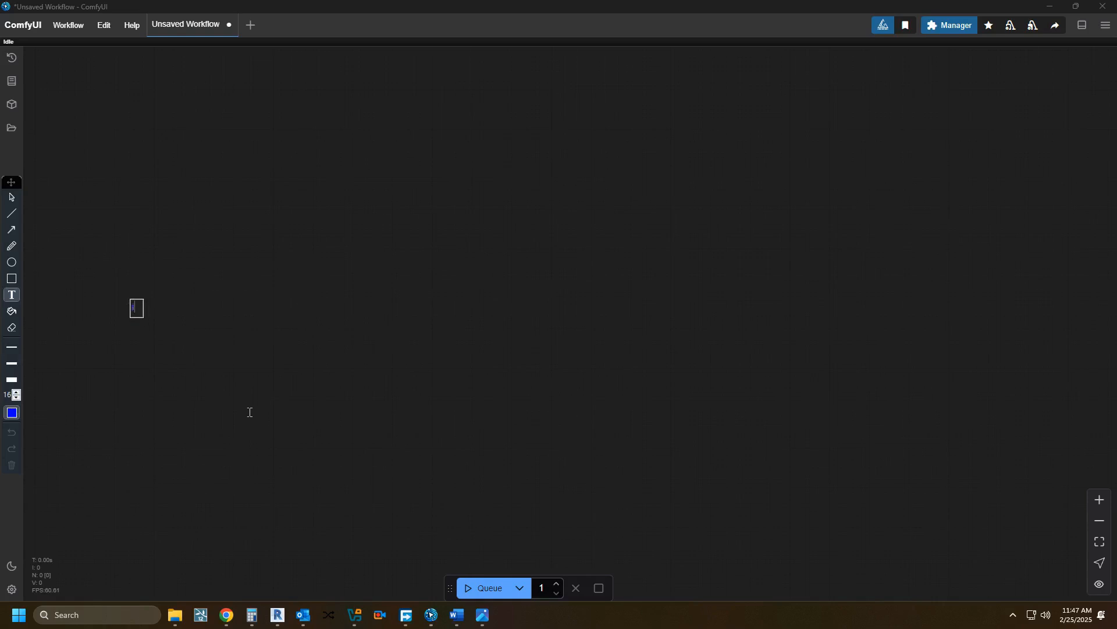
# Write the canvas annotation "today we are going to make in paint work flow!" and clear it from the canvas.
pyautogui.write('are going to make ')
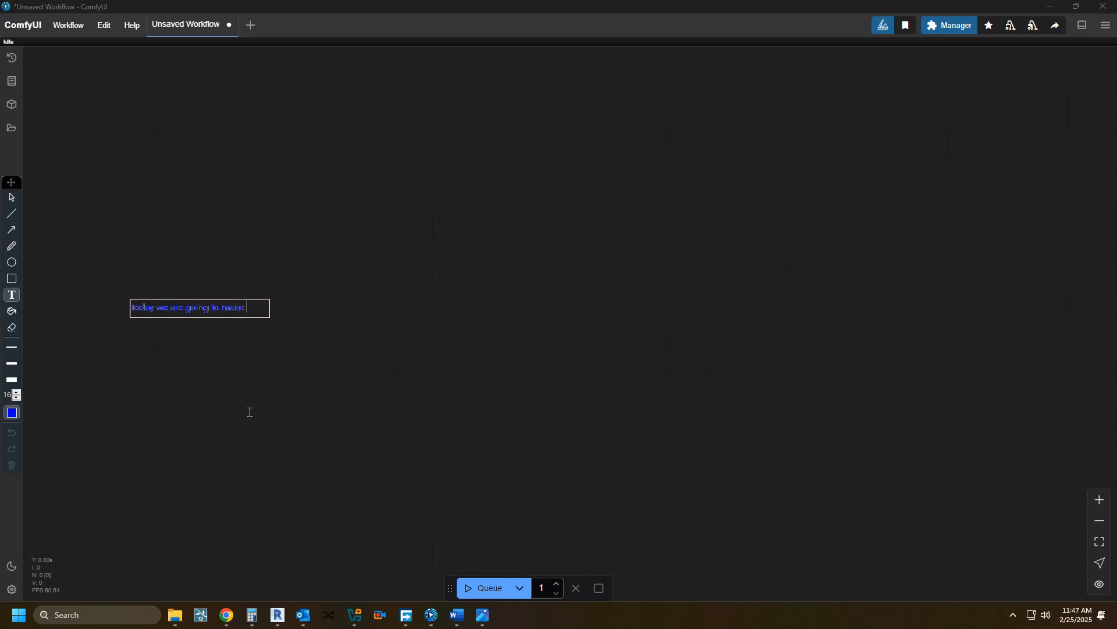
pyautogui.write('in paint work.')
pyautogui.press('BackSpace')
pyautogui.write('flo')
pyautogui.press('BackSpace')
pyautogui.write('w!')
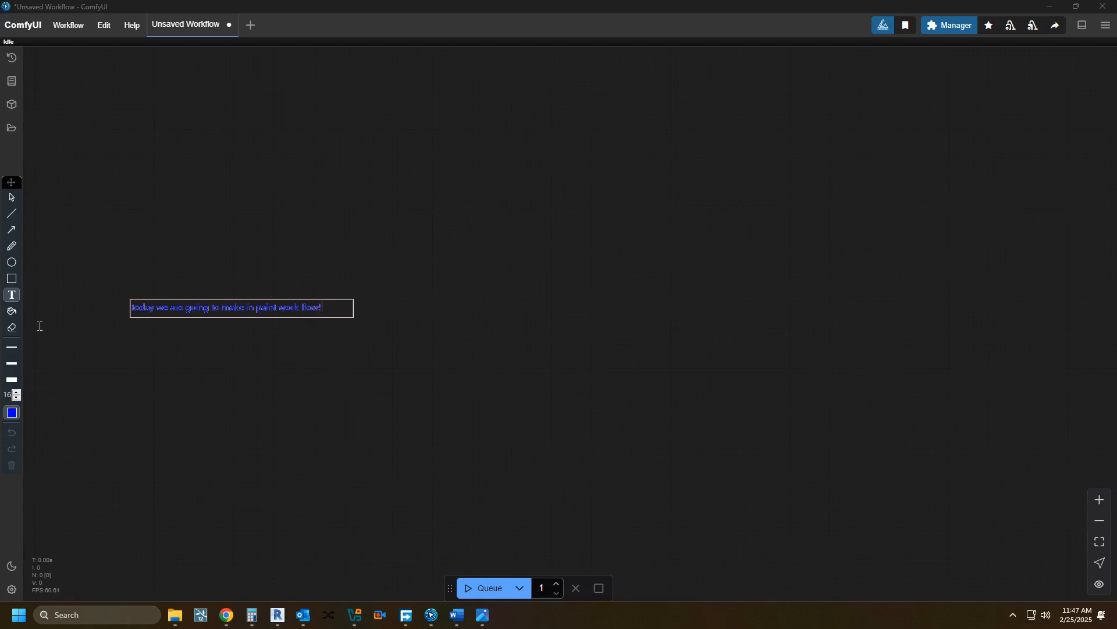
pyautogui.click(13, 199)
pyautogui.click(13, 381)
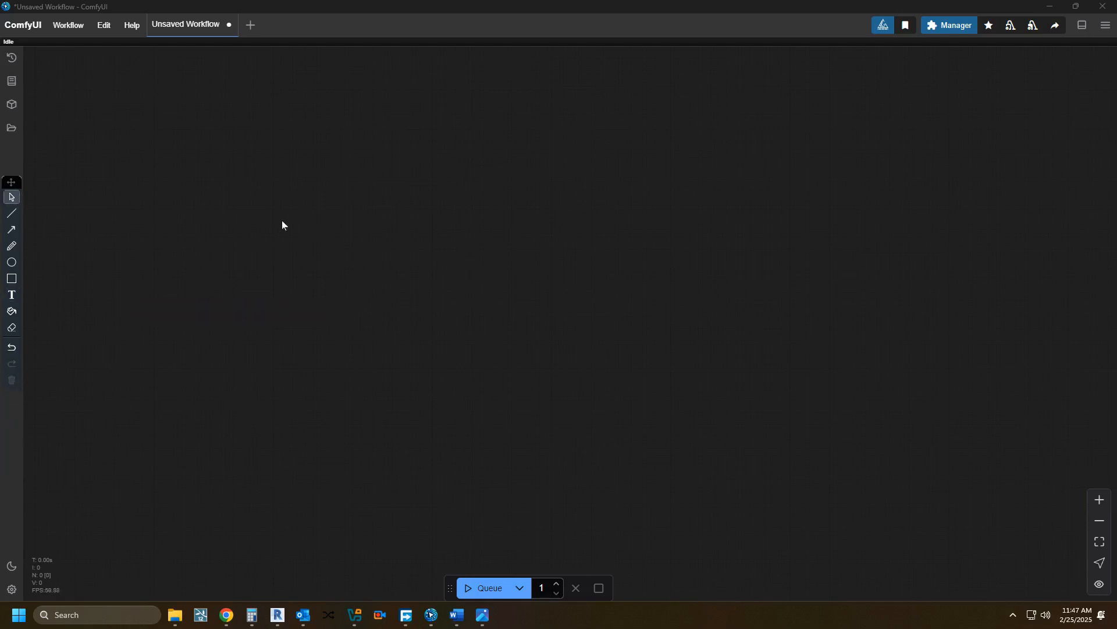
# Add a Load Diffusion Model node and place it in the upper-left area of the canvas.
pyautogui.doubleClick(189, 280)
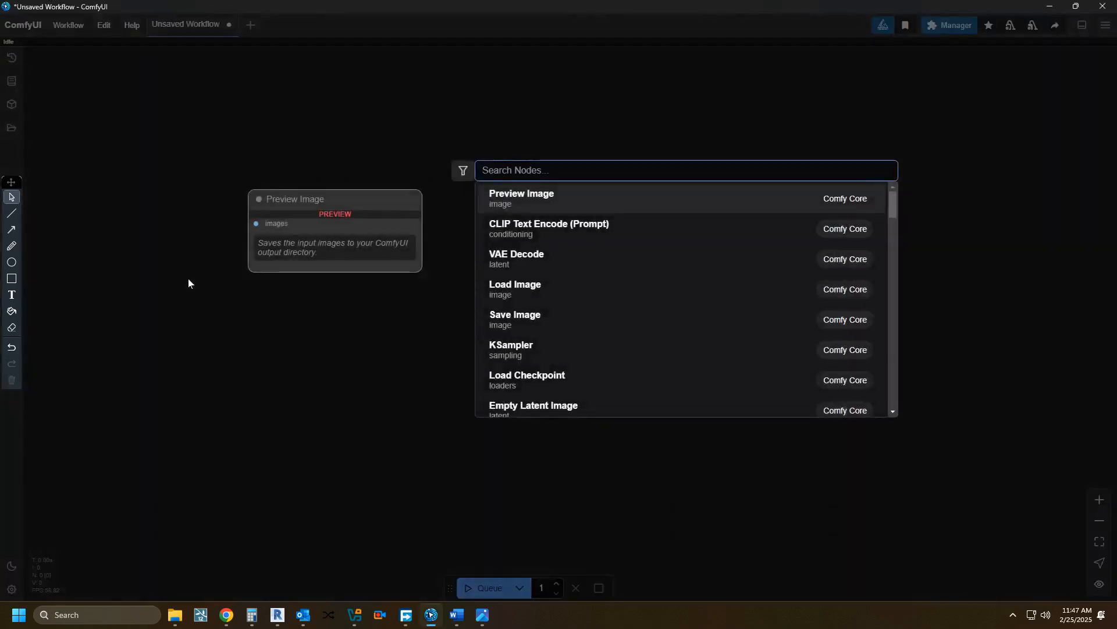
pyautogui.write('dif')
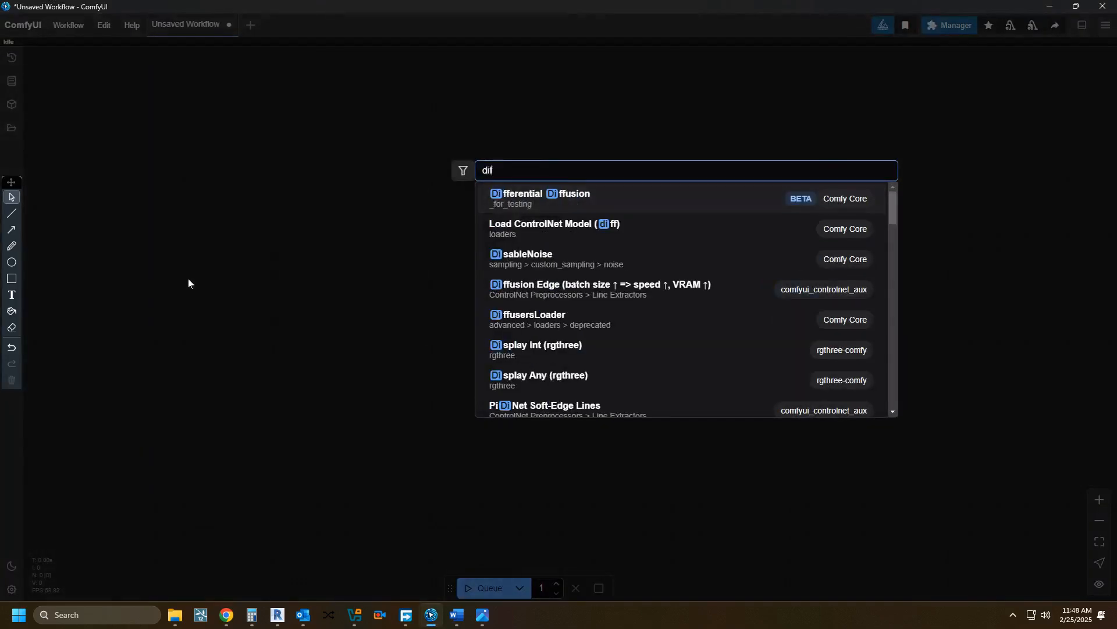
pyautogui.write('f')
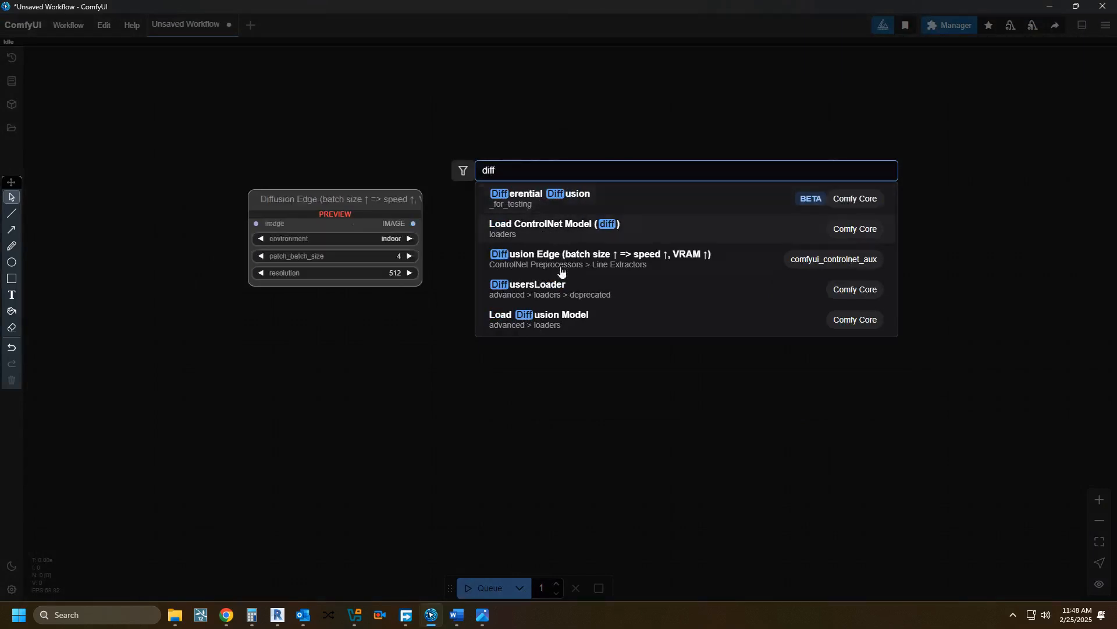
pyautogui.click(573, 326)
pyautogui.moveTo(272, 274); pyautogui.dragTo(213, 218)
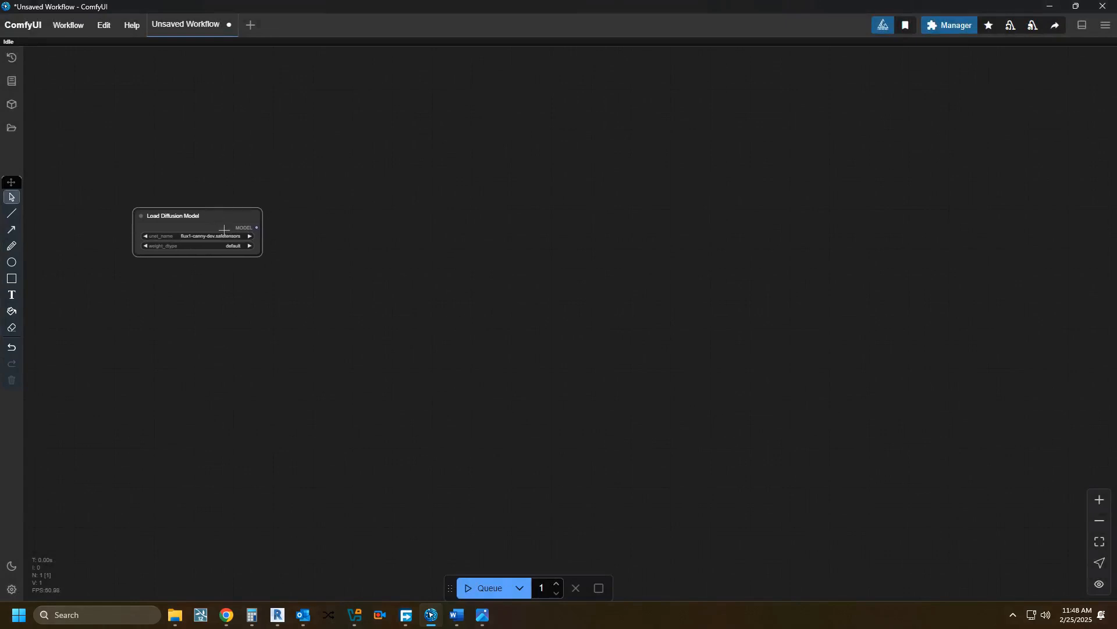
# Add a DualCLIPLoader node and align it directly below the Load Diffusion Model node.
pyautogui.doubleClick(258, 341)
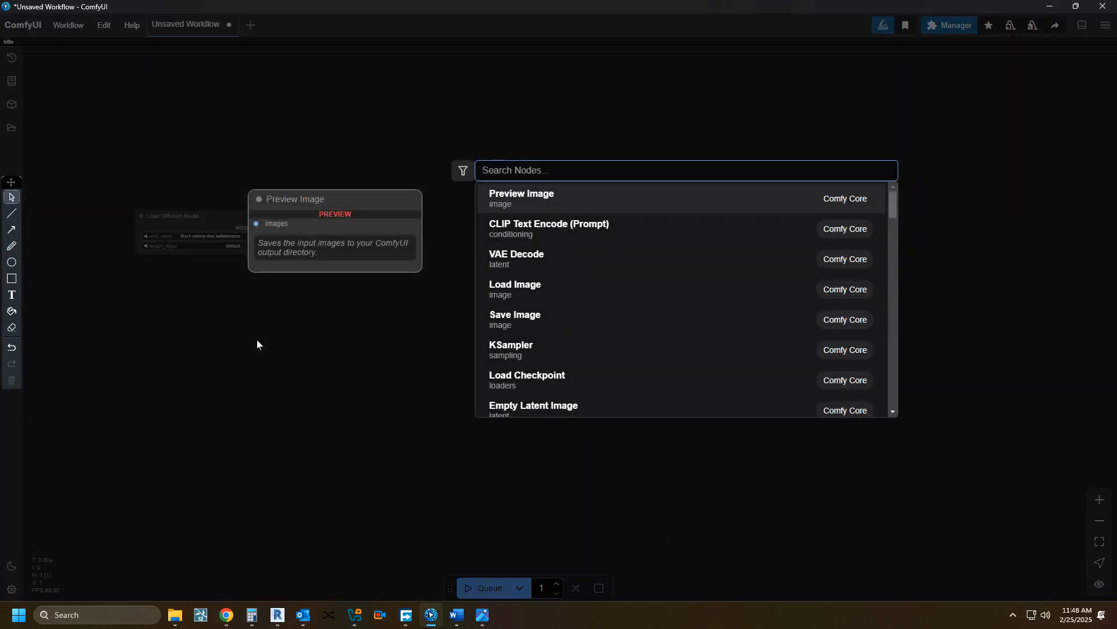
pyautogui.write('cli')
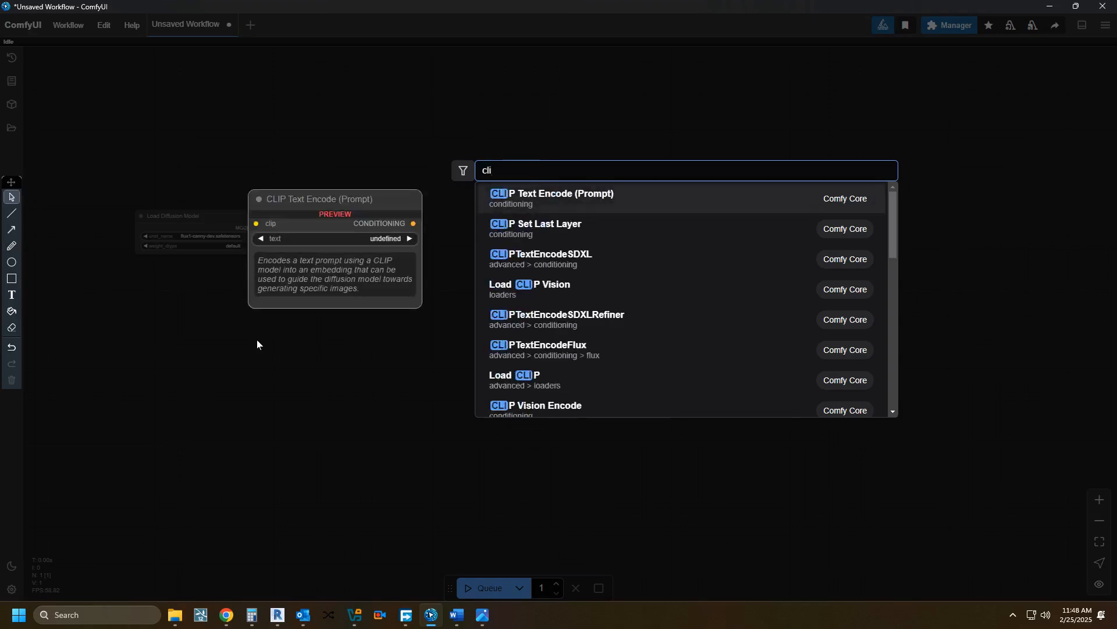
pyautogui.write('p')
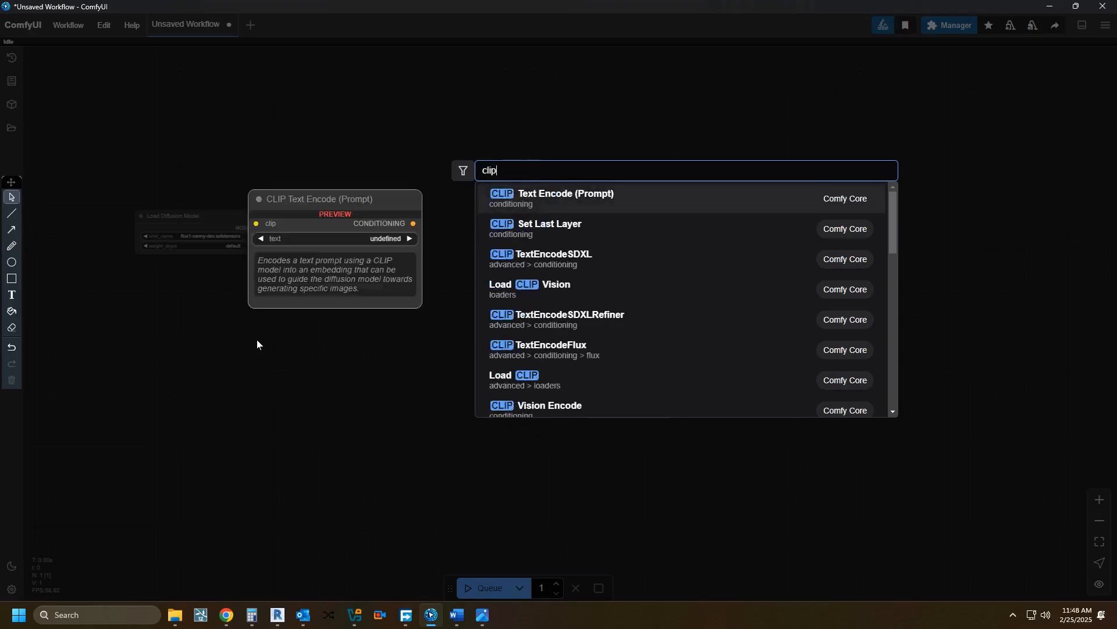
pyautogui.scroll(-5, 545, 334)
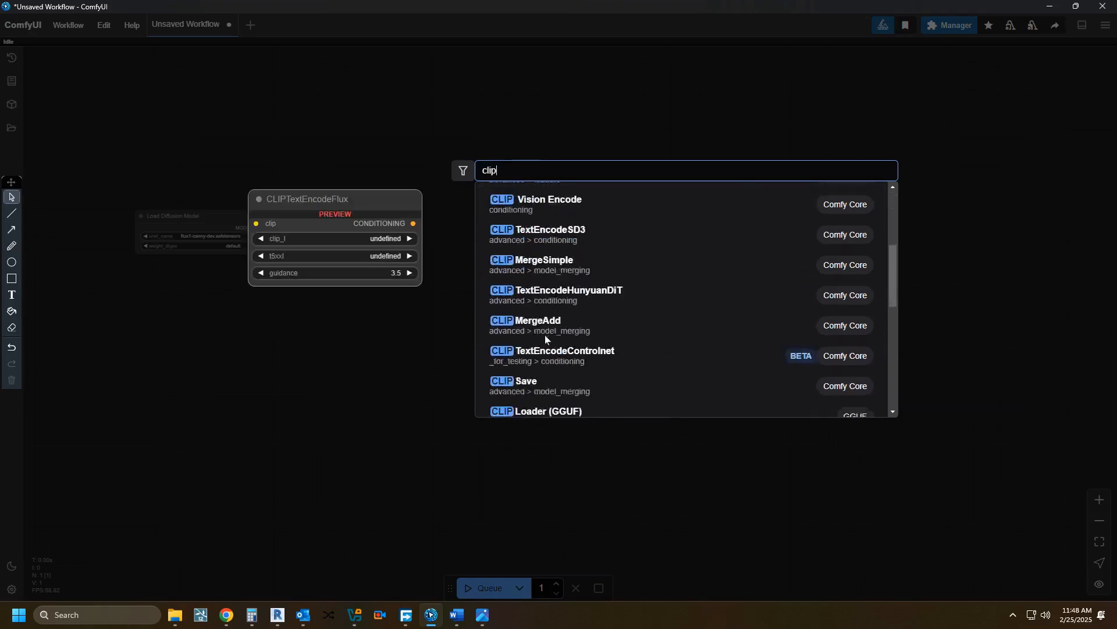
pyautogui.scroll(-5, 544, 340)
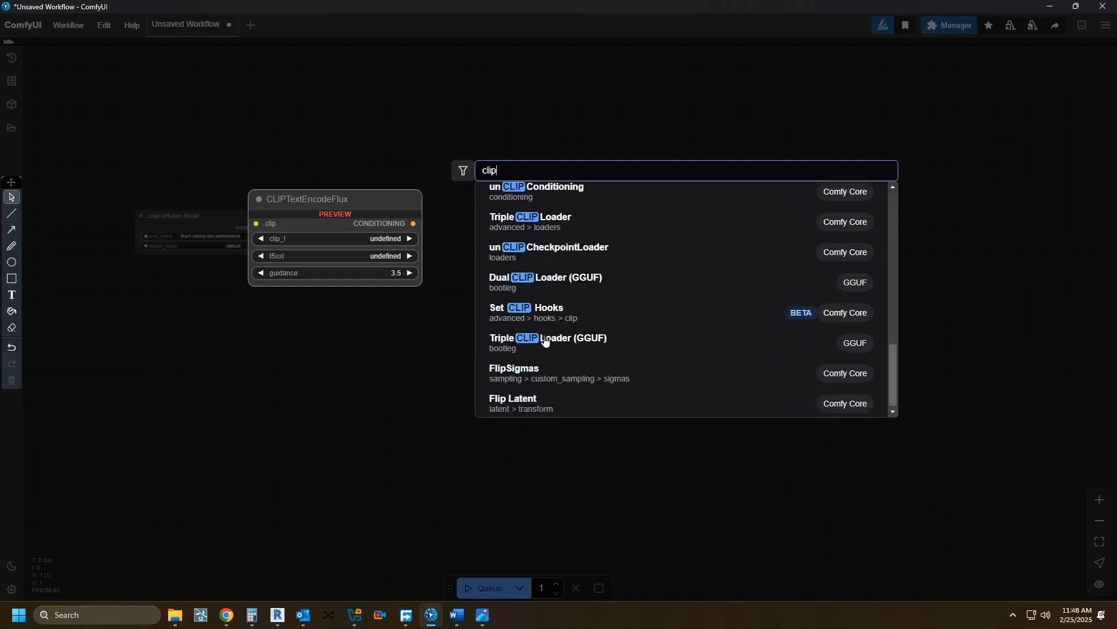
pyautogui.scroll(3, 545, 340)
pyautogui.click(553, 274)
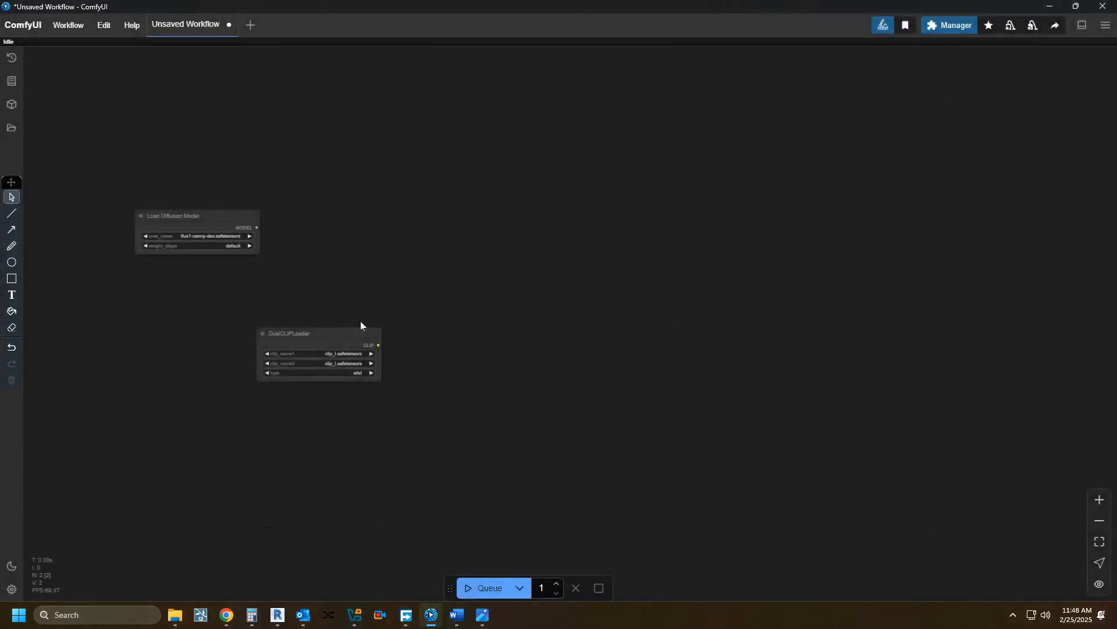
pyautogui.moveTo(312, 333); pyautogui.dragTo(190, 295)
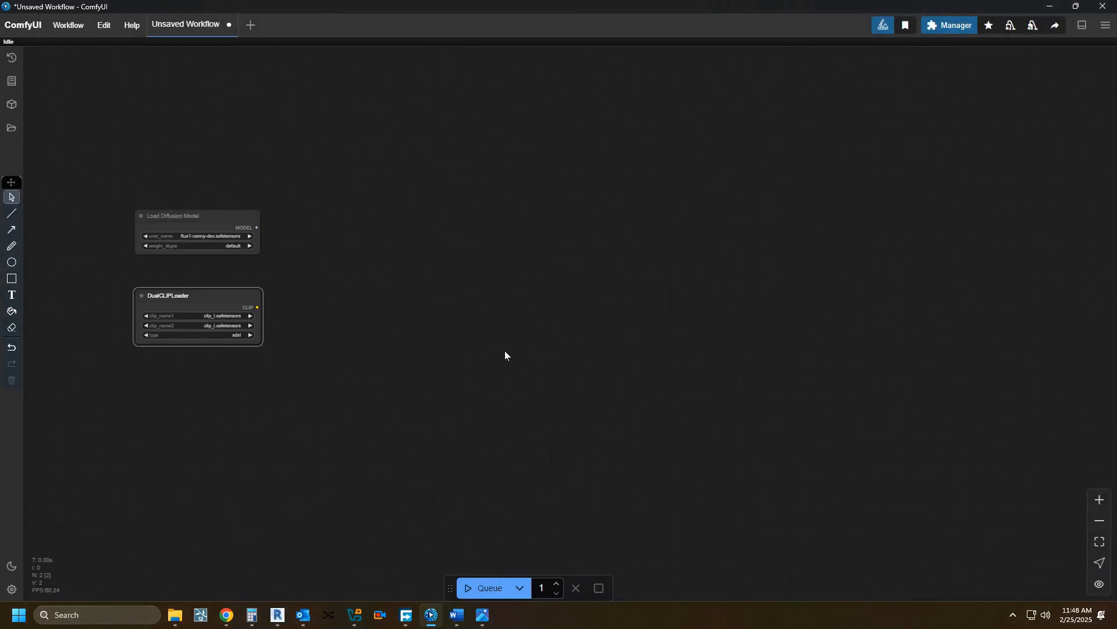
# Add a CLIP Text Encode (Prompt) node and place it to the right of the DualCLIPLoader node.
pyautogui.doubleClick(570, 323)
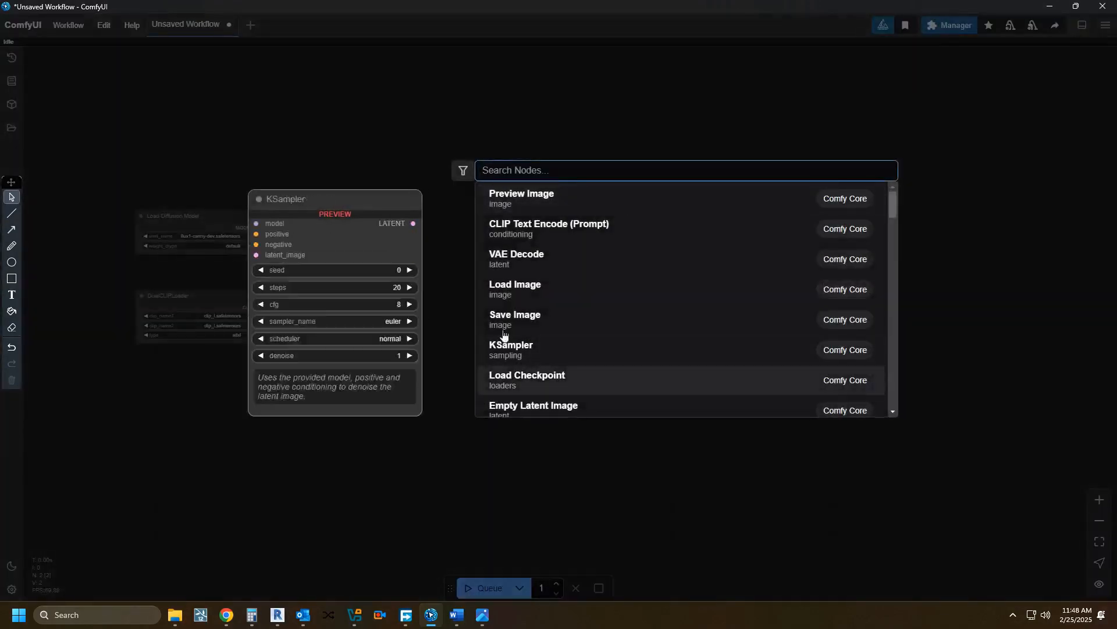
pyautogui.click(572, 232)
pyautogui.moveTo(609, 321); pyautogui.dragTo(446, 201)
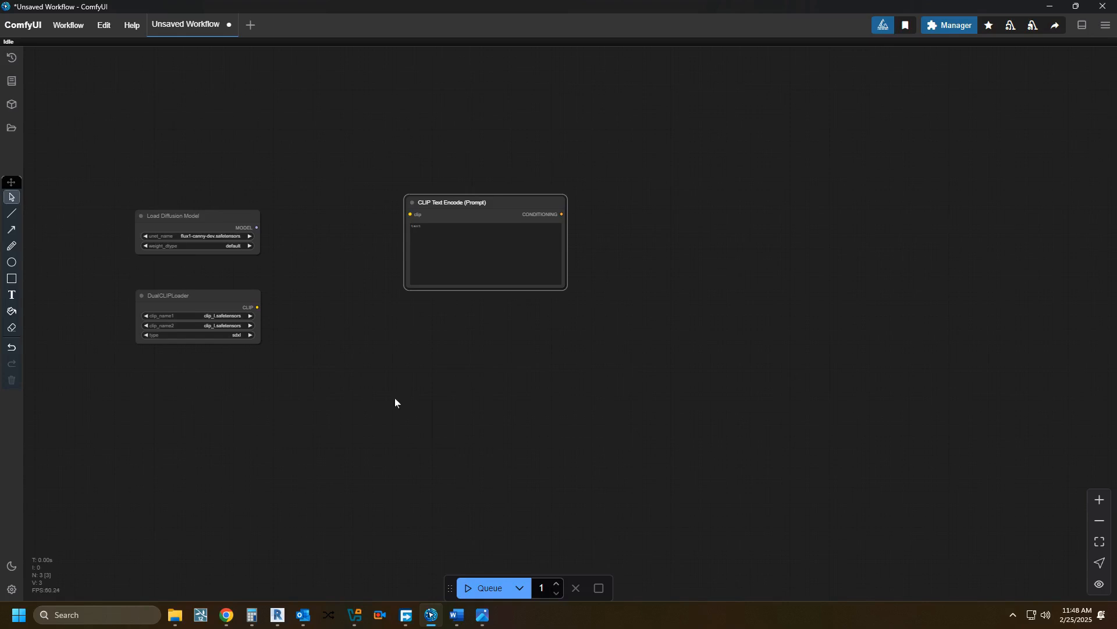
pyautogui.moveTo(469, 207); pyautogui.dragTo(403, 280)
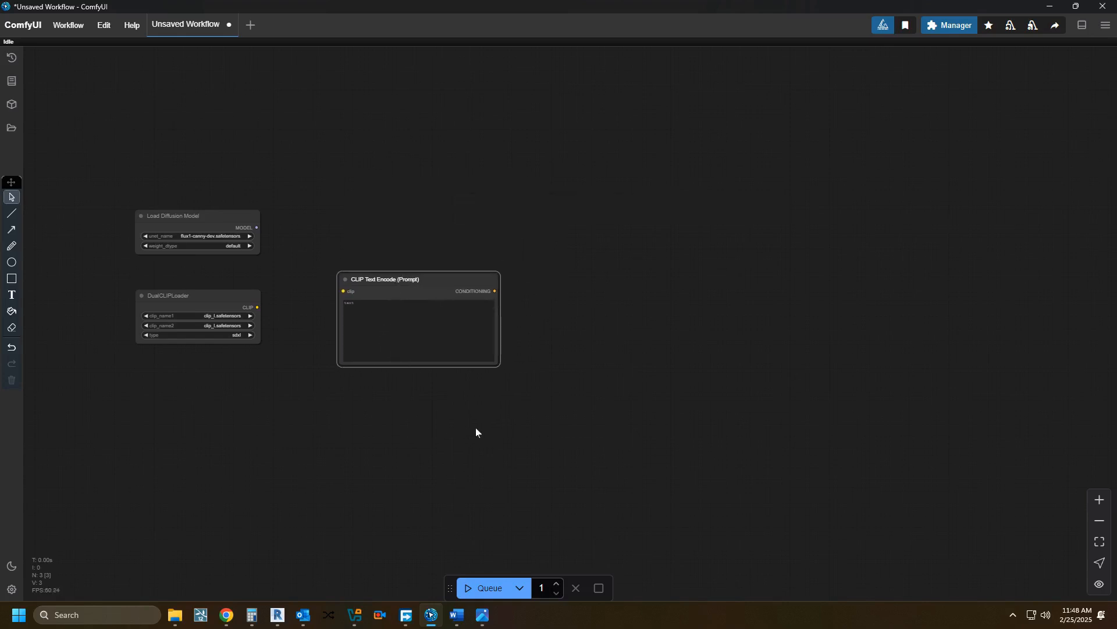
# Add a Load VAE node below the DualCLIPLoader node and move the CLIP Text Encode node slightly closer to the loaders.
pyautogui.doubleClick(478, 469)
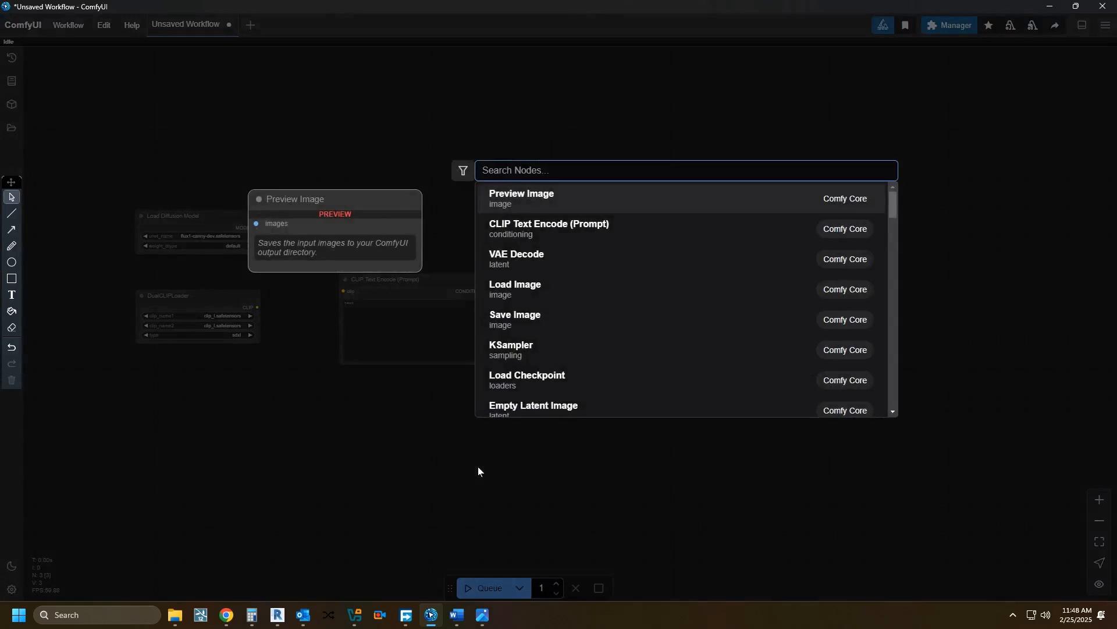
pyautogui.write('vae')
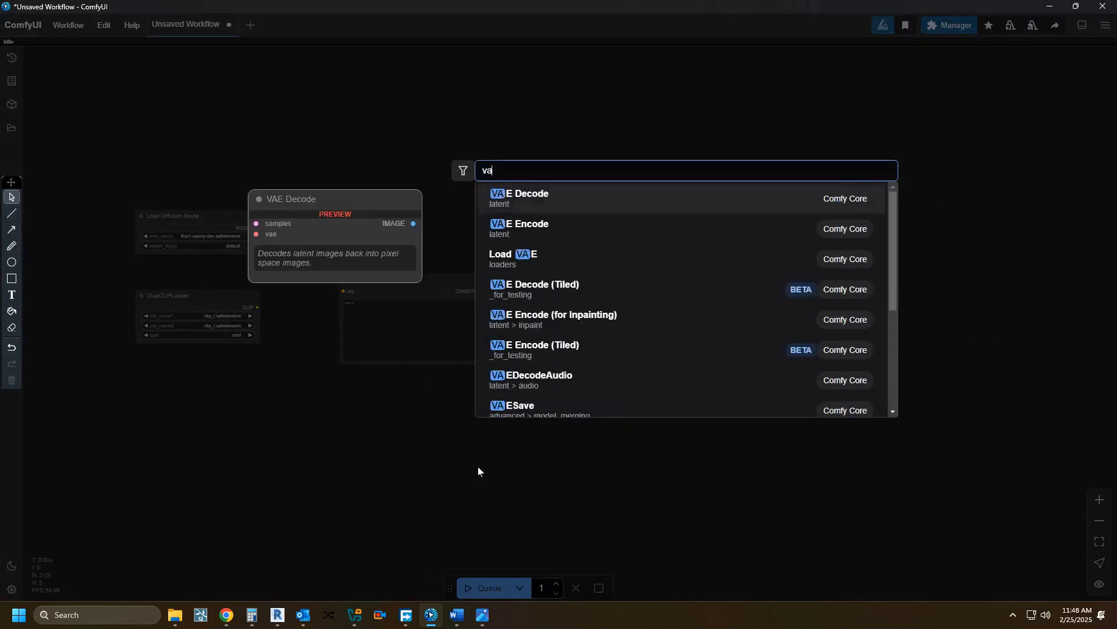
pyautogui.click(534, 254)
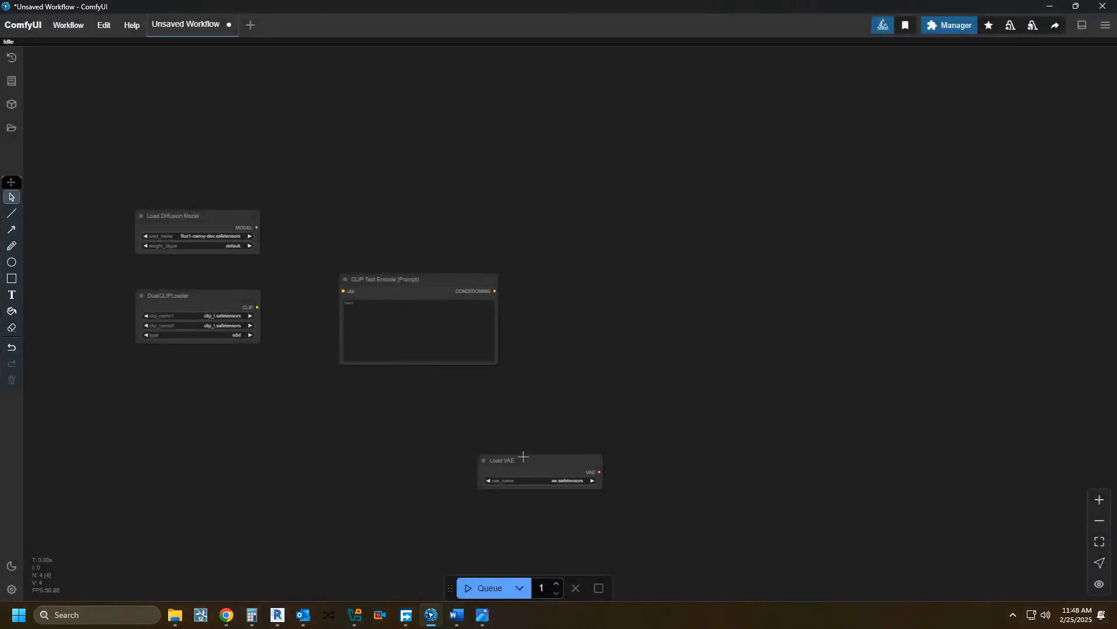
pyautogui.moveTo(505, 453); pyautogui.dragTo(181, 420)
pyautogui.moveTo(406, 279); pyautogui.dragTo(381, 282)
# Add a FluxGuidance node and place it just to the right of the CLIP Text Encode node.
pyautogui.doubleClick(521, 393)
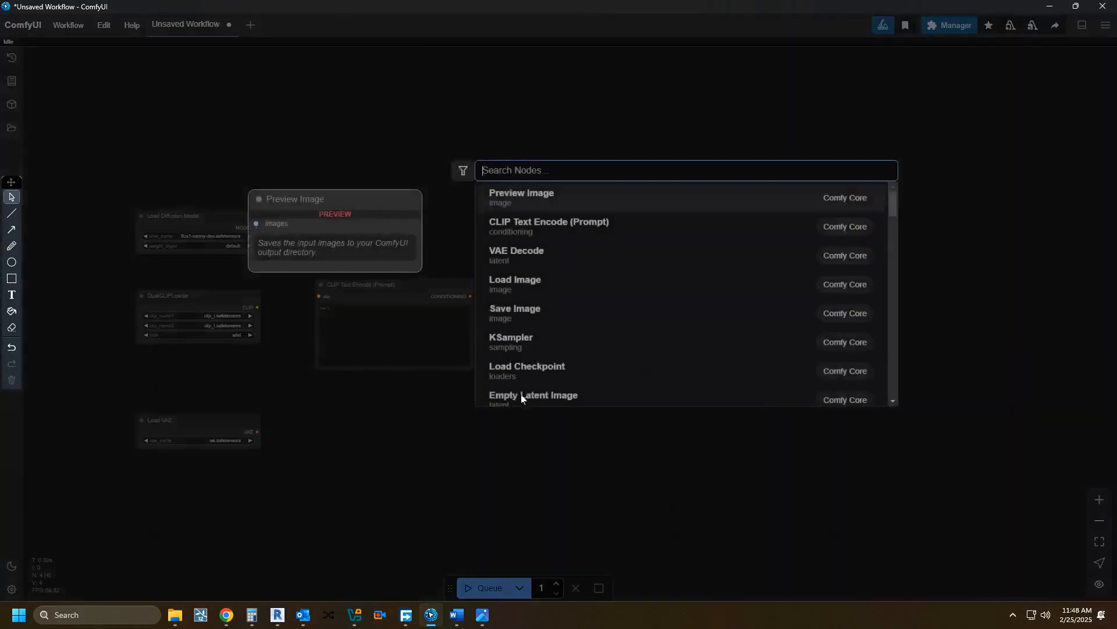
pyautogui.write('flux')
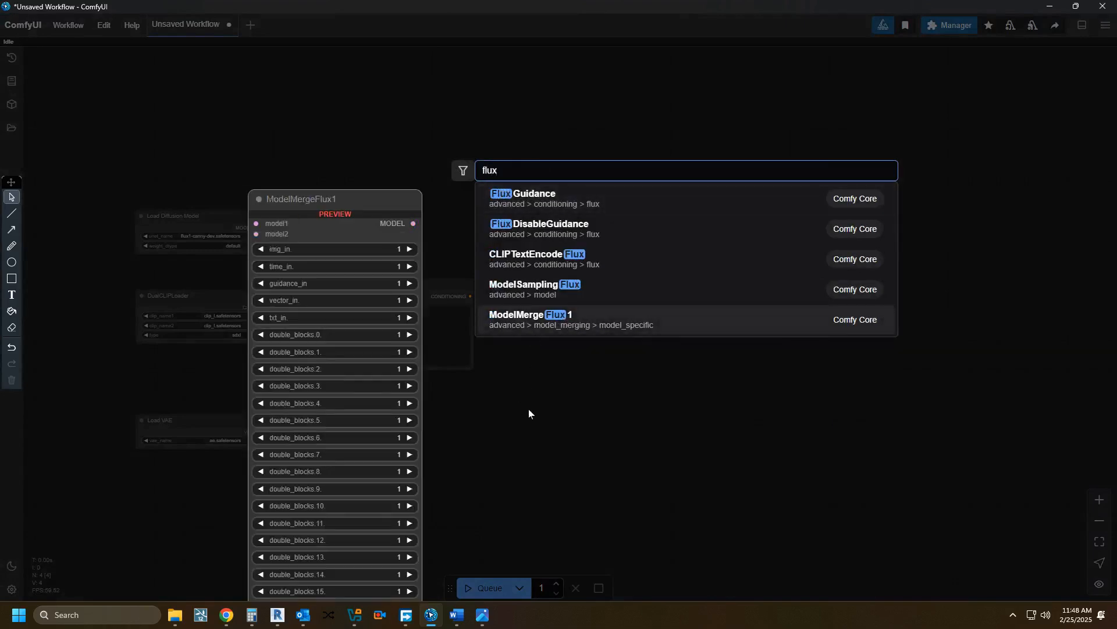
pyautogui.write(' co')
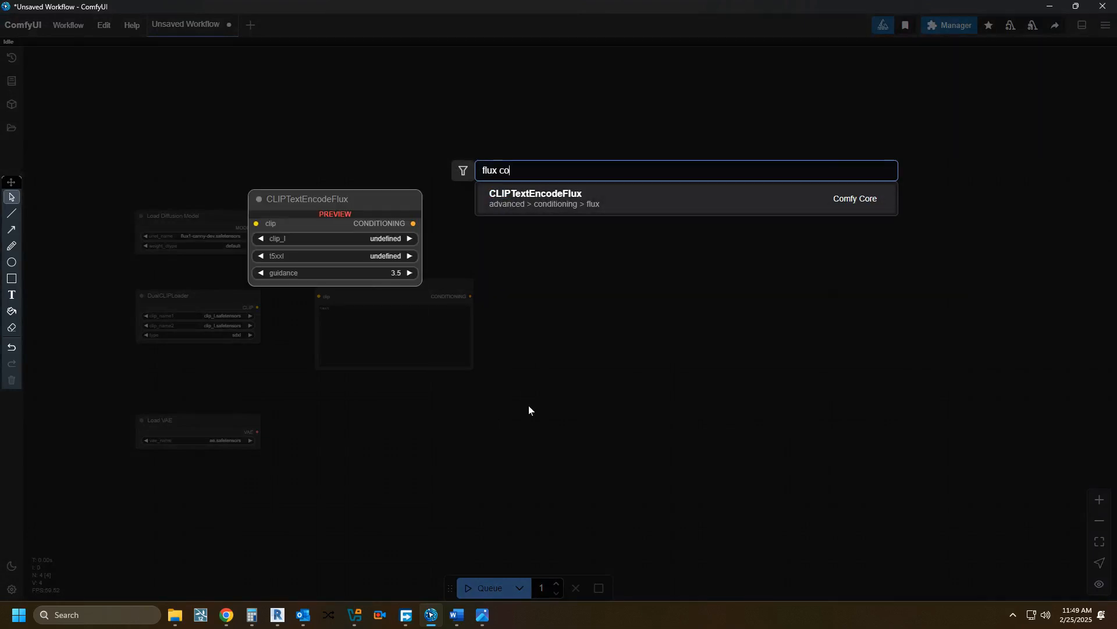
pyautogui.press('BackSpace')
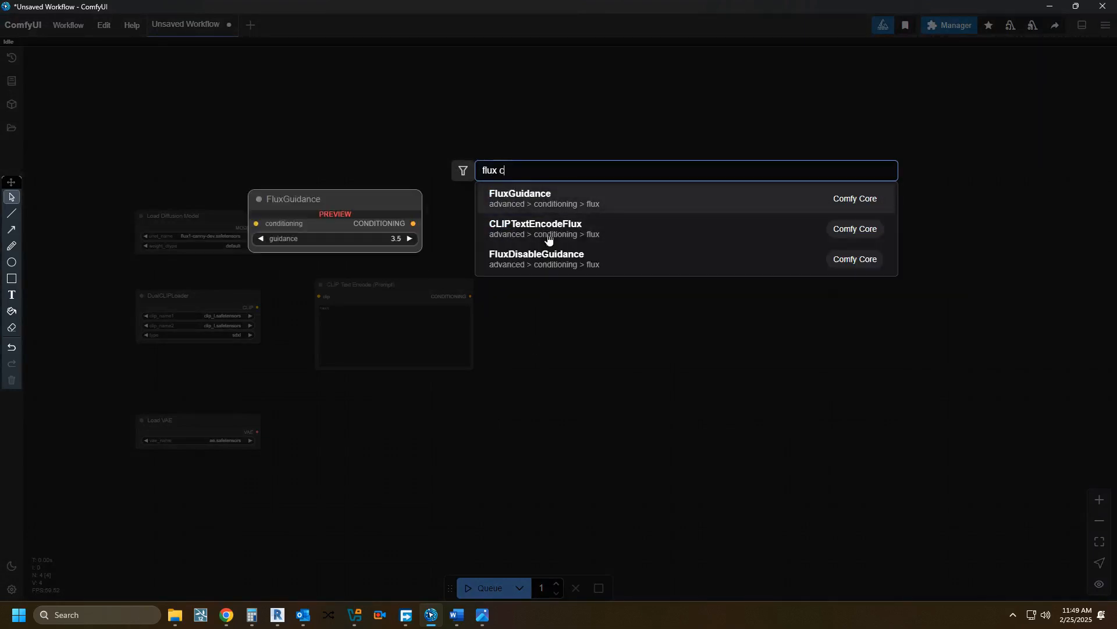
pyautogui.click(563, 203)
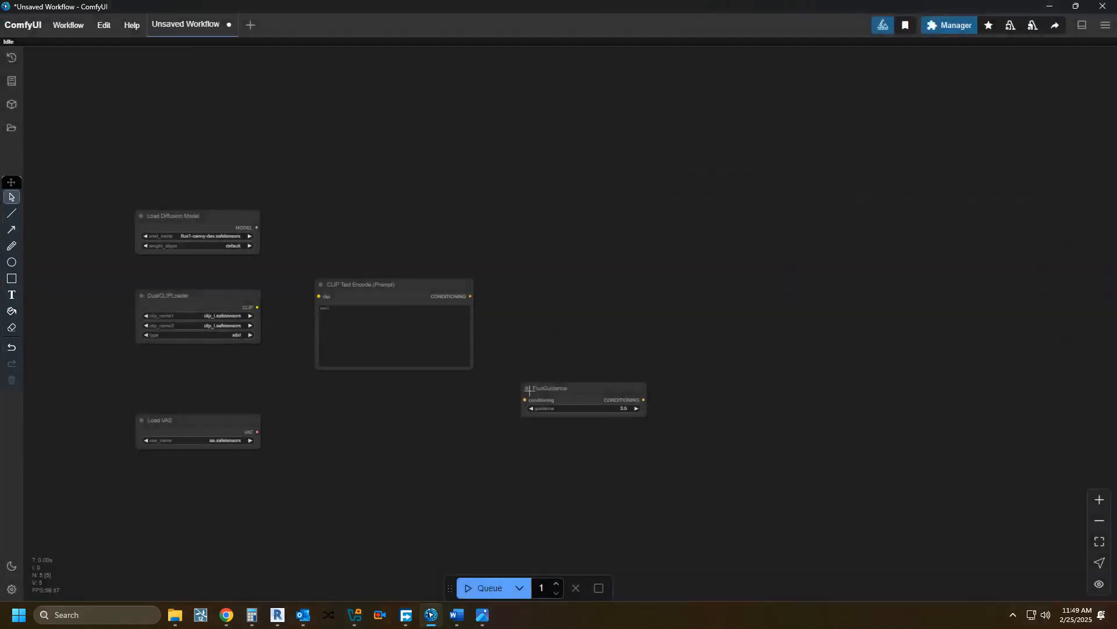
pyautogui.moveTo(558, 388); pyautogui.dragTo(535, 314)
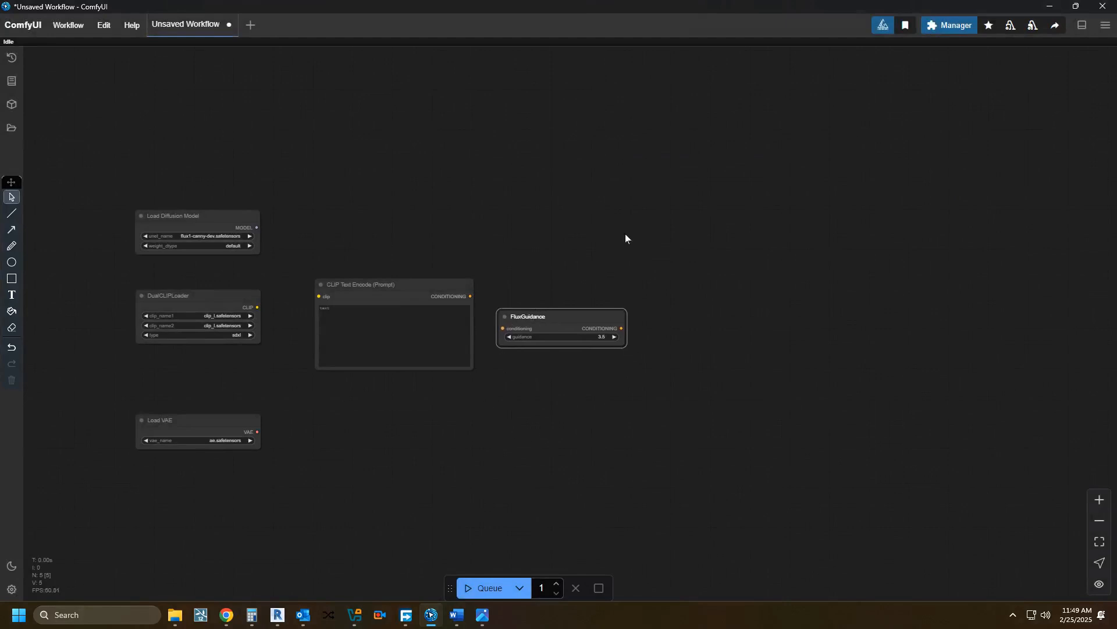
# Add a basic KSampler node and place it to the right of the FluxGuidance node.
pyautogui.click(434, 463)
pyautogui.doubleClick(434, 464)
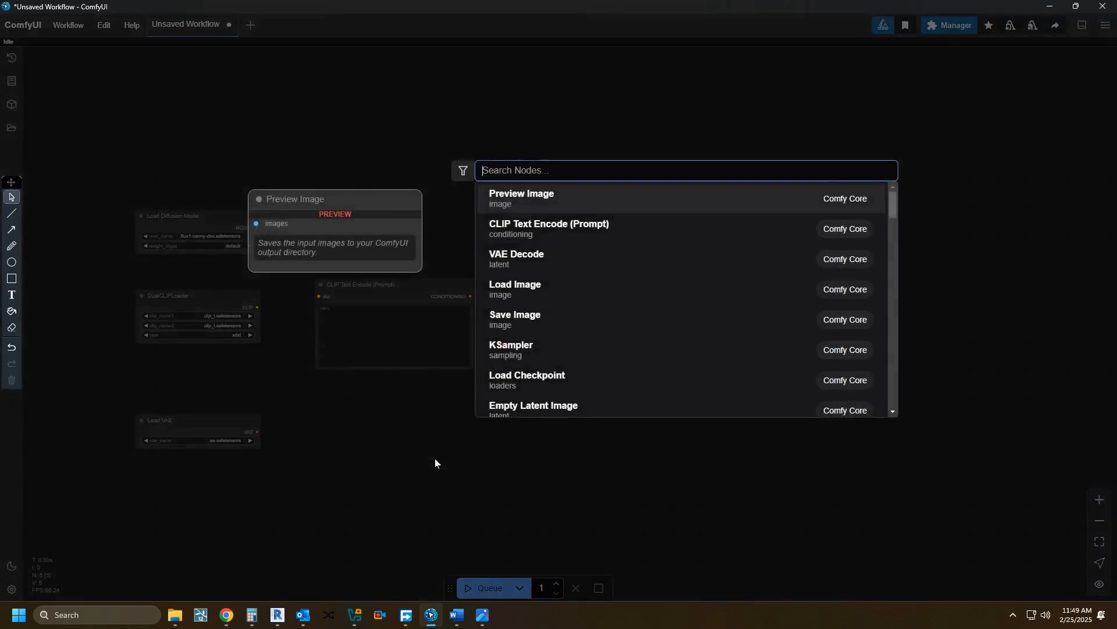
pyautogui.write('di')
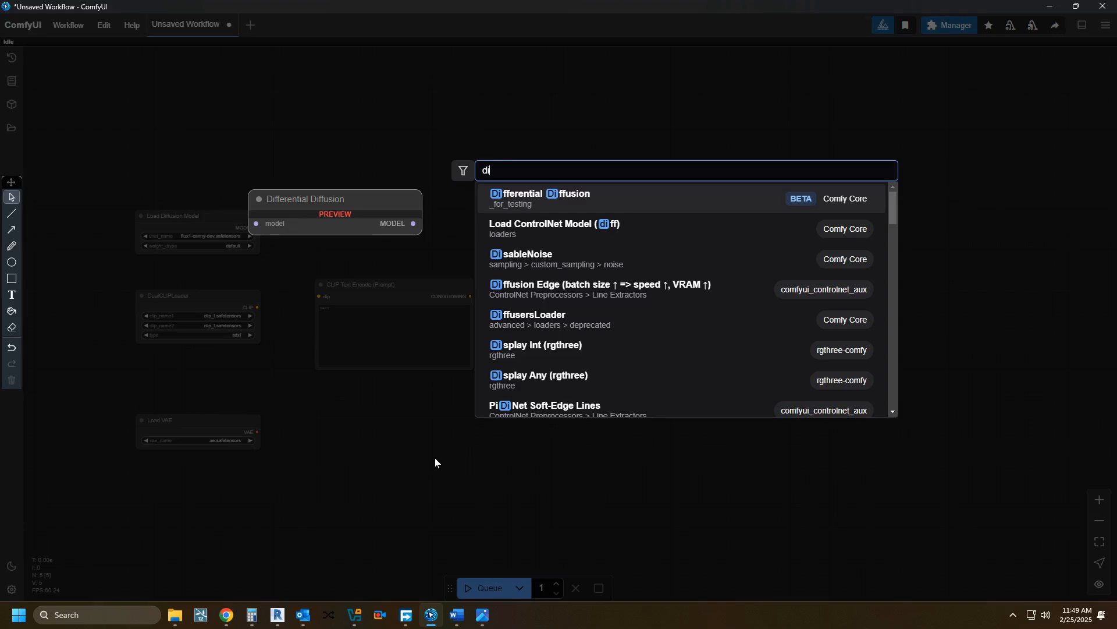
pyautogui.press('BackSpace')
pyautogui.press('BackSpace')
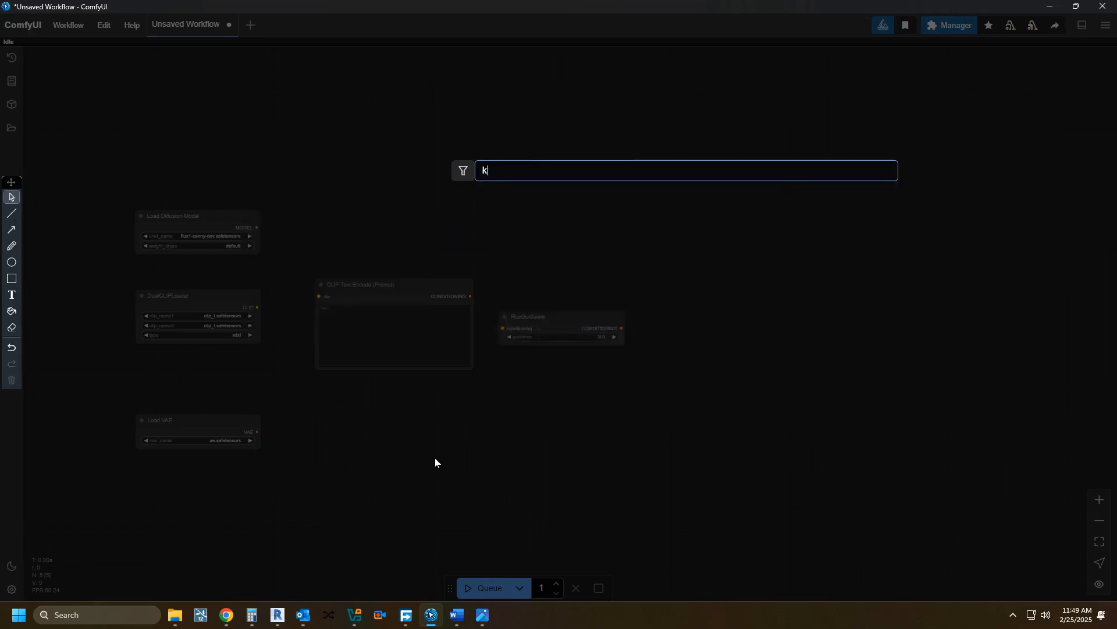
pyautogui.write('ksa')
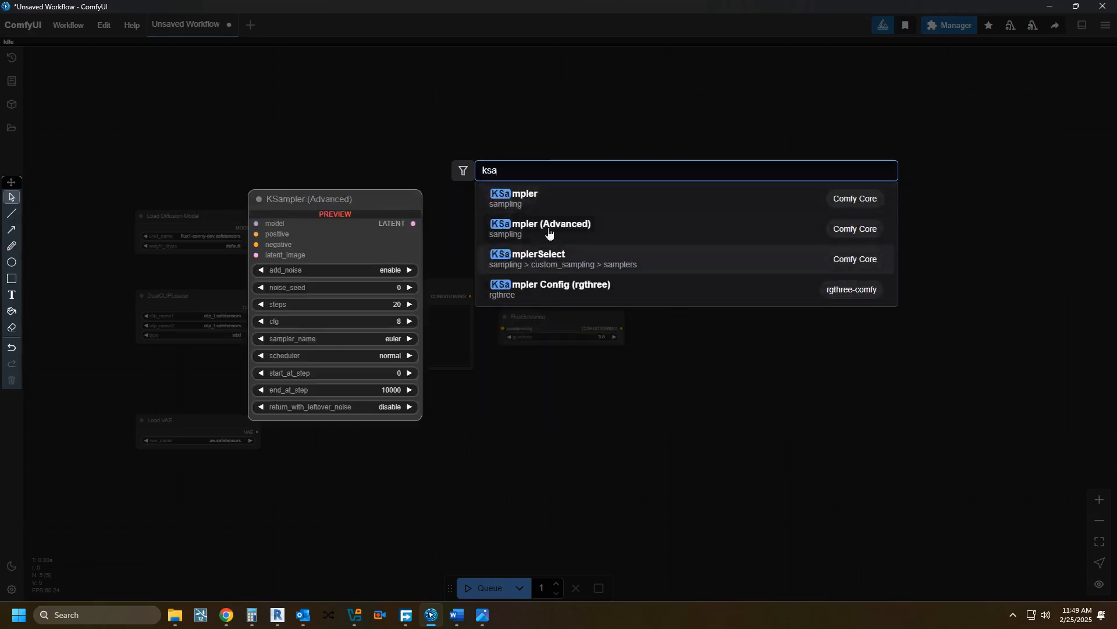
pyautogui.click(558, 195)
pyautogui.moveTo(471, 465); pyautogui.dragTo(744, 260)
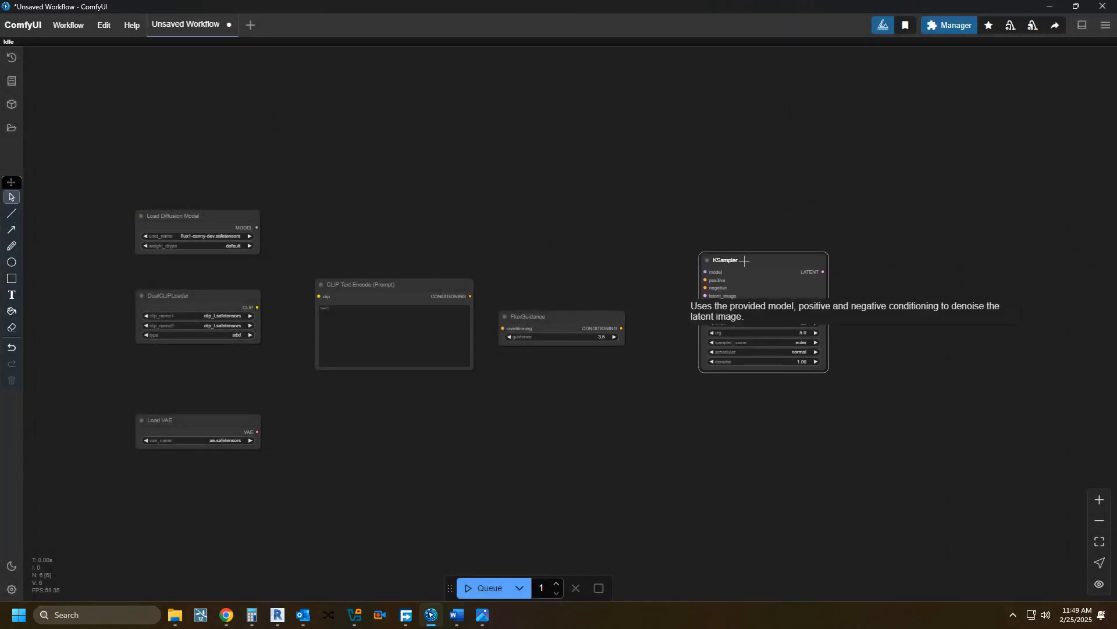
# Add a second CLIP Text Encode (Prompt) node and place it below the first one.
pyautogui.doubleClick(423, 417)
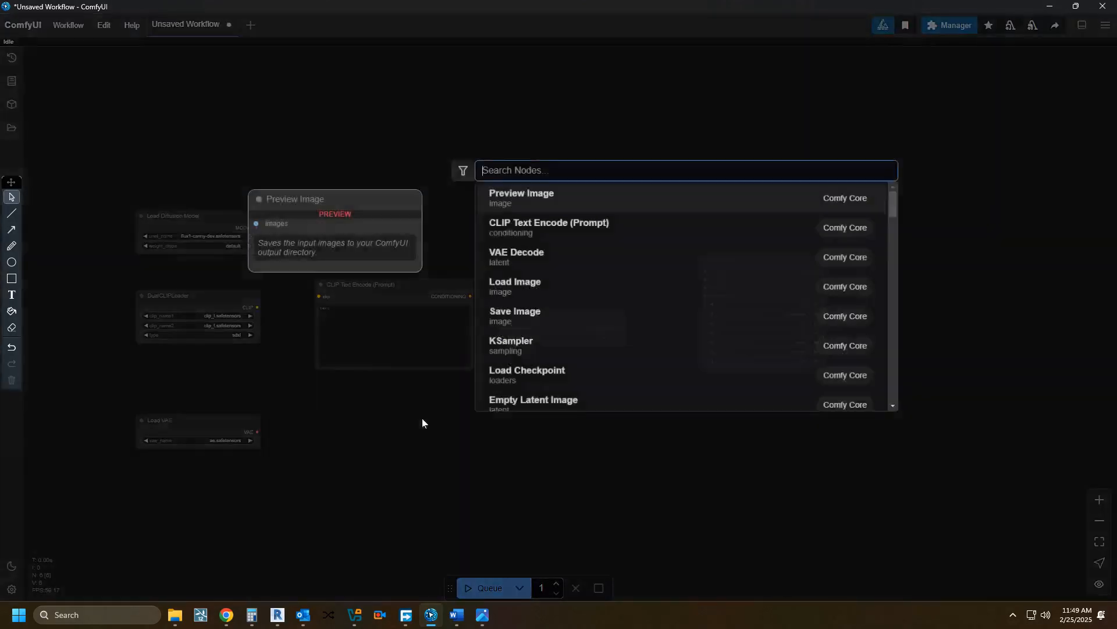
pyautogui.click(541, 234)
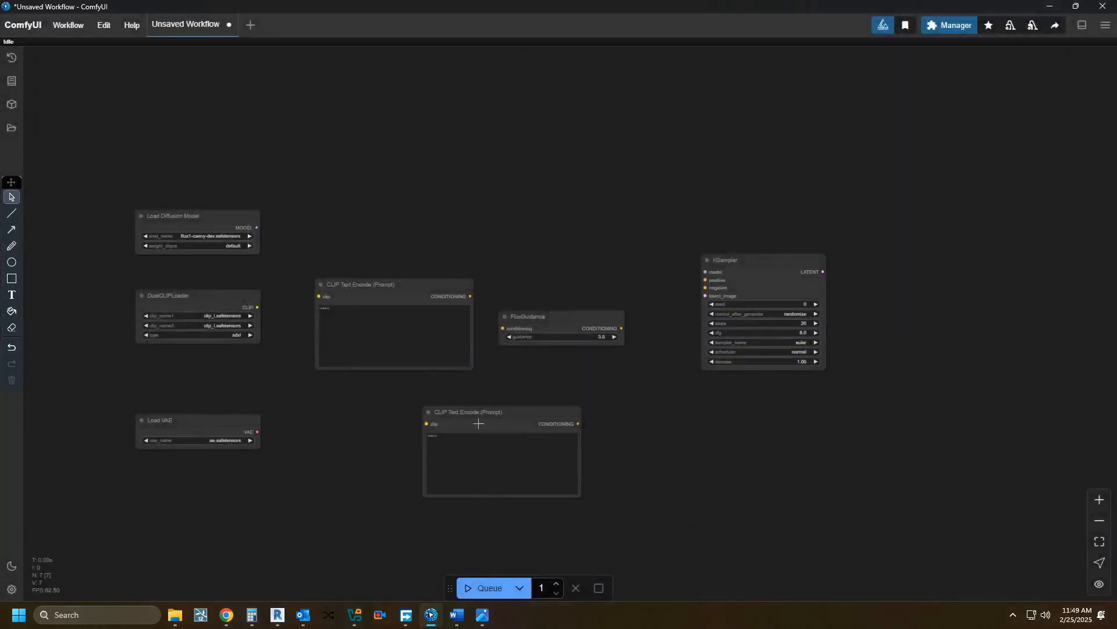
pyautogui.moveTo(479, 411); pyautogui.dragTo(461, 416)
# Retitle the second CLIP Text Encode node "CLIP Text Encode ( NegativePrompt)" and place it directly below the first one.
pyautogui.rightClick(461, 416)
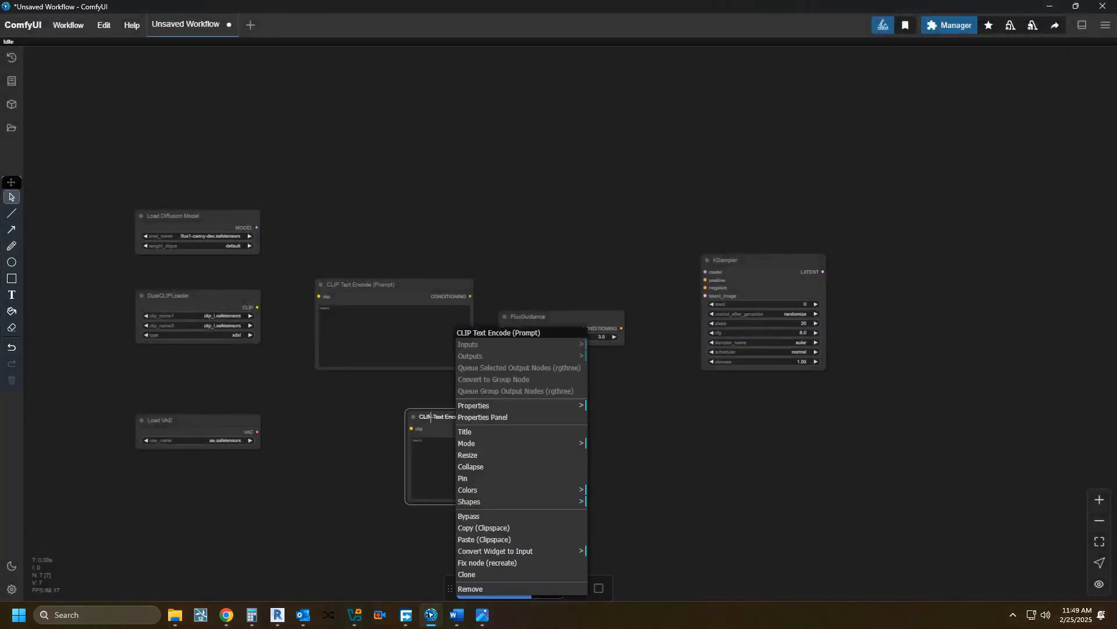
pyautogui.click(464, 431)
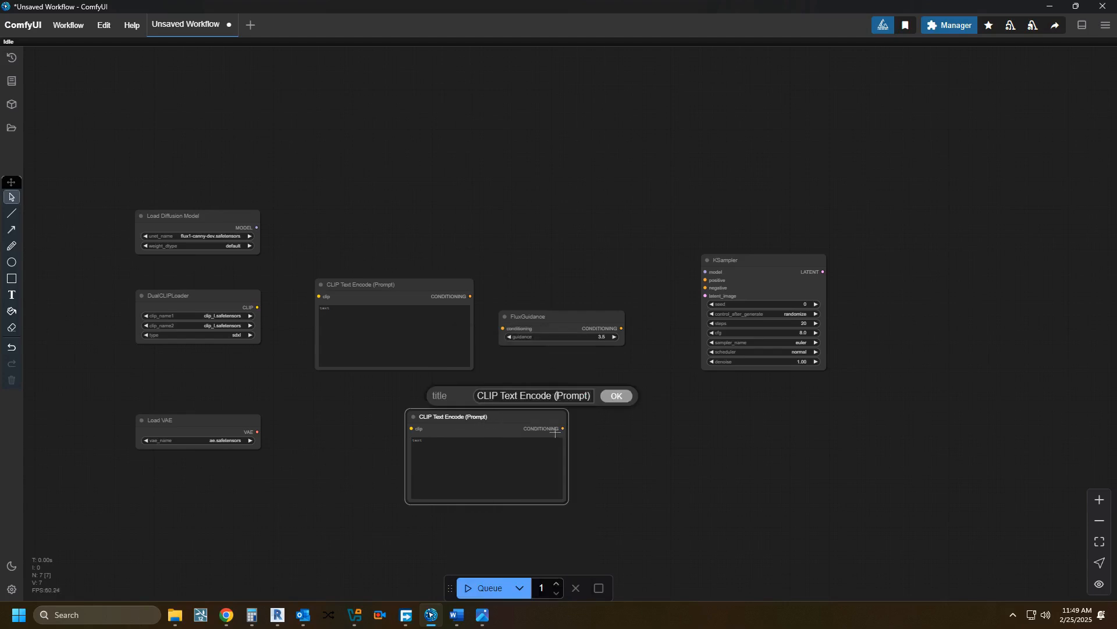
pyautogui.write('Neghative')
pyautogui.press('Delete')
pyautogui.click(616, 396)
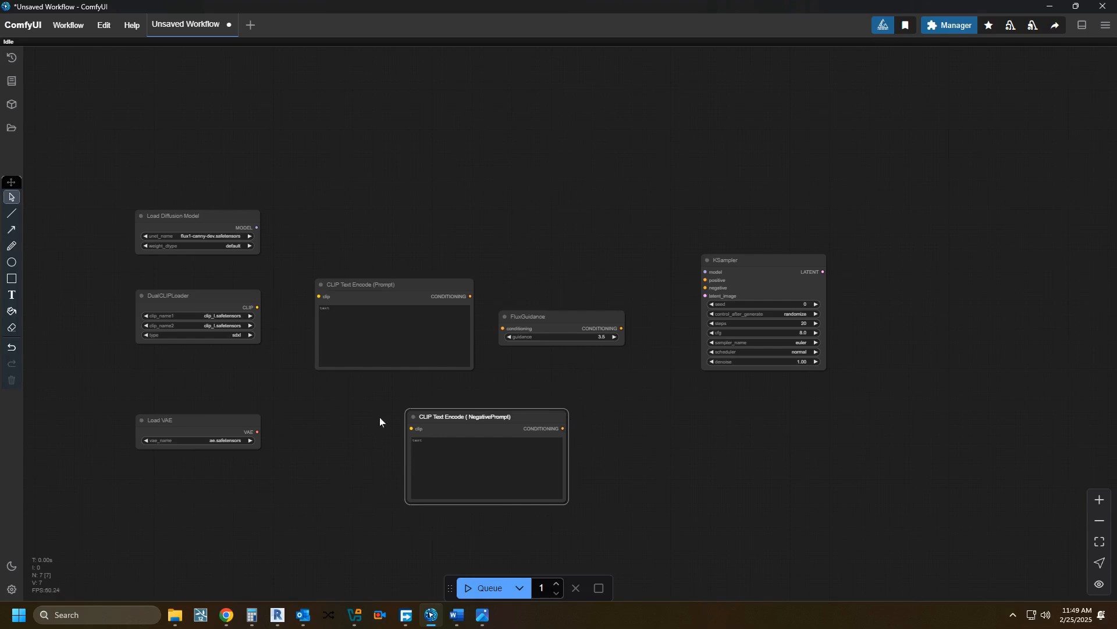
pyautogui.moveTo(458, 417); pyautogui.dragTo(369, 398)
pyautogui.click(525, 414)
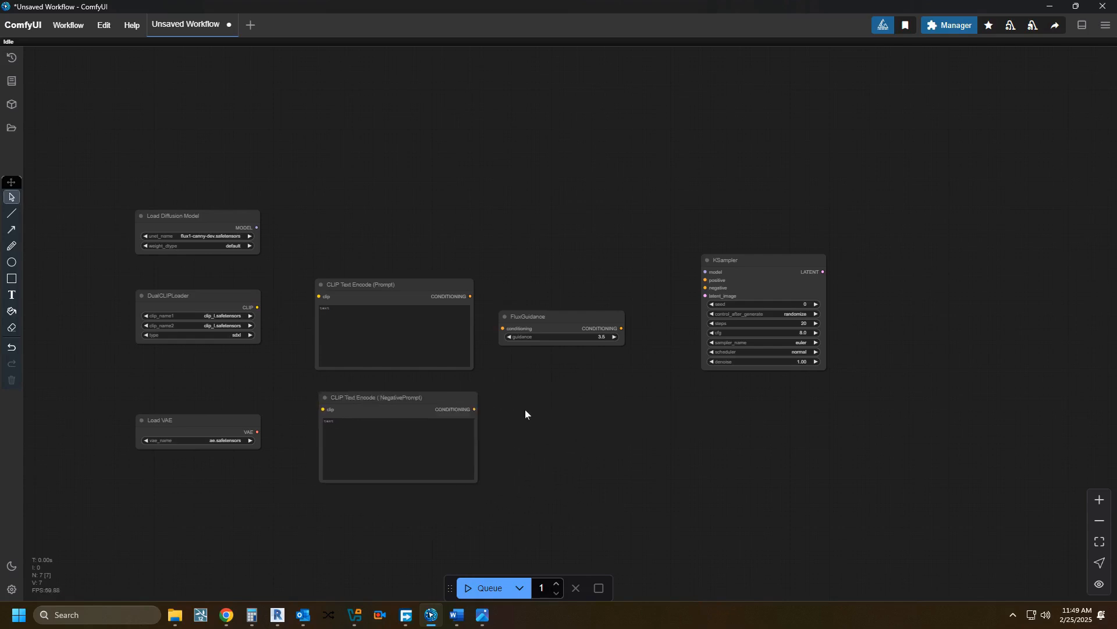
# Add a VAE Decode node and place it just to the right of the KSampler.
pyautogui.doubleClick(563, 424)
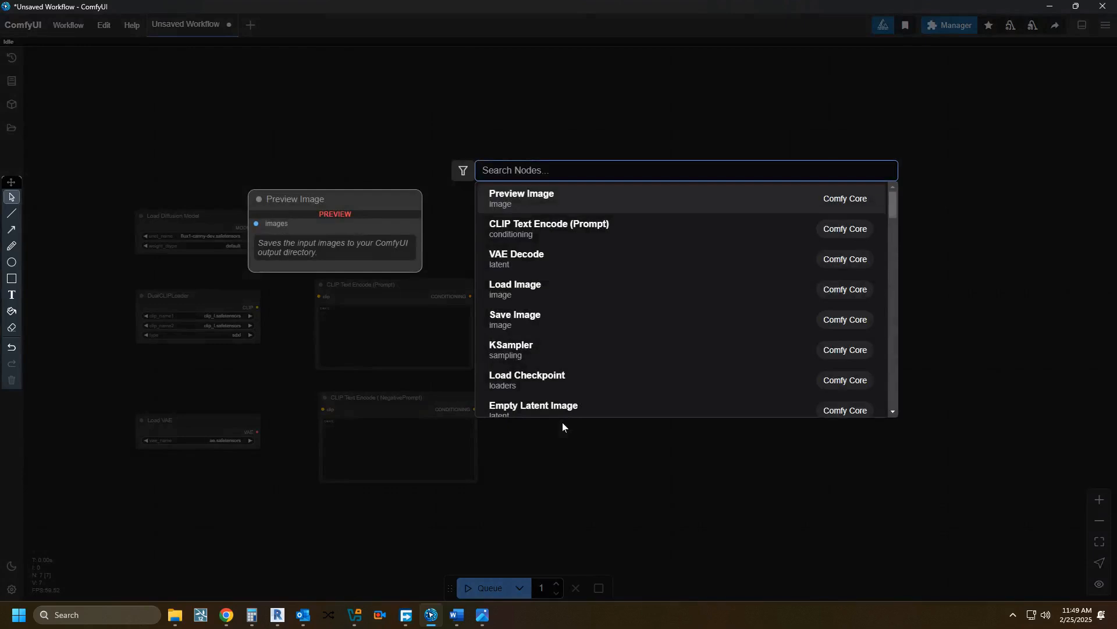
pyautogui.write('vae')
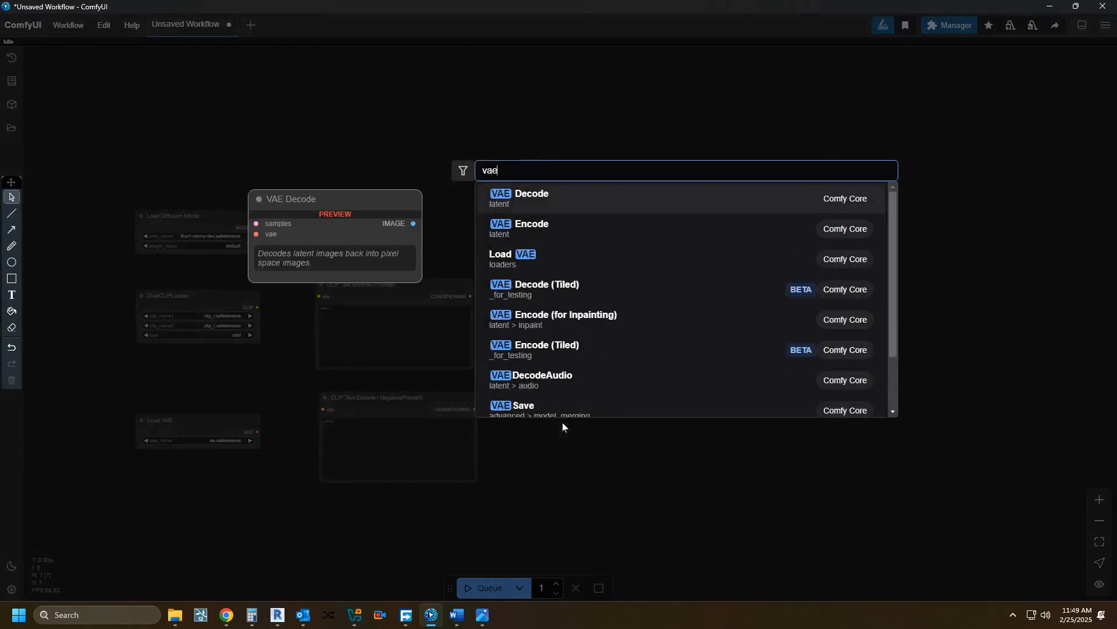
pyautogui.click(561, 211)
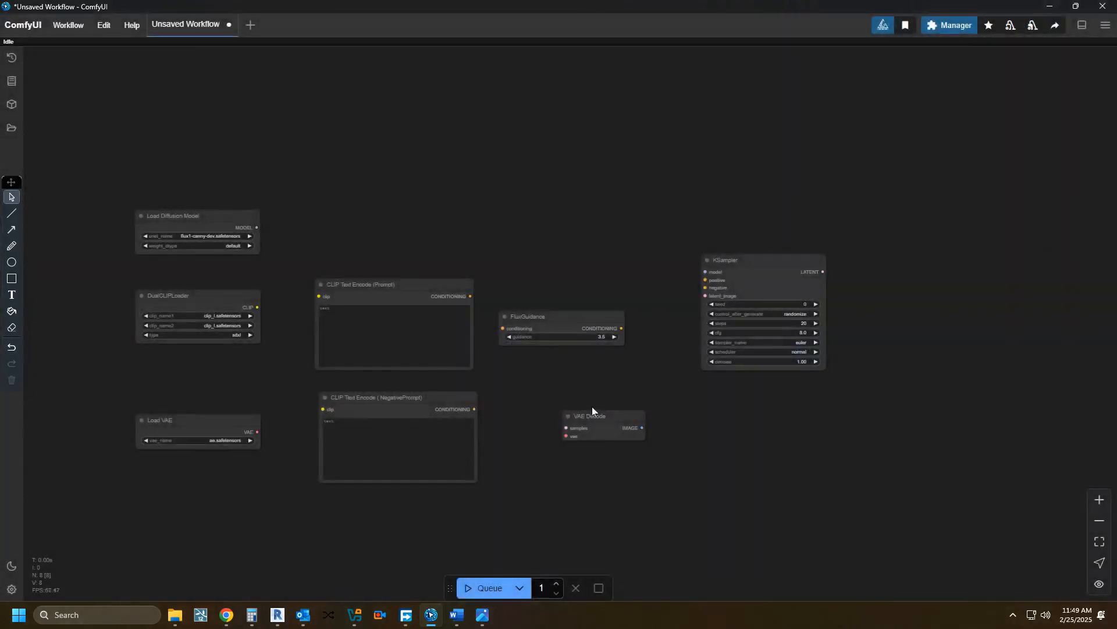
pyautogui.moveTo(598, 415); pyautogui.dragTo(871, 270)
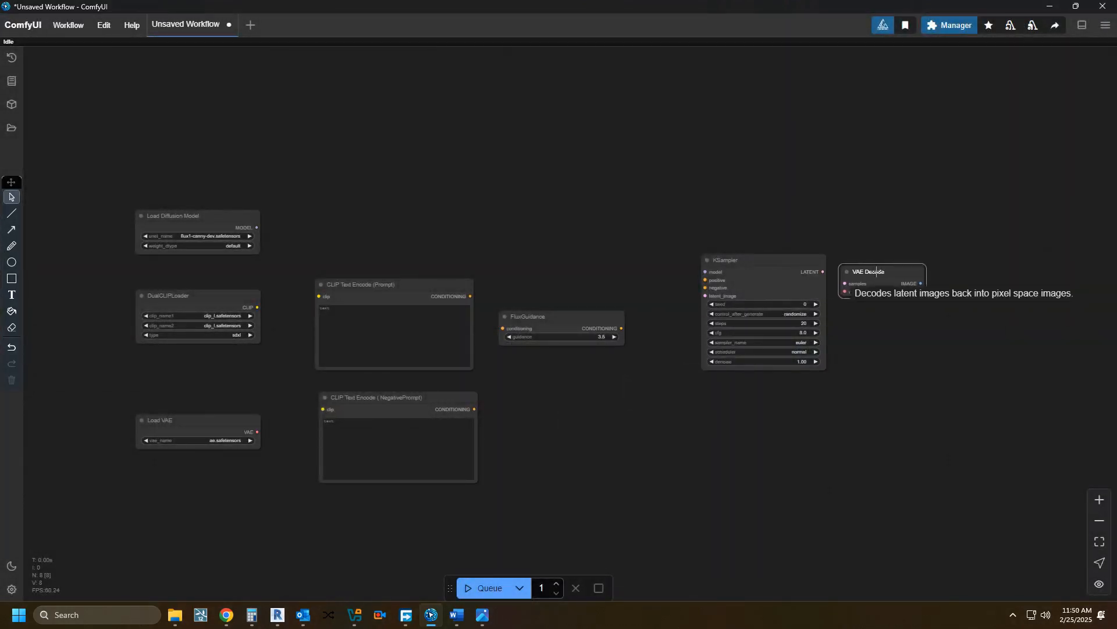
# Add a Load Image node and place it below the negative prompt node.
pyautogui.moveTo(555, 467); pyautogui.dragTo(484, 347)
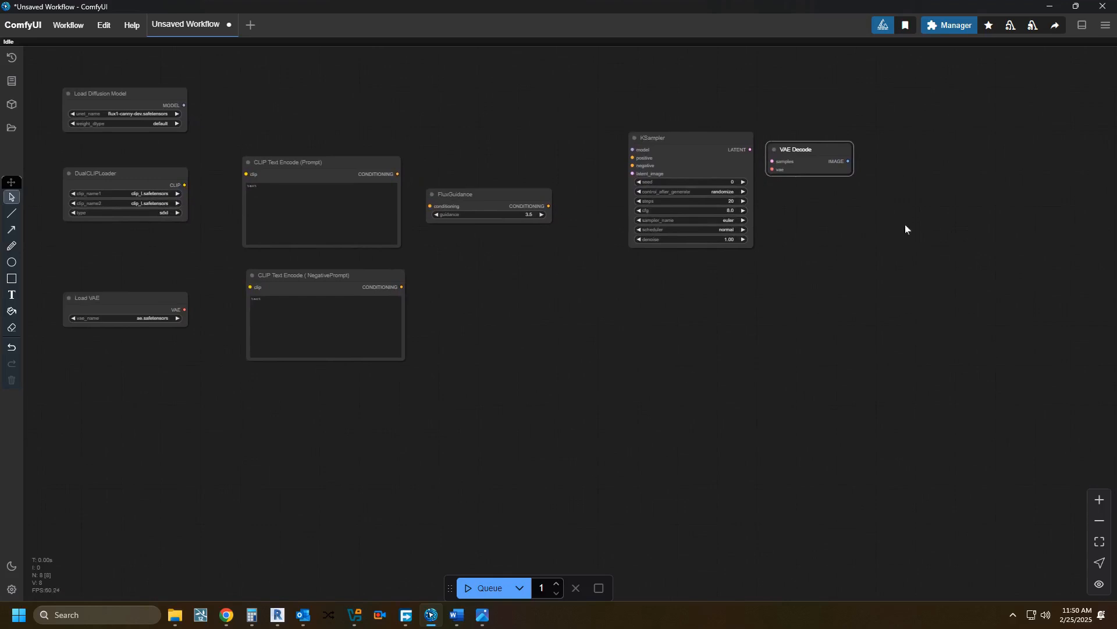
pyautogui.doubleClick(652, 397)
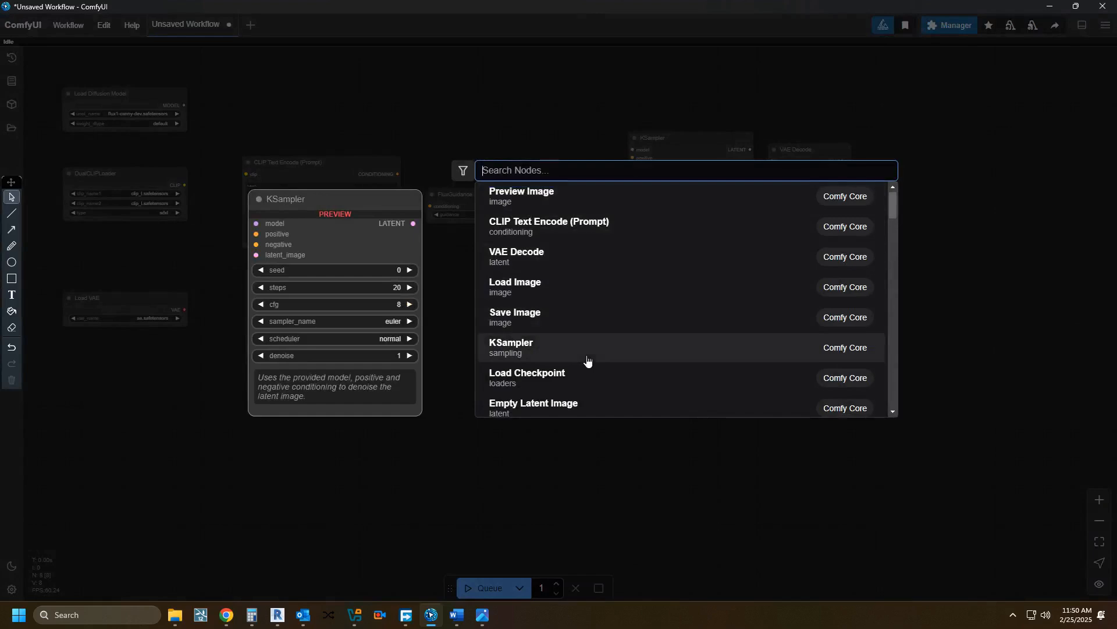
pyautogui.write('load')
pyautogui.click(556, 192)
pyautogui.moveTo(714, 387); pyautogui.dragTo(318, 389)
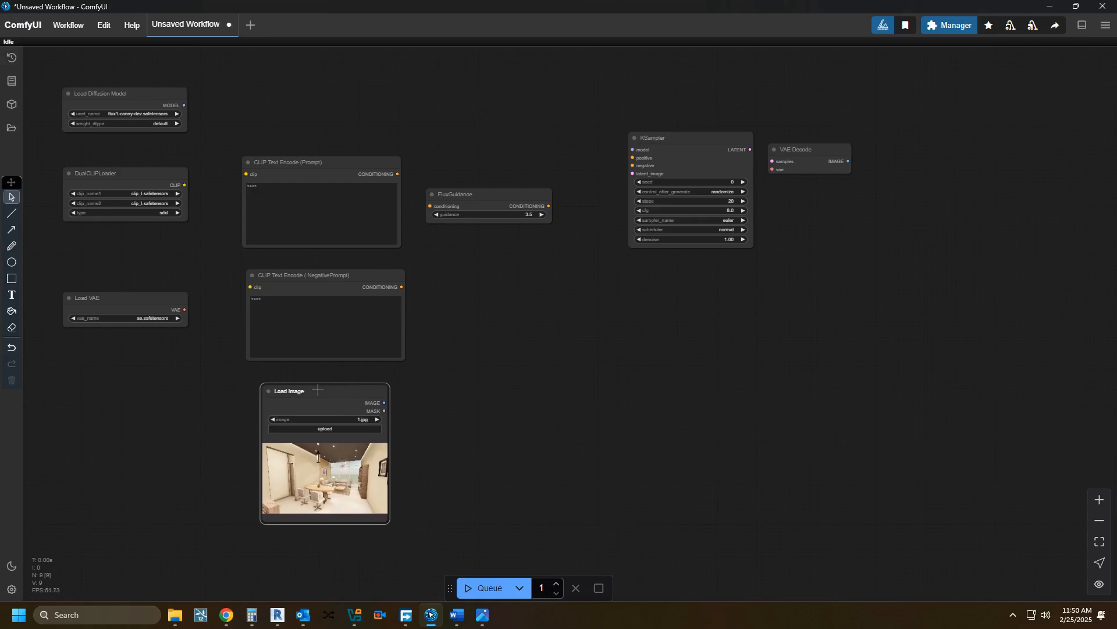
# Add an InpaintModelConditioning node and place it below FluxGuidance, to the right of the negative prompt node.
pyautogui.doubleClick(582, 389)
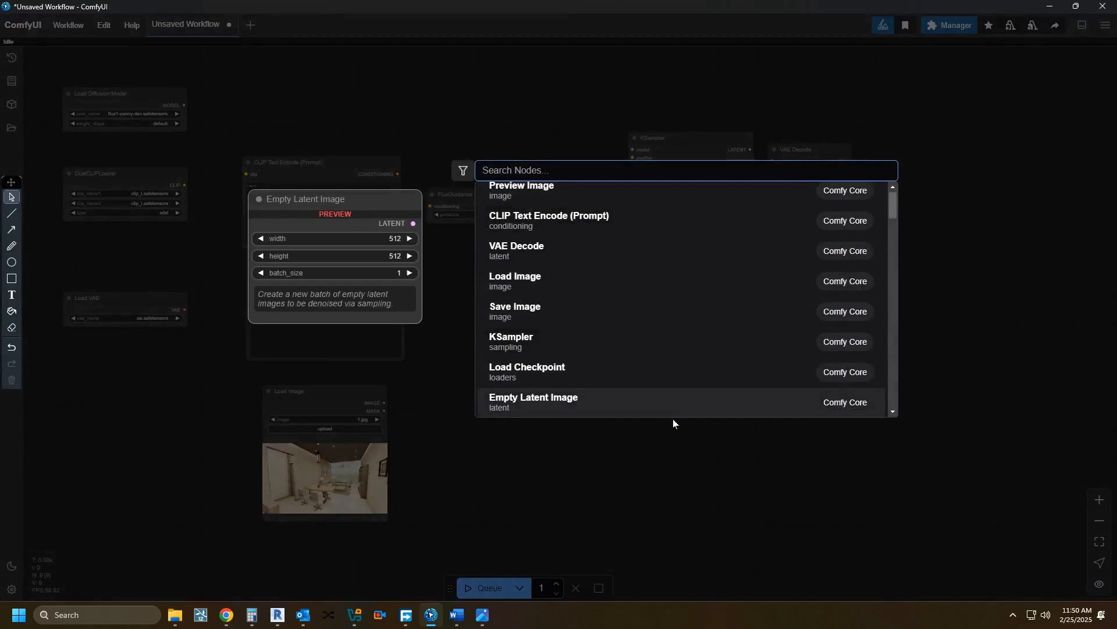
pyautogui.write('in')
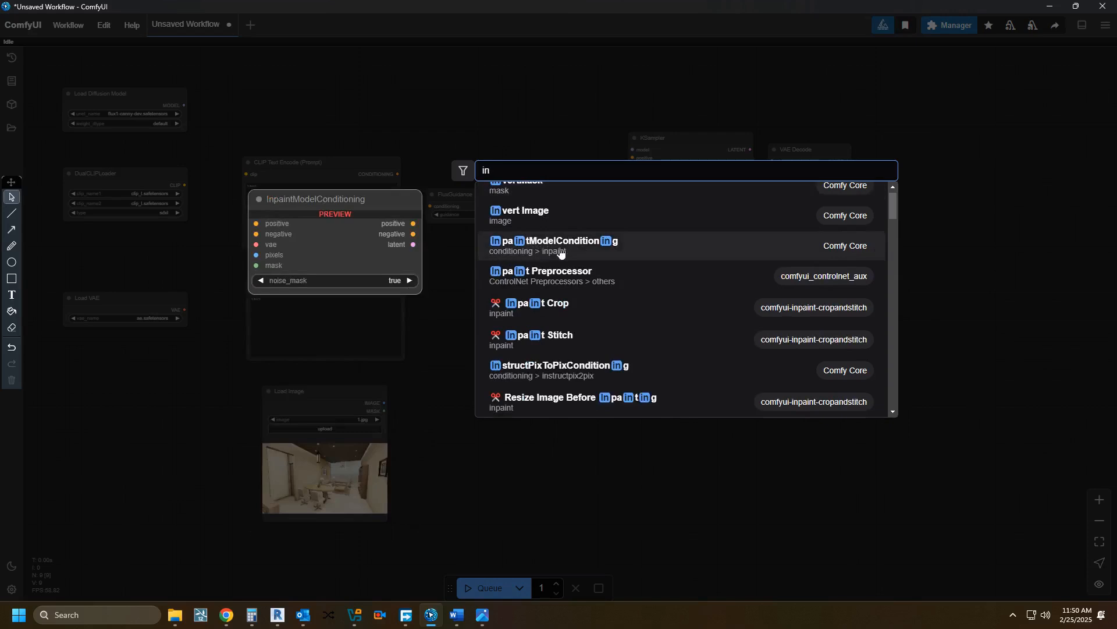
pyautogui.click(515, 249)
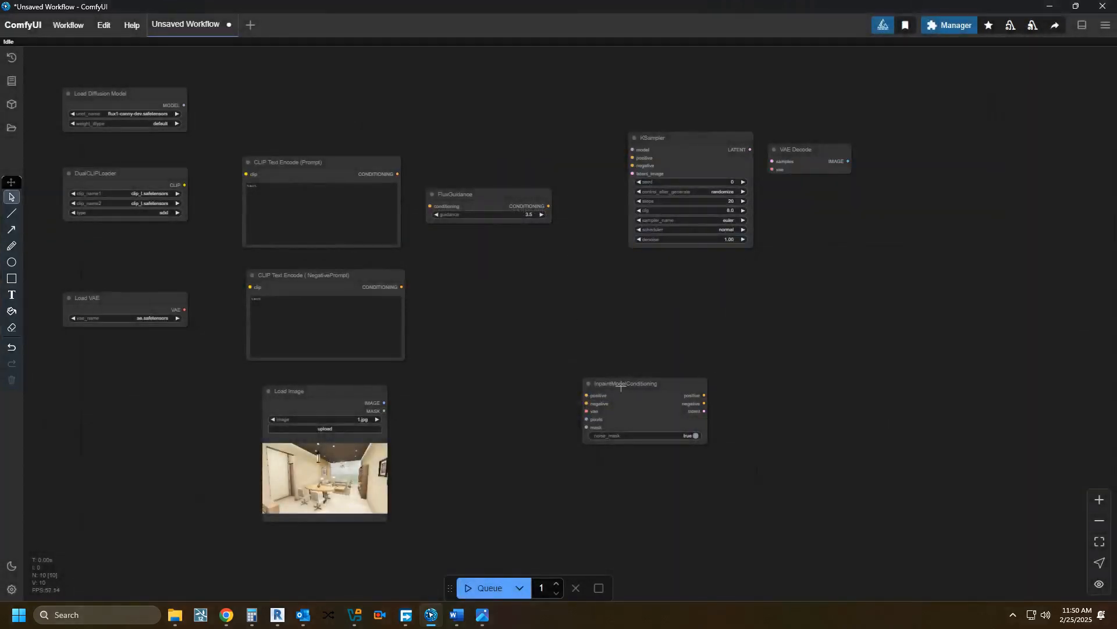
pyautogui.moveTo(627, 383); pyautogui.dragTo(552, 296)
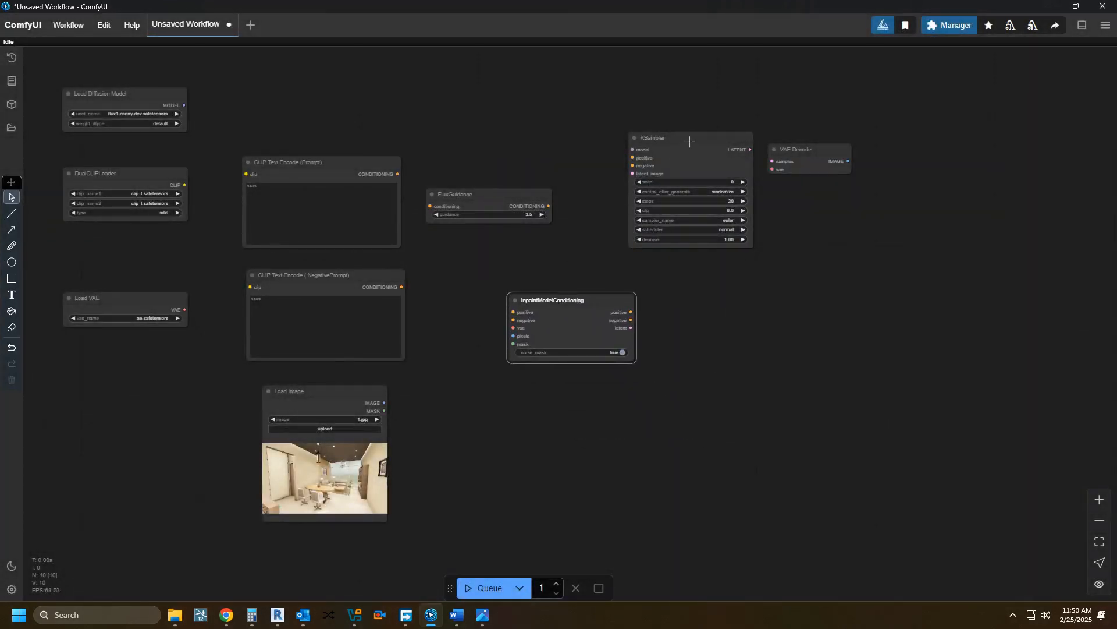
# Shift VAE Decode and KSampler to the right and line up InpaintModelConditioning between FluxGuidance and the KSampler.
pyautogui.moveTo(812, 147); pyautogui.dragTo(877, 160)
pyautogui.moveTo(725, 138); pyautogui.dragTo(790, 154)
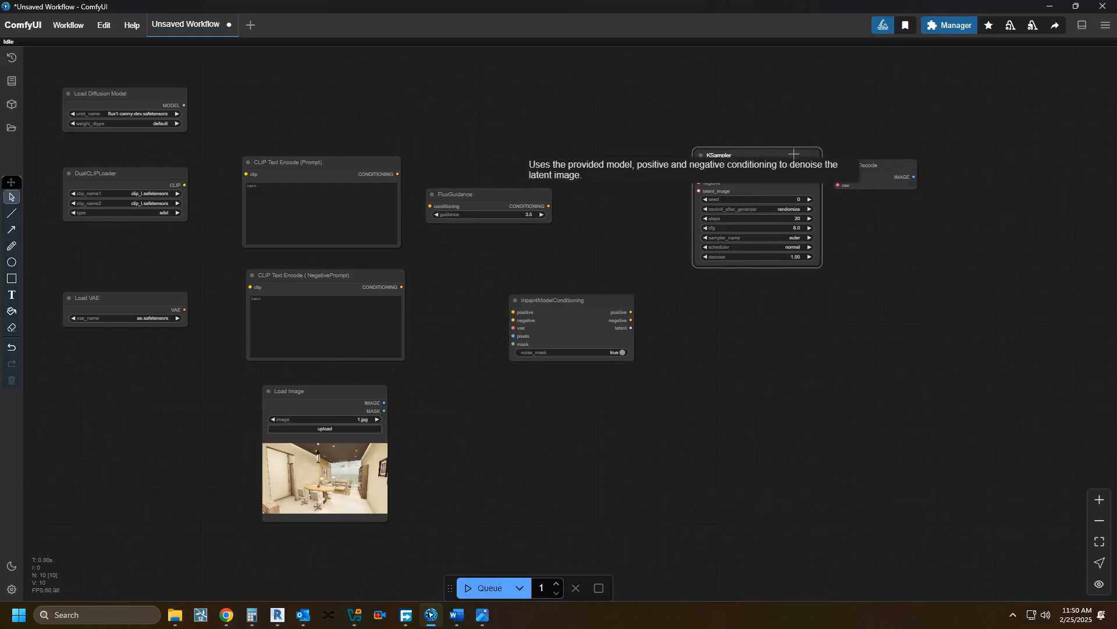
pyautogui.moveTo(579, 297); pyautogui.dragTo(634, 172)
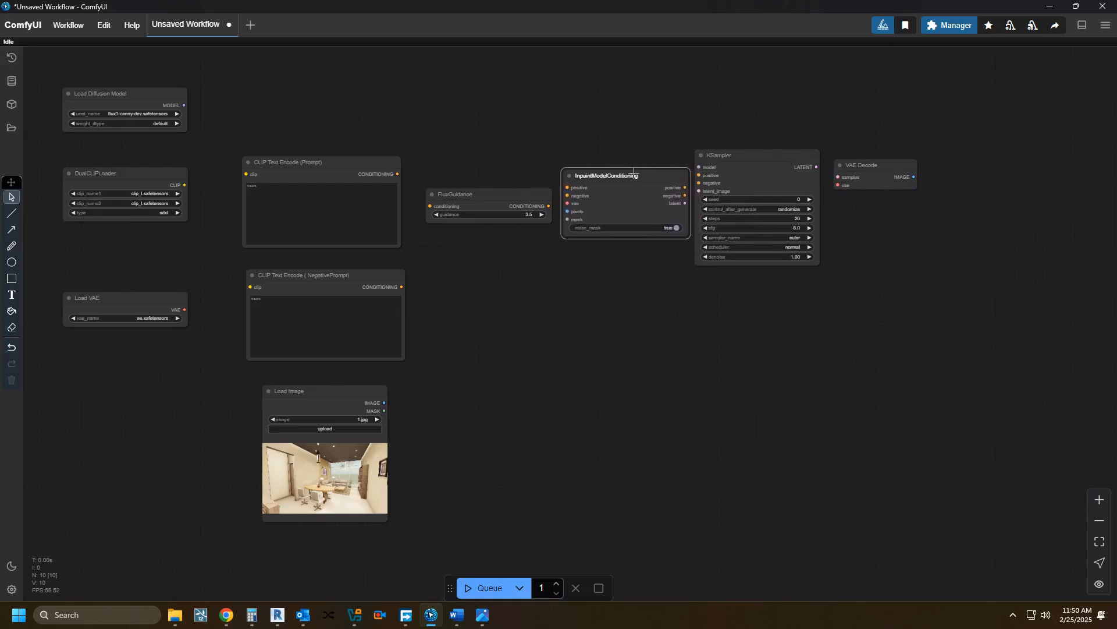
pyautogui.moveTo(488, 194); pyautogui.dragTo(474, 187)
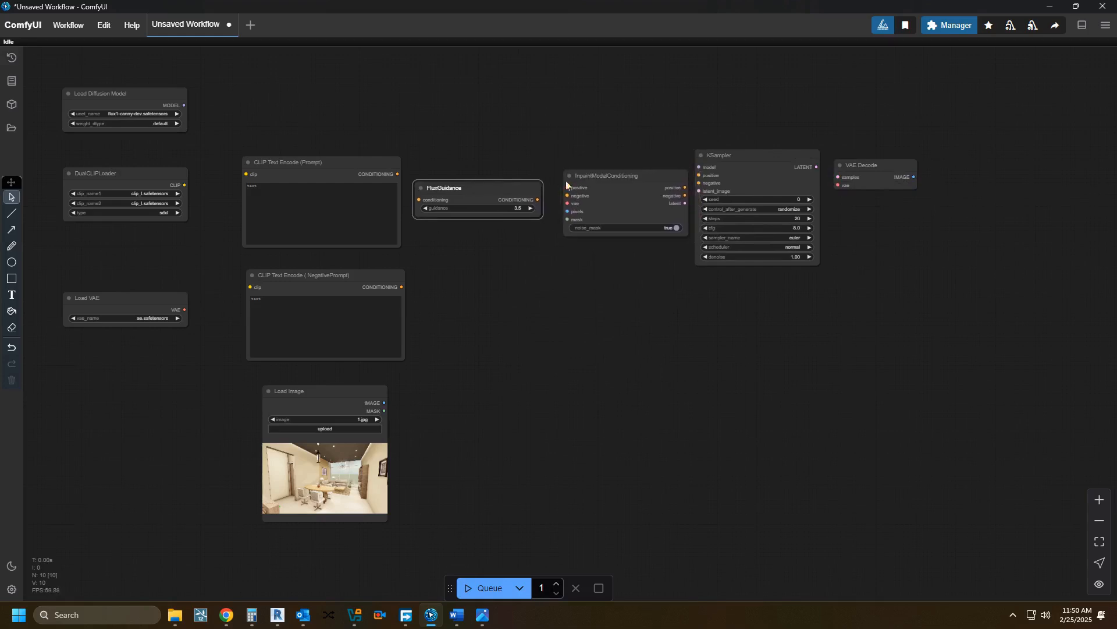
pyautogui.moveTo(584, 179); pyautogui.dragTo(571, 175)
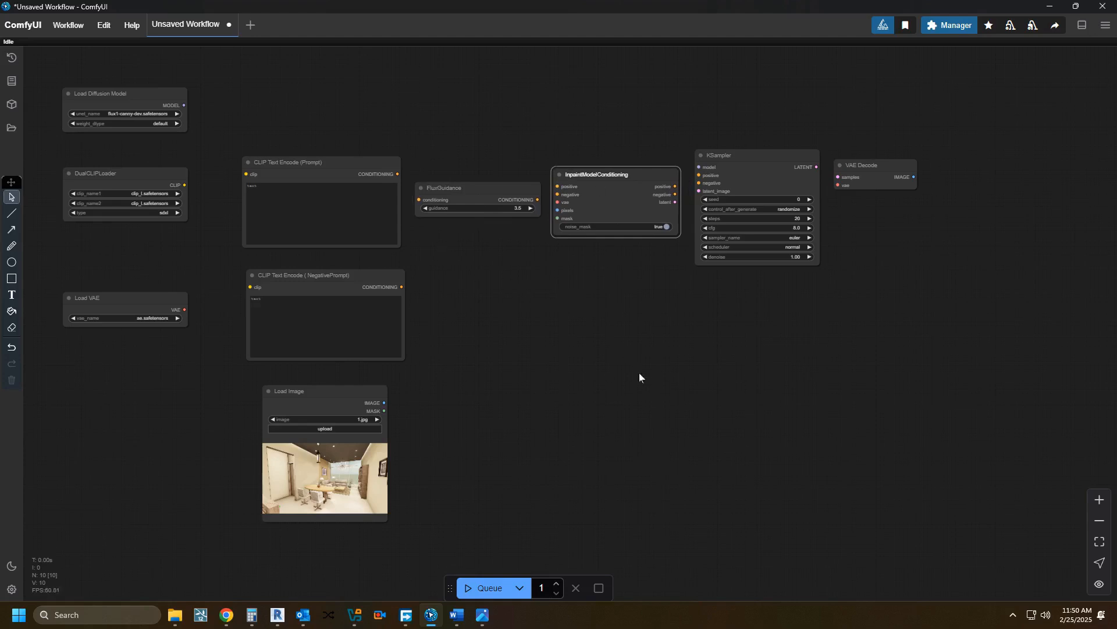
# Add a Save Image node and place it to the right of VAE Decode.
pyautogui.doubleClick(643, 406)
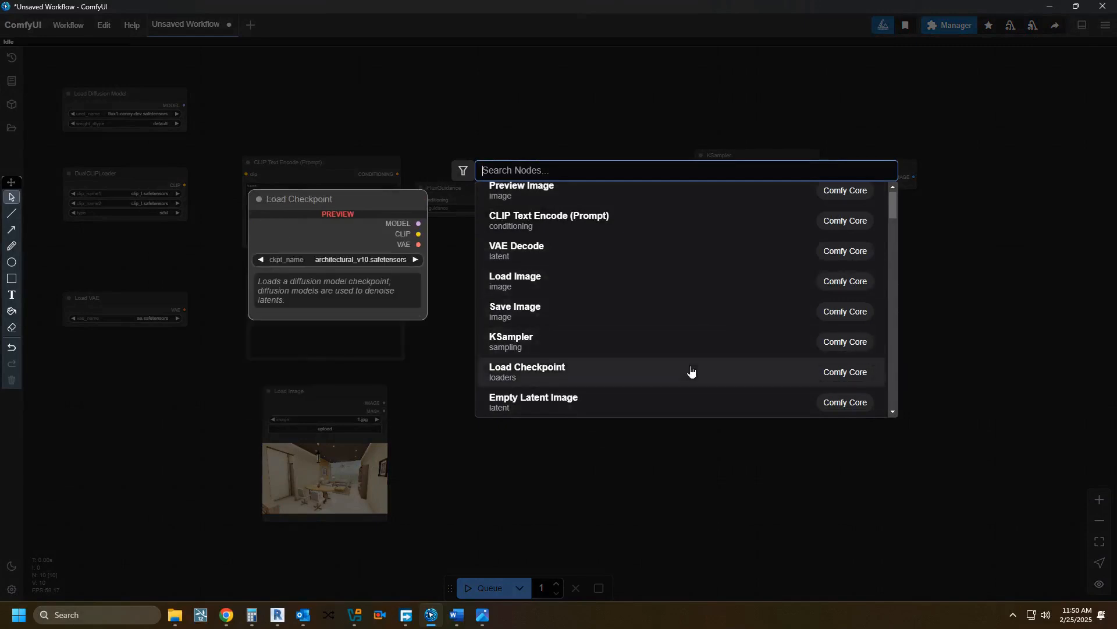
pyautogui.write('sav')
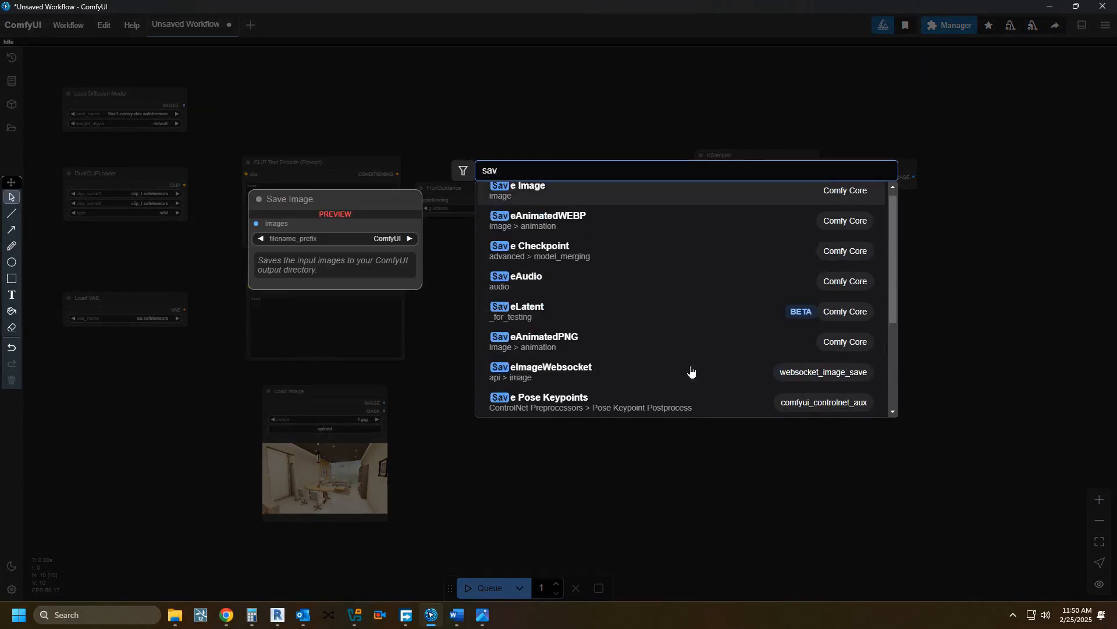
pyautogui.click(588, 192)
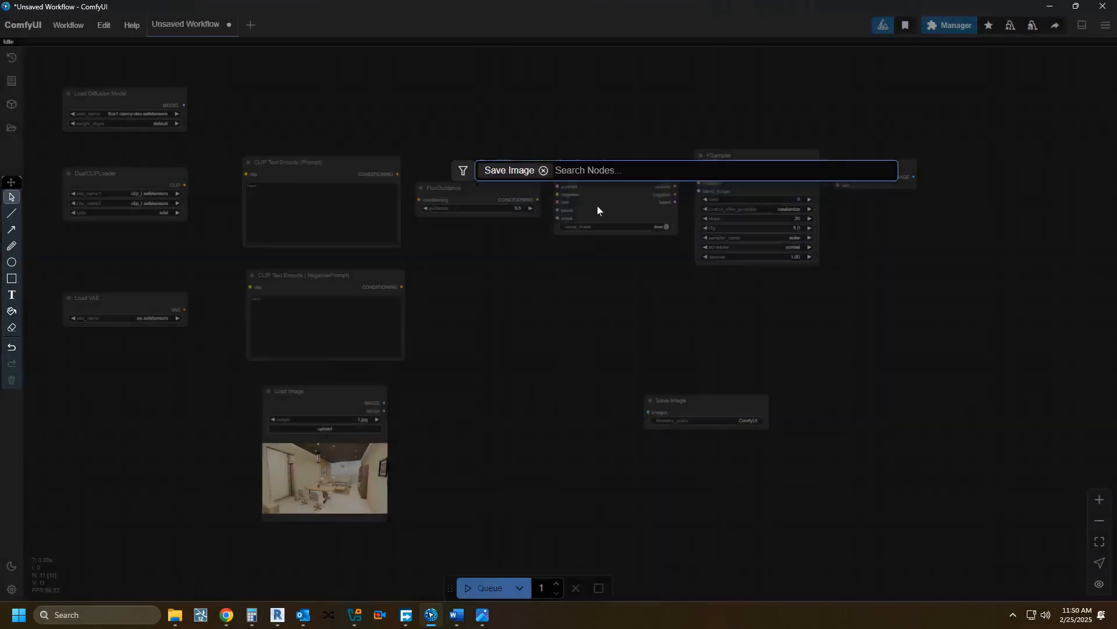
pyautogui.moveTo(703, 400); pyautogui.dragTo(1003, 168)
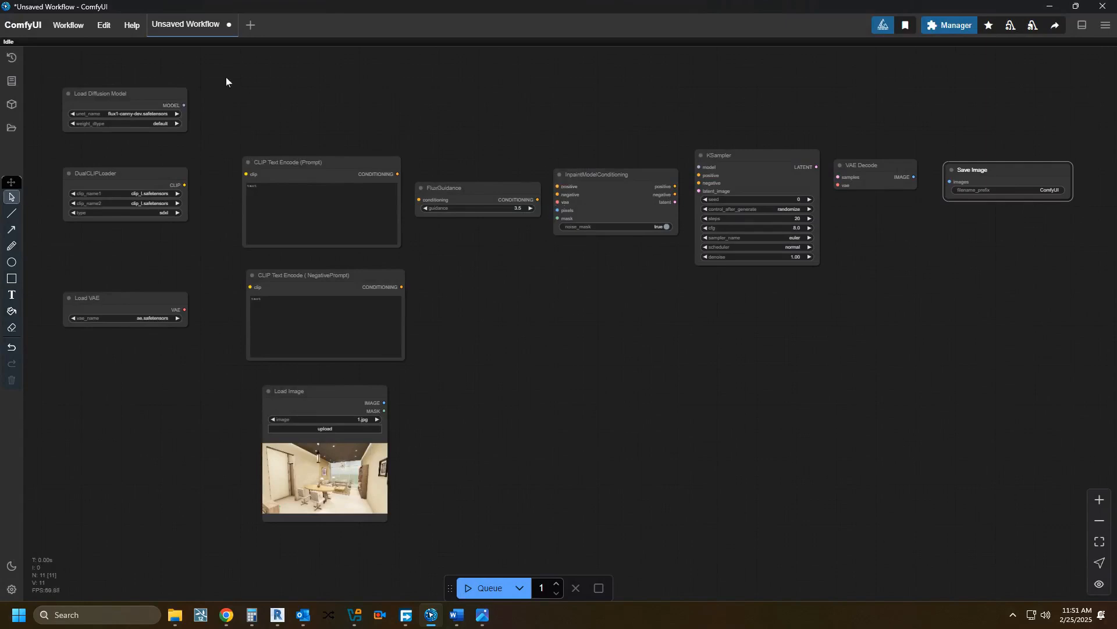
# Connect Load Diffusion Model to the KSampler's model input and add a Differential Diffusion node above FluxGuidance.
pyautogui.moveTo(185, 105); pyautogui.dragTo(699, 167)
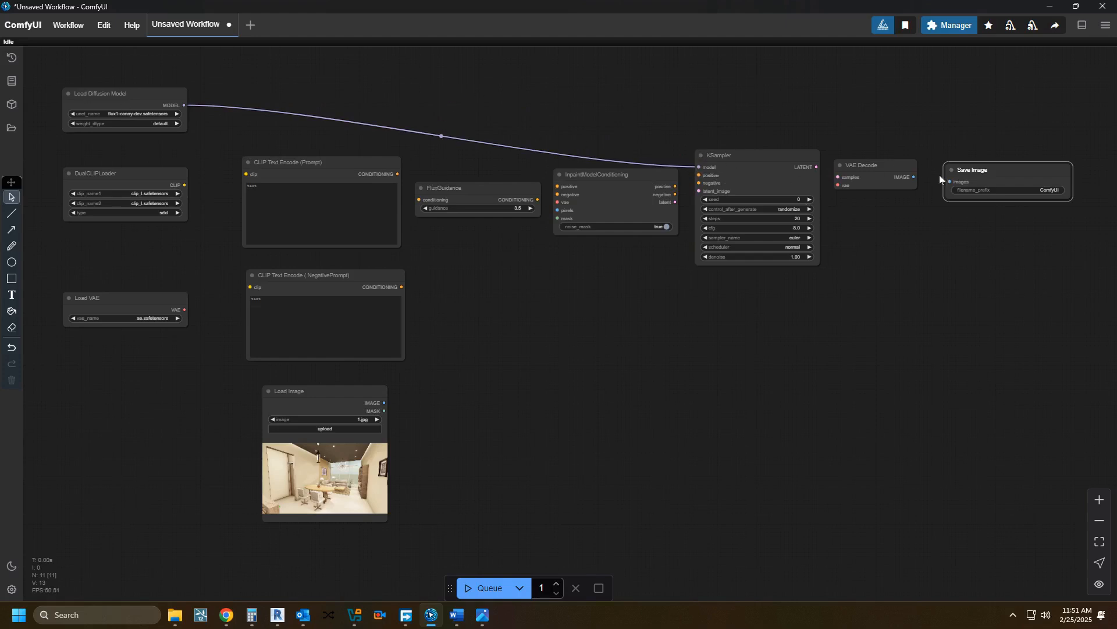
pyautogui.doubleClick(497, 115)
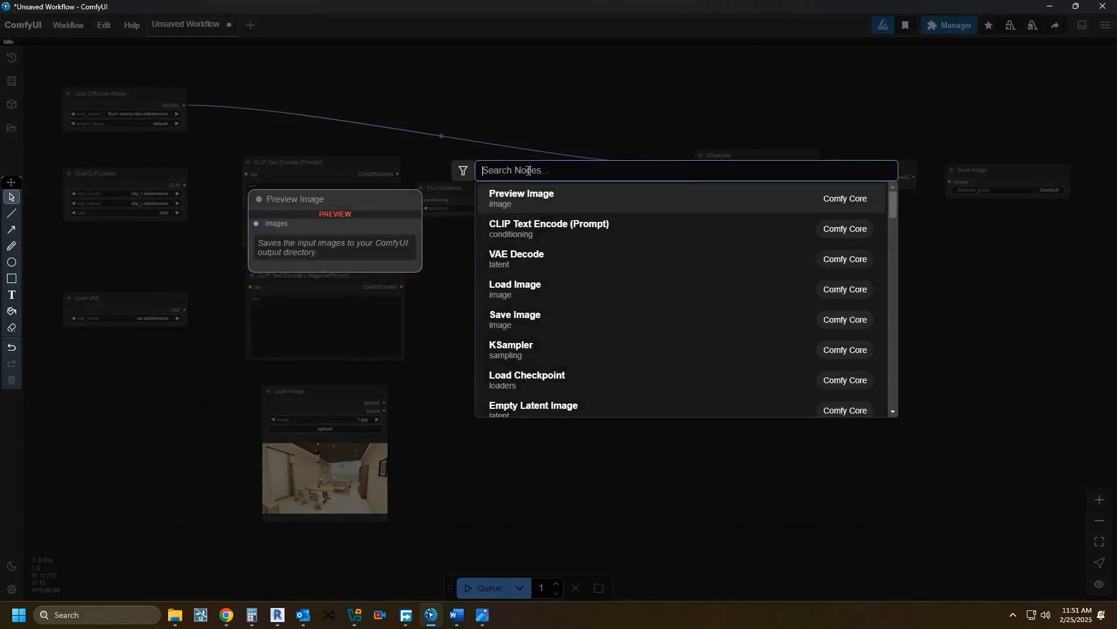
pyautogui.write('di')
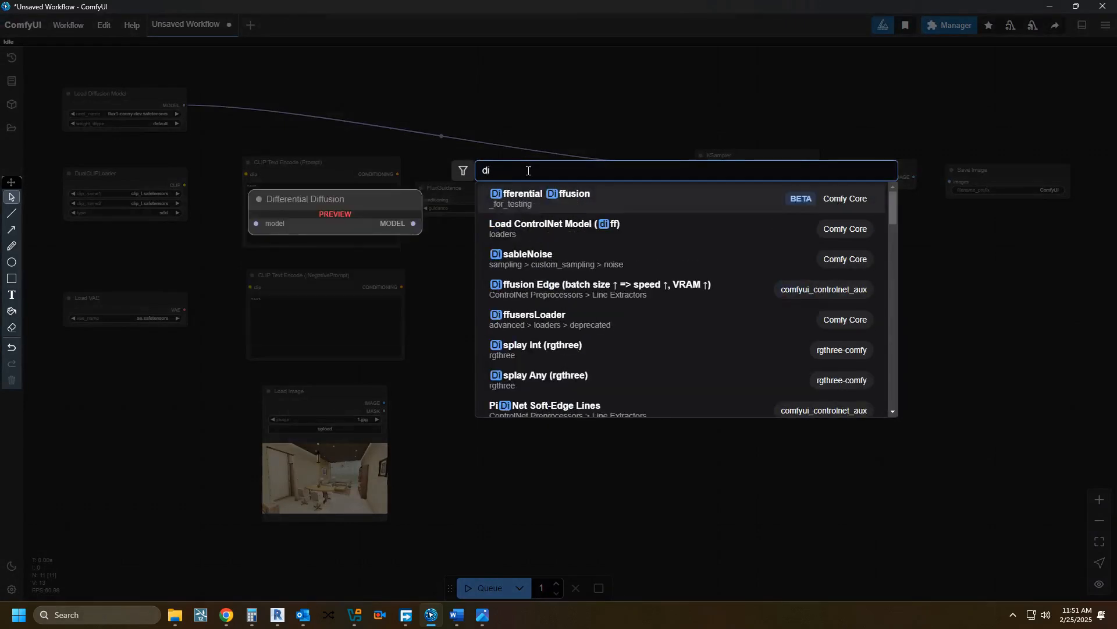
pyautogui.write('f')
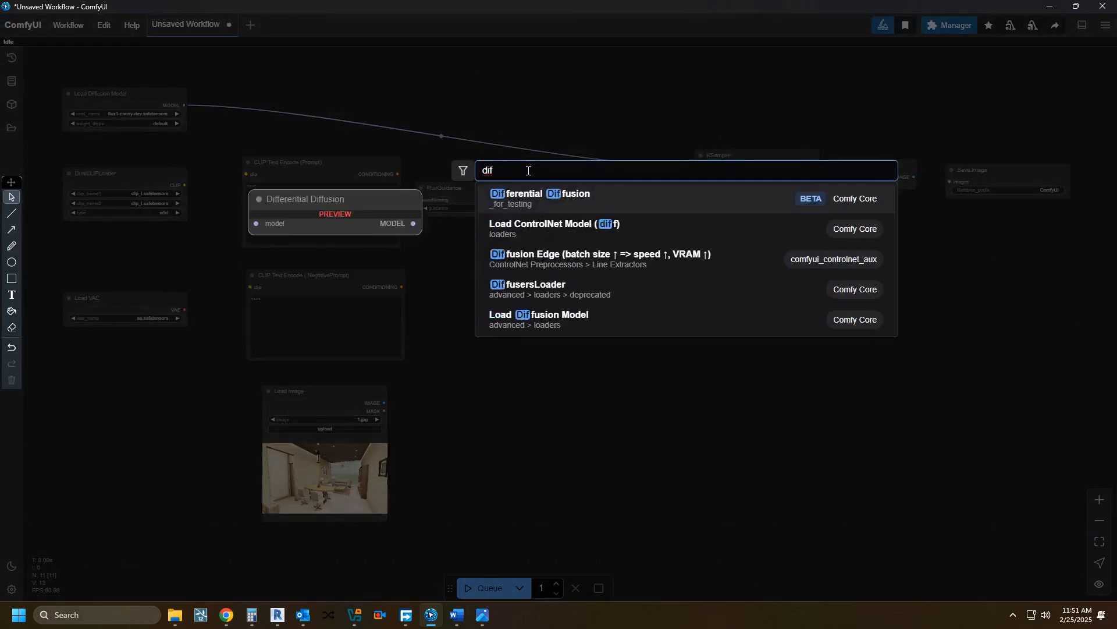
pyautogui.click(537, 196)
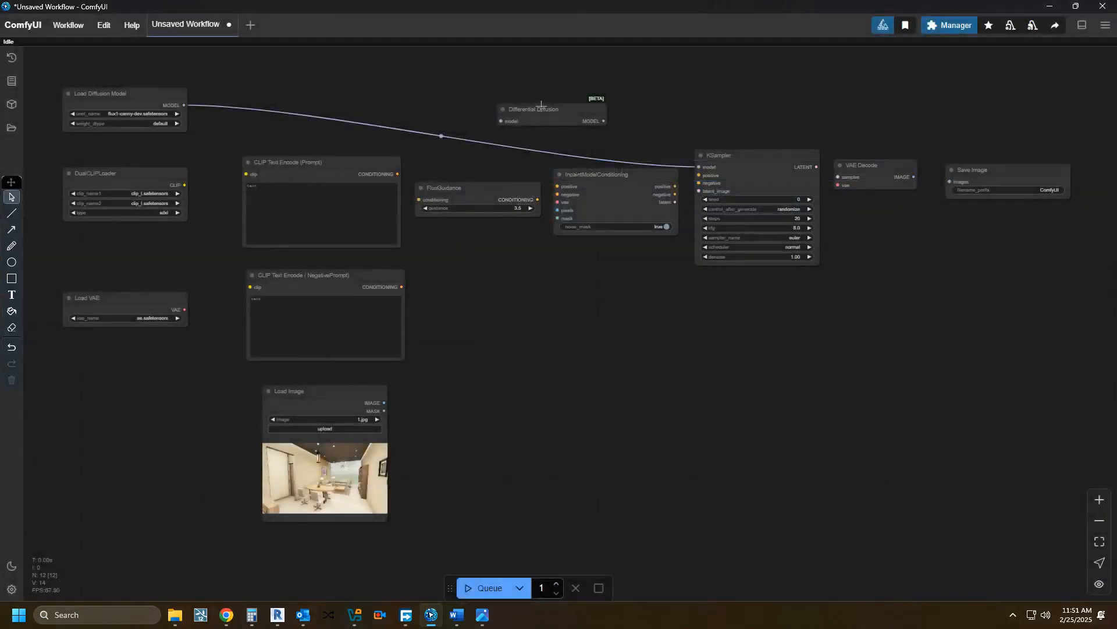
pyautogui.moveTo(542, 106); pyautogui.dragTo(467, 108)
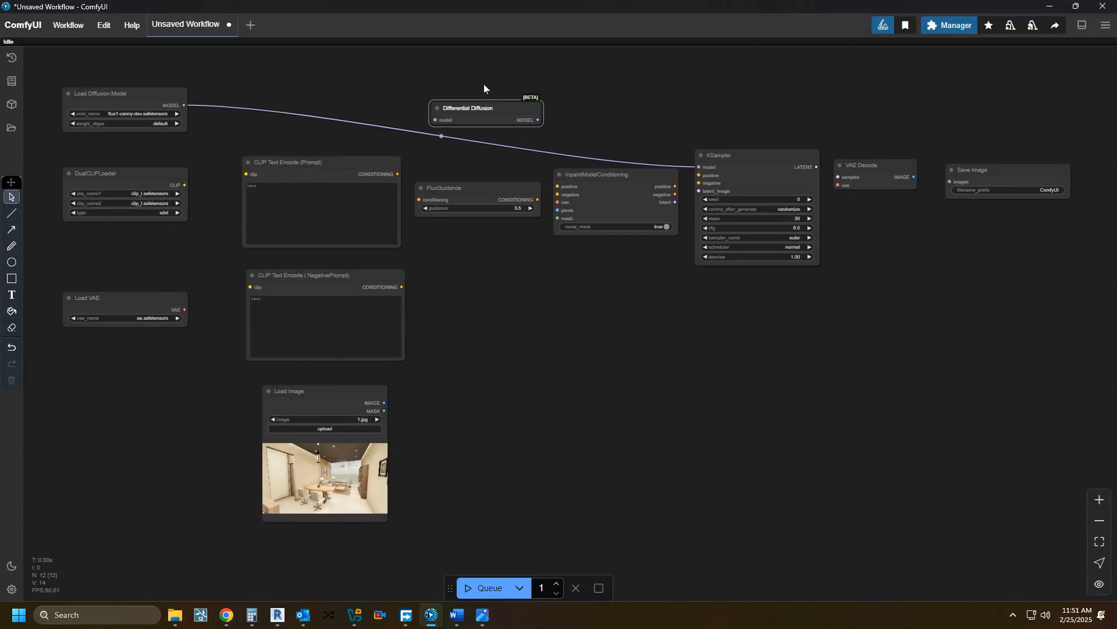
# Route the diffusion model through Differential Diffusion into the KSampler, and connect Load VAE to the vae inputs of VAE Decode and InpaintModelConditioning.
pyautogui.moveTo(184, 105); pyautogui.dragTo(436, 120)
pyautogui.moveTo(537, 120); pyautogui.dragTo(700, 167)
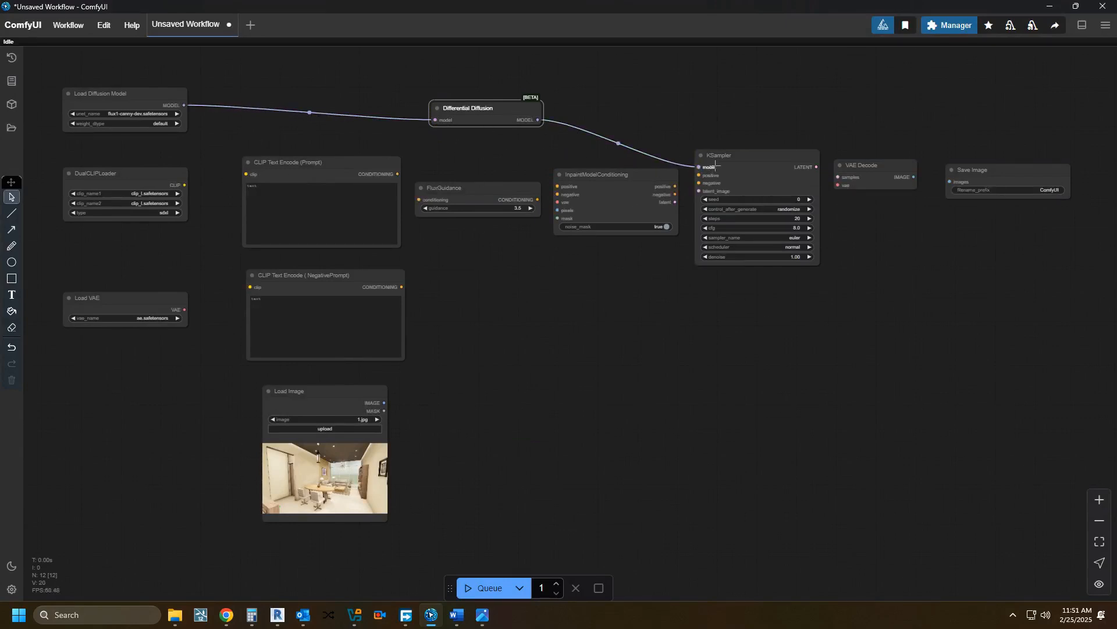
pyautogui.moveTo(184, 309); pyautogui.dragTo(839, 185)
pyautogui.moveTo(185, 310); pyautogui.dragTo(557, 203)
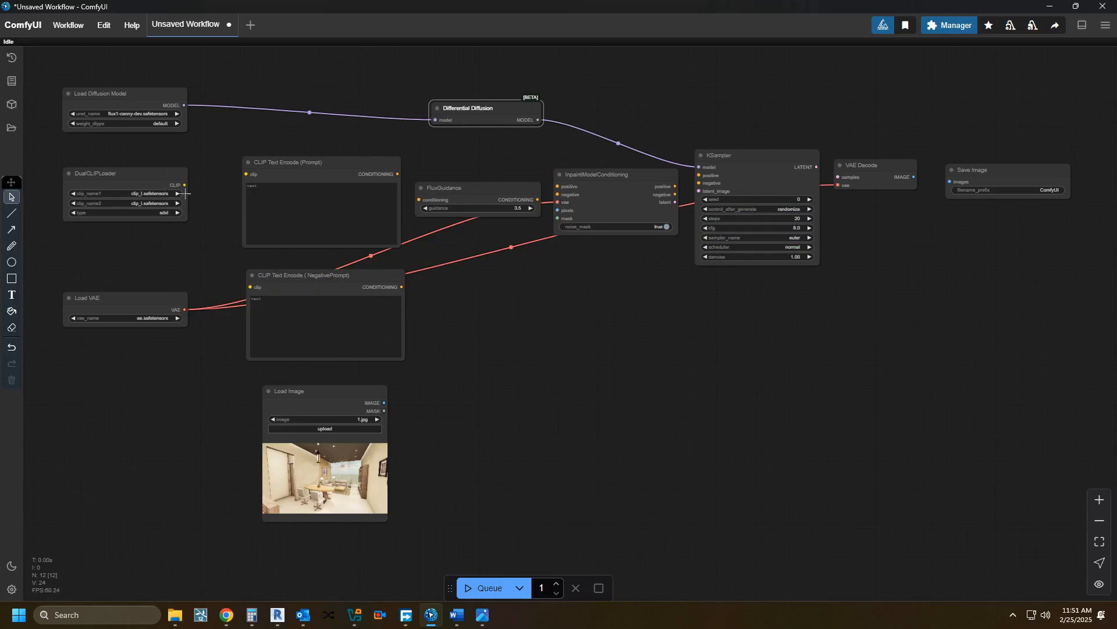
# Connect DualCLIPLoader to both prompt nodes, wiring the positive prompt through FluxGuidance and the negative prompt directly into the matching InpaintModelConditioning inputs.
pyautogui.moveTo(184, 185); pyautogui.dragTo(246, 174)
pyautogui.moveTo(398, 174); pyautogui.dragTo(418, 200)
pyautogui.moveTo(538, 200); pyautogui.dragTo(557, 186)
pyautogui.moveTo(183, 185); pyautogui.dragTo(250, 287)
pyautogui.moveTo(402, 287); pyautogui.dragTo(557, 194)
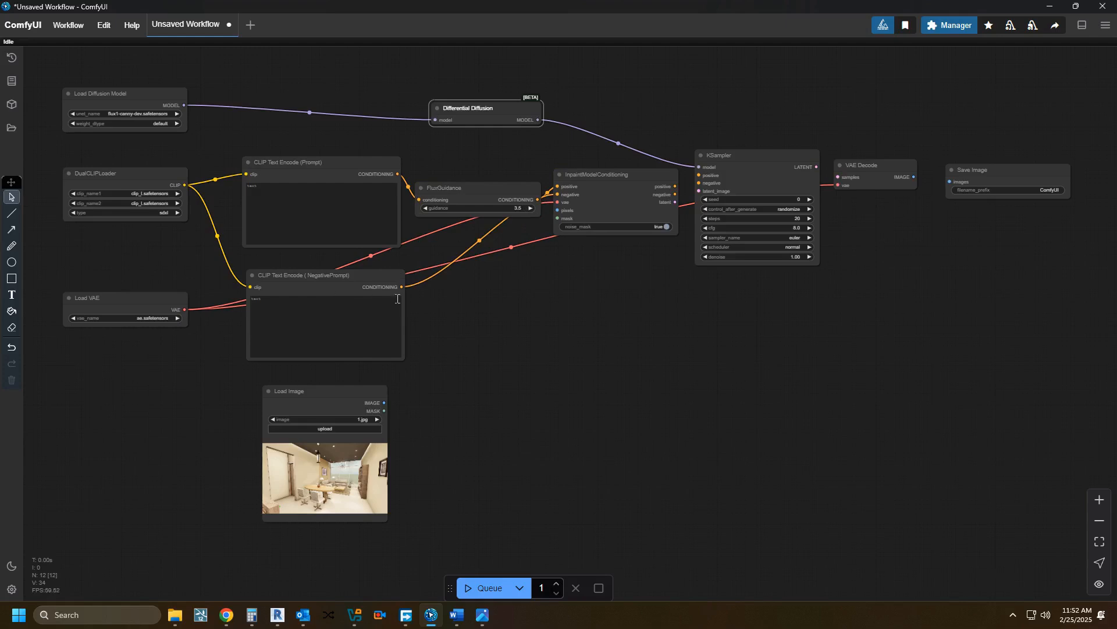
# Move both prompt nodes slightly closer to the loaders and connect Load Image's image and mask outputs to InpaintModelConditioning's pixels and mask inputs.
pyautogui.moveTo(315, 163); pyautogui.dragTo(299, 153)
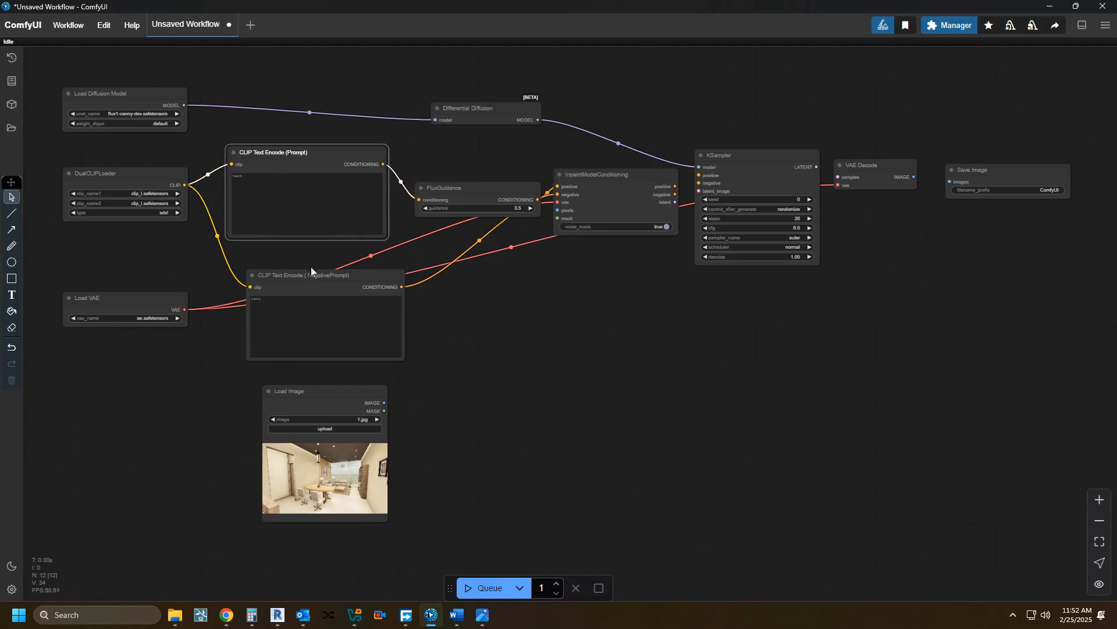
pyautogui.moveTo(309, 275); pyautogui.dragTo(287, 265)
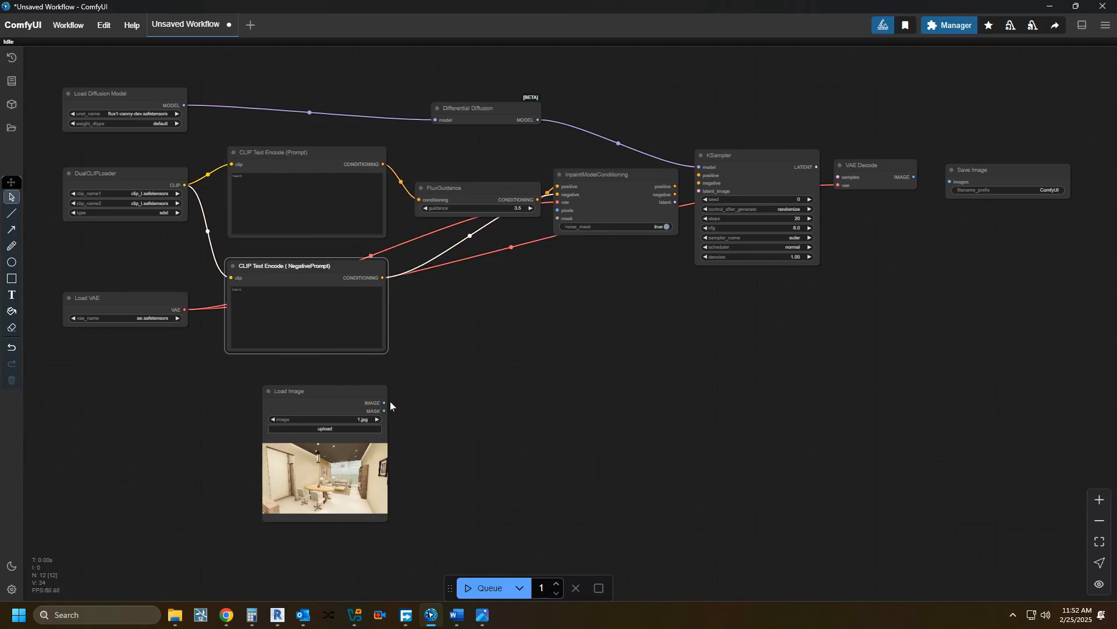
pyautogui.moveTo(384, 402); pyautogui.dragTo(558, 210)
pyautogui.moveTo(384, 410); pyautogui.dragTo(560, 218)
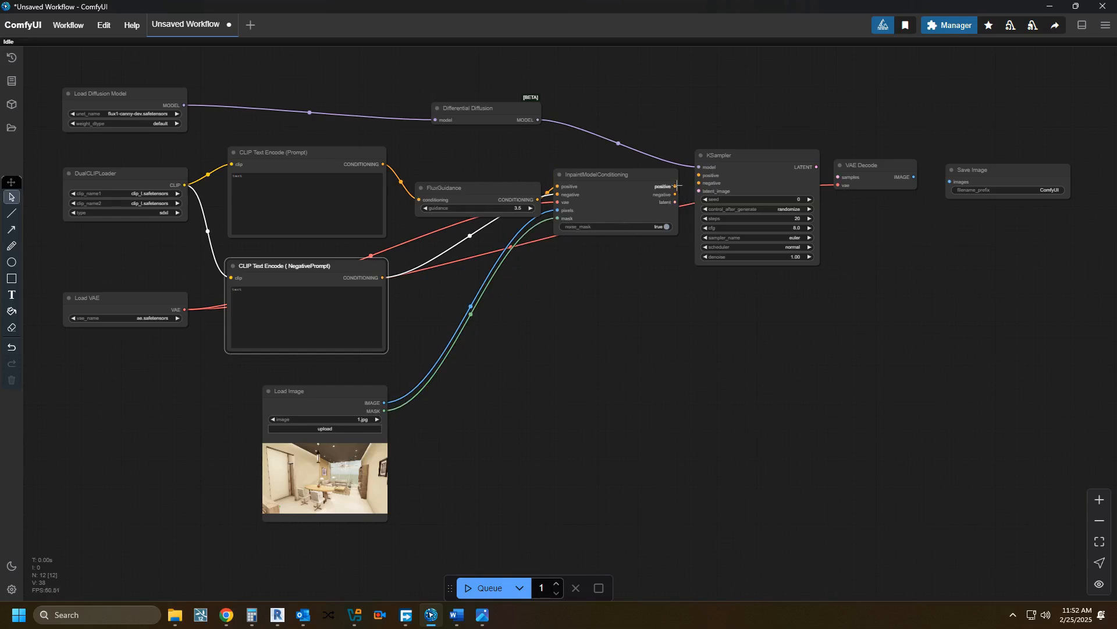
# Connect InpaintModelConditioning's outputs to KSampler's matching inputs, KSampler's latent to VAE Decode's samples, and the decoded image to Save Image.
pyautogui.moveTo(673, 186); pyautogui.dragTo(699, 191)
pyautogui.moveTo(817, 167); pyautogui.dragTo(838, 177)
pyautogui.moveTo(914, 177); pyautogui.dragTo(950, 181)
# Select flux1-fill-dev.safetensors in Load Diffusion Model and t5xxl_fp16.safetensors as clip_name2 in DualCLIPLoader.
pyautogui.click(125, 114)
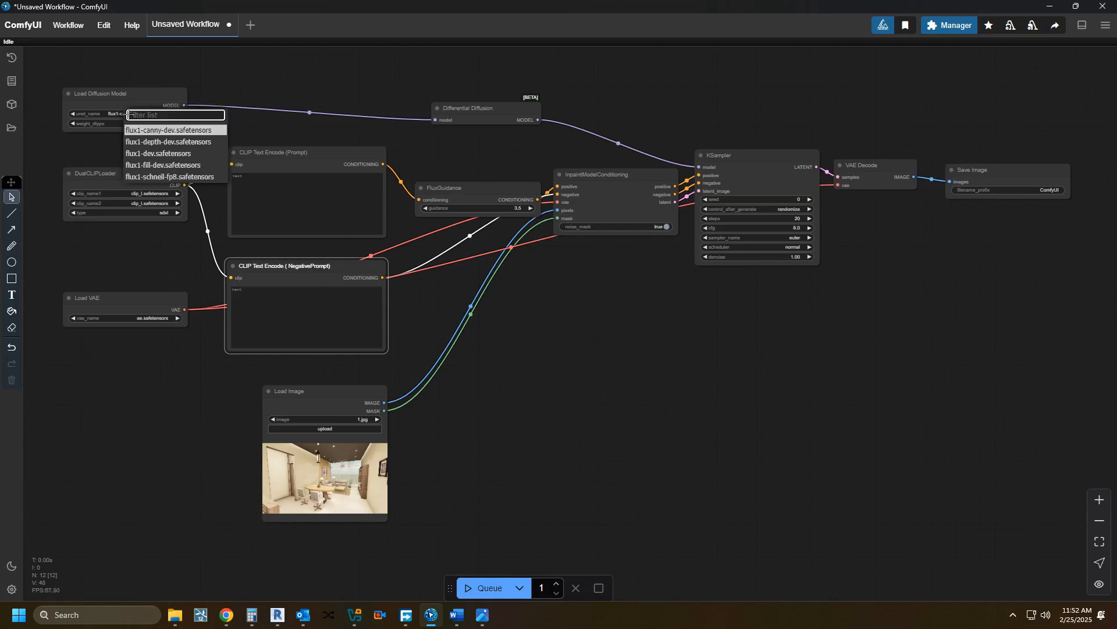
pyautogui.click(127, 166)
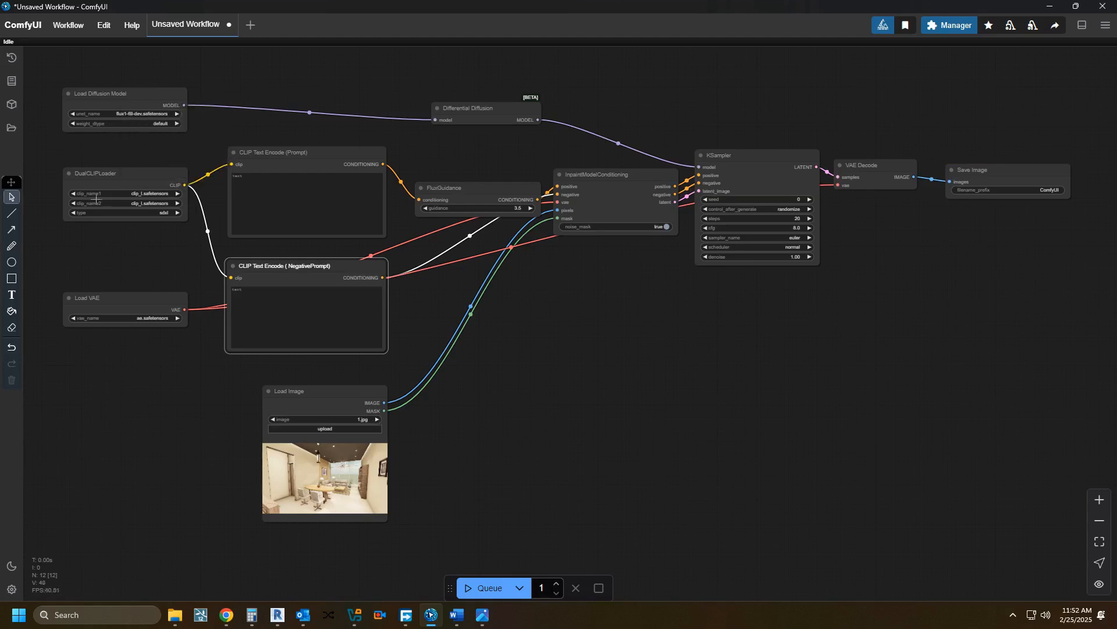
pyautogui.click(156, 203)
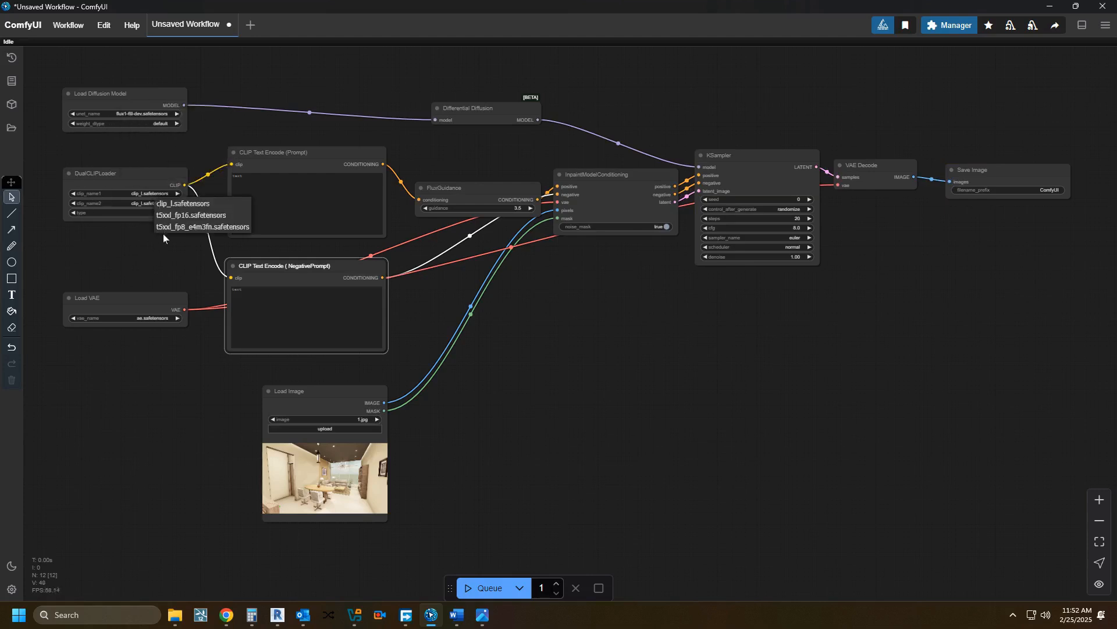
pyautogui.click(175, 215)
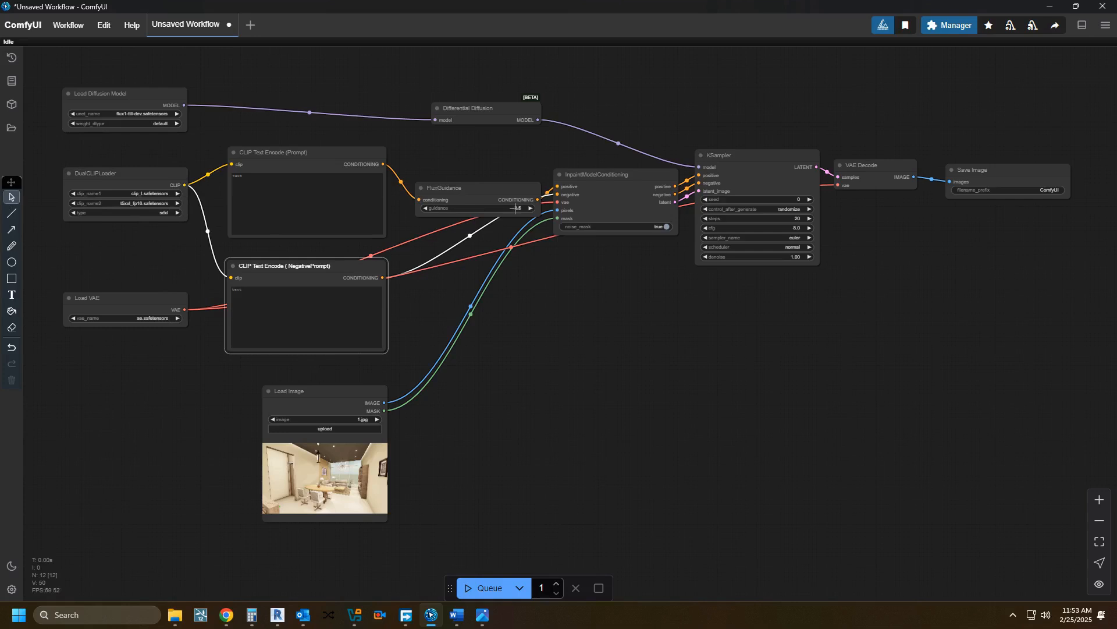
# Set the FluxGuidance guidance to 30 and turn off noise_mask in InpaintModelConditioning.
pyautogui.click(502, 208)
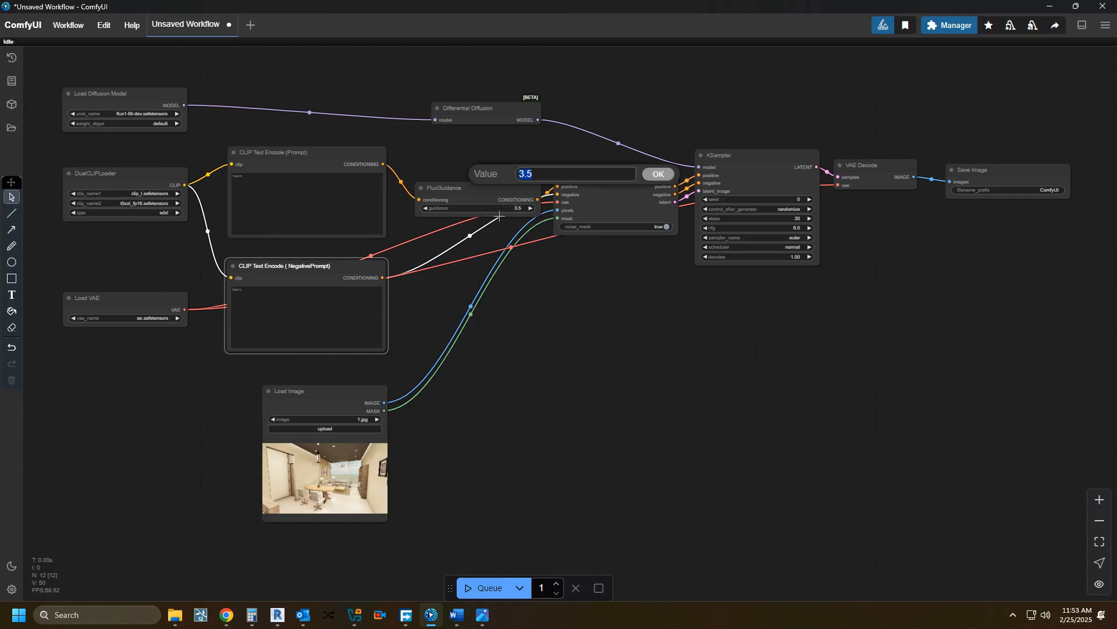
pyautogui.write('30')
pyautogui.click(656, 173)
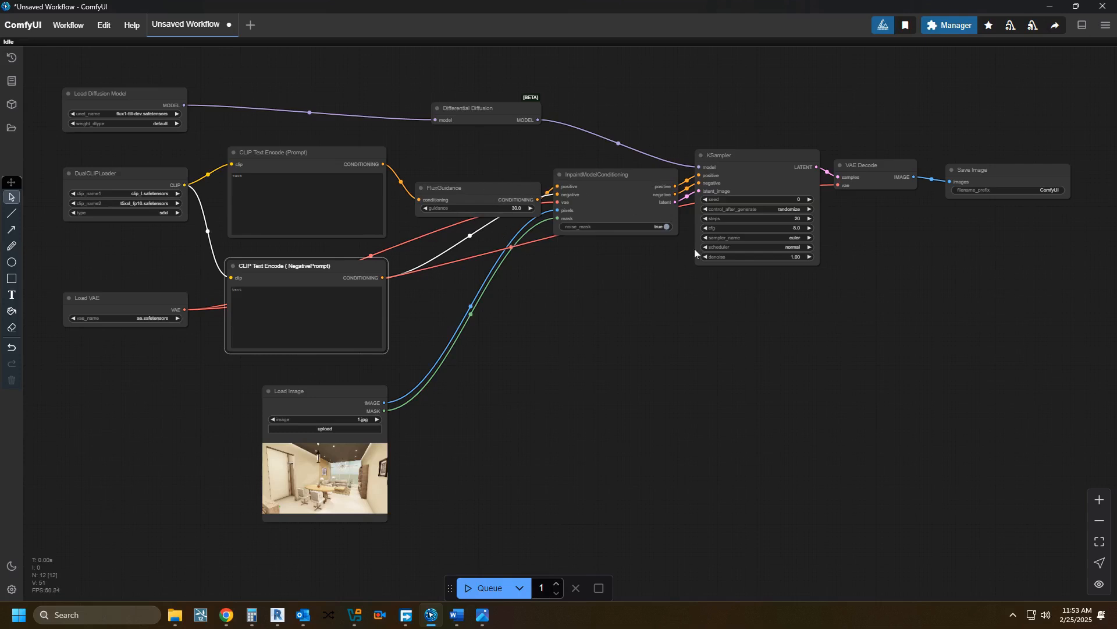
pyautogui.click(664, 227)
# Set the KSampler's steps to 30 and its cfg to 1.
pyautogui.click(795, 218)
pyautogui.write('30')
pyautogui.click(950, 185)
pyautogui.click(801, 228)
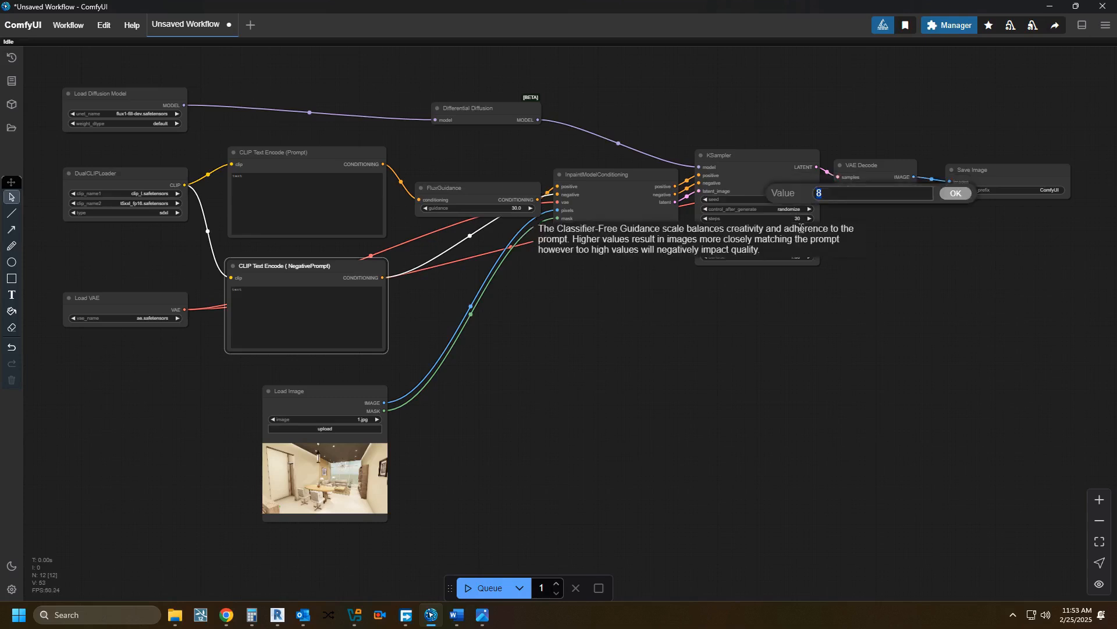
pyautogui.write('1')
pyautogui.click(955, 193)
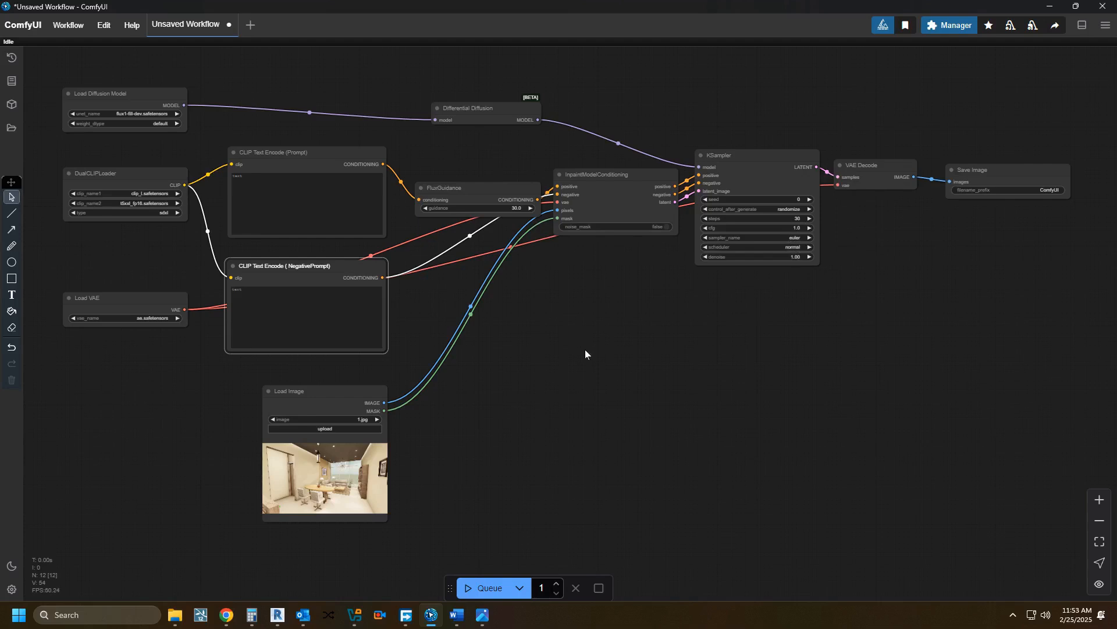
# Upload ComfyUI_00220_.png from the Documents > ComfyUI > output folder into Load Image, then enlarge the node and place it just below the negative prompt.
pyautogui.moveTo(548, 348); pyautogui.dragTo(532, 348)
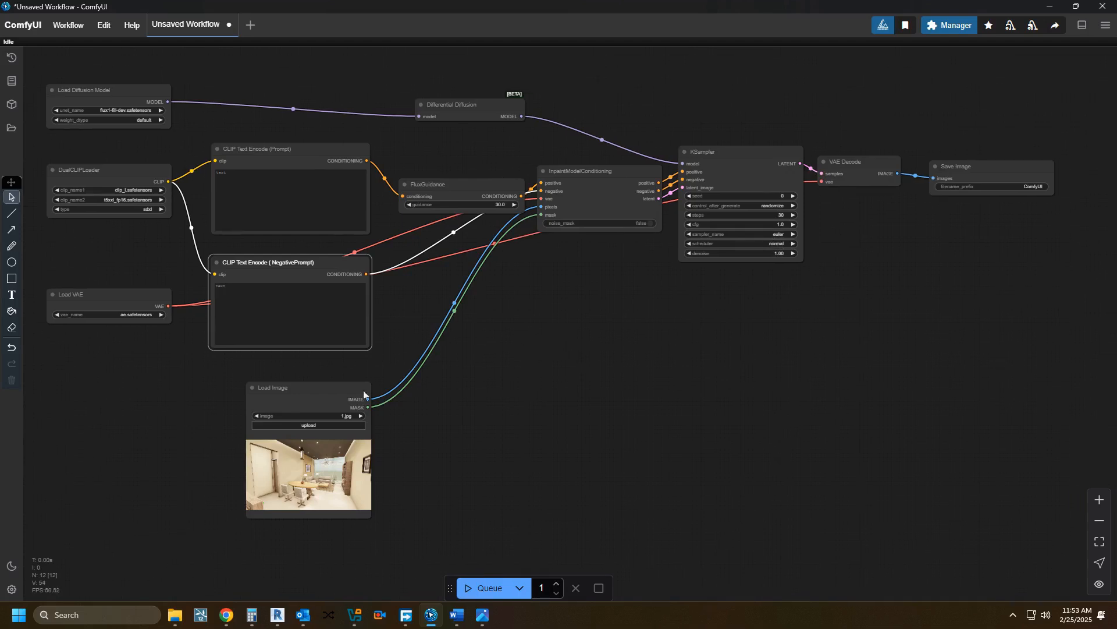
pyautogui.click(310, 426)
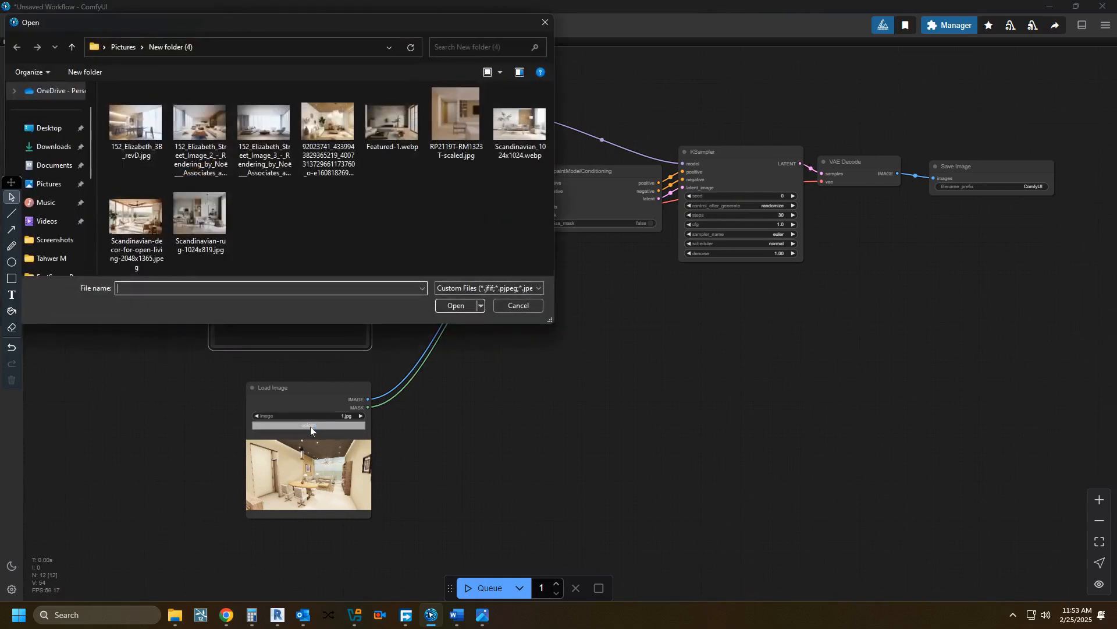
pyautogui.click(123, 47)
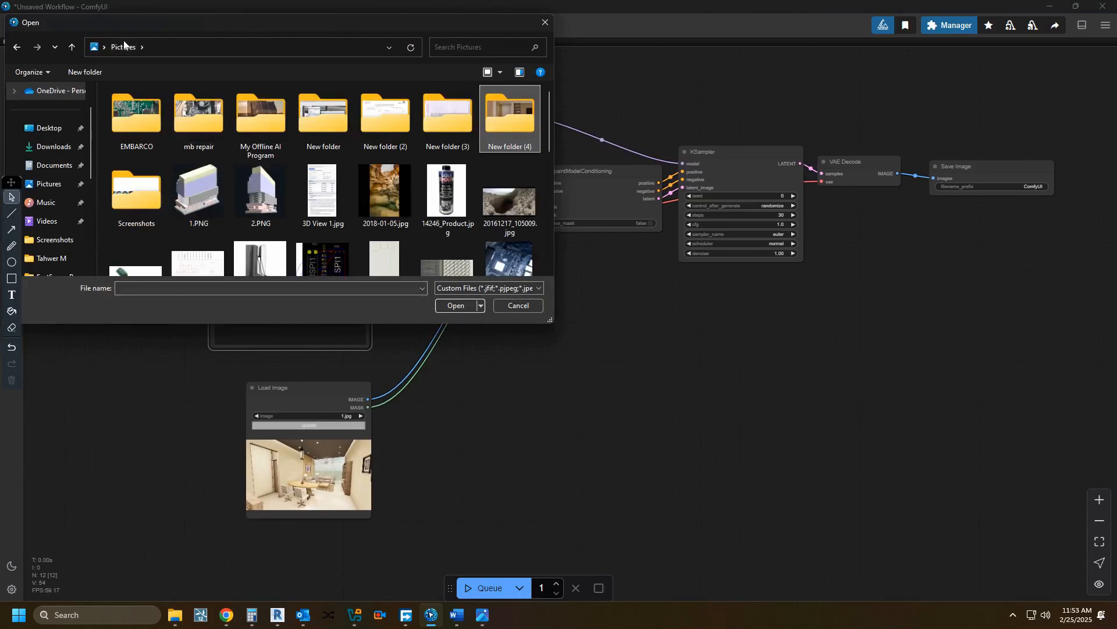
pyautogui.click(50, 166)
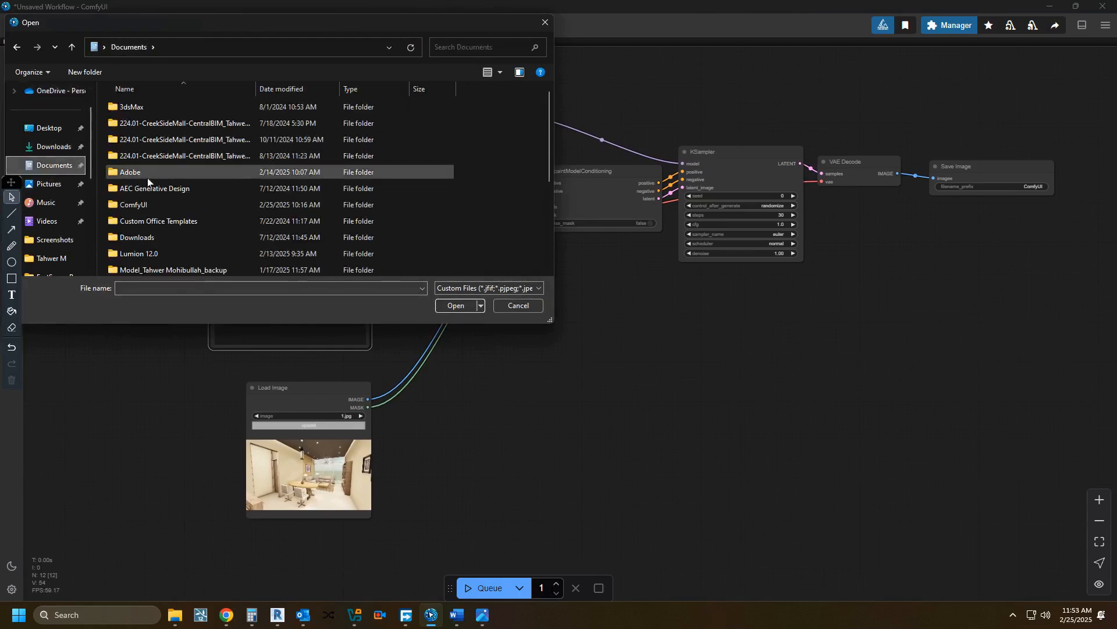
pyautogui.doubleClick(144, 200)
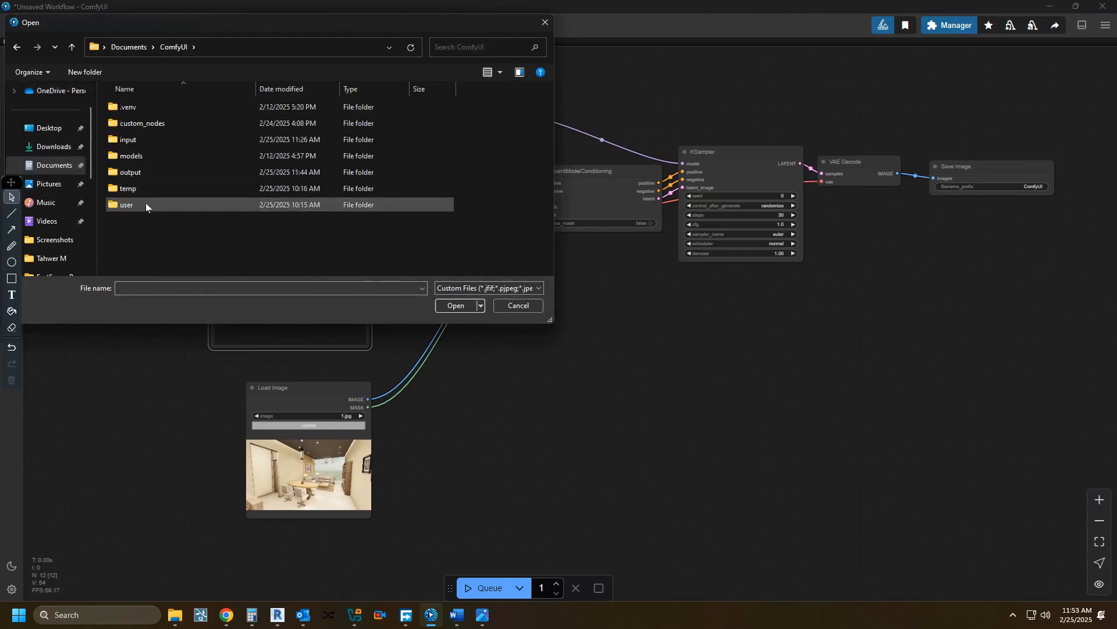
pyautogui.doubleClick(146, 171)
pyautogui.scroll(-10, 354, 238)
pyautogui.scroll(-15, 353, 238)
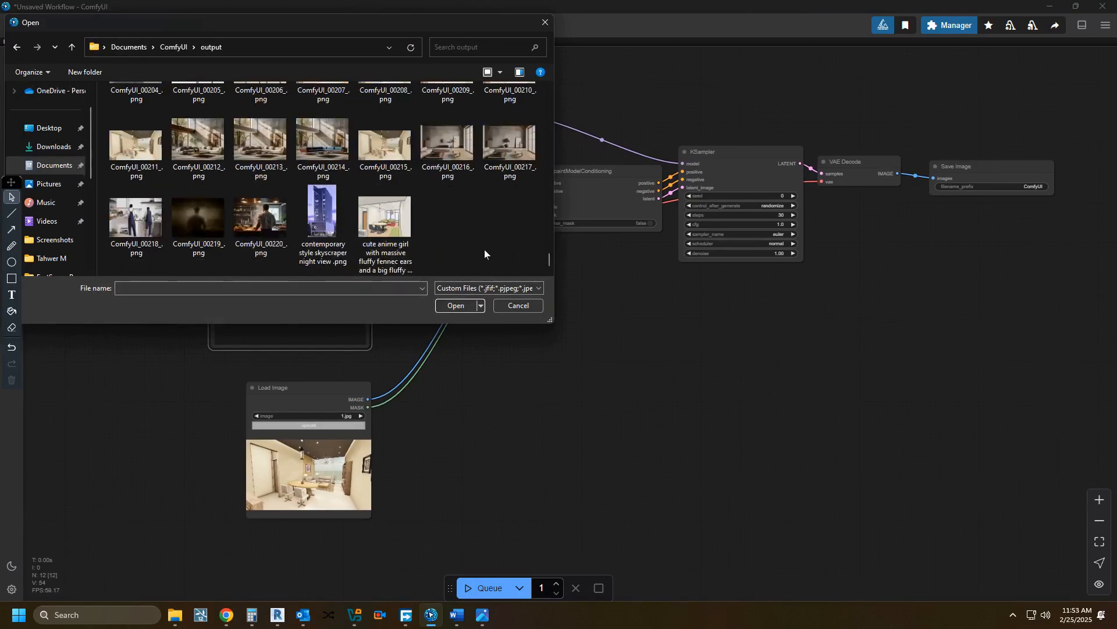
pyautogui.doubleClick(260, 230)
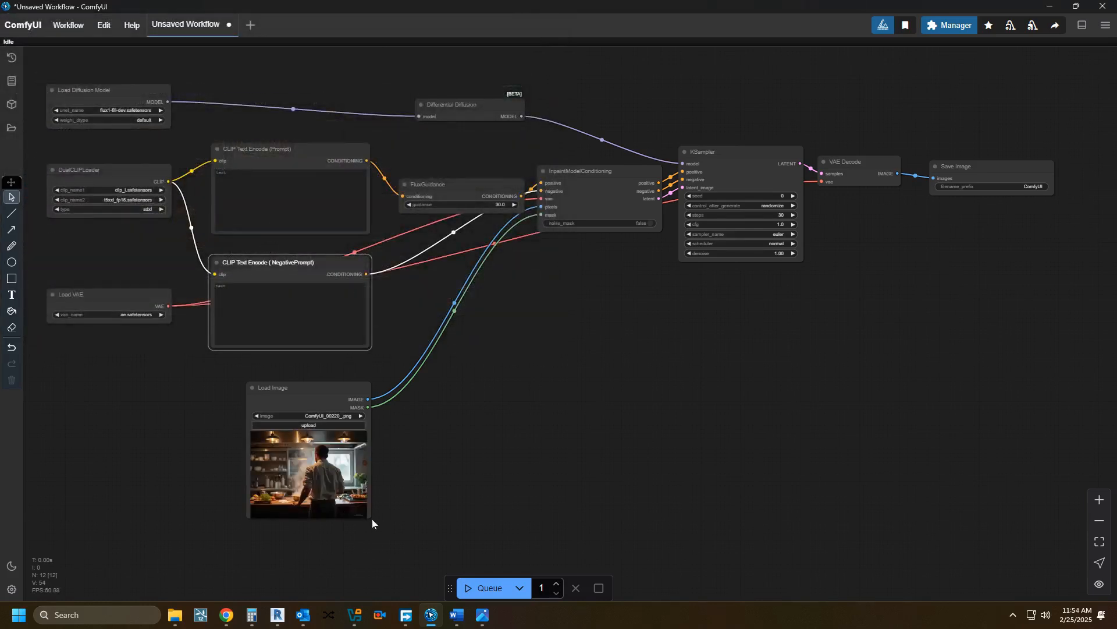
pyautogui.moveTo(370, 517); pyautogui.dragTo(416, 575)
pyautogui.moveTo(308, 387); pyautogui.dragTo(267, 364)
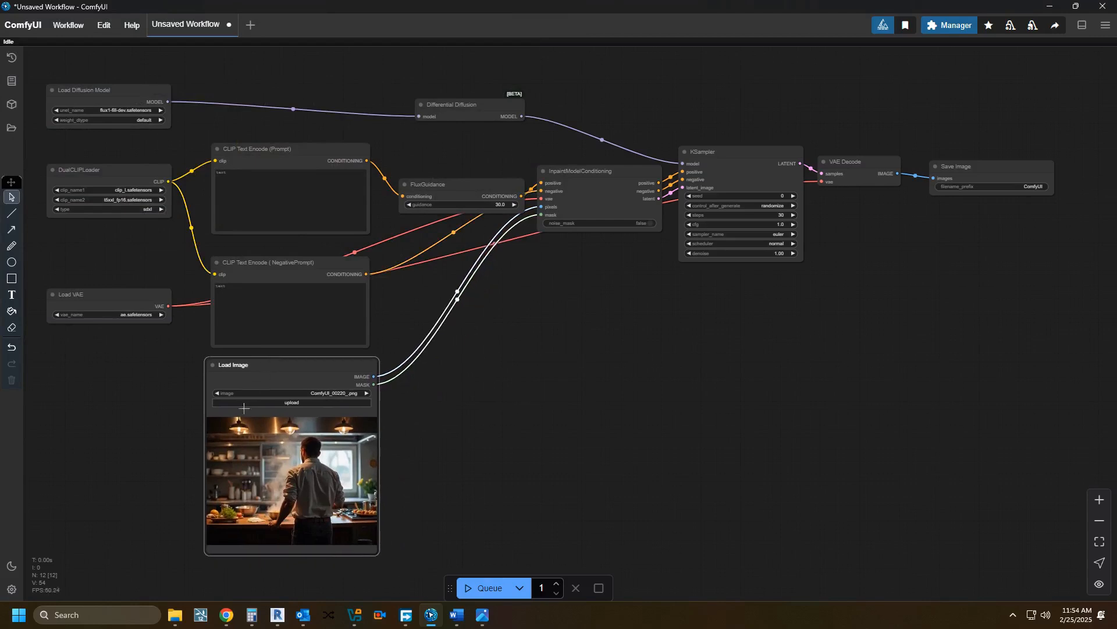
# Open the loaded kitchen image in the mask editor, lower the mask opacity and paint over the vegetables and bowl on the counter.
pyautogui.rightClick(294, 502)
pyautogui.click(336, 539)
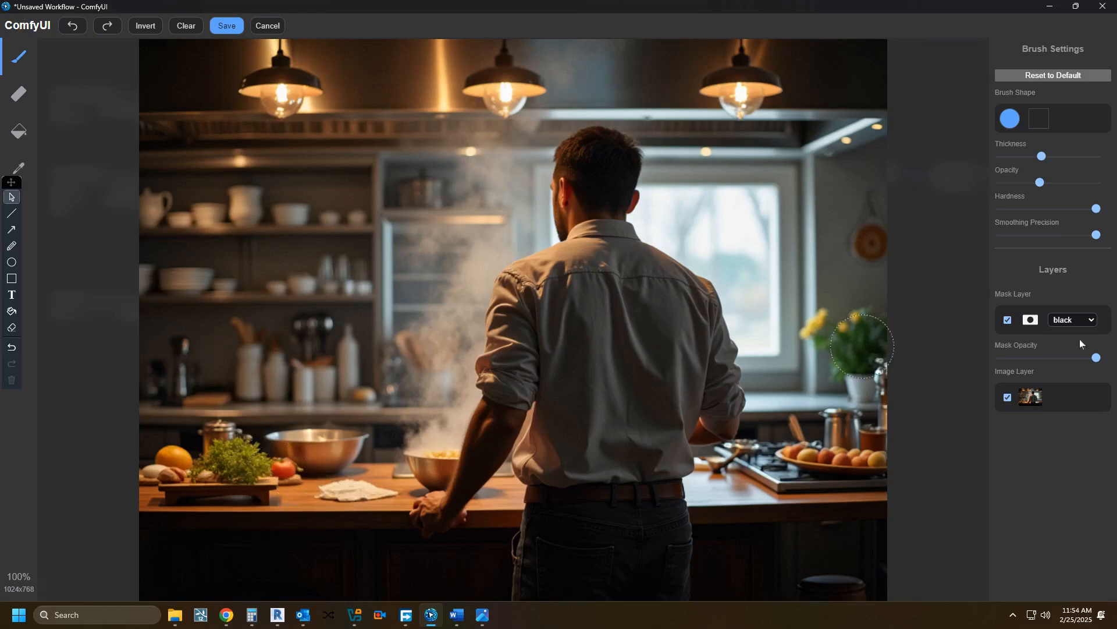
pyautogui.click(1052, 362)
pyautogui.moveTo(273, 481)
pyautogui.mouseDown()
pyautogui.moveTo(172, 471)
pyautogui.moveTo(220, 450)
pyautogui.moveTo(361, 460)
pyautogui.moveTo(288, 448)
pyautogui.moveTo(269, 450)
pyautogui.moveTo(322, 479)
pyautogui.moveTo(372, 478)
pyautogui.moveTo(166, 469)
pyautogui.moveTo(225, 454)
pyautogui.moveTo(347, 465)
pyautogui.mouseUp()
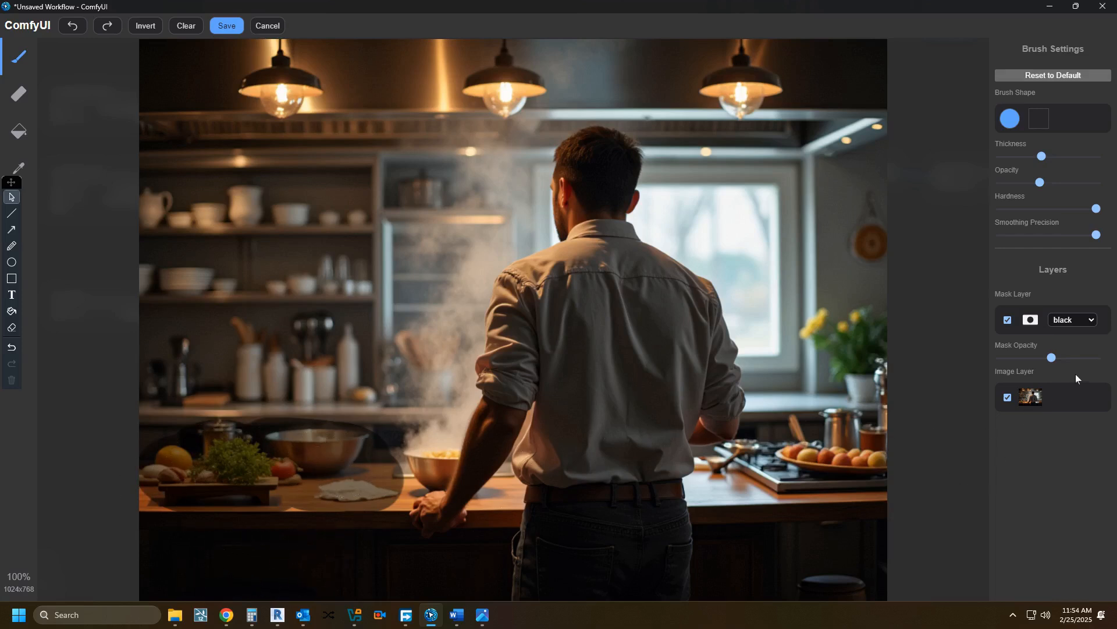
# Raise the mask opacity, switch the mask layer colour to white and save the mask.
pyautogui.moveTo(1052, 358); pyautogui.dragTo(1084, 361)
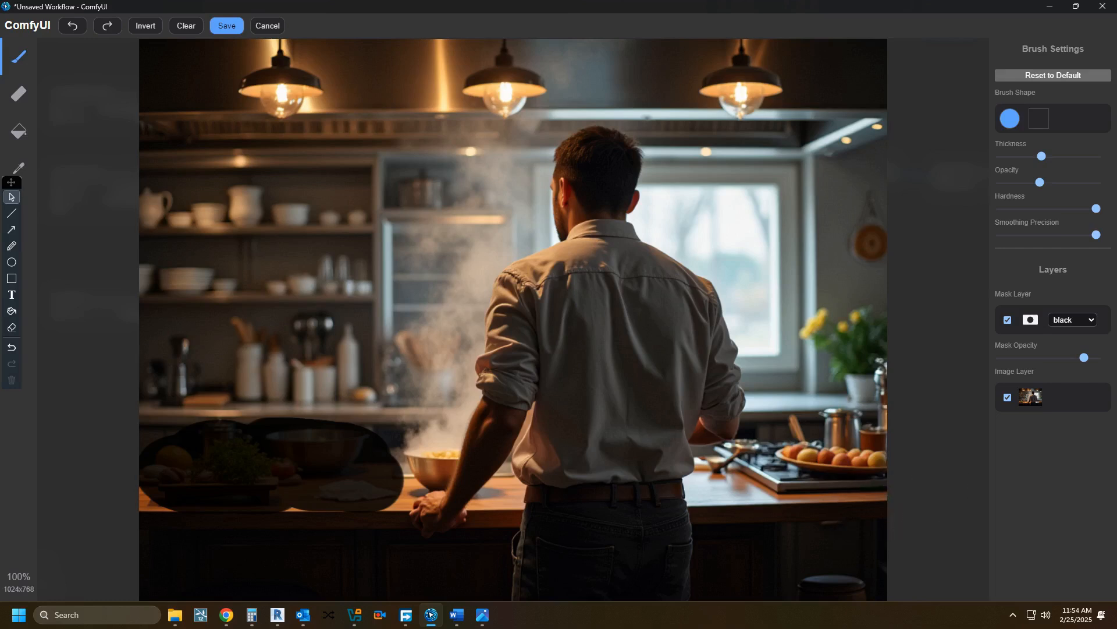
pyautogui.click(1071, 320)
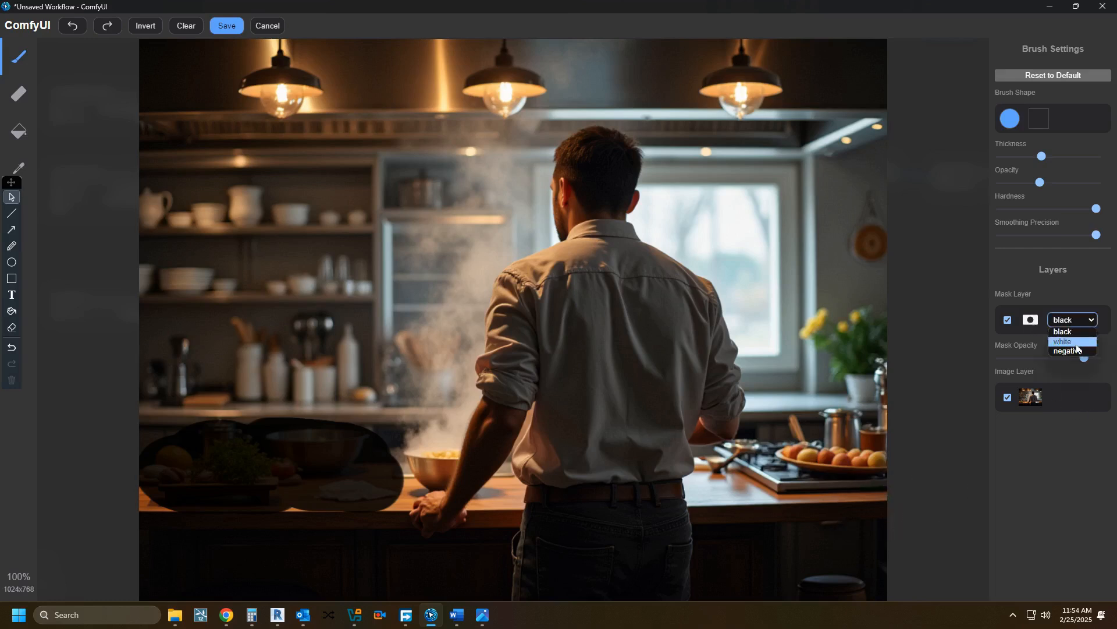
pyautogui.click(1076, 344)
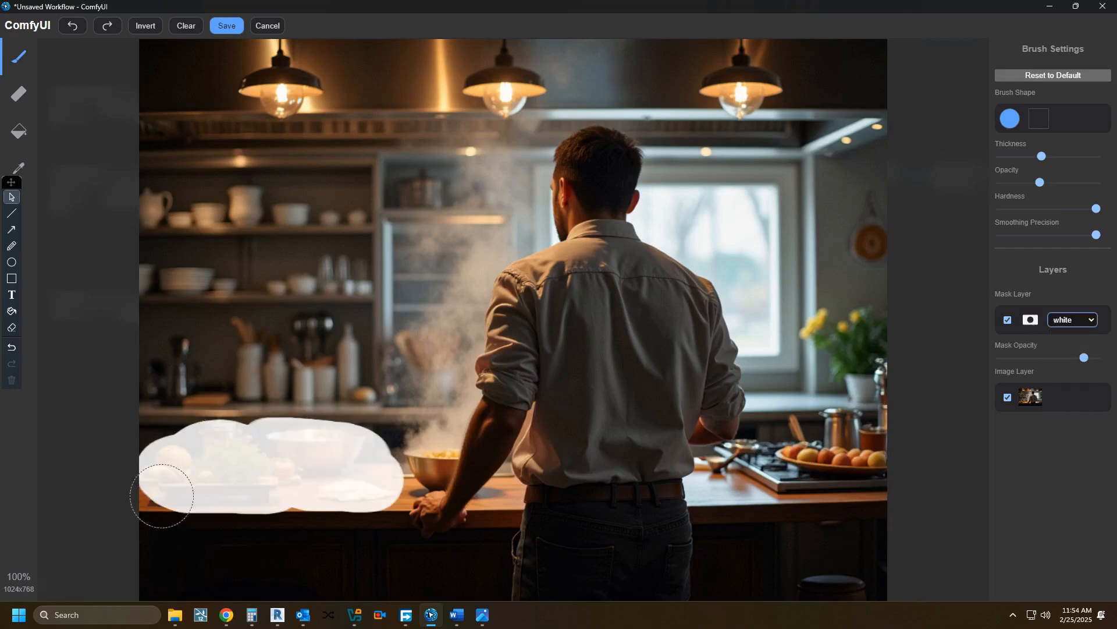
pyautogui.click(214, 23)
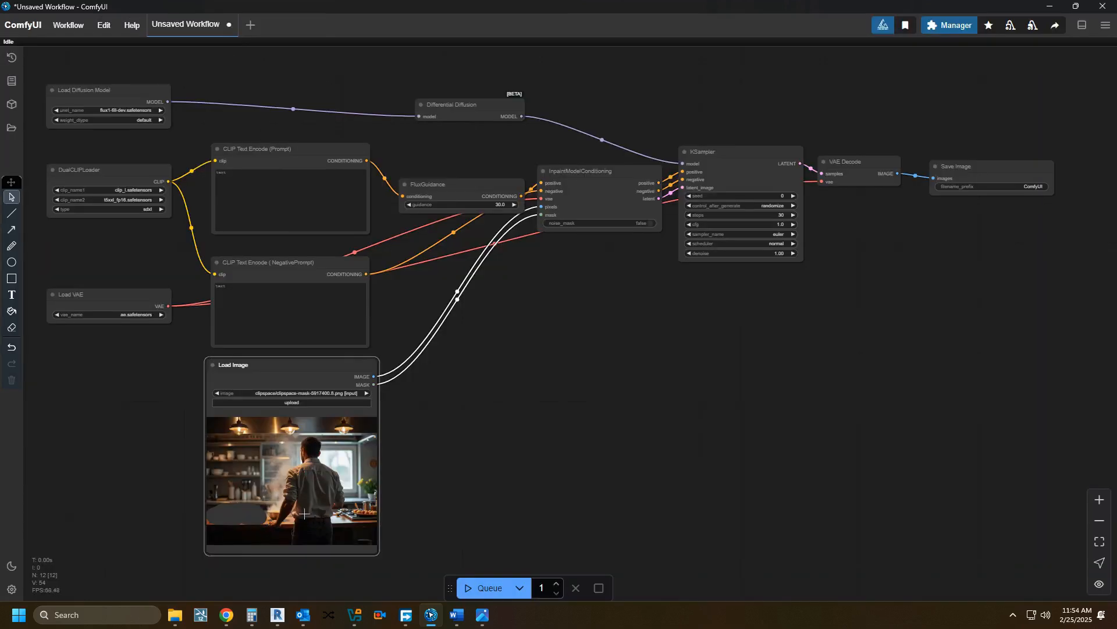
# Enter "knives and spoons on kitchen counter" as the positive prompt and leave the negative prompt empty.
pyautogui.click(260, 185)
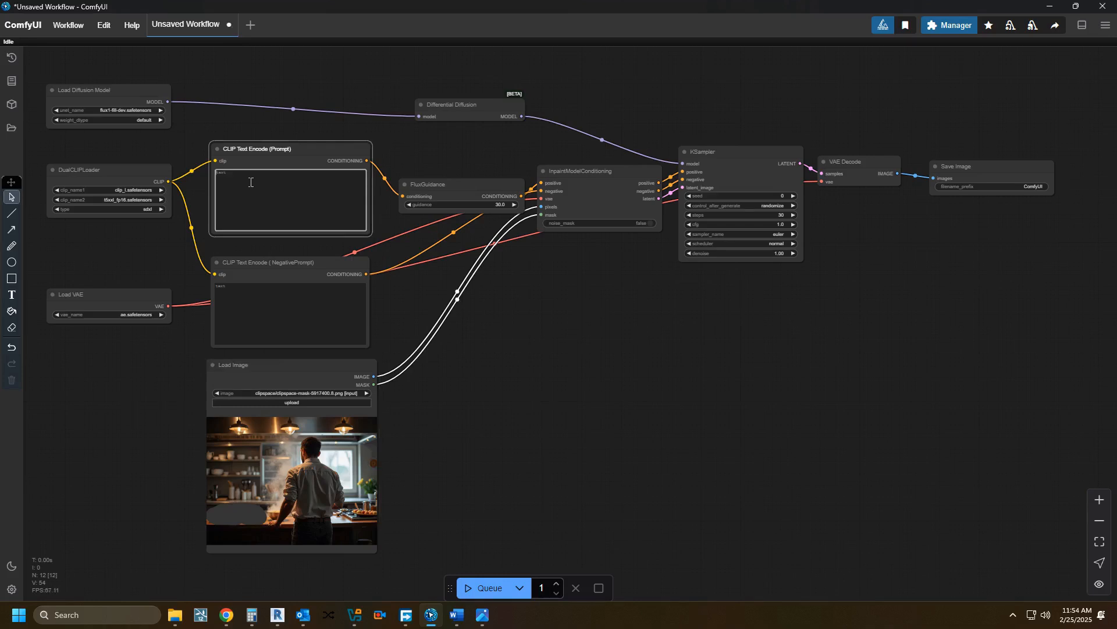
pyautogui.write('and spoons on kitchen counter')
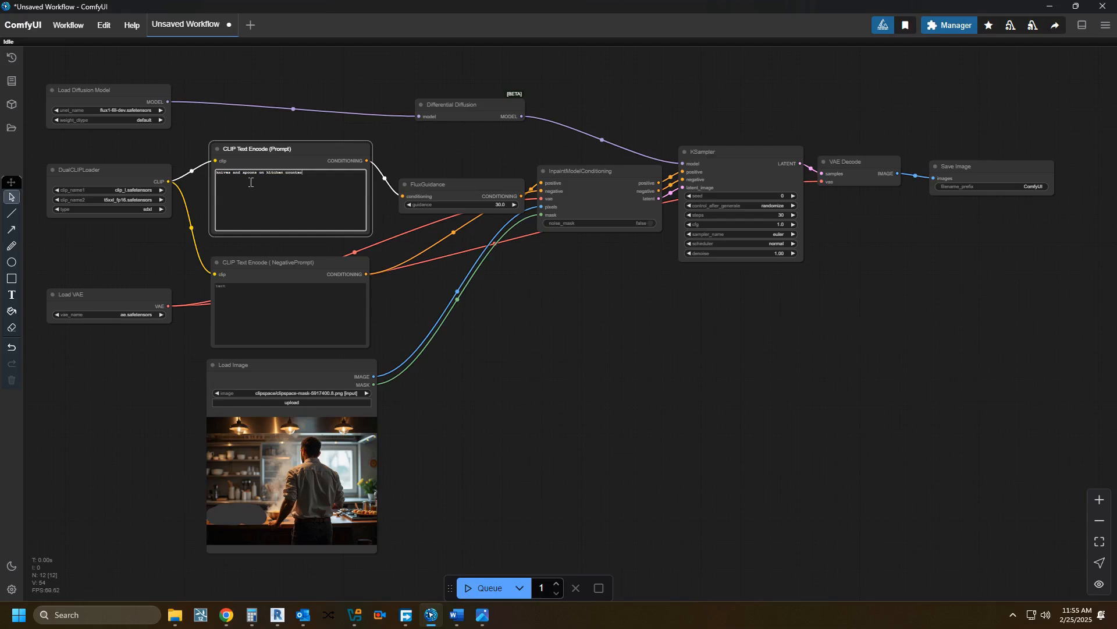
pyautogui.click(230, 304)
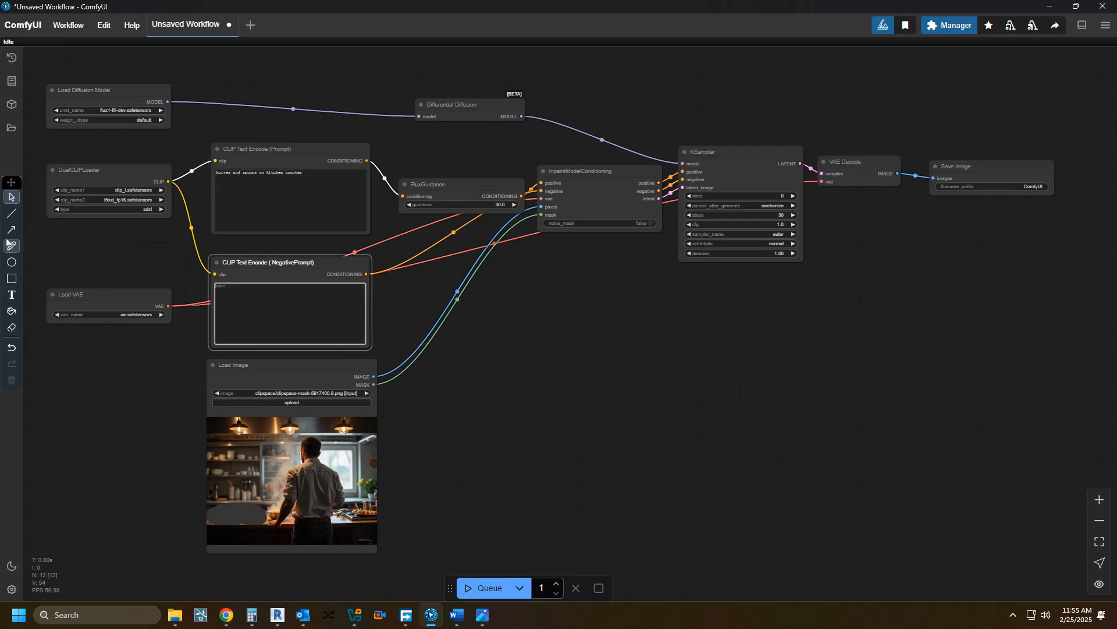
# Annotate the canvas beside the negative prompt with size 22 text reading "flux never uses negative prompting! we will keep it blank".
pyautogui.click(11, 297)
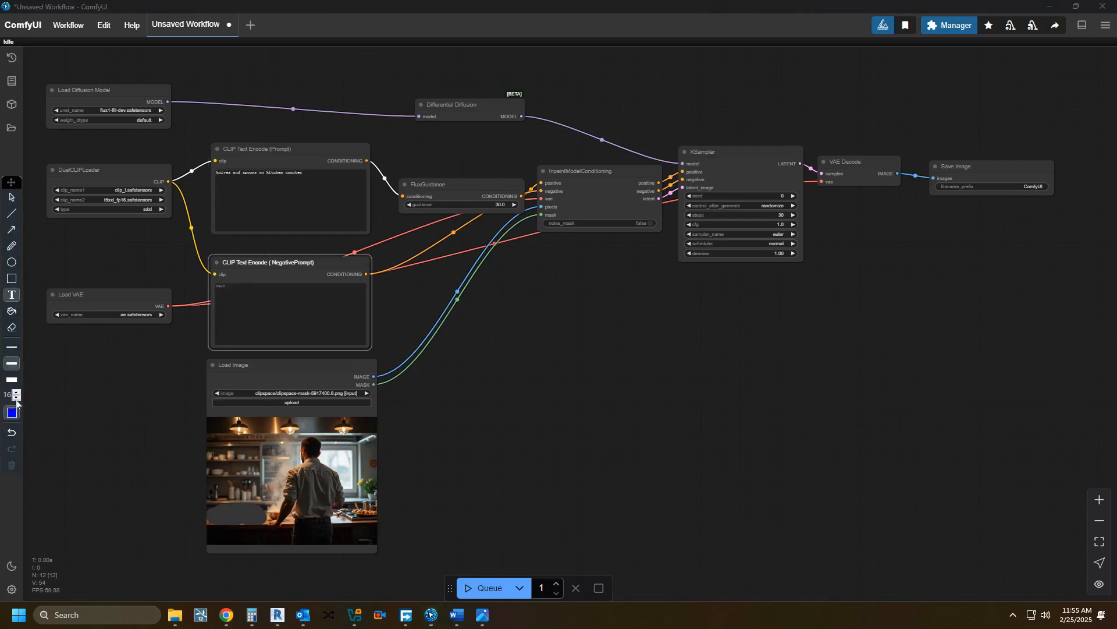
pyautogui.click(16, 392)
pyautogui.click(16, 393)
pyautogui.click(15, 392)
pyautogui.click(16, 393)
pyautogui.click(16, 393)
pyautogui.click(15, 392)
pyautogui.click(417, 319)
pyautogui.write('flux')
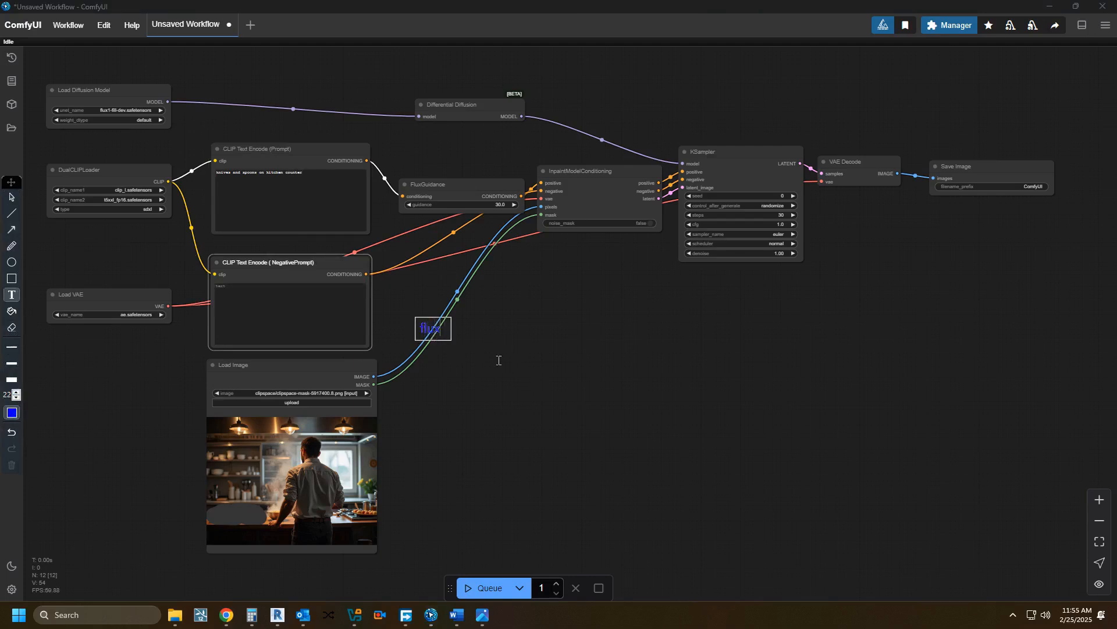
pyautogui.write(' never uses n')
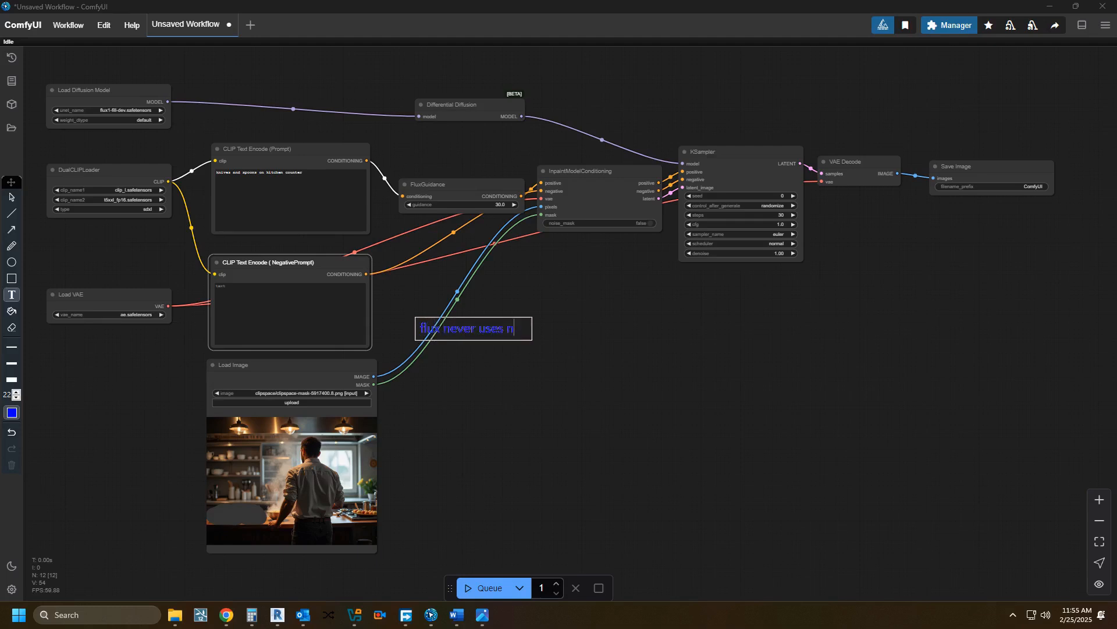
pyautogui.write('egative prompting')
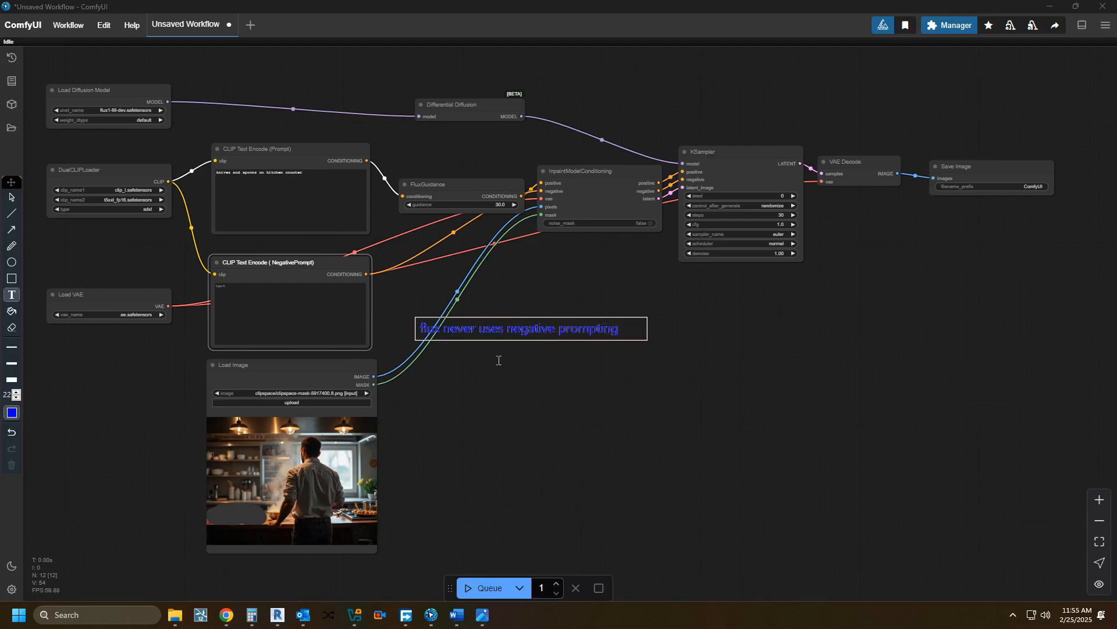
pyautogui.write('! we will kepp it blank')
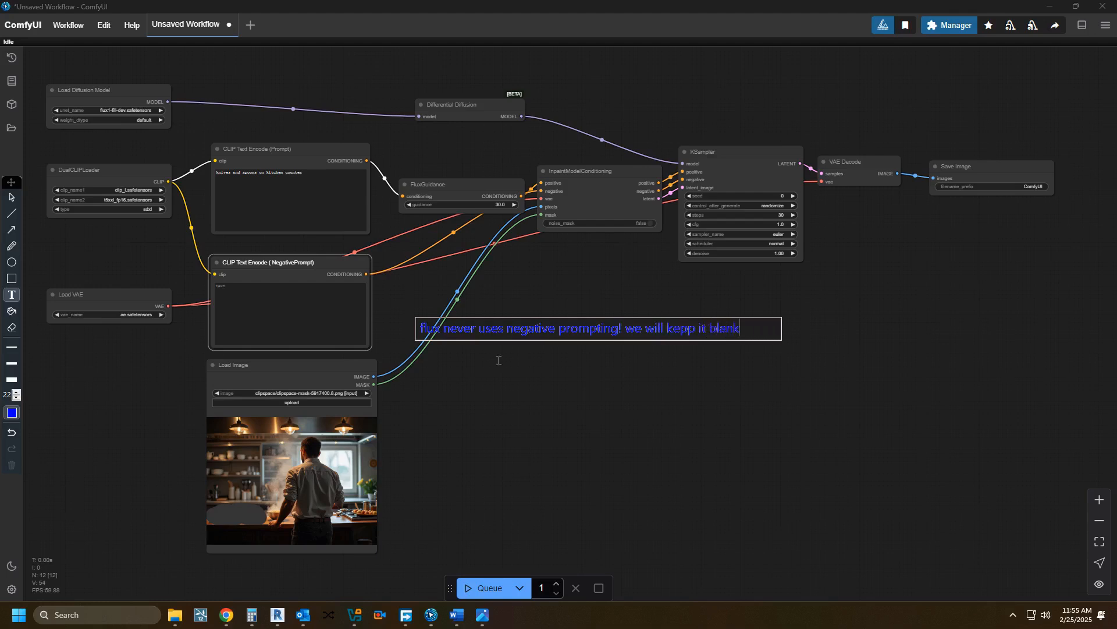
pyautogui.click(682, 329)
pyautogui.press('BackSpace')
pyautogui.write('e')
pyautogui.click(93, 344)
# Return to the selection tool and clear the text annotation from the screen.
pyautogui.click(11, 197)
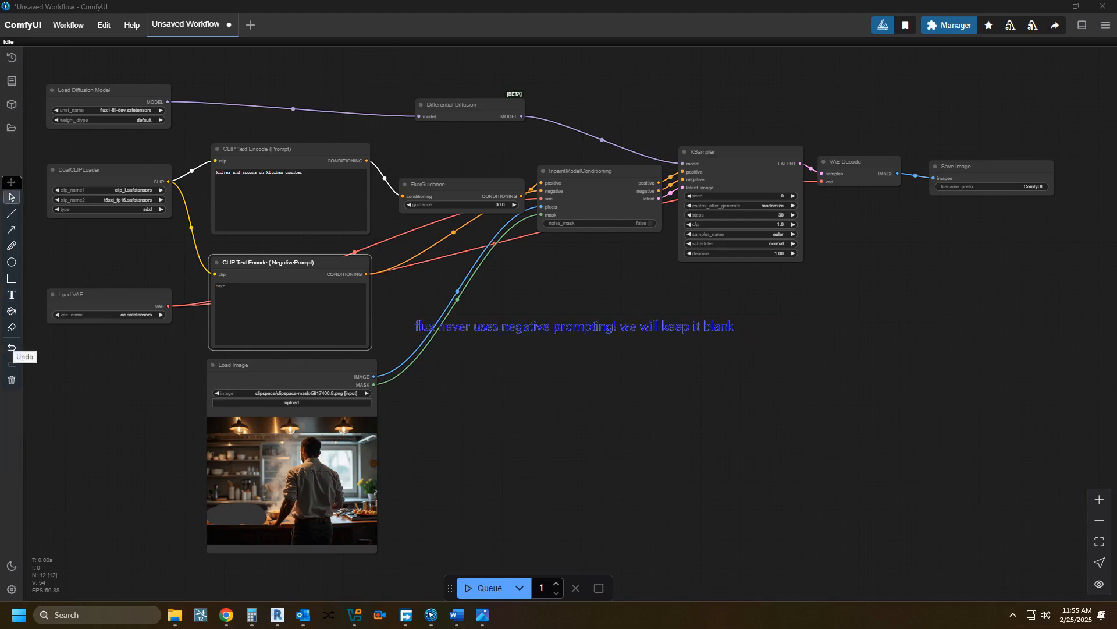
pyautogui.click(11, 379)
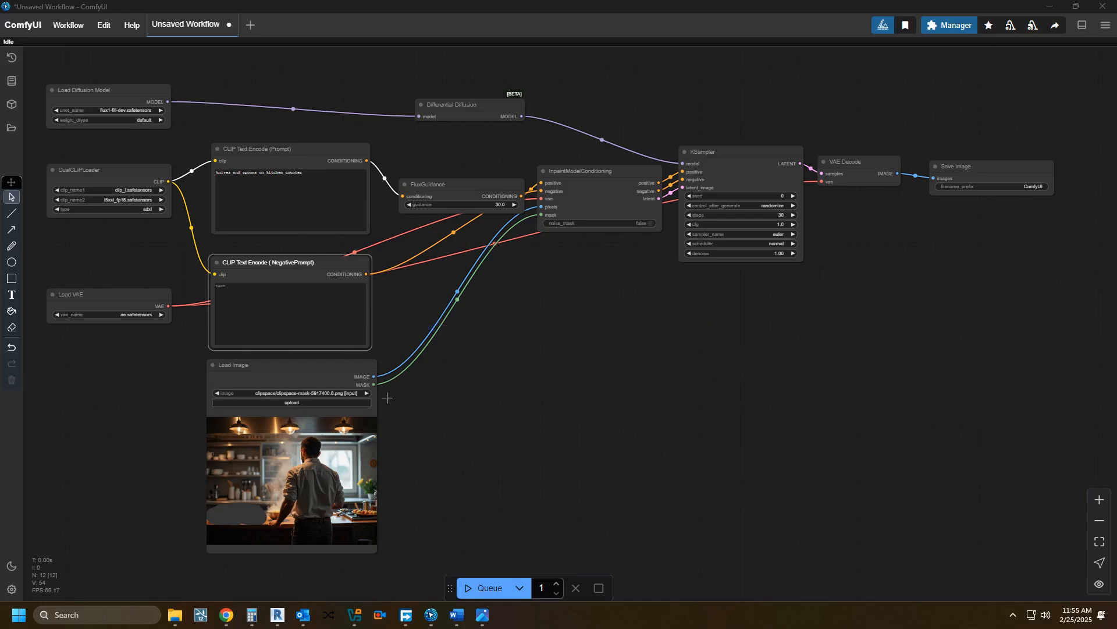
# Set the DualCLIPLoader type to flux.
pyautogui.moveTo(431, 372); pyautogui.dragTo(470, 385)
pyautogui.scroll(-1, 470, 385)
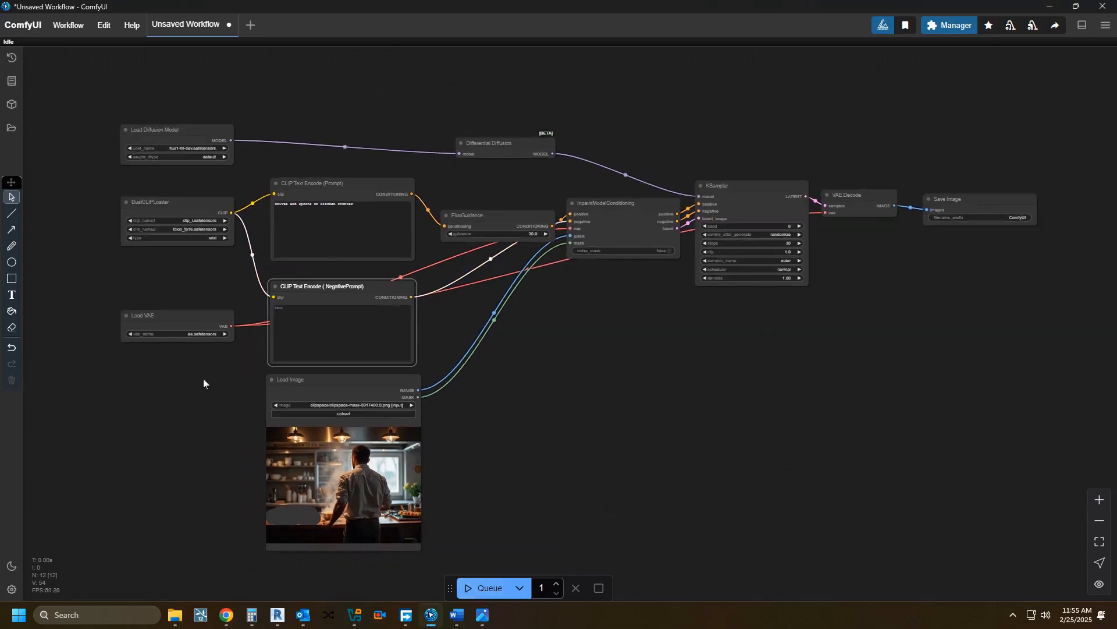
pyautogui.click(205, 238)
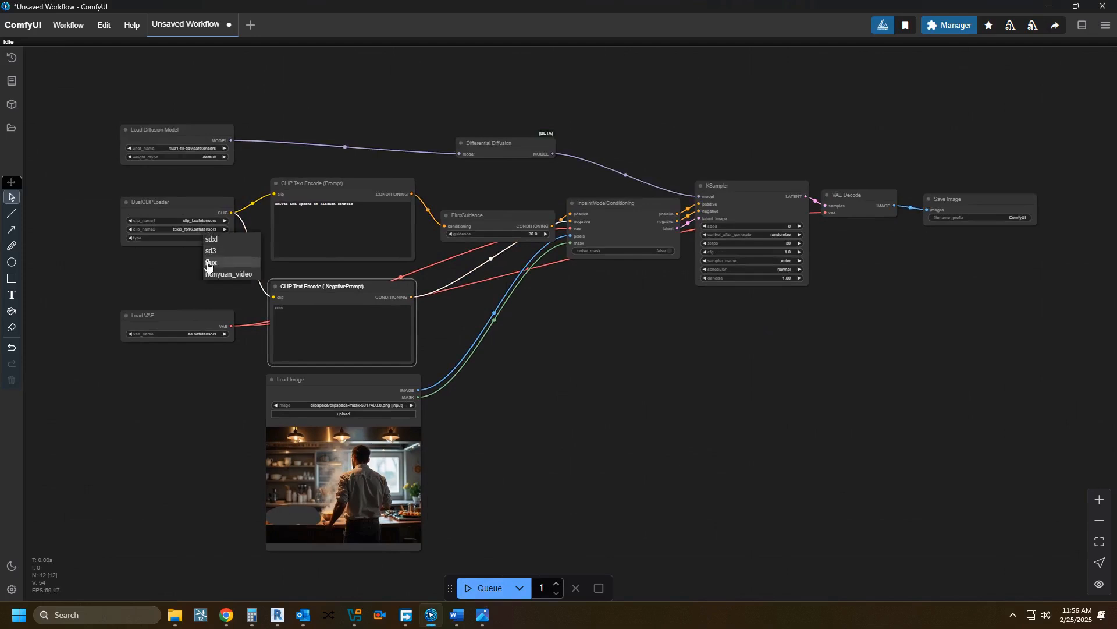
pyautogui.click(209, 262)
# Queue the workflow to generate the inpainted kitchen image and follow its progress around the sampler nodes.
pyautogui.moveTo(714, 366); pyautogui.dragTo(648, 359)
pyautogui.click(490, 587)
pyautogui.scroll(6, 560, 424)
pyautogui.moveTo(501, 324); pyautogui.dragTo(579, 441)
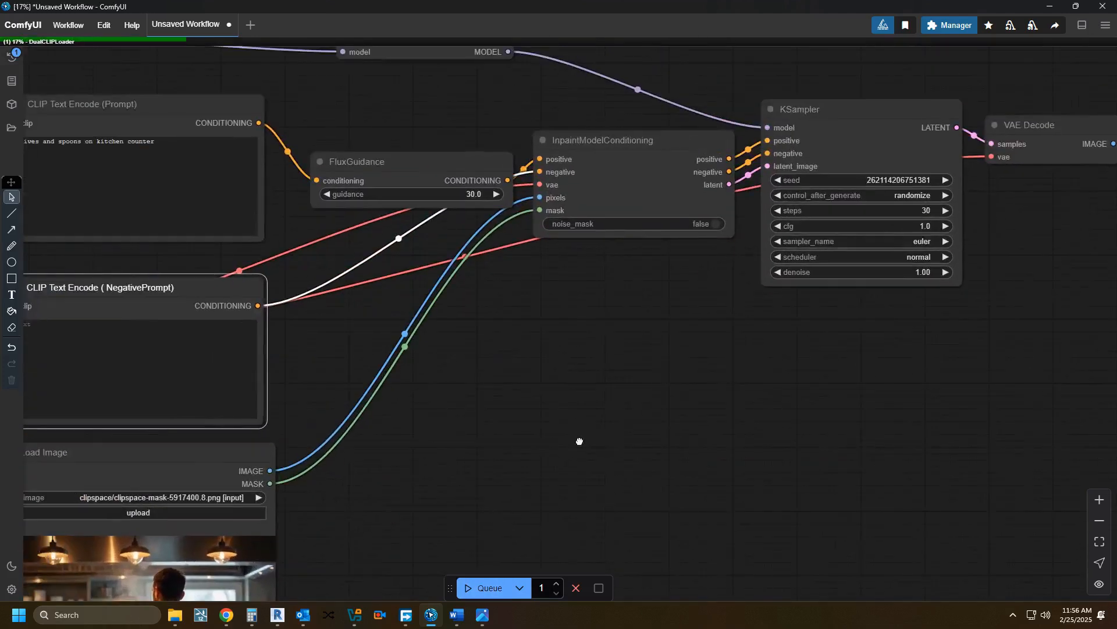
# Examine the masked area of the kitchen counter in the Load Image node's preview while the workflow runs.
pyautogui.moveTo(521, 407)
pyautogui.mouseDown()
pyautogui.moveTo(658, 411)
pyautogui.moveTo(644, 392)
pyautogui.moveTo(644, 281)
pyautogui.mouseUp()
pyautogui.moveTo(559, 376); pyautogui.dragTo(594, 299)
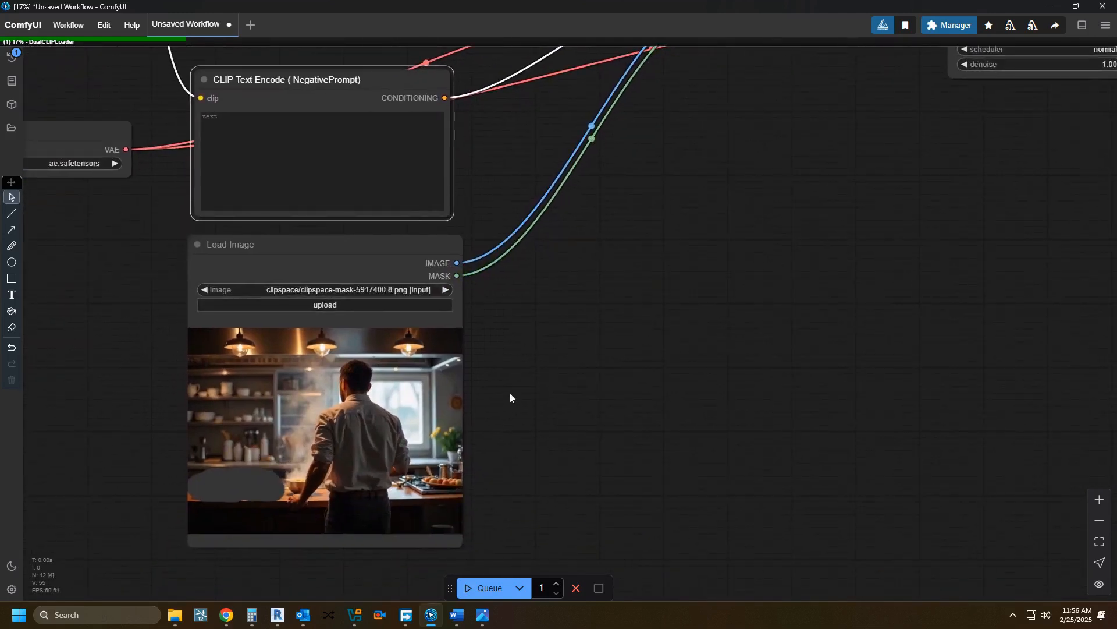
pyautogui.scroll(3, 510, 391)
pyautogui.moveTo(508, 391); pyautogui.dragTo(597, 274)
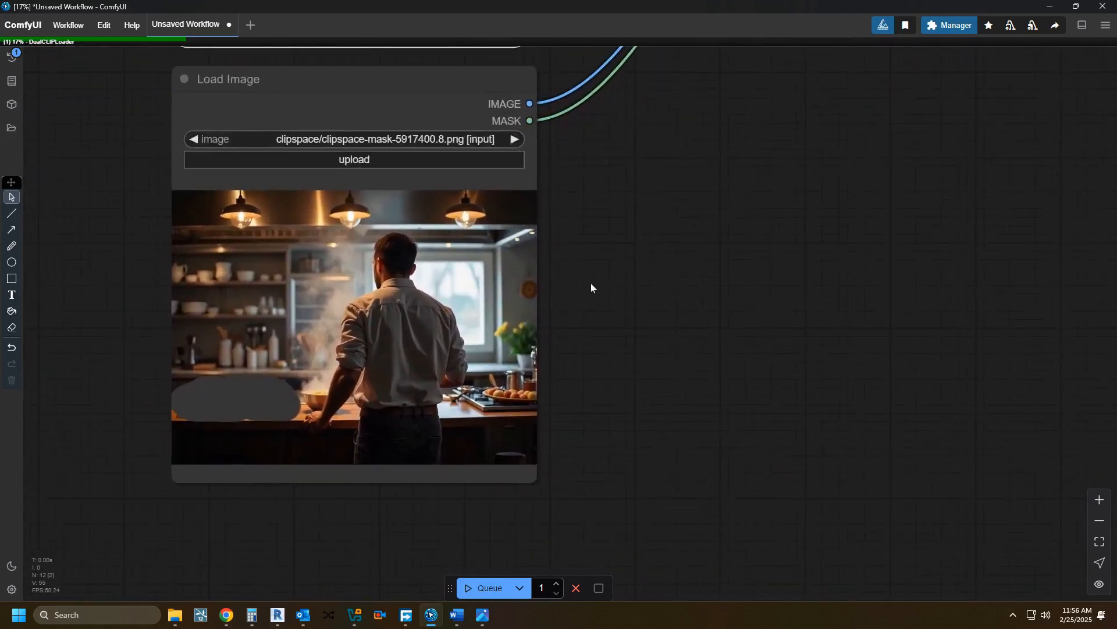
pyautogui.scroll(1, 591, 284)
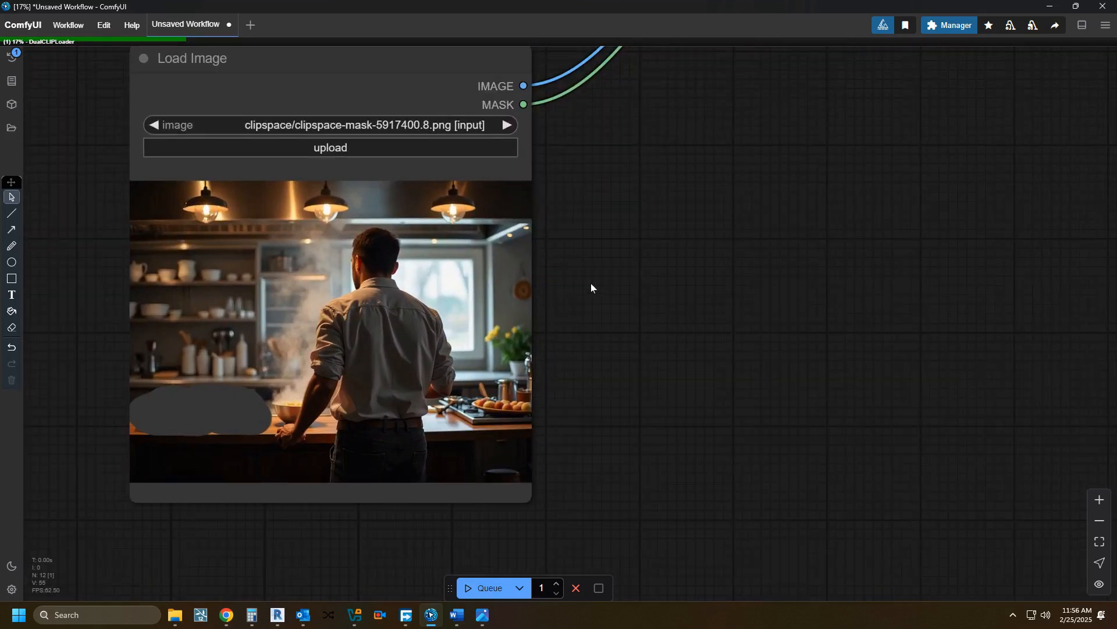
pyautogui.scroll(-10, 592, 383)
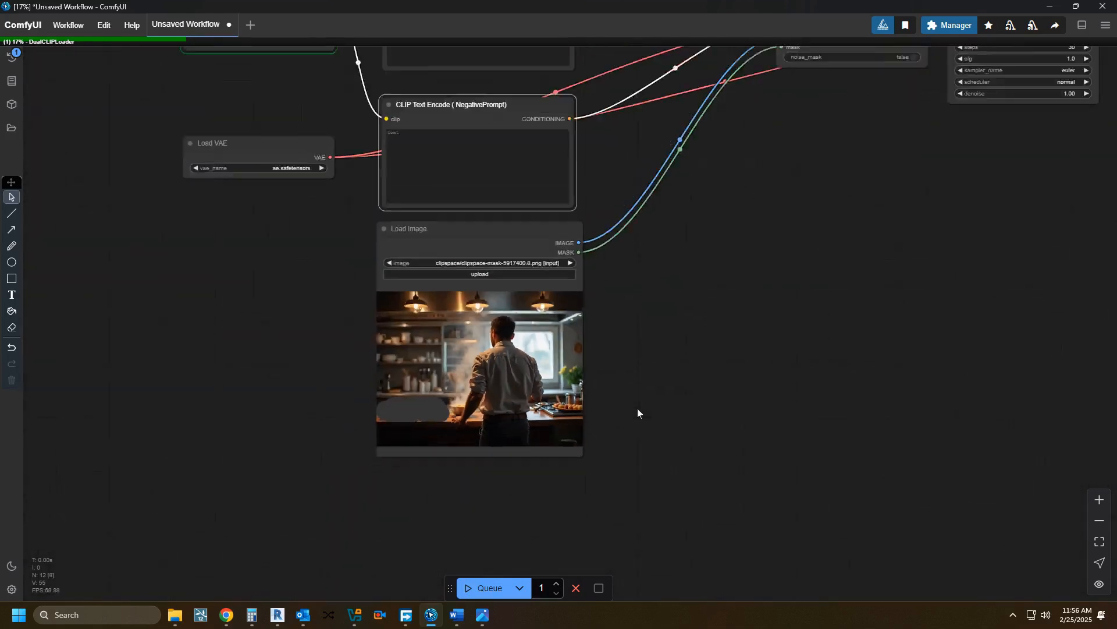
pyautogui.scroll(3, 547, 475)
pyautogui.moveTo(547, 470); pyautogui.dragTo(536, 467)
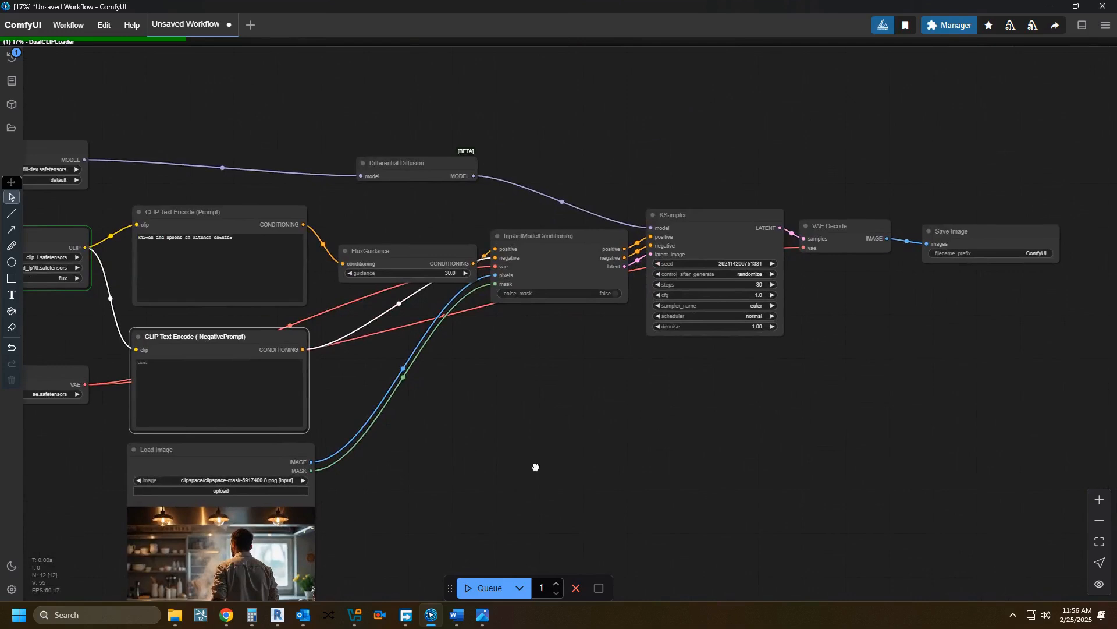
pyautogui.moveTo(569, 379); pyautogui.dragTo(601, 311)
pyautogui.scroll(5, 487, 374)
pyautogui.scroll(4, 381, 346)
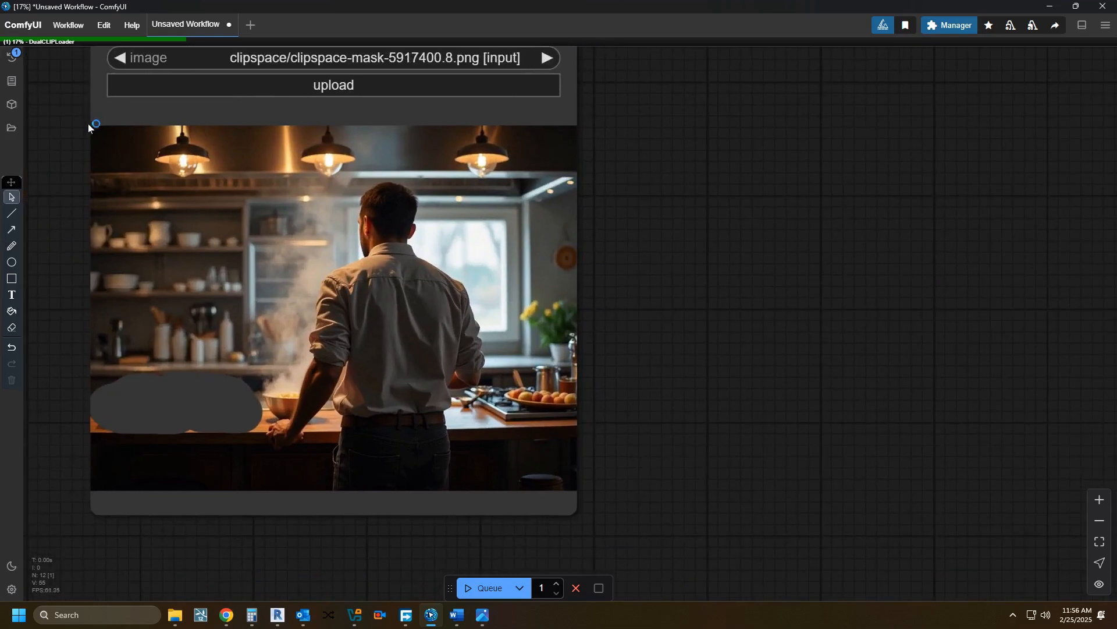
pyautogui.scroll(-7, 619, 403)
pyautogui.moveTo(645, 386); pyautogui.dragTo(607, 390)
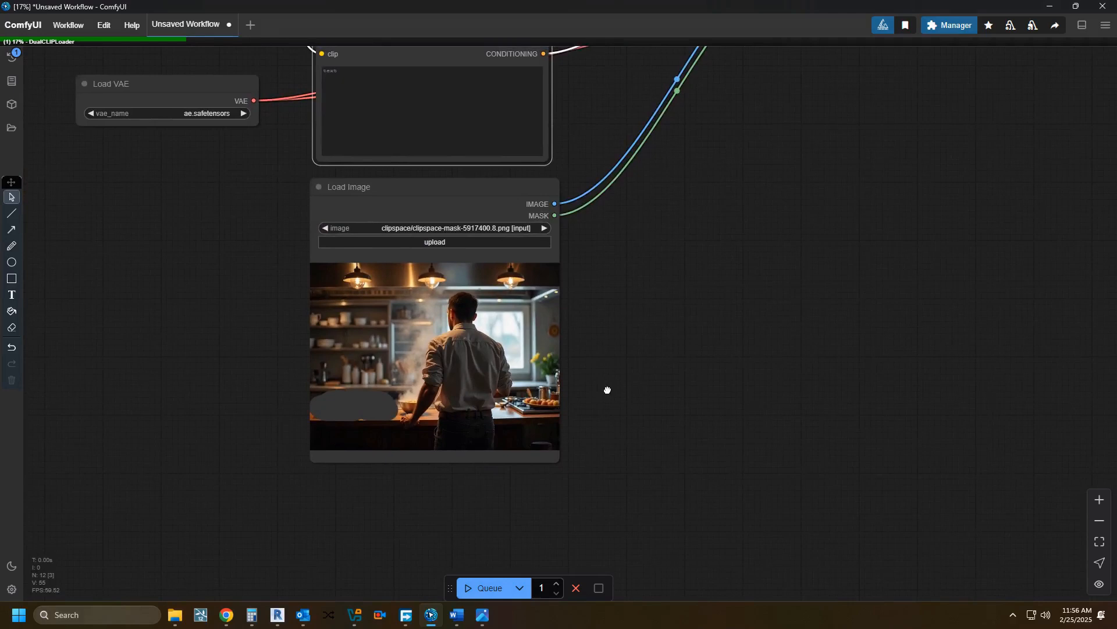
pyautogui.scroll(8, 607, 391)
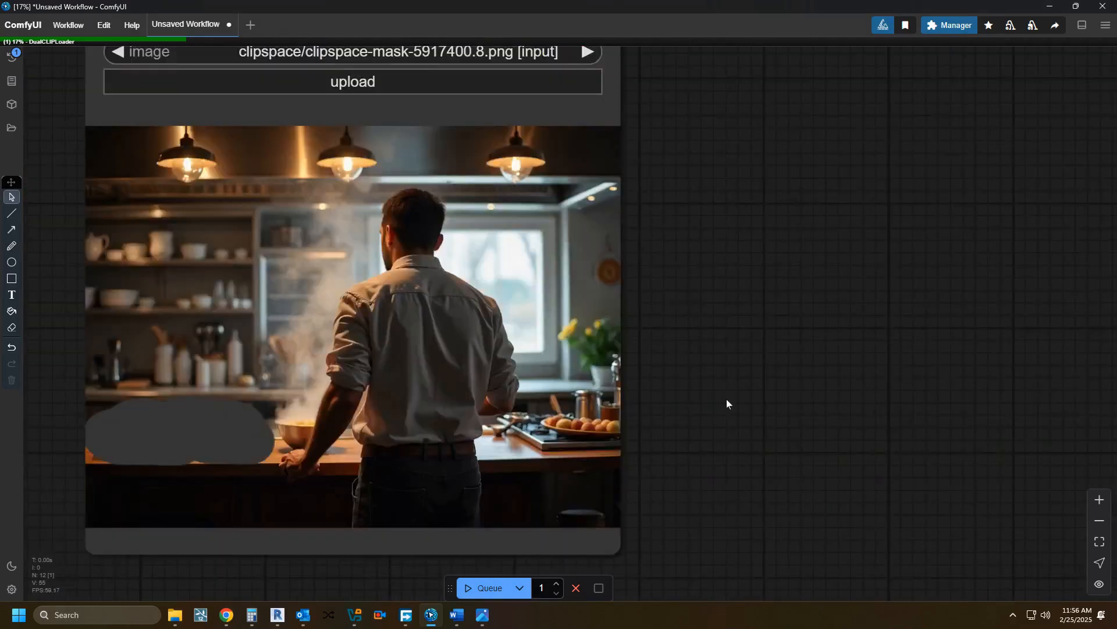
pyautogui.scroll(-1, 727, 402)
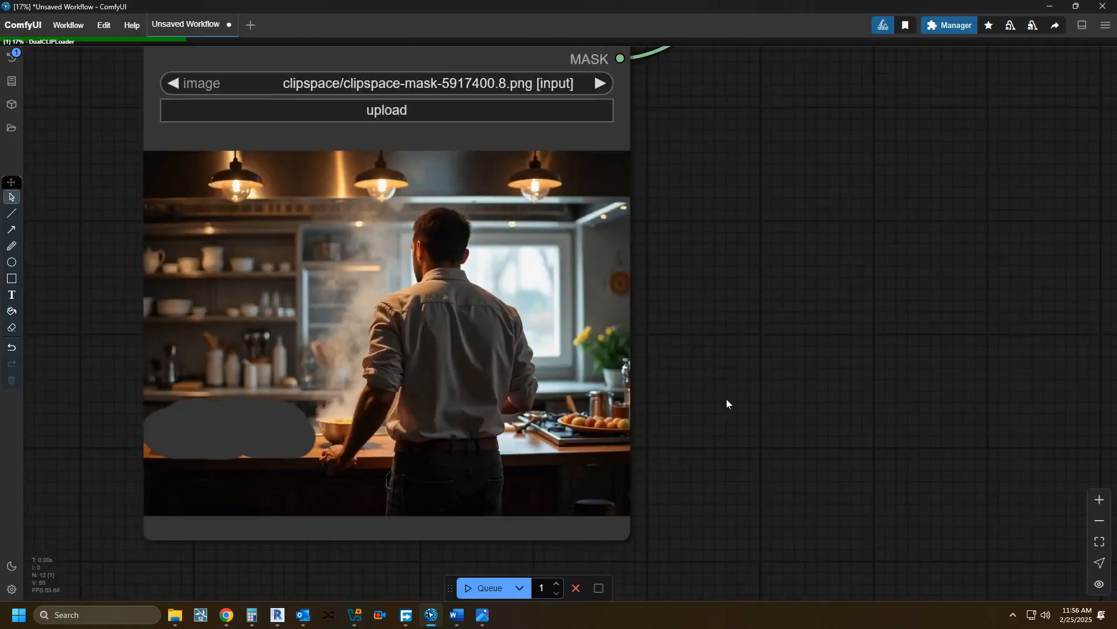
pyautogui.scroll(-2, 727, 401)
pyautogui.scroll(-3, 727, 400)
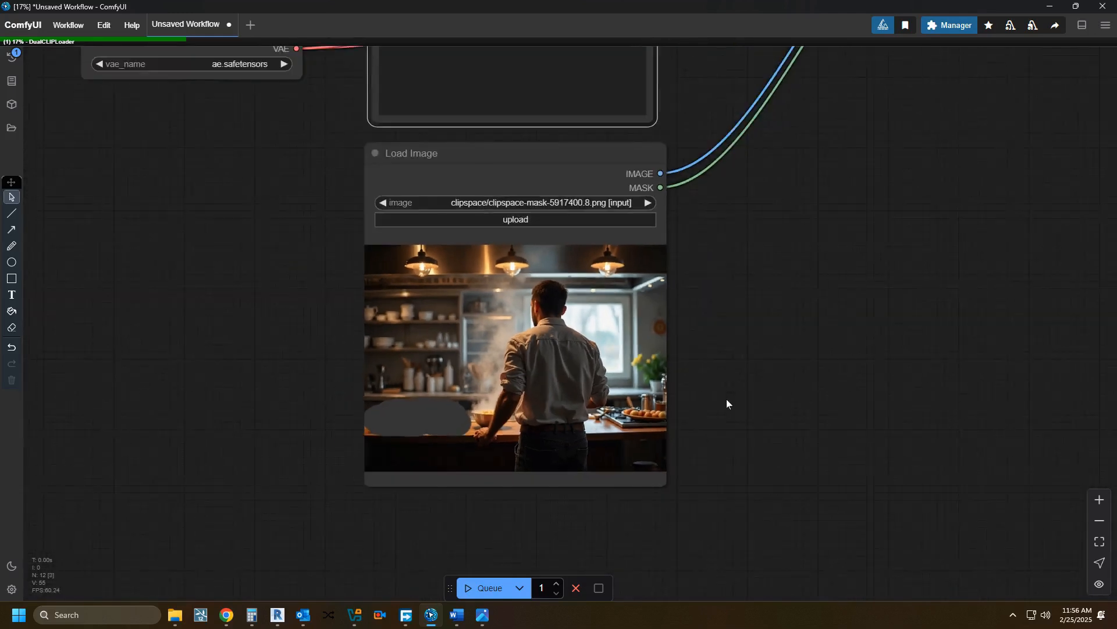
# Take a screen snip of the masked kitchen picture in the Load Image node.
pyautogui.moveTo(726, 400); pyautogui.dragTo(620, 405)
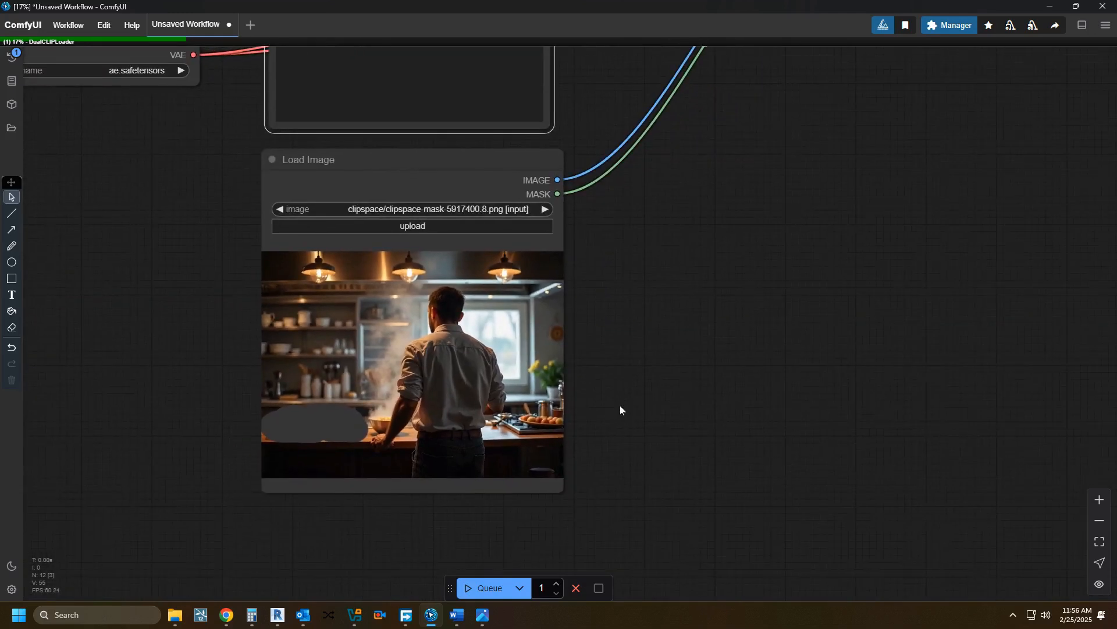
pyautogui.scroll(-4, 620, 411)
pyautogui.press('super+shift+s')
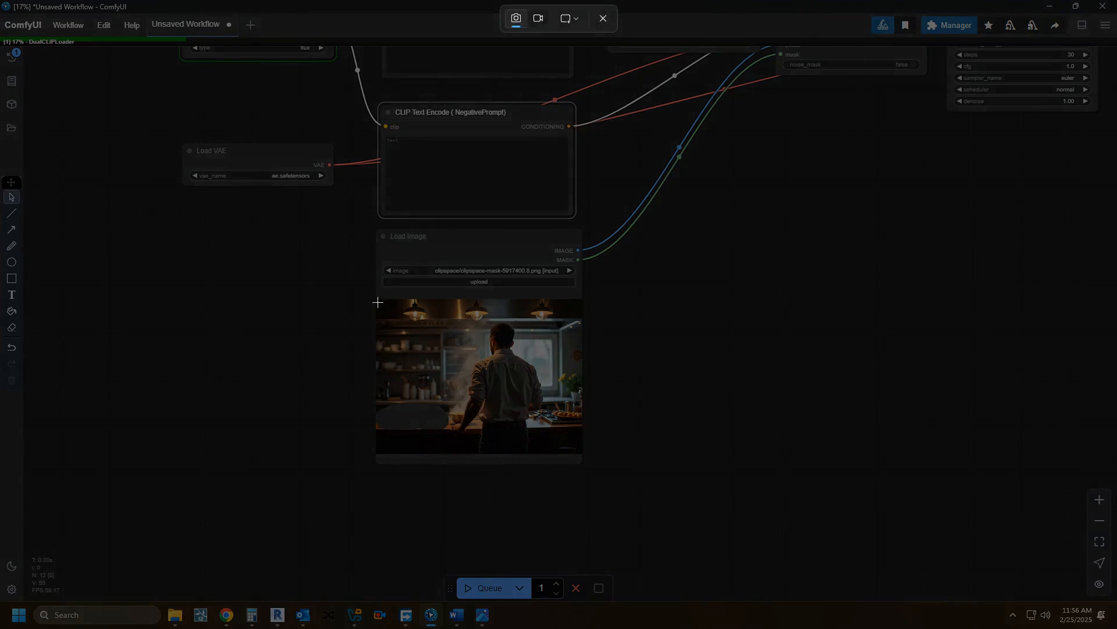
pyautogui.moveTo(378, 299); pyautogui.dragTo(584, 434)
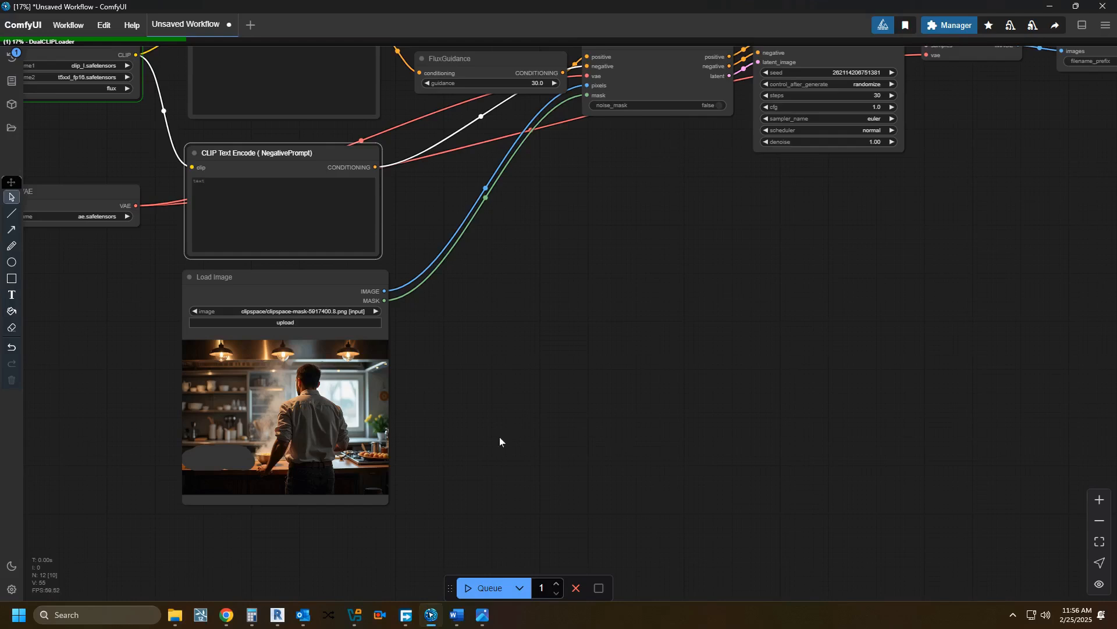
# Follow the run's progress through the negative prompt, InpaintModelConditioning and KSampler nodes.
pyautogui.scroll(-2, 499, 436)
pyautogui.moveTo(488, 434); pyautogui.dragTo(384, 527)
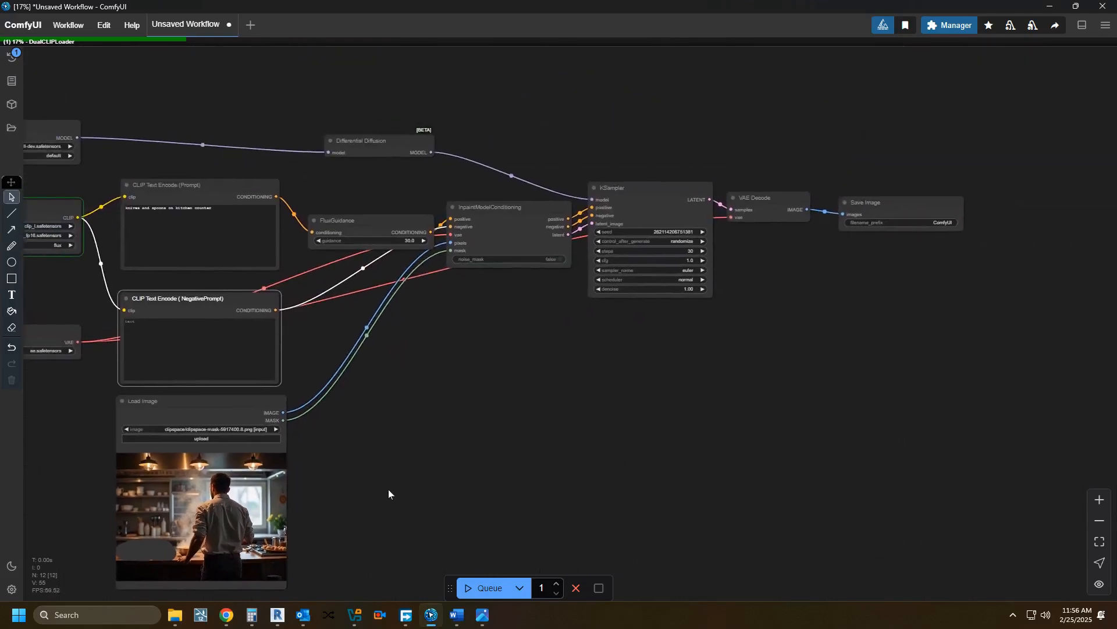
pyautogui.moveTo(395, 449); pyautogui.dragTo(405, 487)
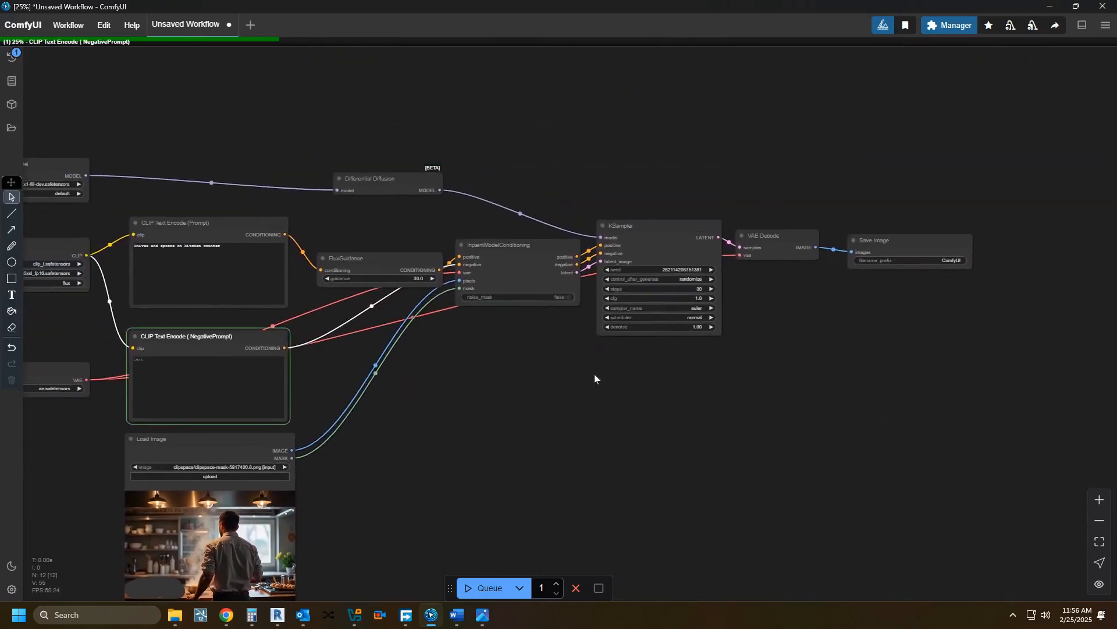
pyautogui.moveTo(503, 417); pyautogui.dragTo(620, 378)
pyautogui.scroll(5, 536, 319)
pyautogui.moveTo(557, 354); pyautogui.dragTo(641, 427)
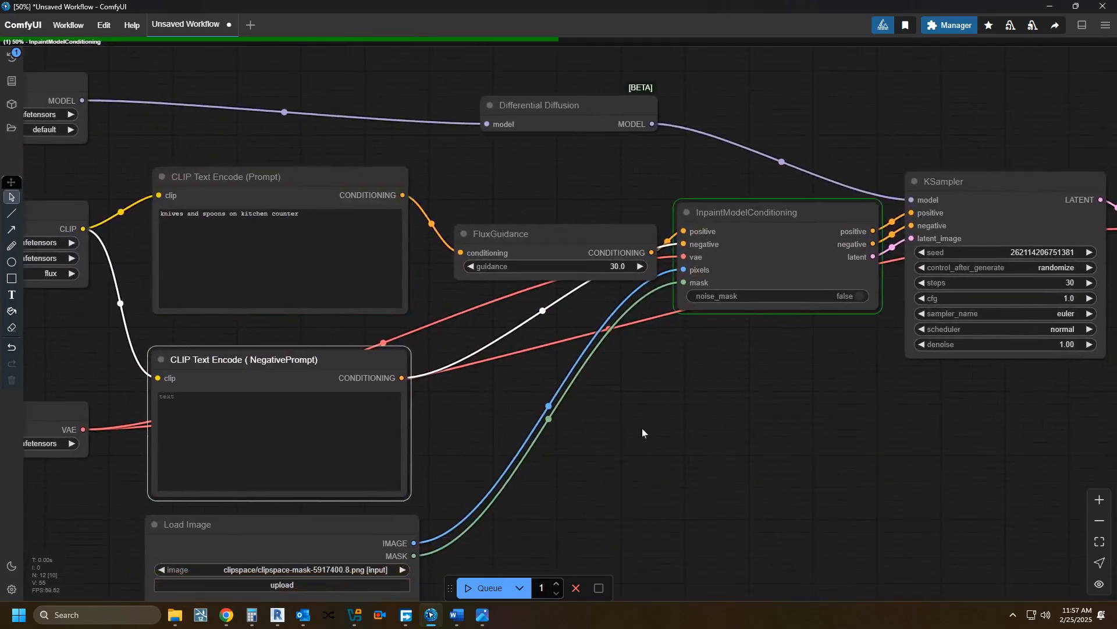
pyautogui.scroll(-1, 642, 427)
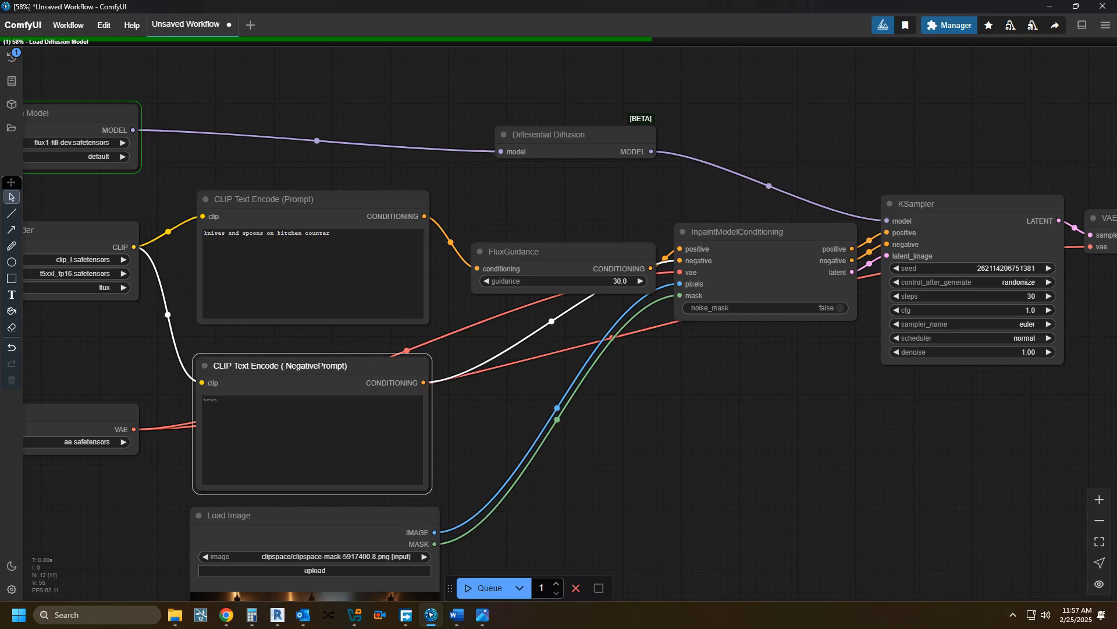
# Set the preview method to Auto in the ComfyUI Manager settings and close them.
pyautogui.click(947, 29)
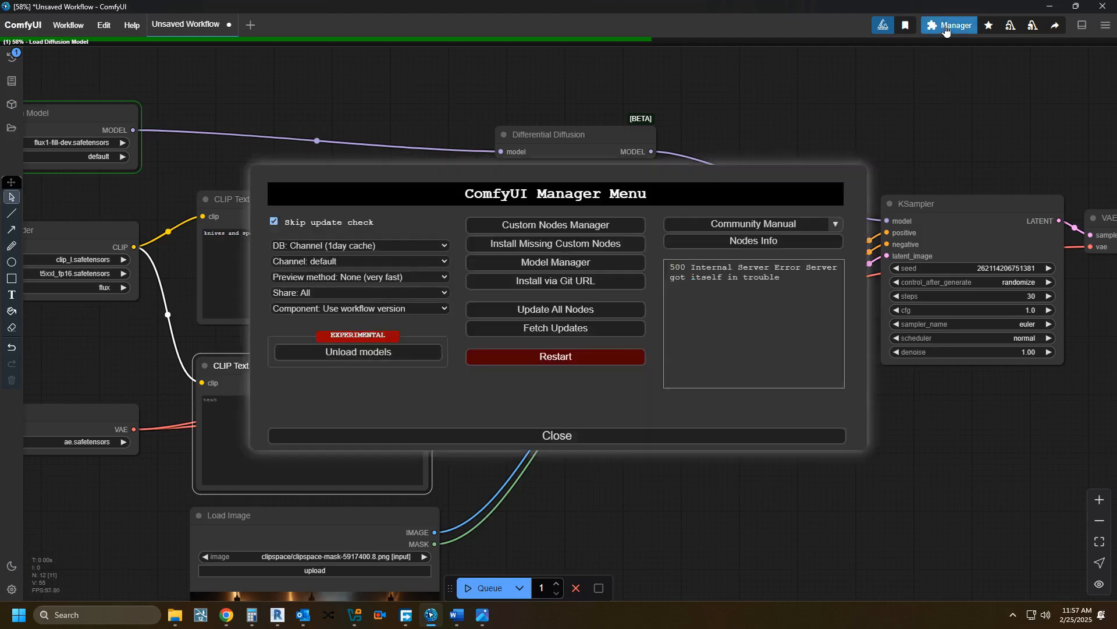
pyautogui.click(333, 279)
pyautogui.click(337, 289)
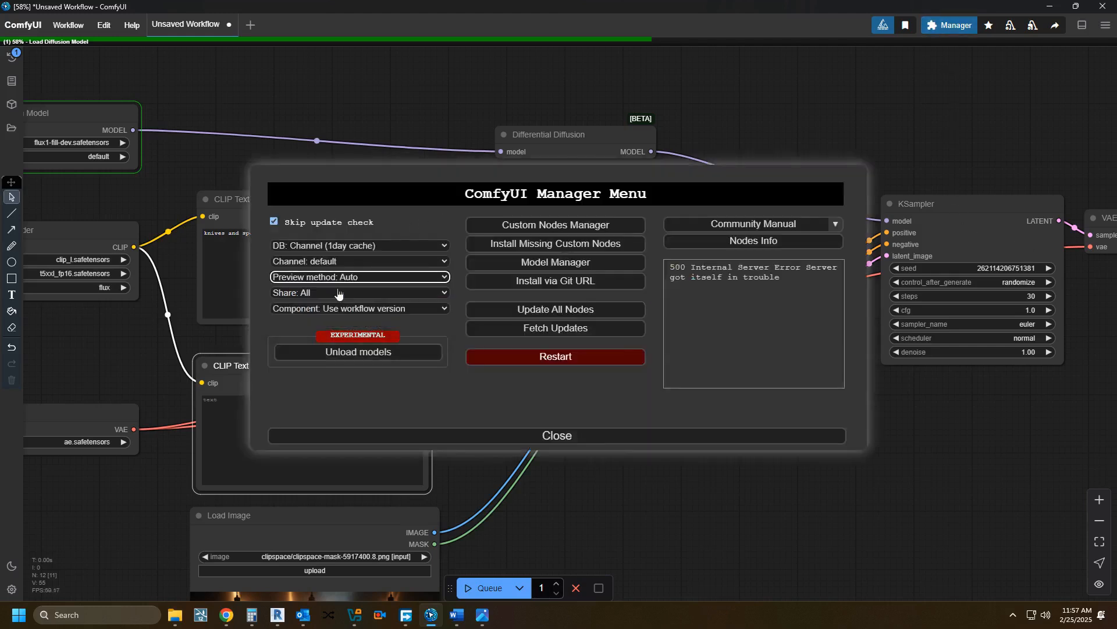
pyautogui.click(528, 436)
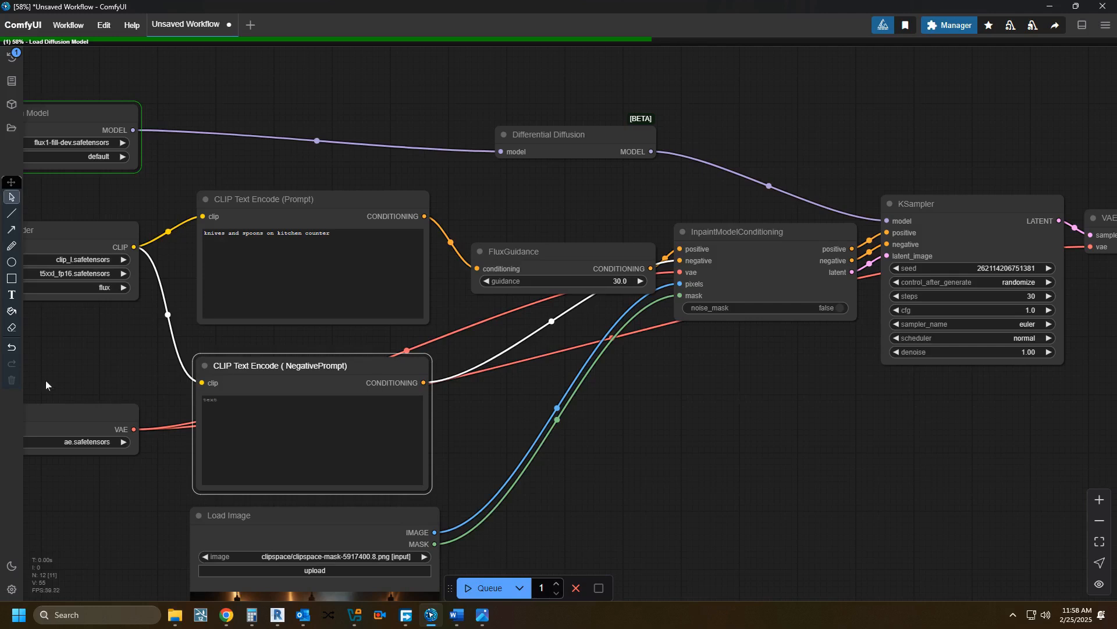
# Change the text annotation colour to white and return to the selection tool.
pyautogui.click(11, 294)
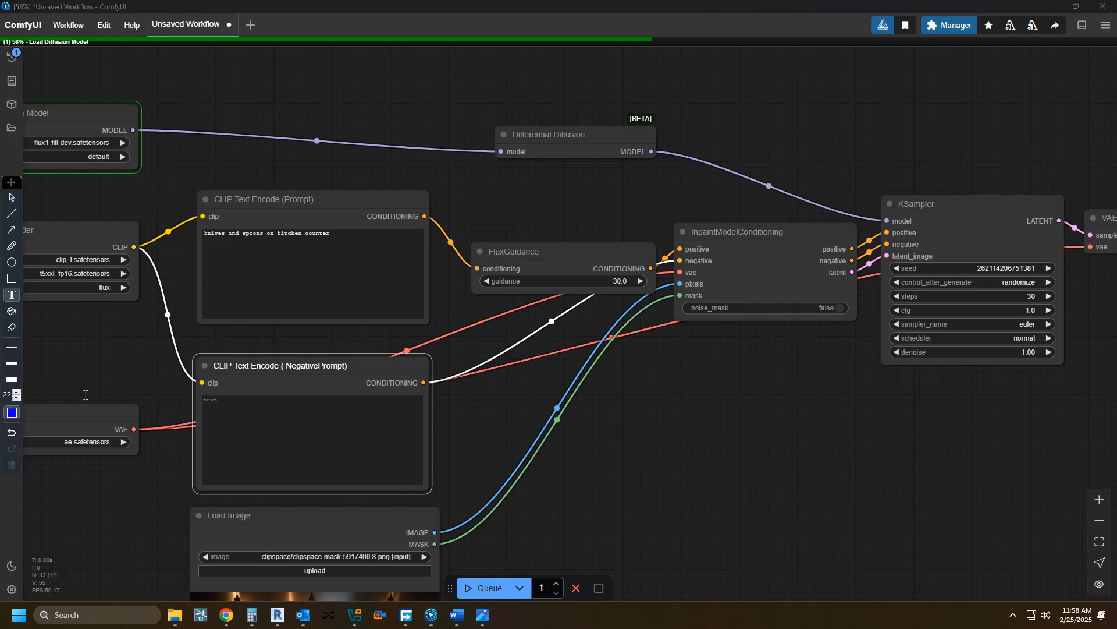
pyautogui.click(12, 412)
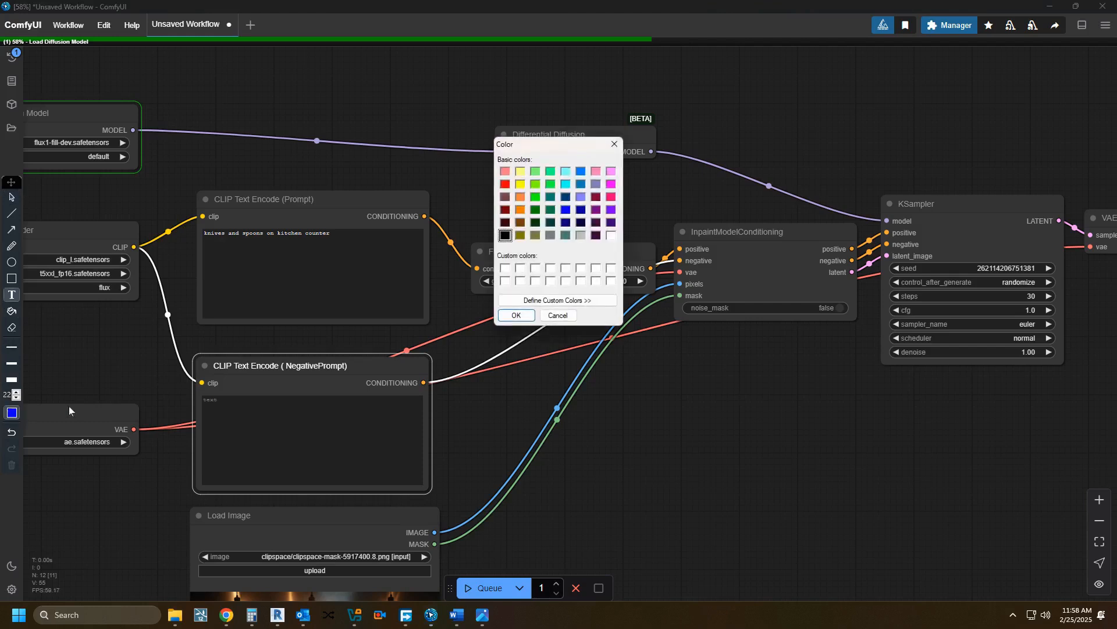
pyautogui.click(612, 236)
pyautogui.click(516, 316)
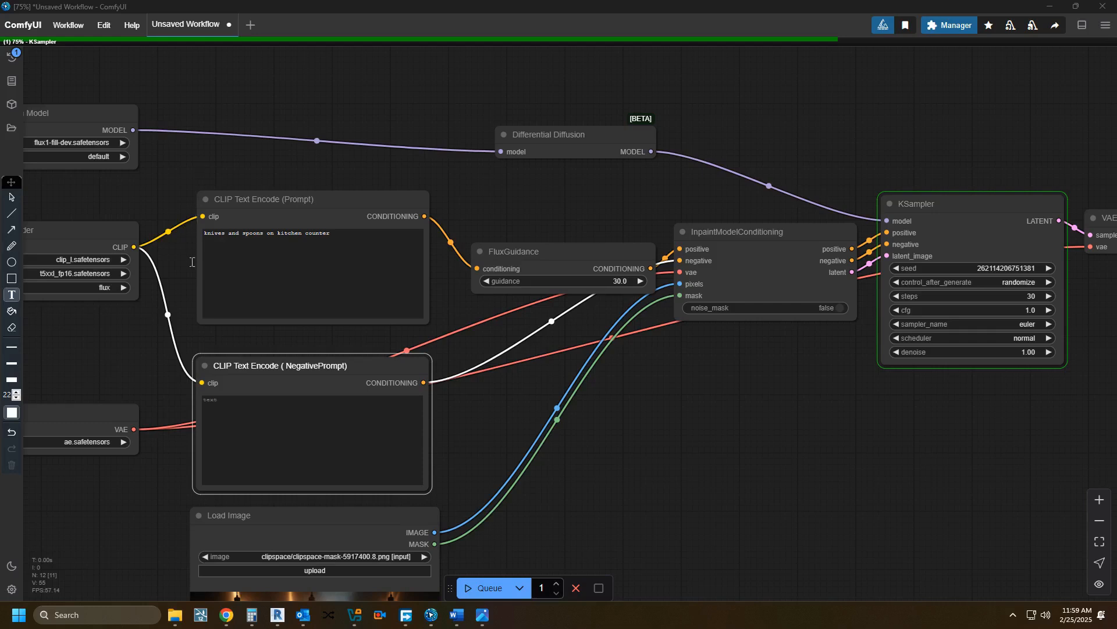
pyautogui.click(173, 245)
pyautogui.click(11, 197)
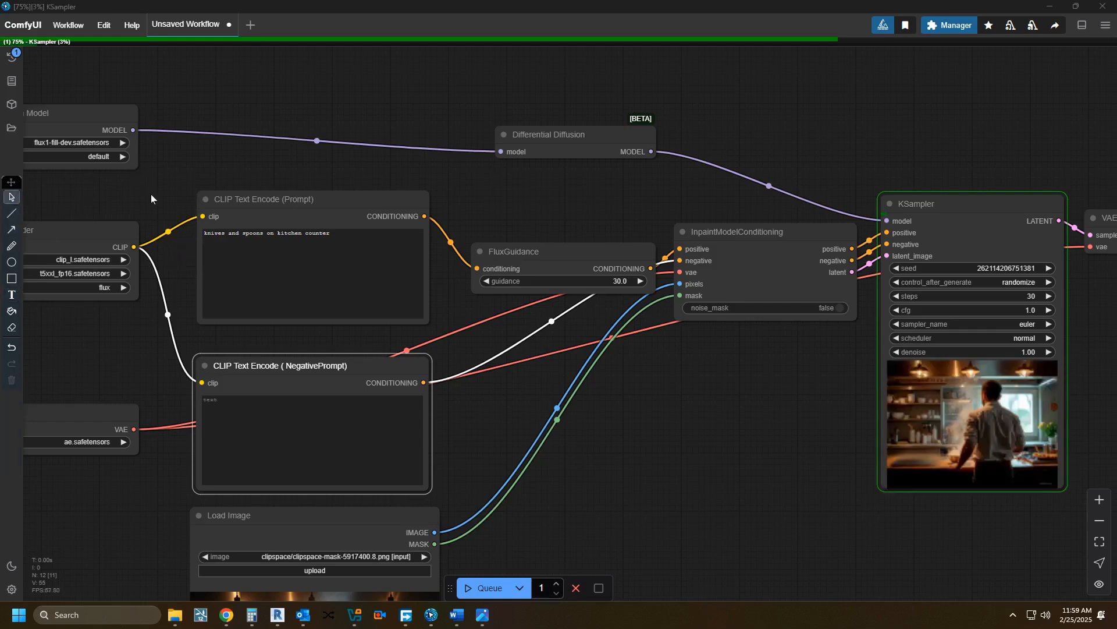
# Watch the live preview in the KSampler node while the inpainted image is being sampled.
pyautogui.scroll(-1, 515, 432)
pyautogui.moveTo(607, 451); pyautogui.dragTo(401, 482)
pyautogui.scroll(5, 732, 427)
pyautogui.scroll(1, 512, 438)
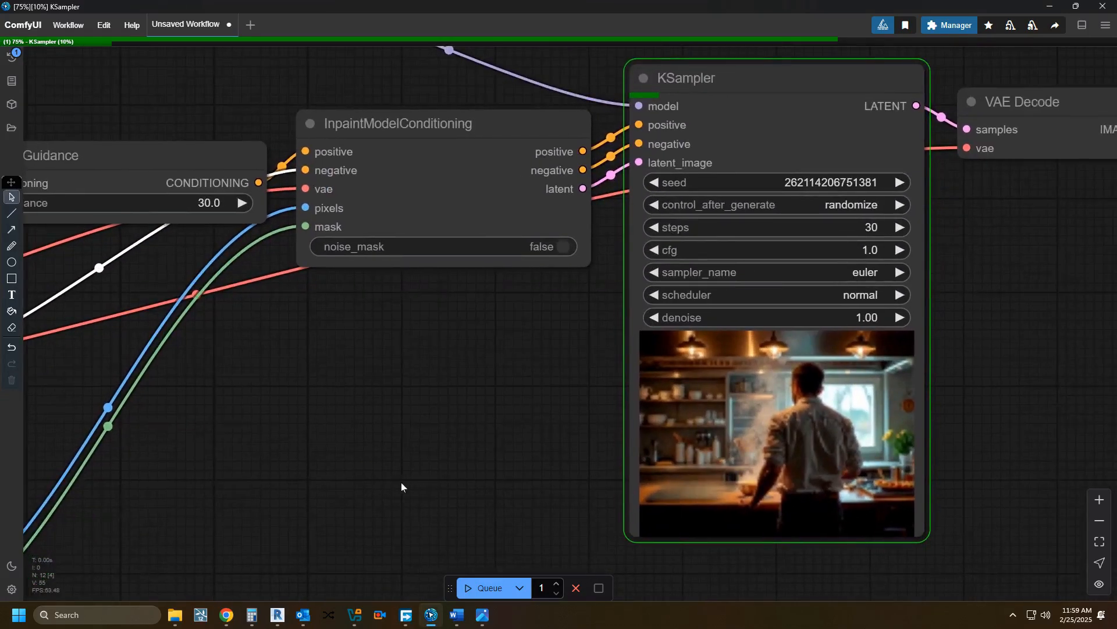
pyautogui.moveTo(445, 483); pyautogui.dragTo(369, 462)
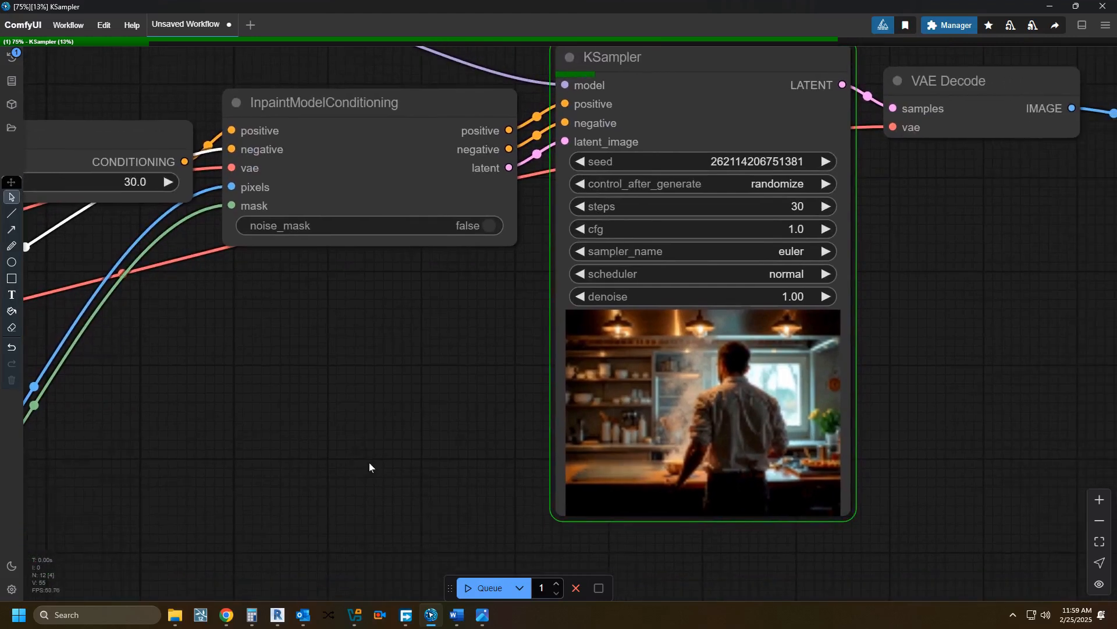
pyautogui.moveTo(367, 449); pyautogui.dragTo(399, 500)
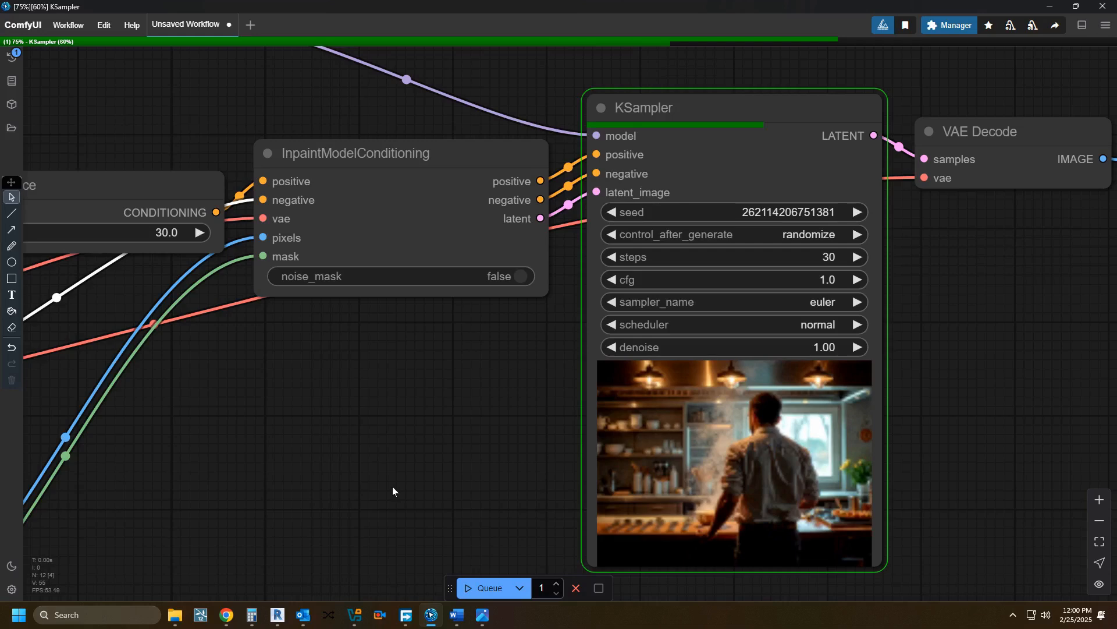
pyautogui.scroll(-4, 392, 487)
pyautogui.scroll(4, 395, 483)
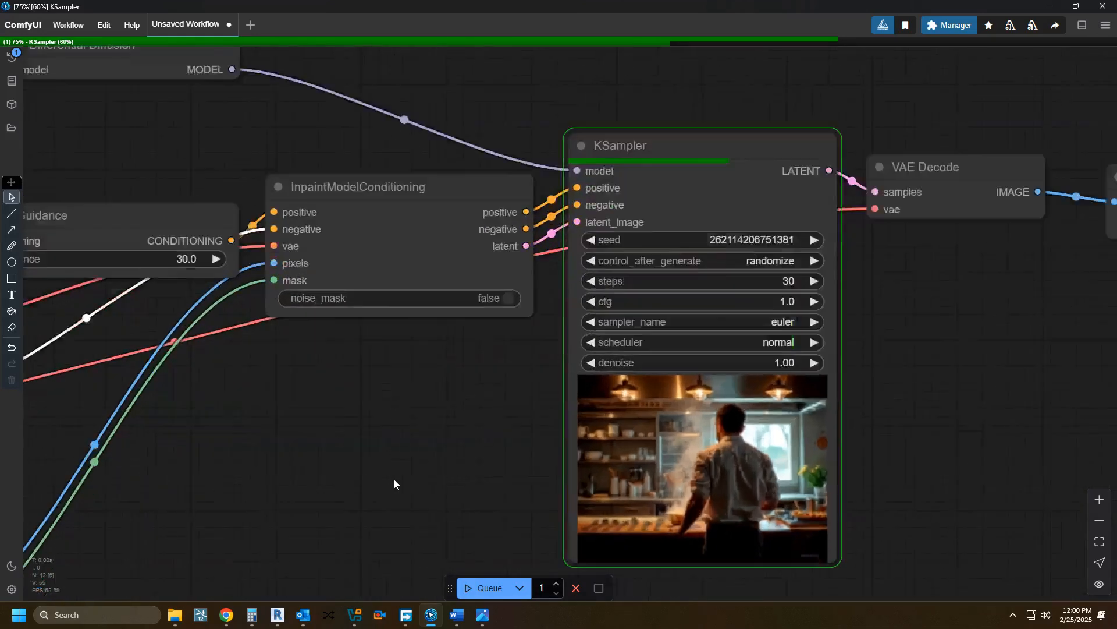
pyautogui.scroll(-3, 599, 480)
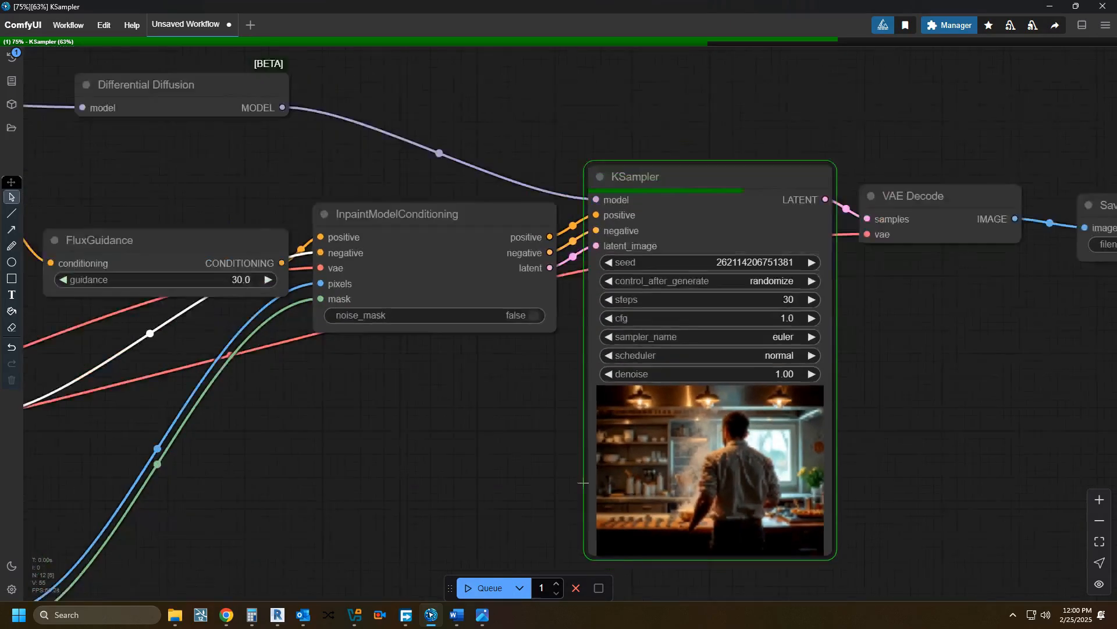
pyautogui.moveTo(480, 461); pyautogui.dragTo(446, 467)
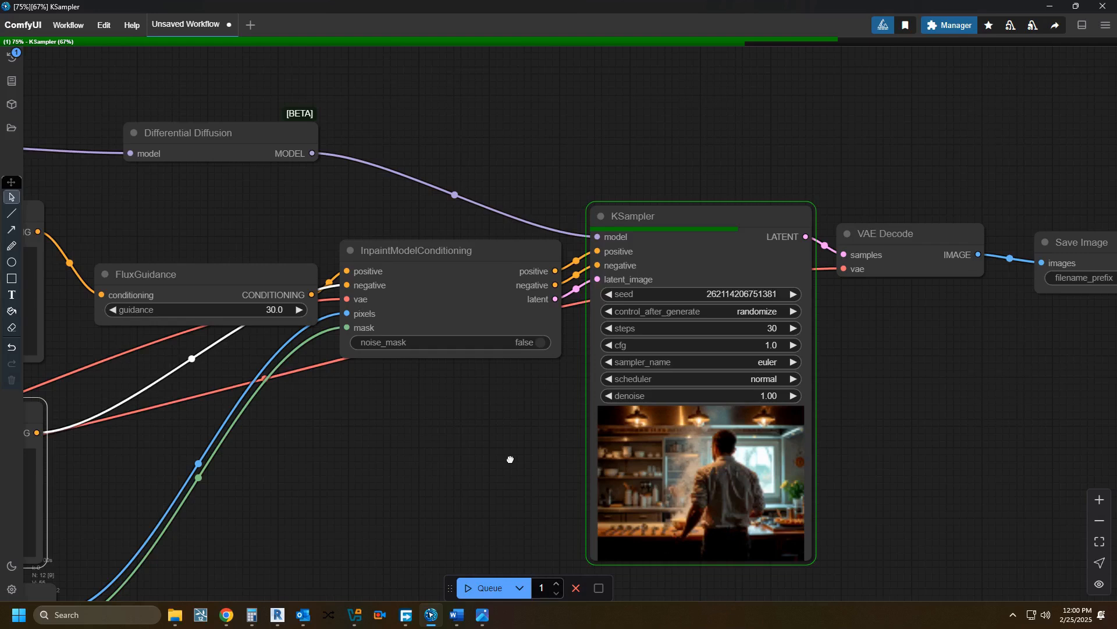
pyautogui.scroll(2, 510, 459)
pyautogui.scroll(-1, 511, 458)
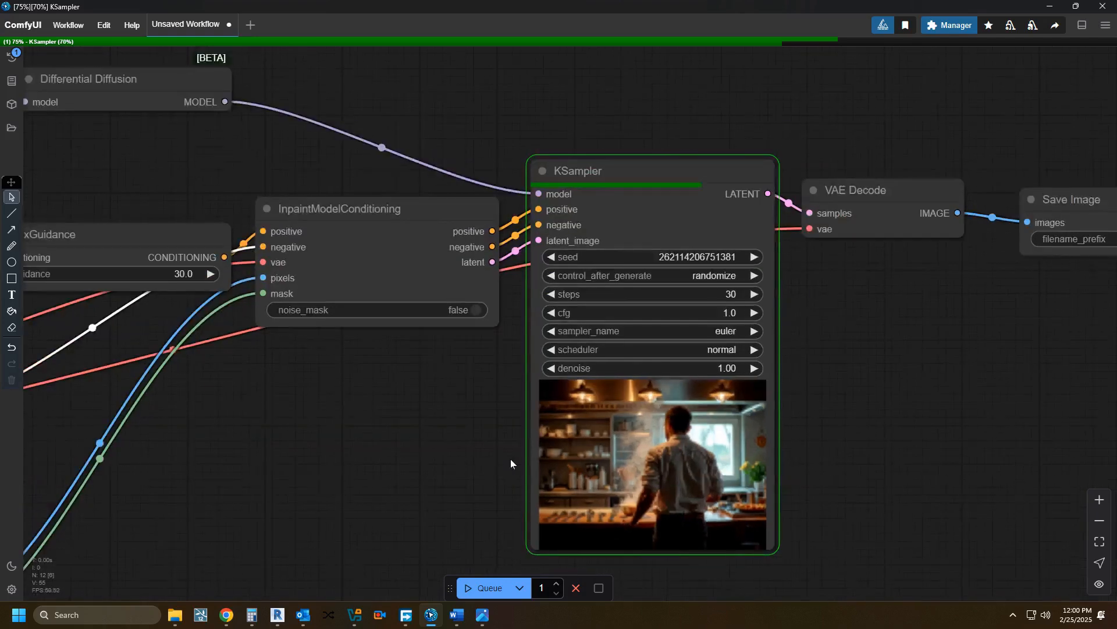
pyautogui.moveTo(454, 462); pyautogui.dragTo(449, 441)
pyautogui.scroll(1, 449, 440)
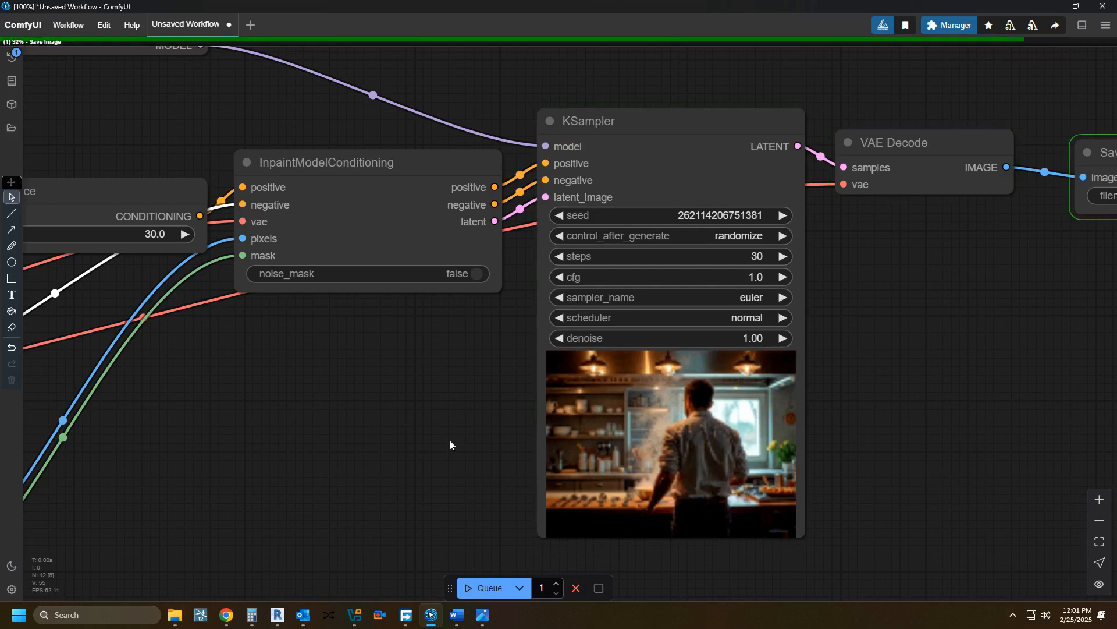
# Inspect the generated image in the Save Image node, focusing on the inpainted kitchen counter.
pyautogui.scroll(-2, 450, 440)
pyautogui.scroll(-3, 353, 437)
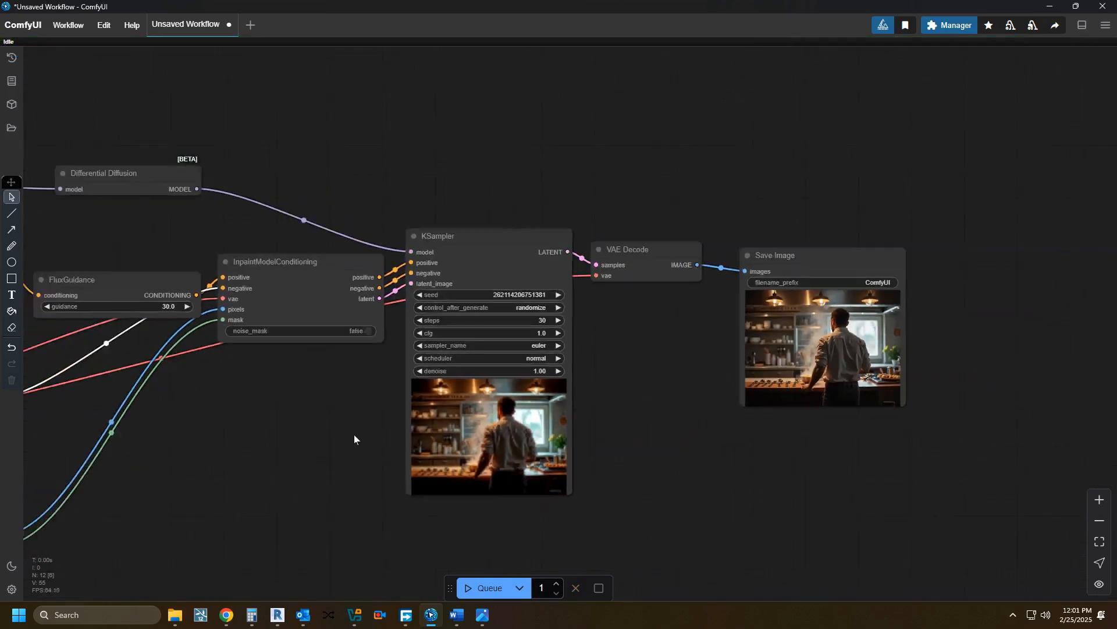
pyautogui.scroll(10, 738, 369)
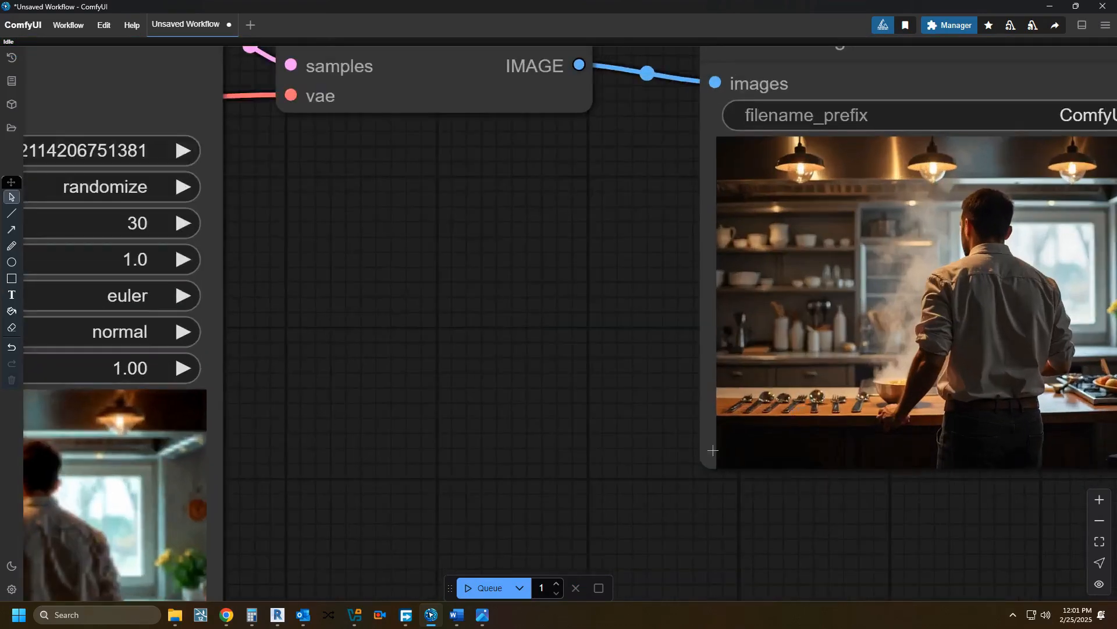
pyautogui.scroll(4, 664, 463)
pyautogui.moveTo(664, 463); pyautogui.dragTo(327, 531)
pyautogui.scroll(-2, 244, 550)
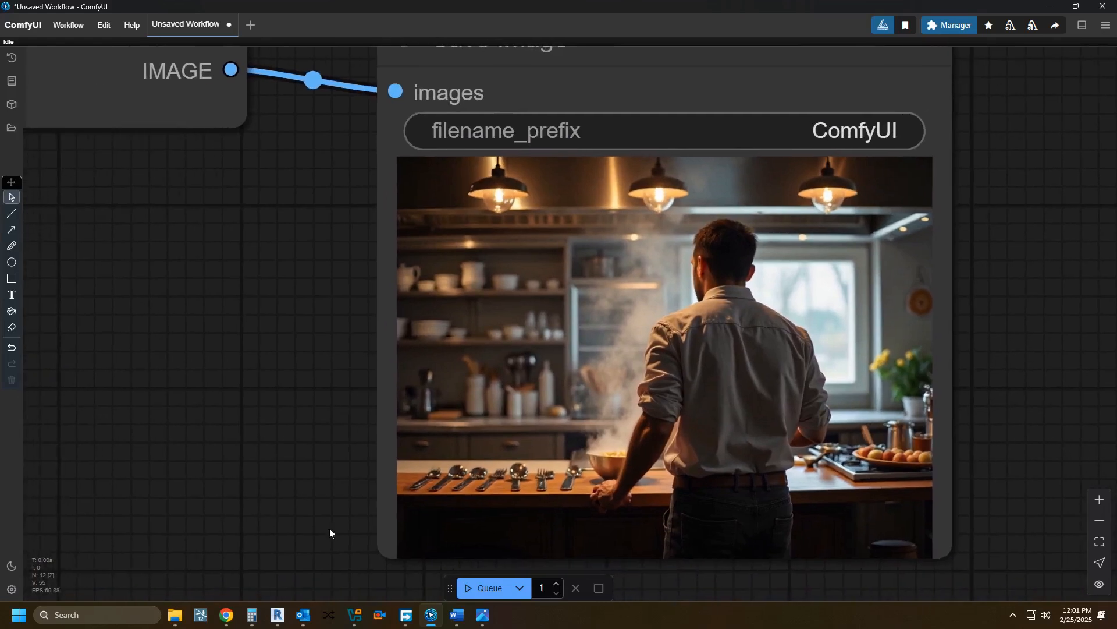
# Examine the inpainted cutlery on the kitchen counter up close in the saved image.
pyautogui.scroll(5, 474, 498)
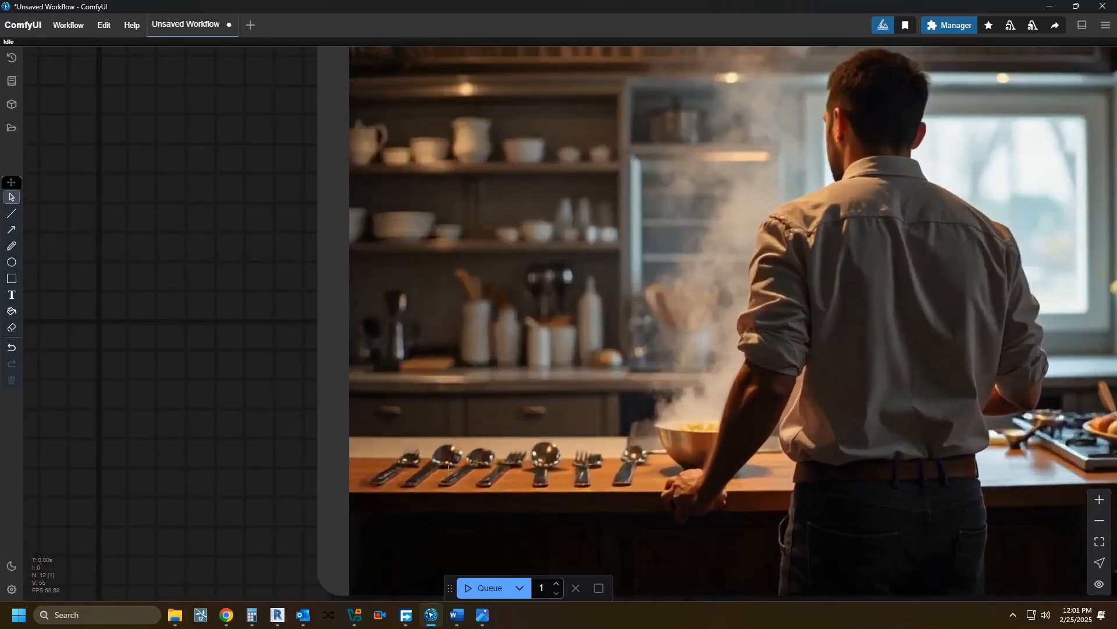
pyautogui.scroll(-3, 660, 478)
pyautogui.moveTo(547, 489); pyautogui.dragTo(621, 488)
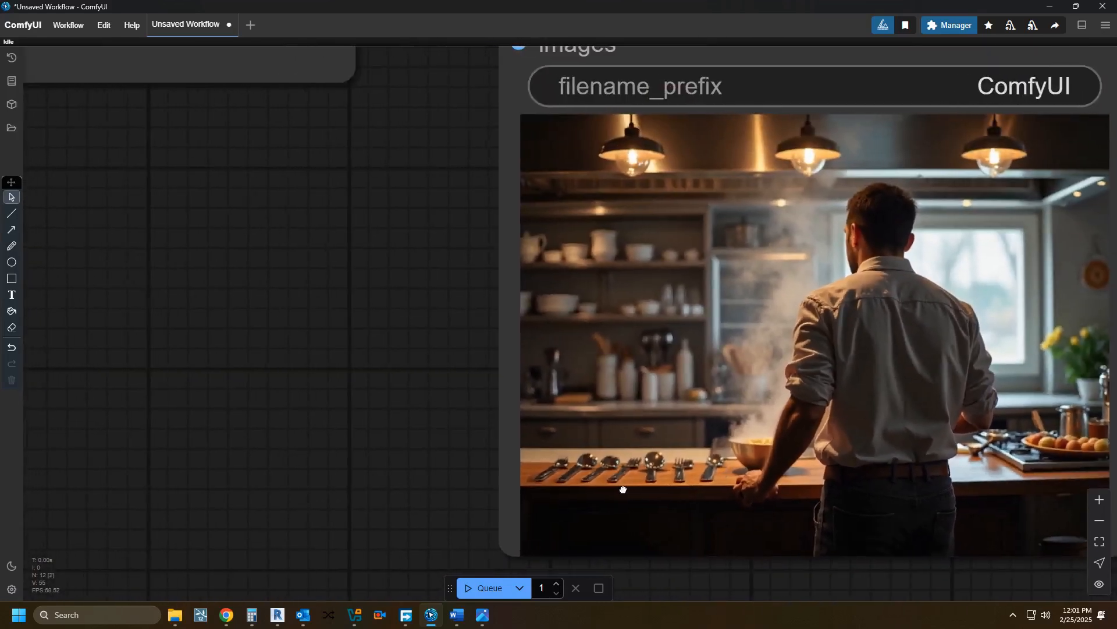
pyautogui.moveTo(412, 482); pyautogui.dragTo(675, 469)
# Copy the generated image from the Save Image node to the clipspace.
pyautogui.scroll(-1, 675, 469)
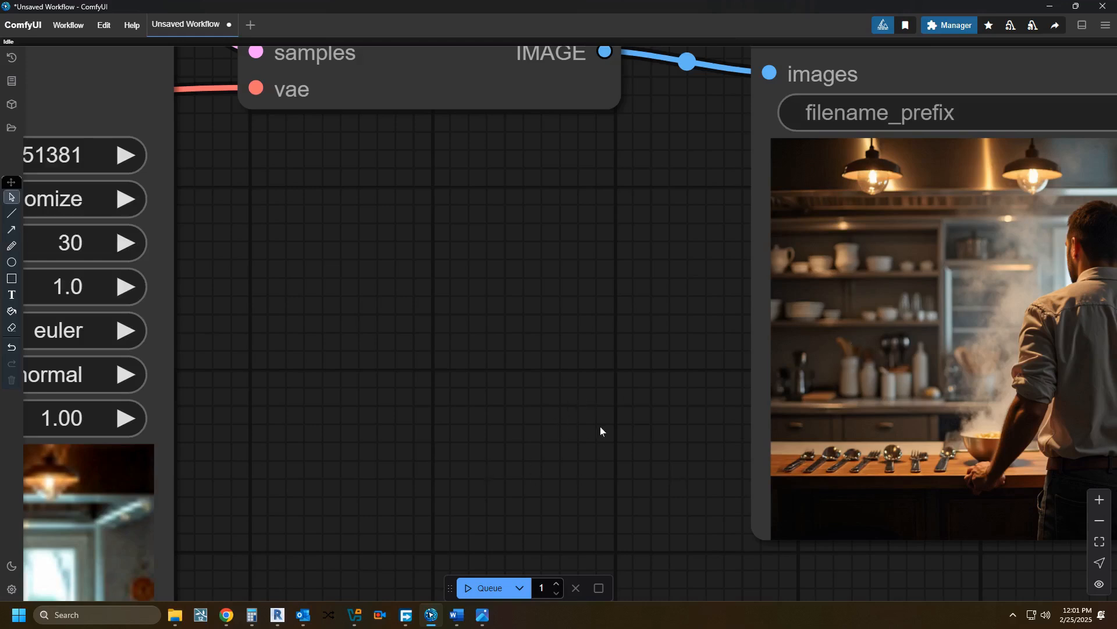
pyautogui.scroll(-4, 601, 431)
pyautogui.scroll(-7, 640, 403)
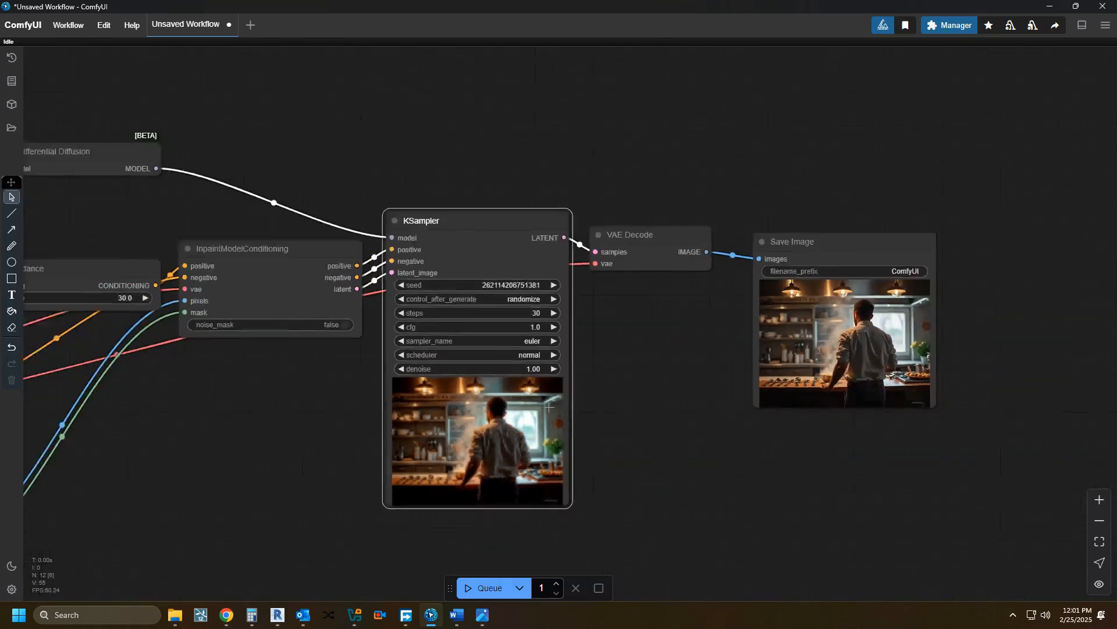
pyautogui.moveTo(640, 399); pyautogui.dragTo(758, 418)
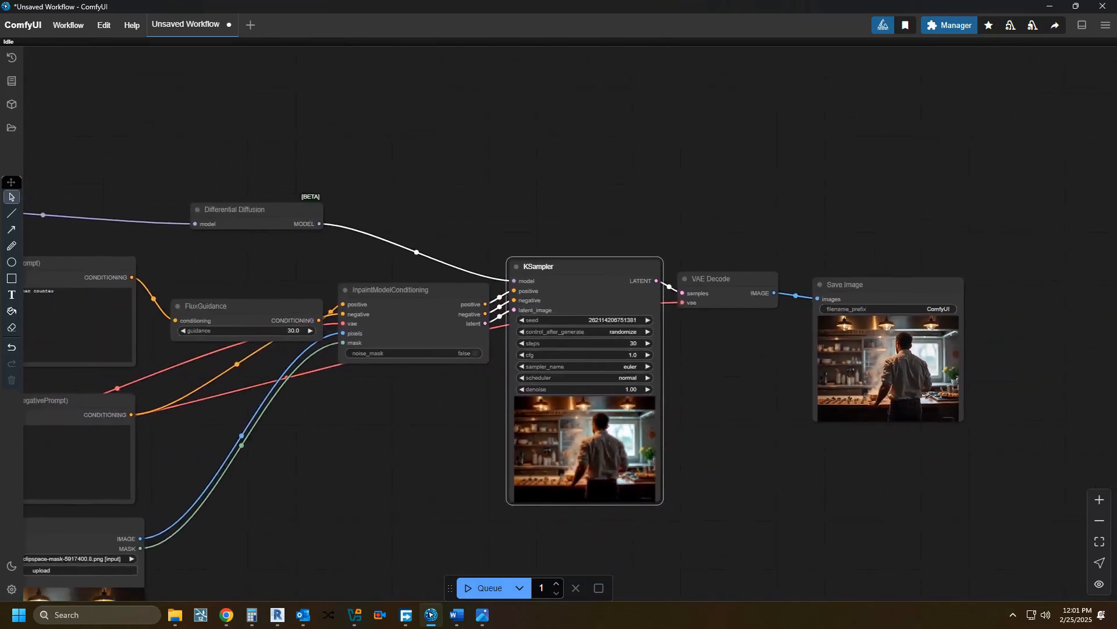
pyautogui.rightClick(869, 362)
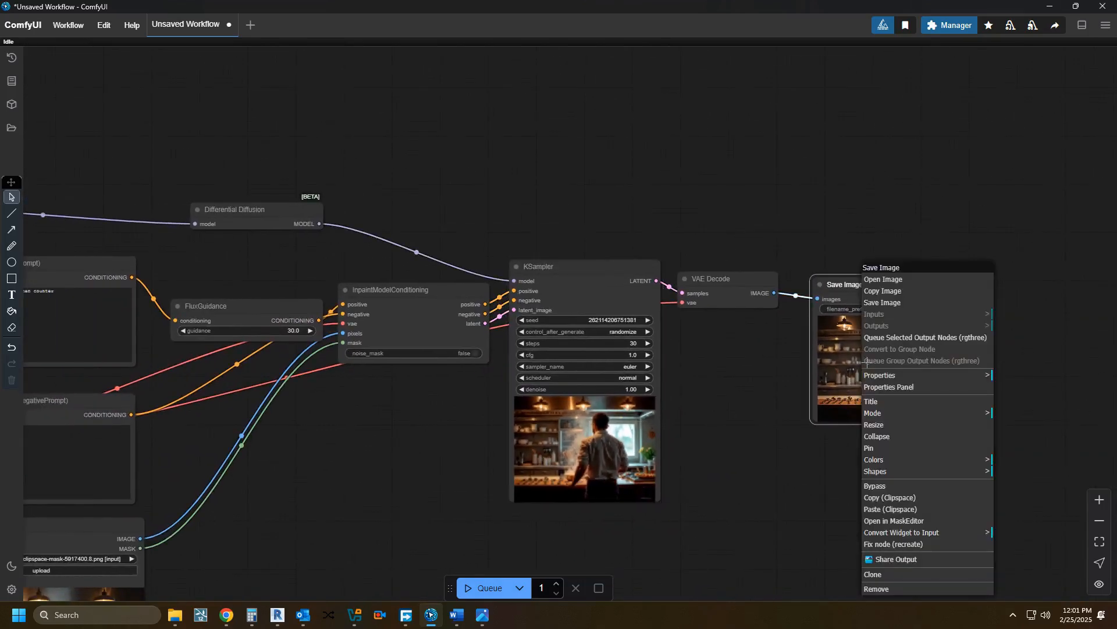
pyautogui.click(883, 498)
# Paste the clipspace image into the Load Image node as the new source image.
pyautogui.scroll(-3, 776, 446)
pyautogui.moveTo(777, 446); pyautogui.dragTo(1019, 405)
pyautogui.scroll(4, 628, 504)
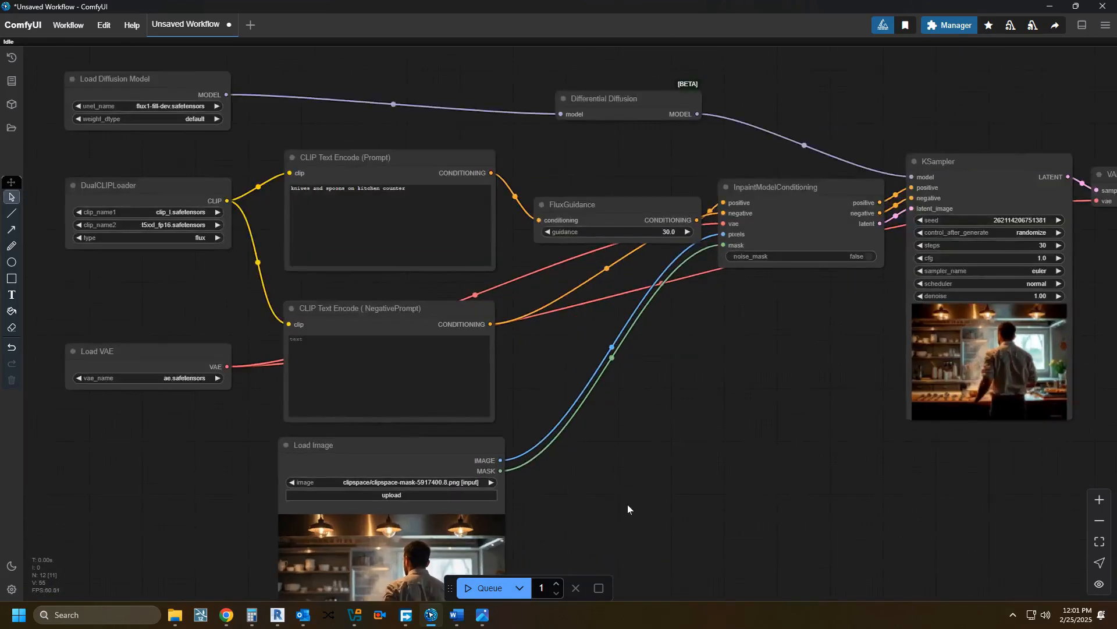
pyautogui.moveTo(628, 504); pyautogui.dragTo(674, 321)
pyautogui.rightClick(460, 288)
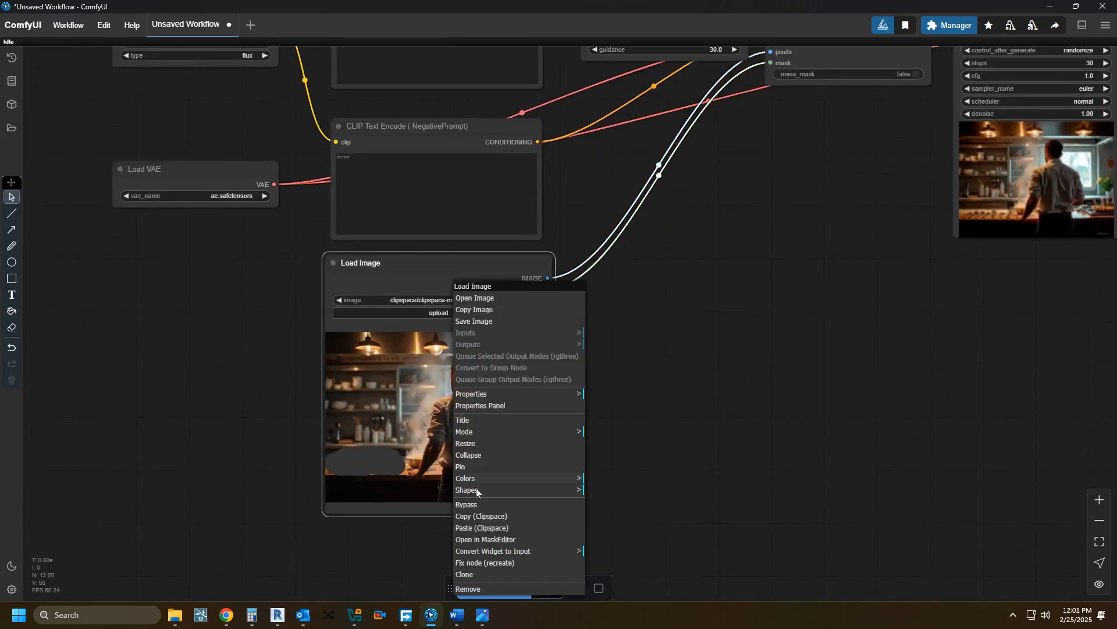
pyautogui.click(483, 527)
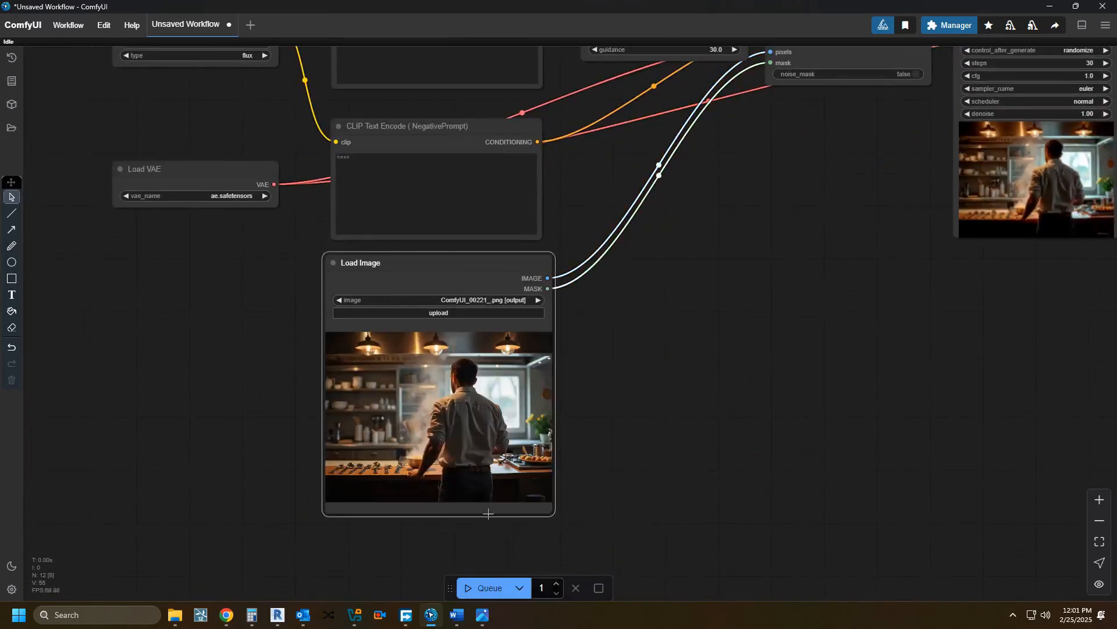
# Mask the kitchen shelves behind the man in the loaded image, using a reduced mask opacity, and save the mask.
pyautogui.scroll(-3, 487, 513)
pyautogui.rightClick(435, 416)
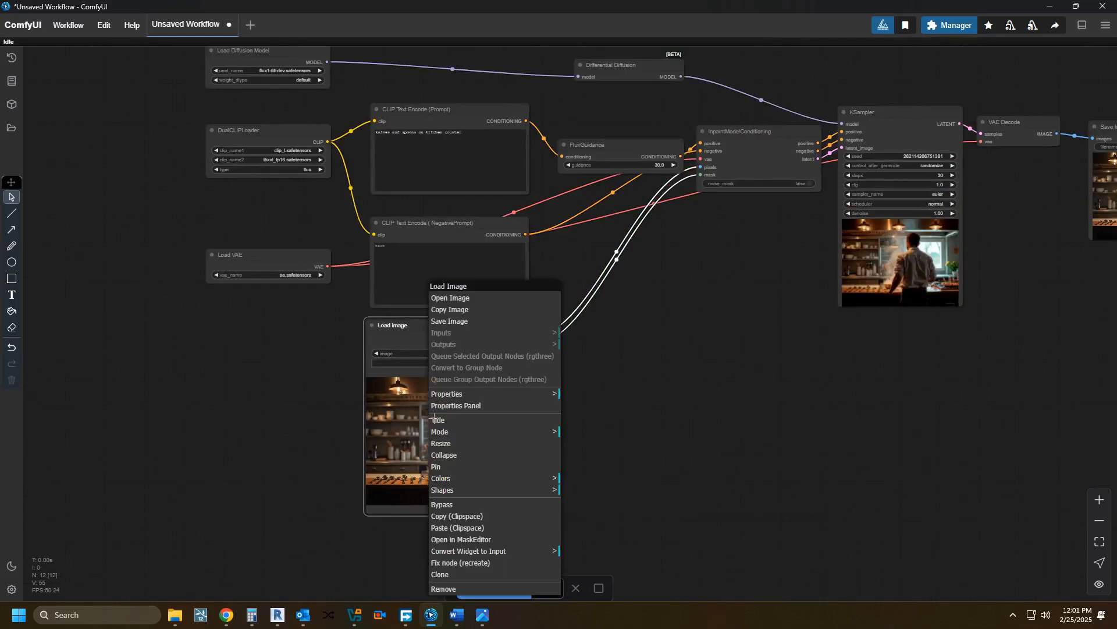
pyautogui.click(461, 541)
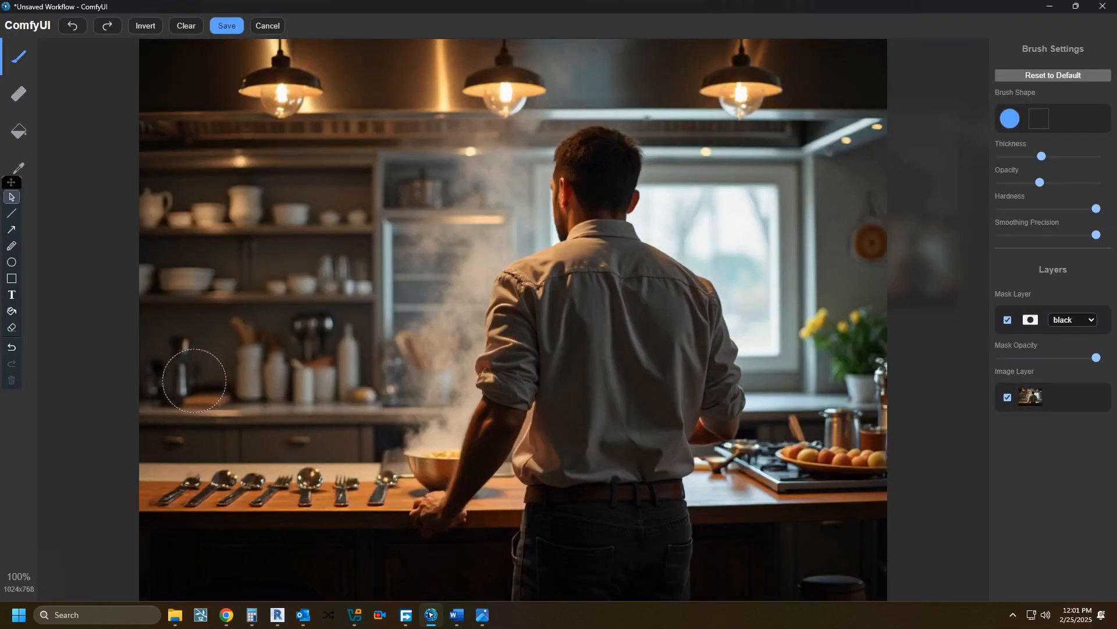
pyautogui.moveTo(1096, 357); pyautogui.dragTo(1061, 357)
pyautogui.moveTo(271, 371)
pyautogui.mouseDown()
pyautogui.moveTo(188, 378)
pyautogui.moveTo(149, 367)
pyautogui.moveTo(156, 198)
pyautogui.moveTo(351, 192)
pyautogui.moveTo(358, 380)
pyautogui.moveTo(203, 373)
pyautogui.moveTo(249, 307)
pyautogui.moveTo(349, 304)
pyautogui.moveTo(243, 336)
pyautogui.moveTo(200, 288)
pyautogui.moveTo(213, 227)
pyautogui.moveTo(308, 218)
pyautogui.moveTo(311, 253)
pyautogui.moveTo(230, 268)
pyautogui.moveTo(190, 369)
pyautogui.mouseUp()
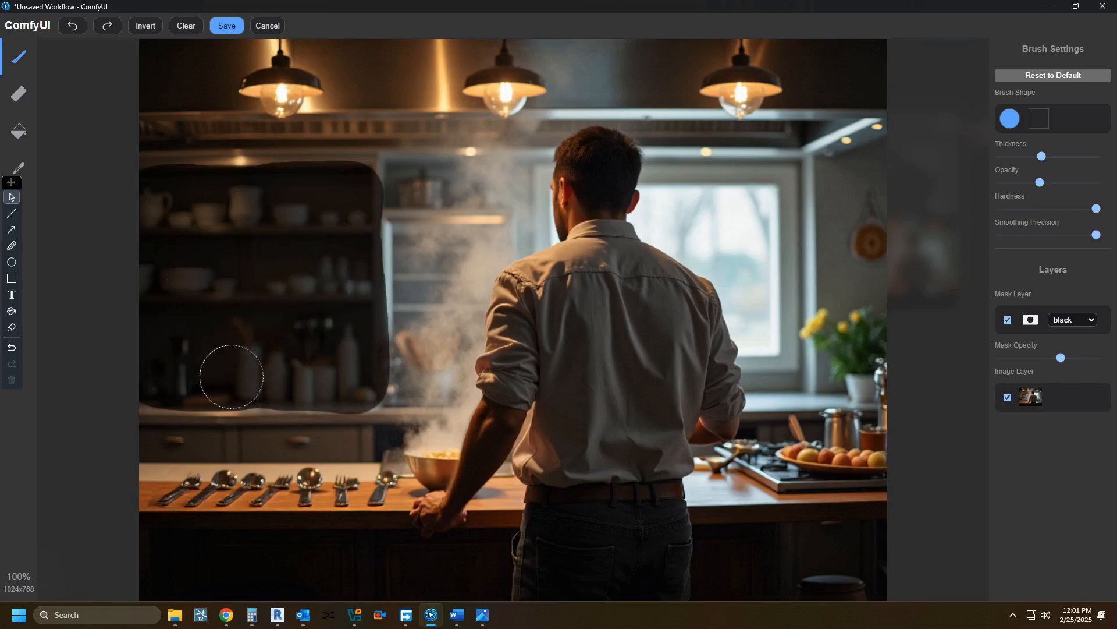
pyautogui.click(227, 26)
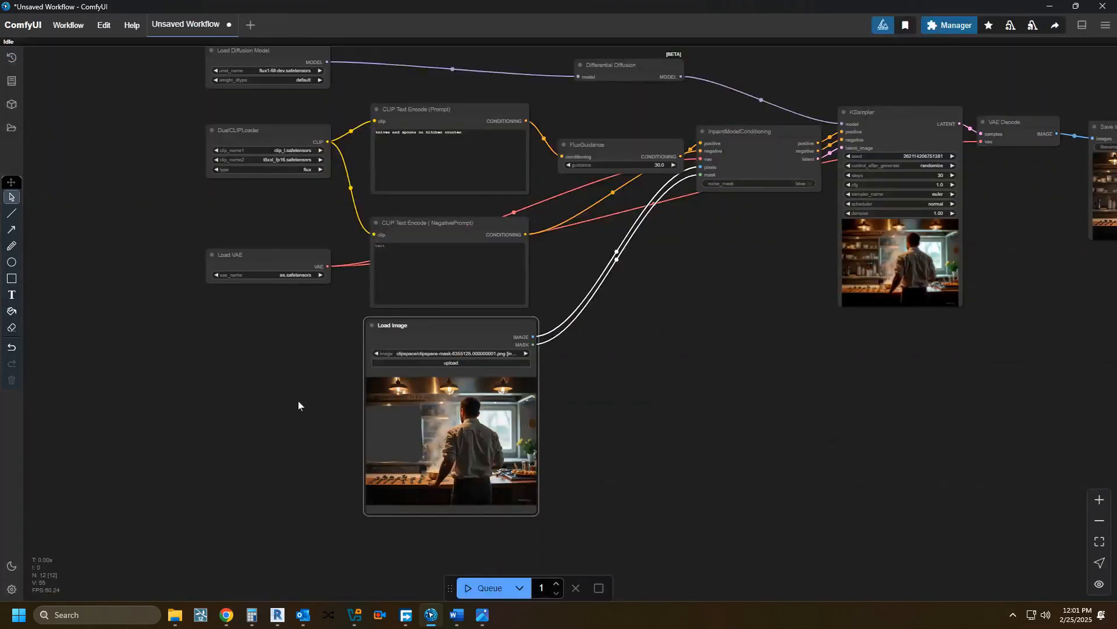
# Replace the positive prompt with "fruits and vegetables in shelves" and queue the generation.
pyautogui.moveTo(287, 417); pyautogui.dragTo(221, 448)
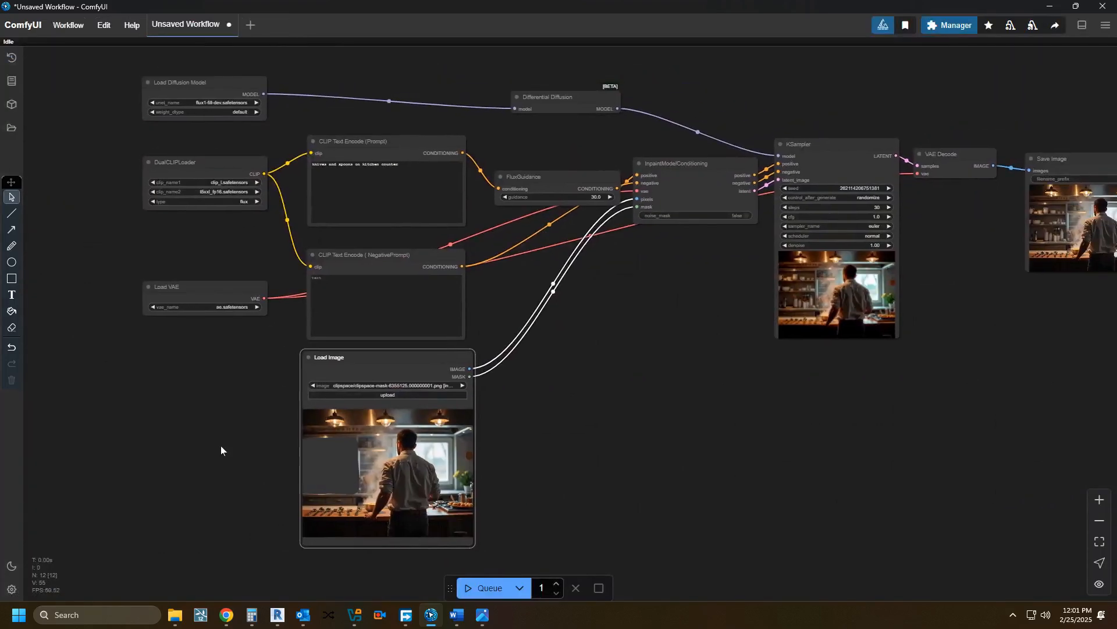
pyautogui.scroll(5, 323, 226)
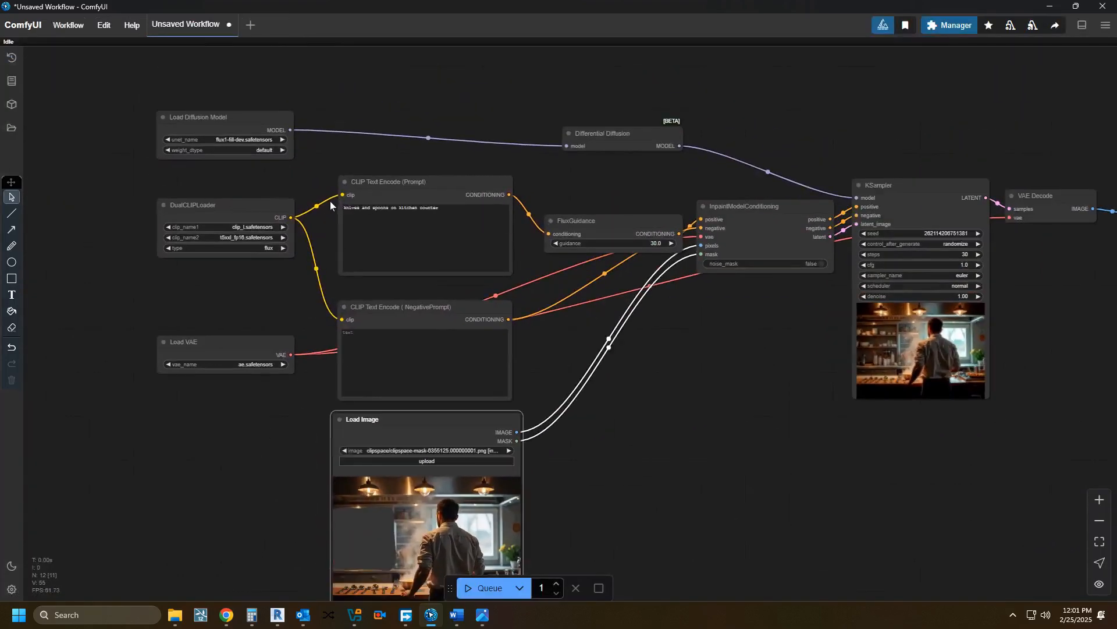
pyautogui.click(387, 211)
pyautogui.hotkey('ctrl', 'a')
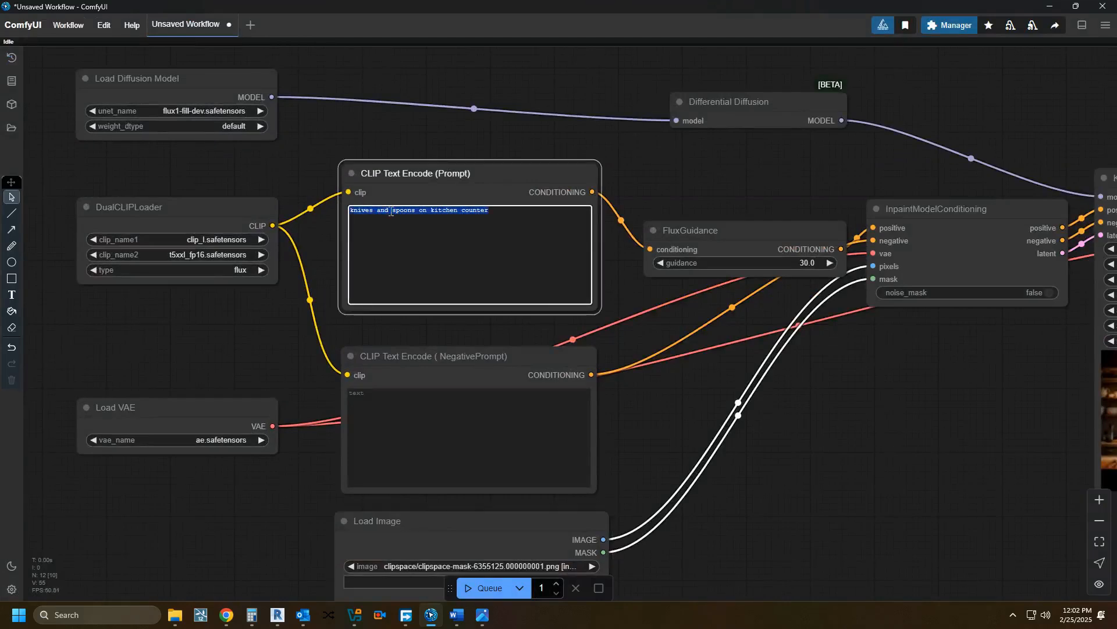
pyautogui.write('fu')
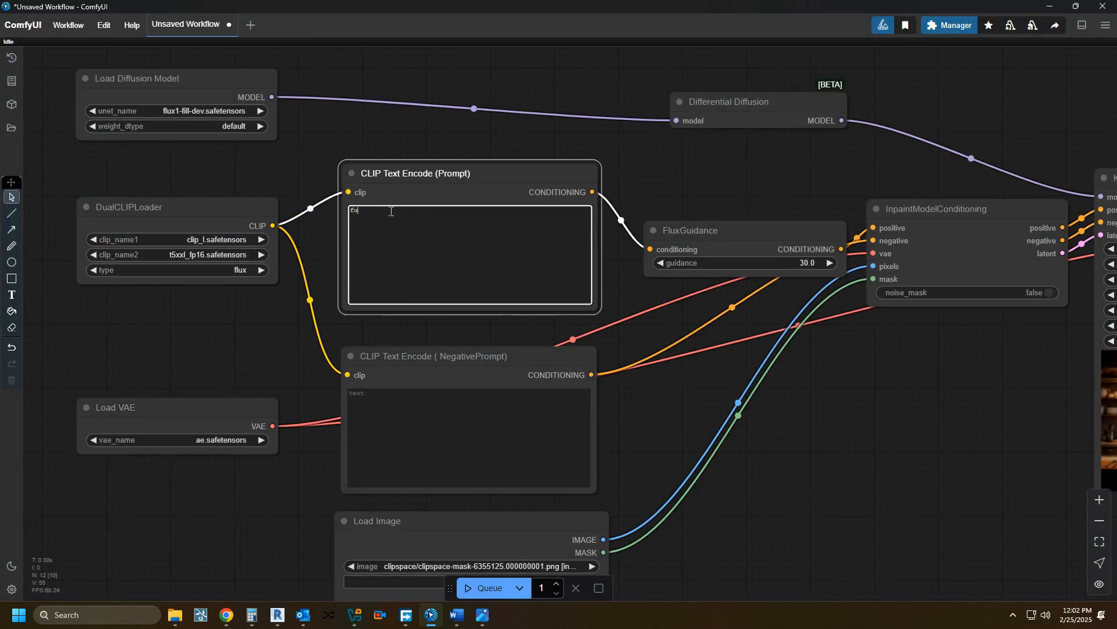
pyautogui.write('rruits and vegetables in she')
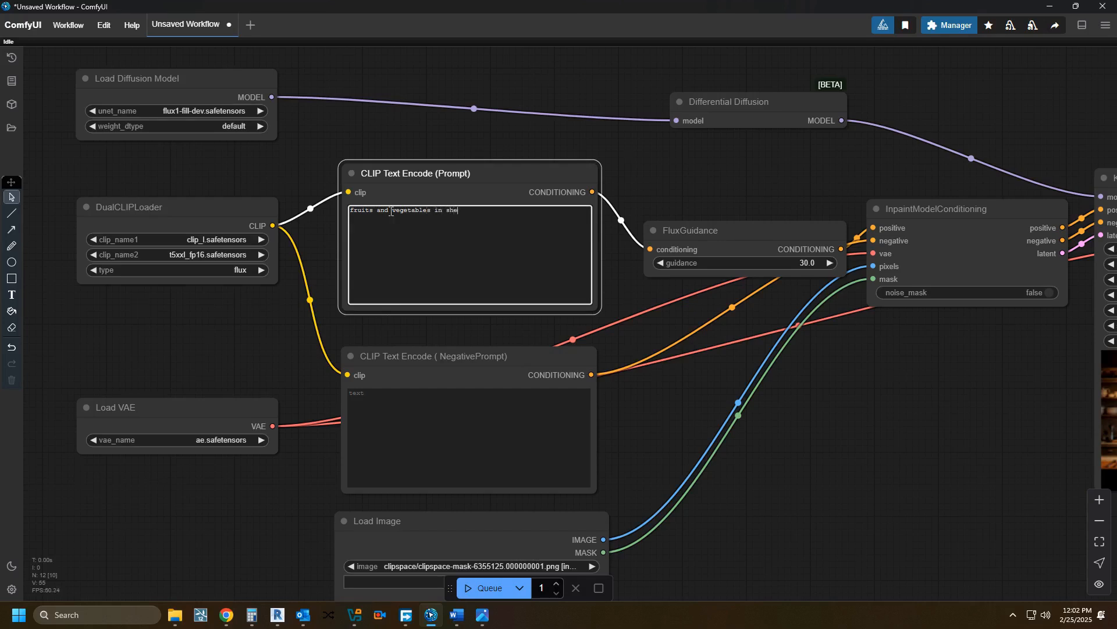
pyautogui.write('lves')
pyautogui.click(471, 589)
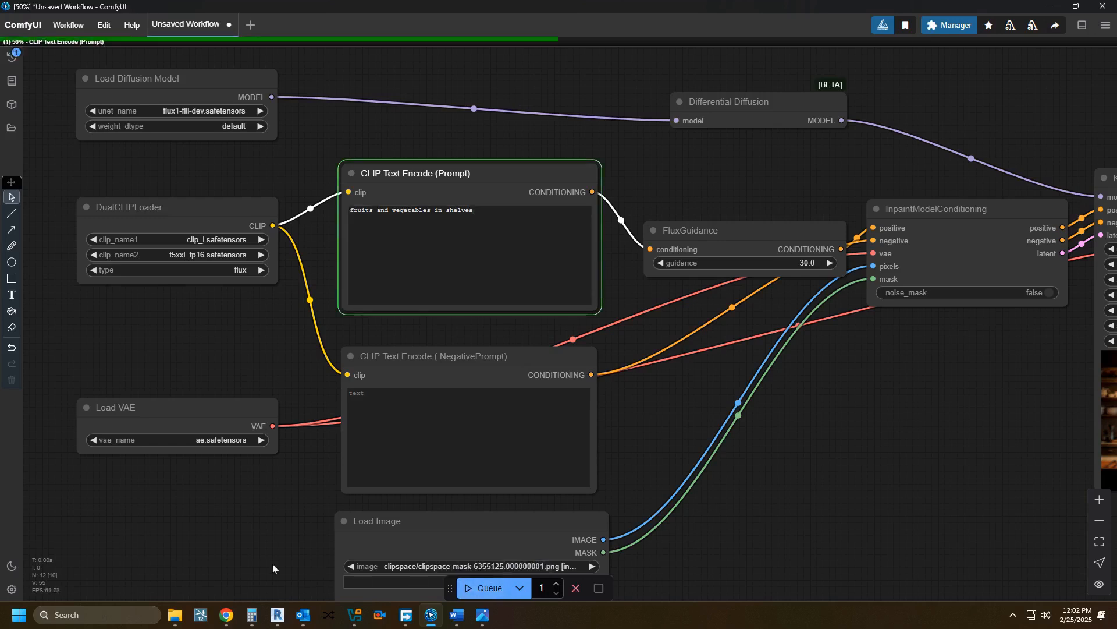
# Follow the running workflow from the prompt nodes to the KSampler's live preview.
pyautogui.scroll(-2, 256, 297)
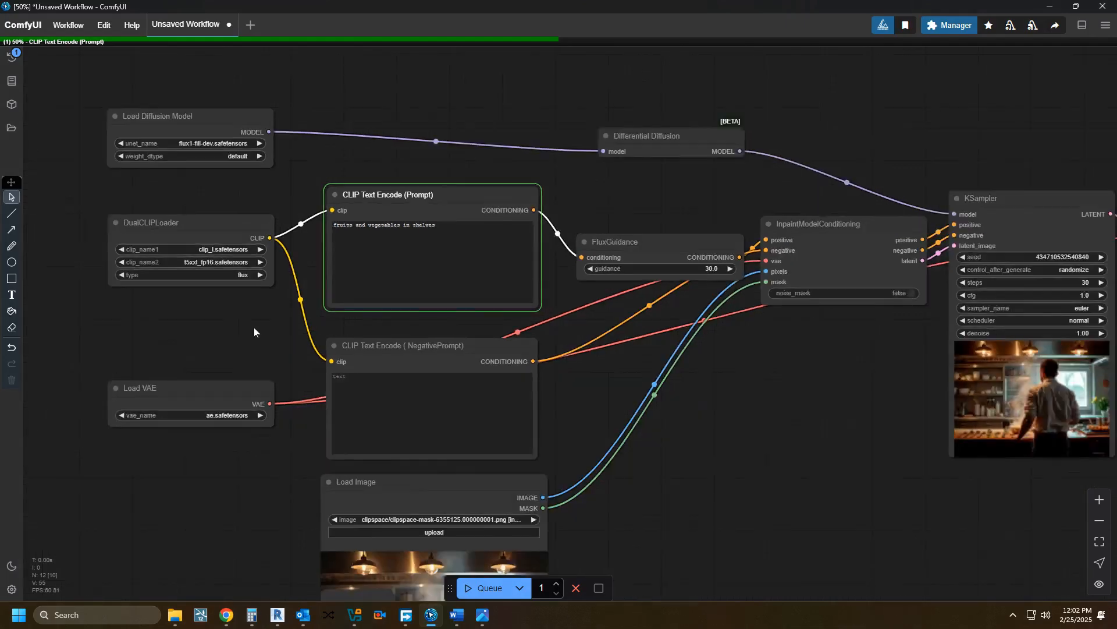
pyautogui.scroll(2, 254, 327)
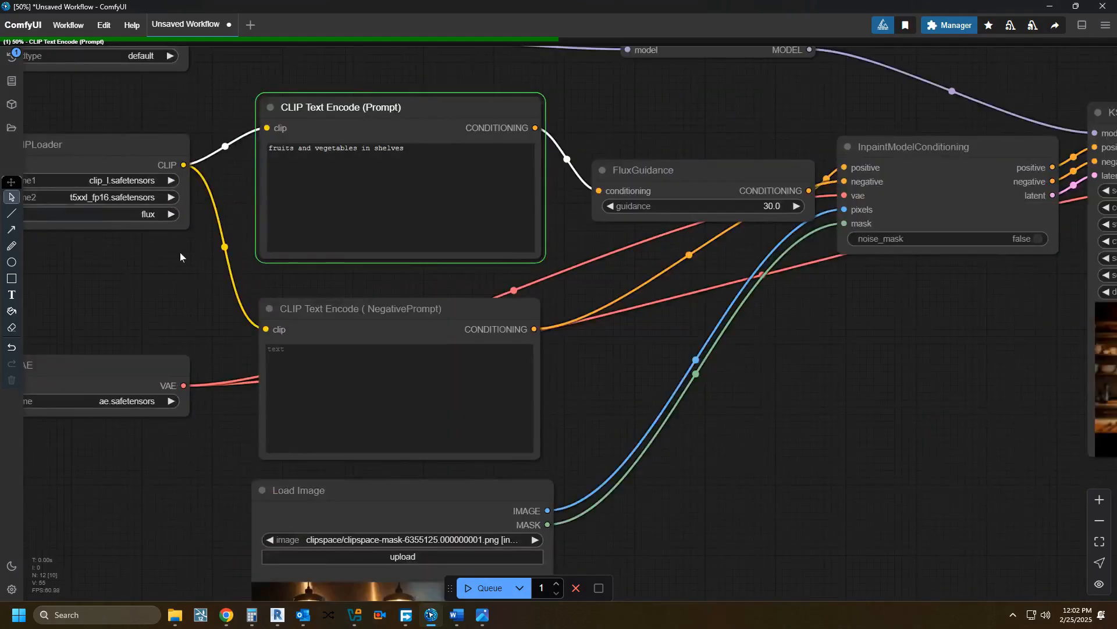
pyautogui.moveTo(265, 320); pyautogui.dragTo(318, 380)
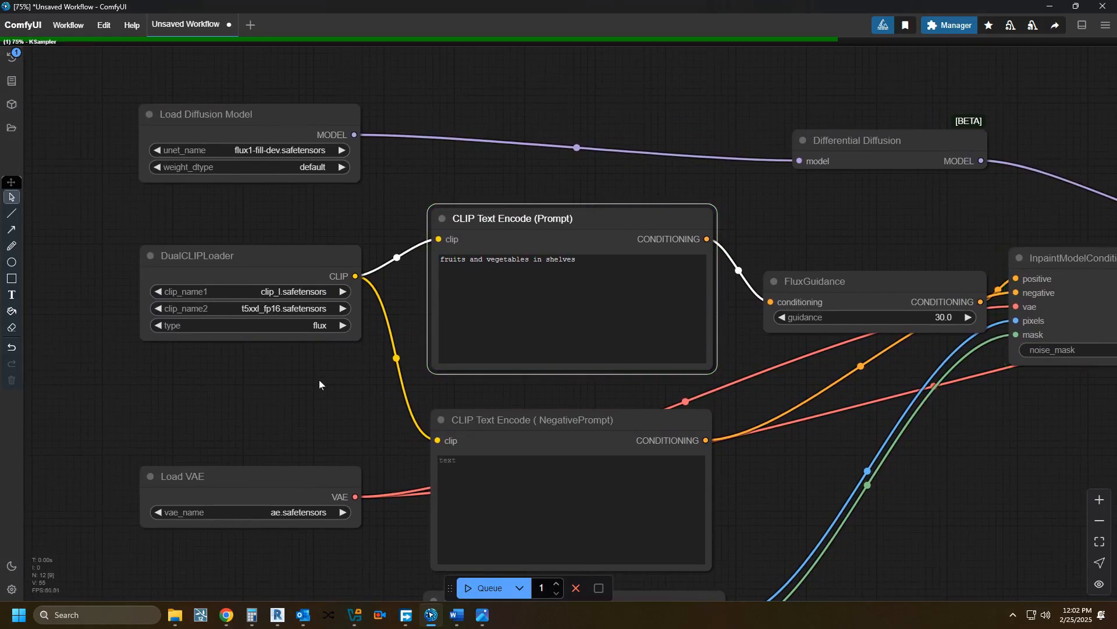
pyautogui.moveTo(319, 380); pyautogui.dragTo(261, 351)
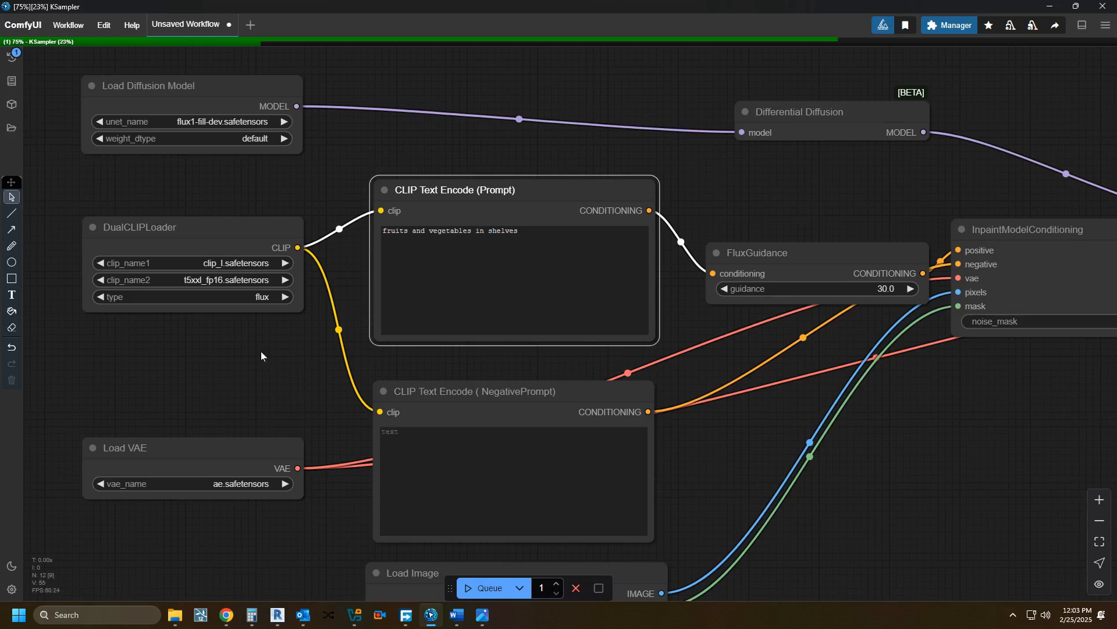
pyautogui.moveTo(262, 351); pyautogui.dragTo(182, 316)
pyautogui.moveTo(658, 401); pyautogui.dragTo(385, 432)
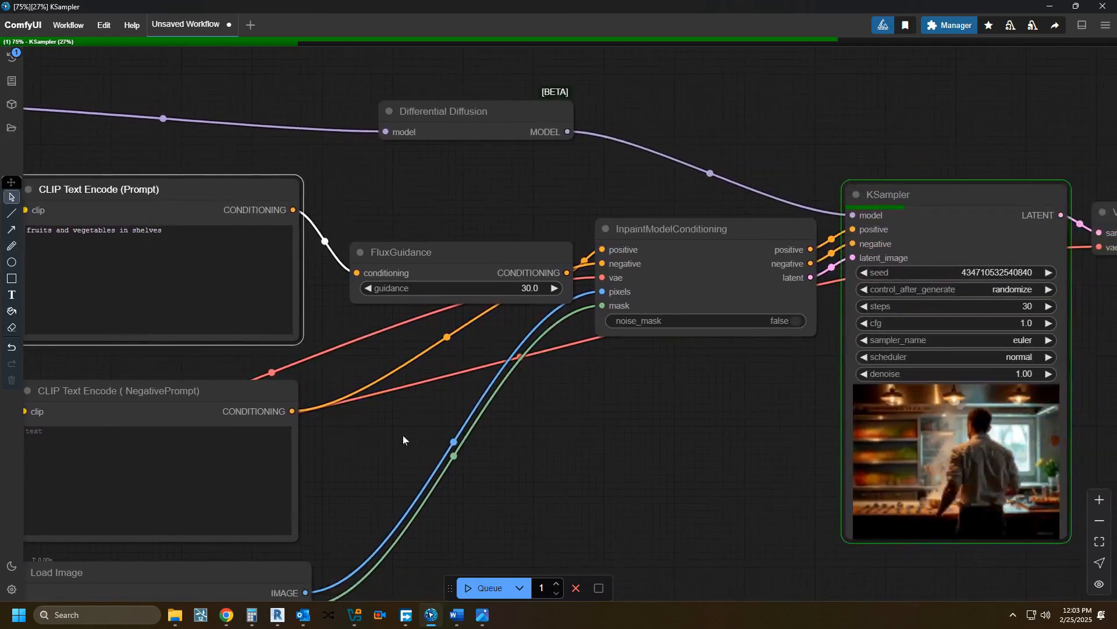
pyautogui.scroll(1, 591, 456)
pyautogui.moveTo(592, 456); pyautogui.dragTo(483, 450)
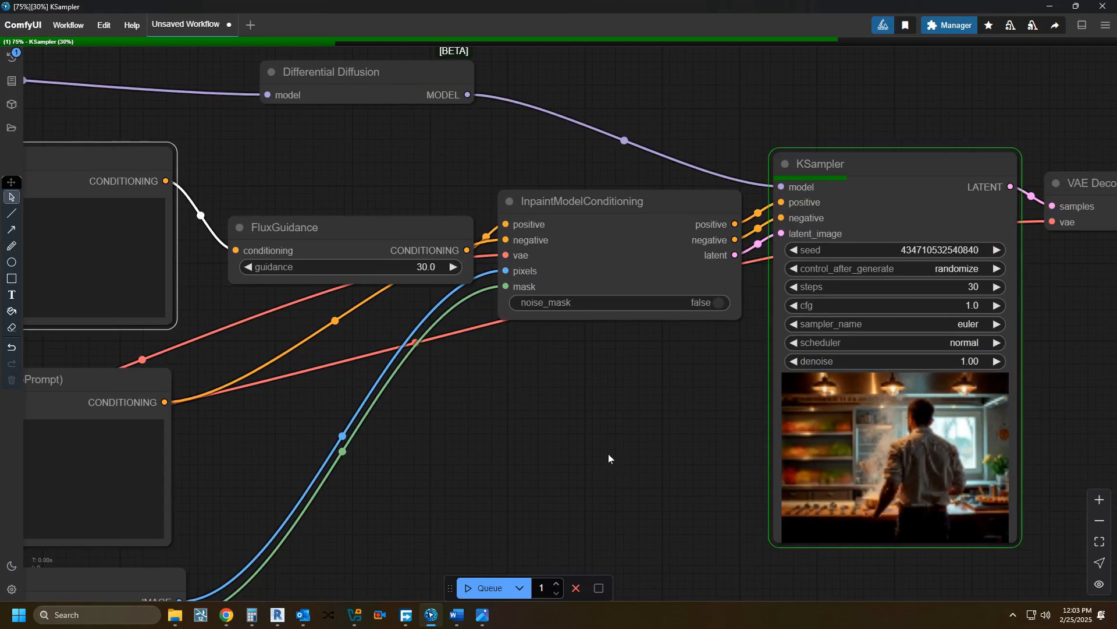
# Take a screen snip of the masked kitchen picture in the Load Image node.
pyautogui.scroll(-2, 609, 453)
pyautogui.moveTo(579, 454); pyautogui.dragTo(714, 269)
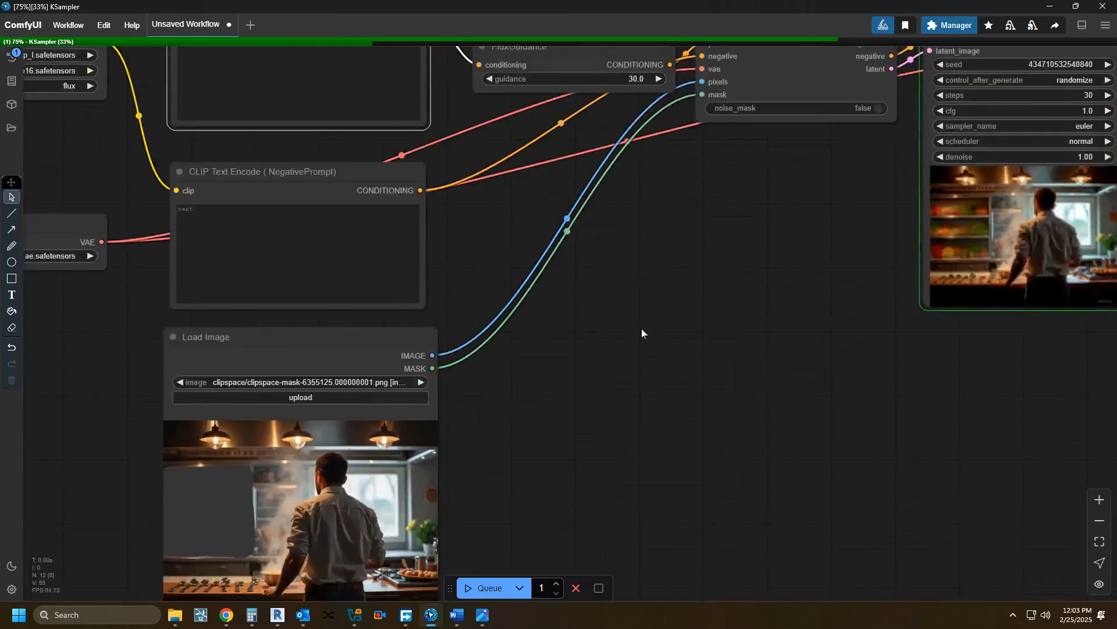
pyautogui.scroll(2, 584, 407)
pyautogui.moveTo(592, 400); pyautogui.dragTo(771, 270)
pyautogui.scroll(2, 675, 418)
pyautogui.moveTo(688, 411); pyautogui.dragTo(776, 368)
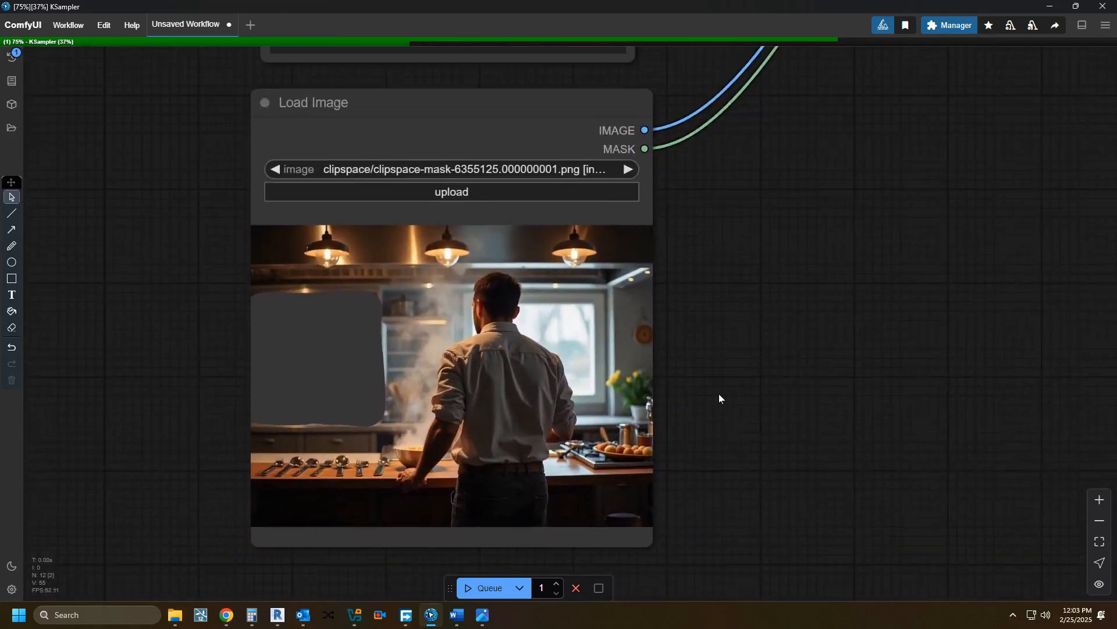
pyautogui.press('super+shift+s')
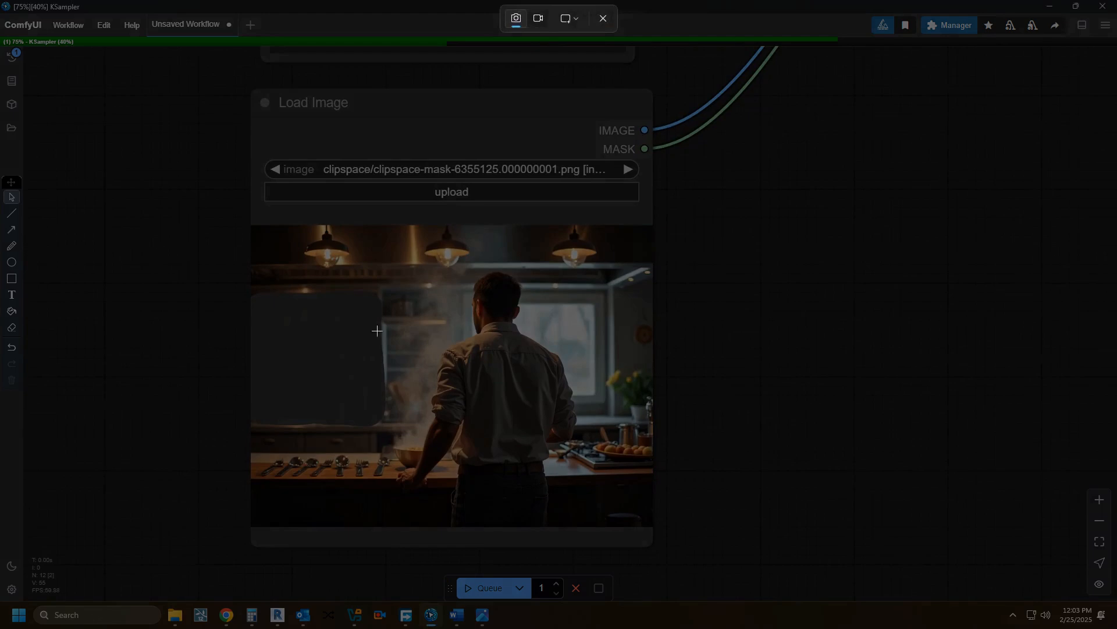
pyautogui.moveTo(251, 224); pyautogui.dragTo(651, 526)
# Watch the KSampler preview of the masked shelves until sampling ends, checking the conditioning nodes meanwhile.
pyautogui.scroll(-2, 713, 494)
pyautogui.scroll(-3, 706, 425)
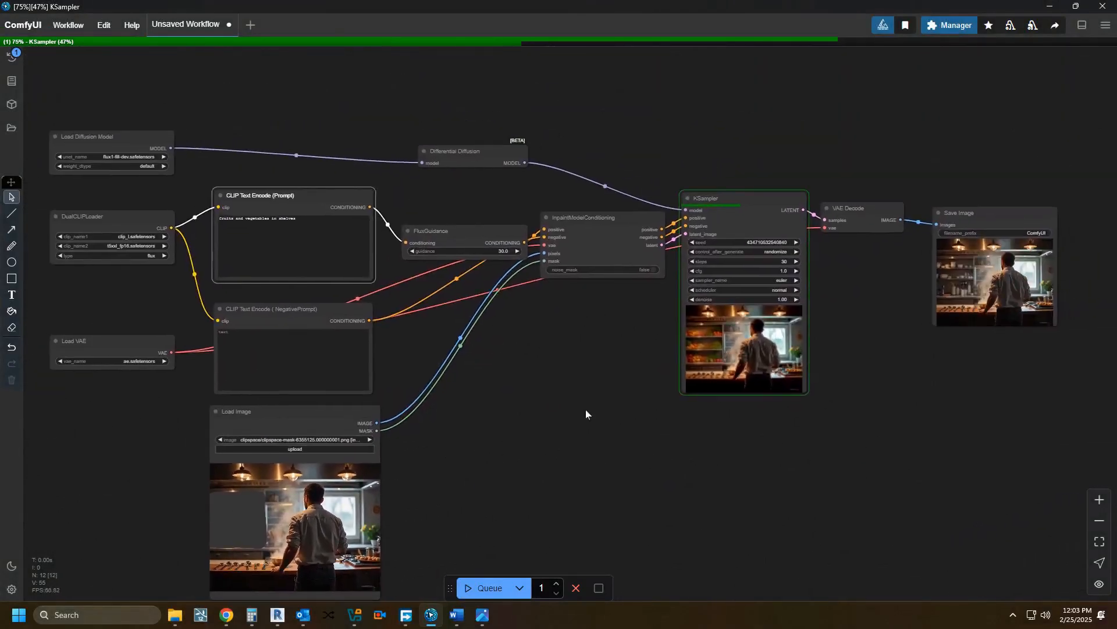
pyautogui.scroll(4, 686, 367)
pyautogui.scroll(4, 686, 367)
pyautogui.moveTo(612, 358); pyautogui.dragTo(298, 431)
pyautogui.scroll(3, 344, 410)
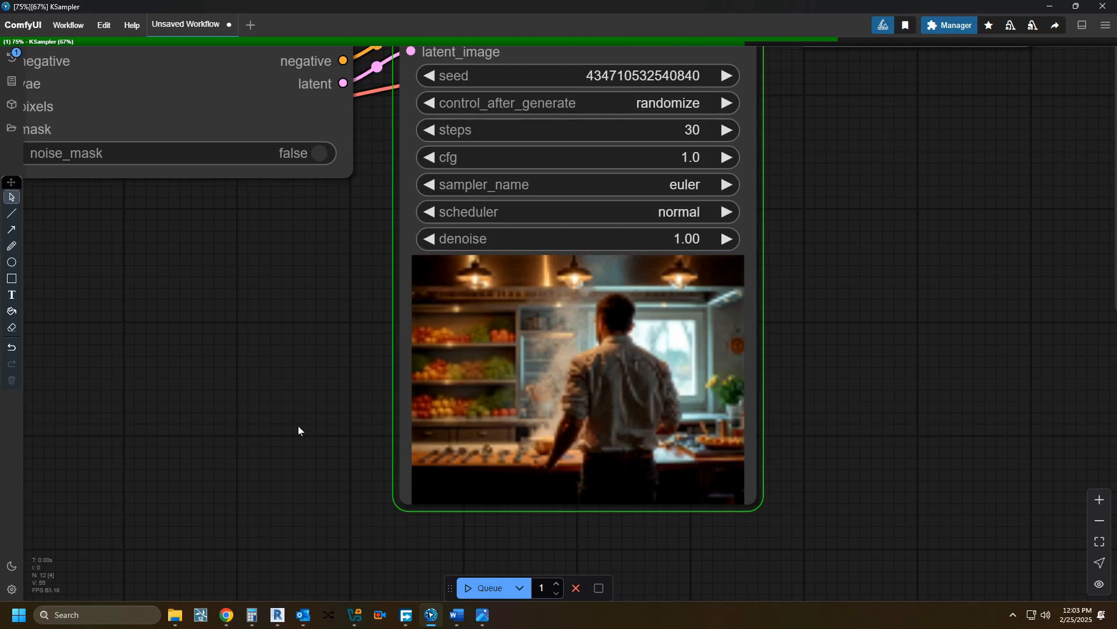
pyautogui.scroll(-3, 298, 425)
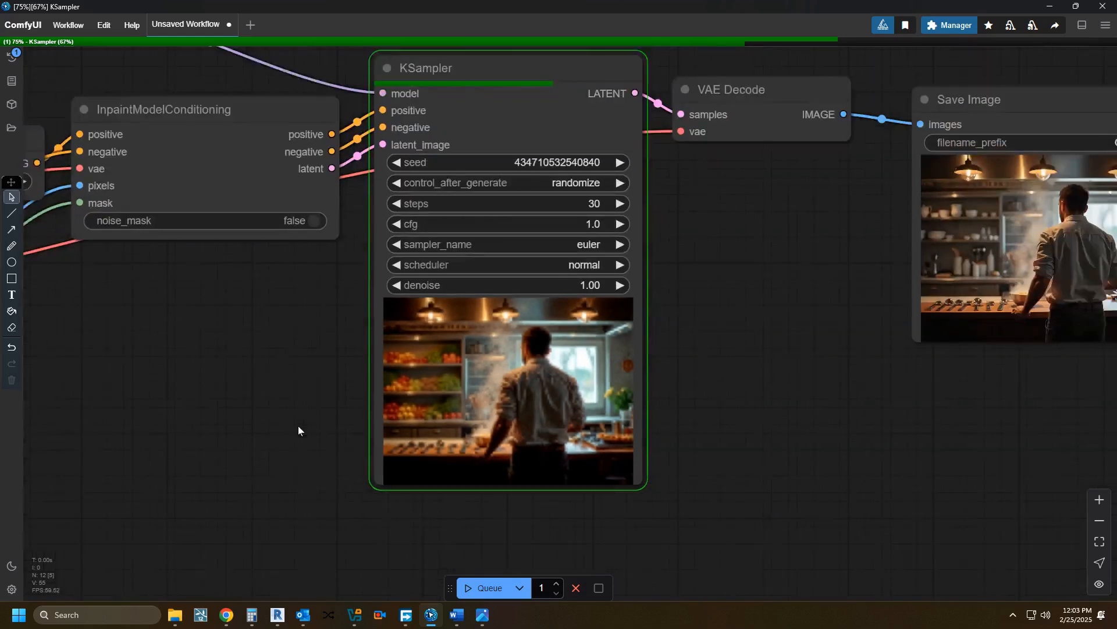
pyautogui.moveTo(298, 425); pyautogui.dragTo(349, 476)
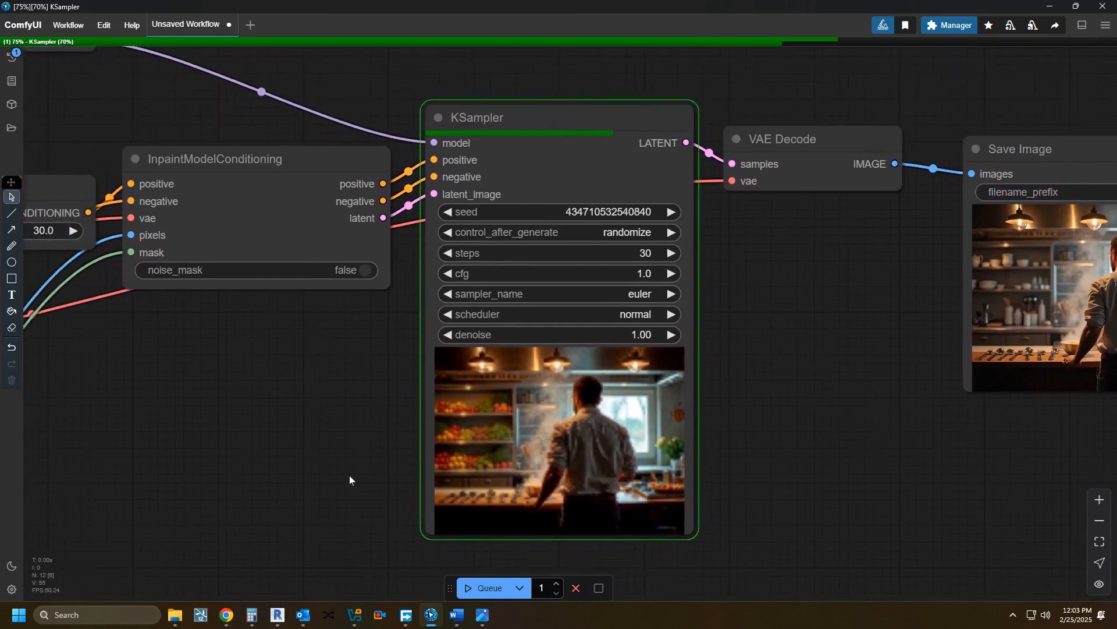
pyautogui.moveTo(350, 475); pyautogui.dragTo(812, 459)
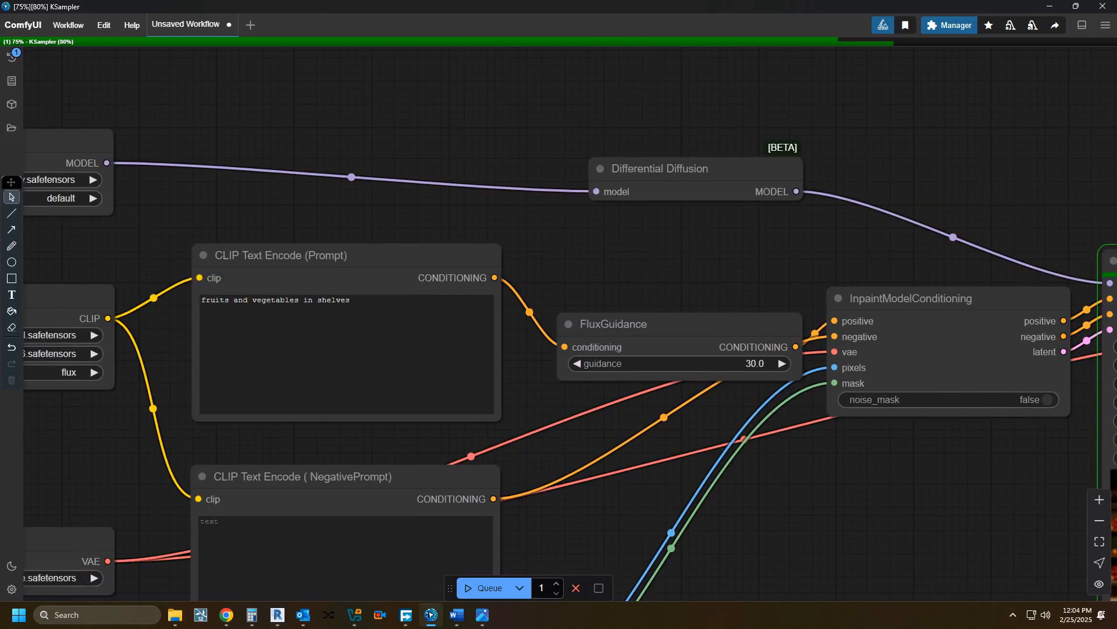
pyautogui.scroll(-1, 774, 488)
pyautogui.moveTo(774, 487); pyautogui.dragTo(651, 454)
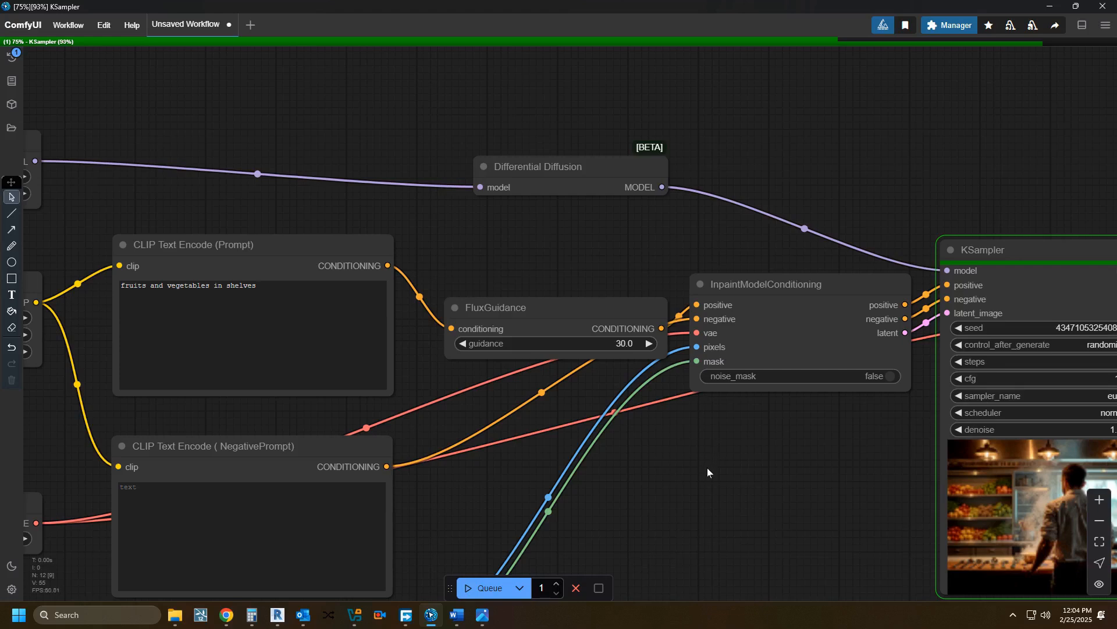
pyautogui.moveTo(707, 467); pyautogui.dragTo(264, 400)
pyautogui.moveTo(339, 407); pyautogui.dragTo(391, 484)
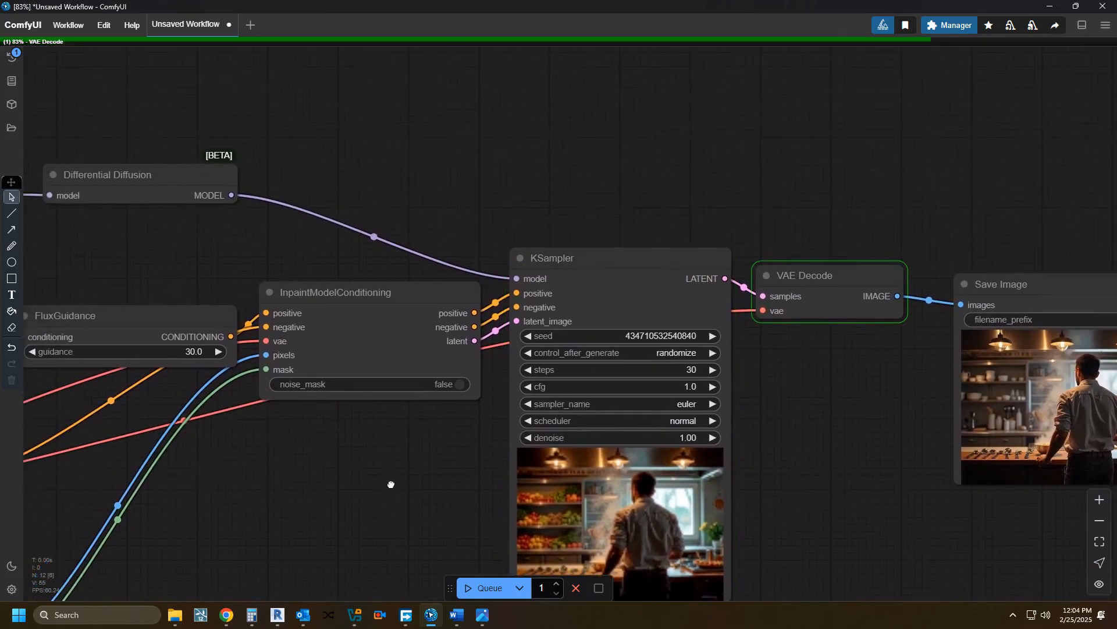
# Examine the generated kitchen picture in the Save Image node, checking the filled shelves and the cutlery on the counter.
pyautogui.moveTo(898, 464); pyautogui.dragTo(365, 425)
pyautogui.scroll(9, 549, 352)
pyautogui.scroll(-2, 364, 424)
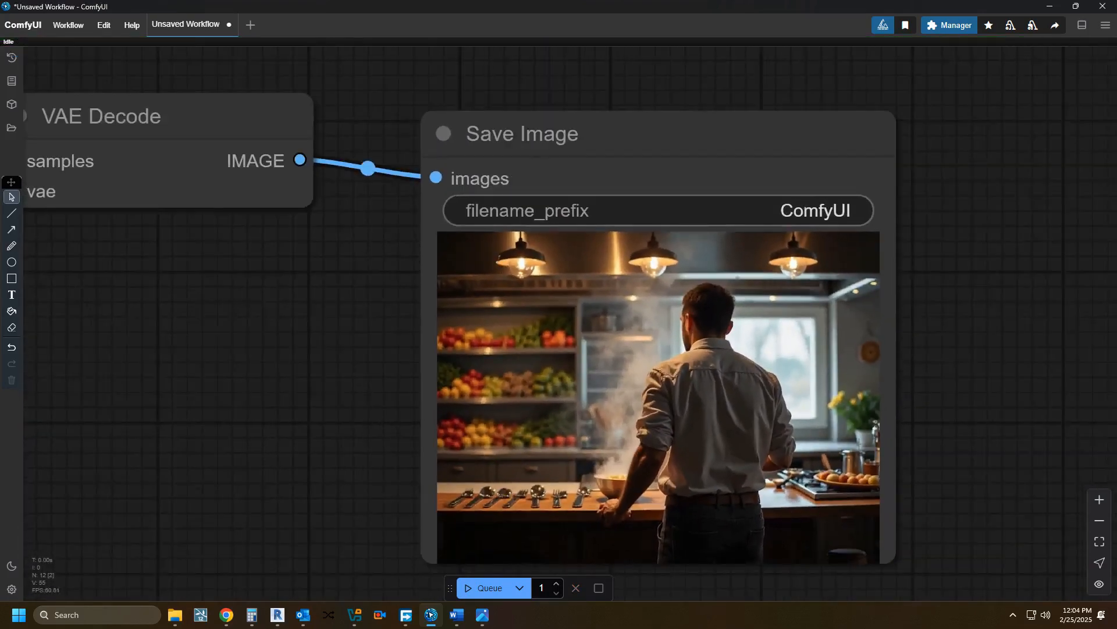
pyautogui.scroll(6, 472, 373)
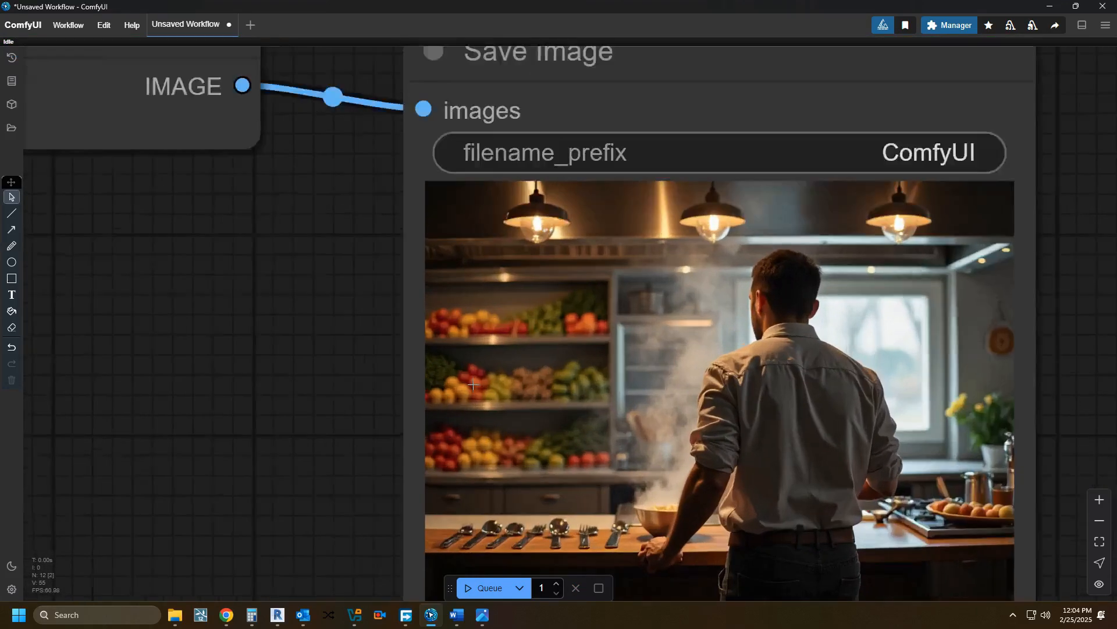
pyautogui.scroll(-4, 518, 457)
pyautogui.moveTo(518, 457); pyautogui.dragTo(434, 362)
# Load ComfyUI_00217_.png from the ComfyUI output folder into the Load Image node.
pyautogui.scroll(-5, 434, 362)
pyautogui.moveTo(327, 422); pyautogui.dragTo(915, 431)
pyautogui.scroll(-2, 616, 431)
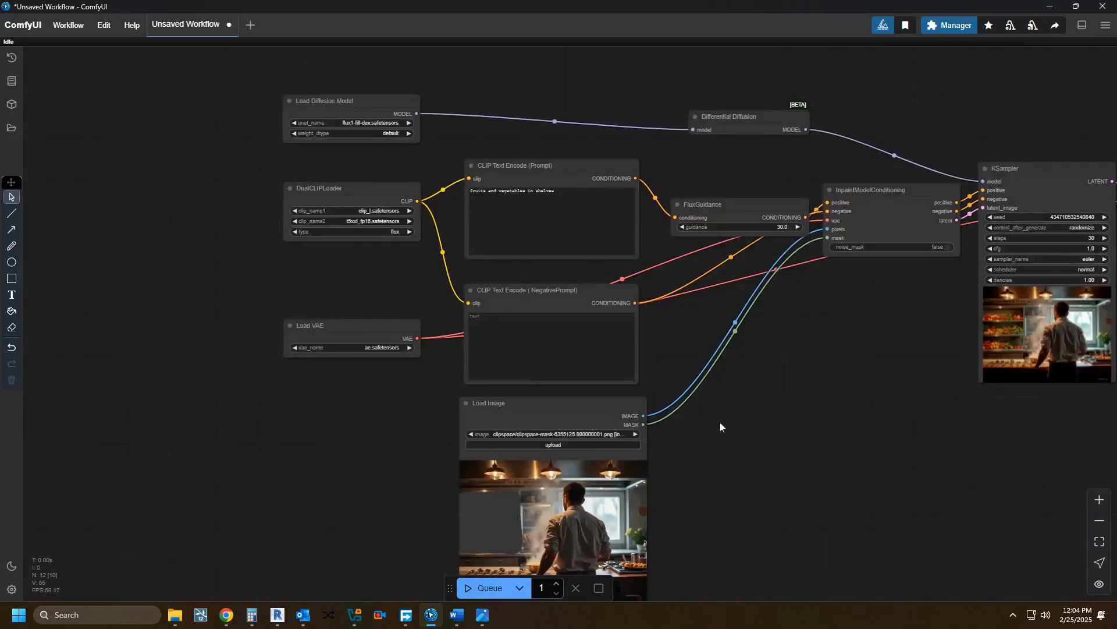
pyautogui.scroll(-1, 721, 422)
pyautogui.moveTo(720, 421); pyautogui.dragTo(840, 511)
pyautogui.scroll(4, 802, 422)
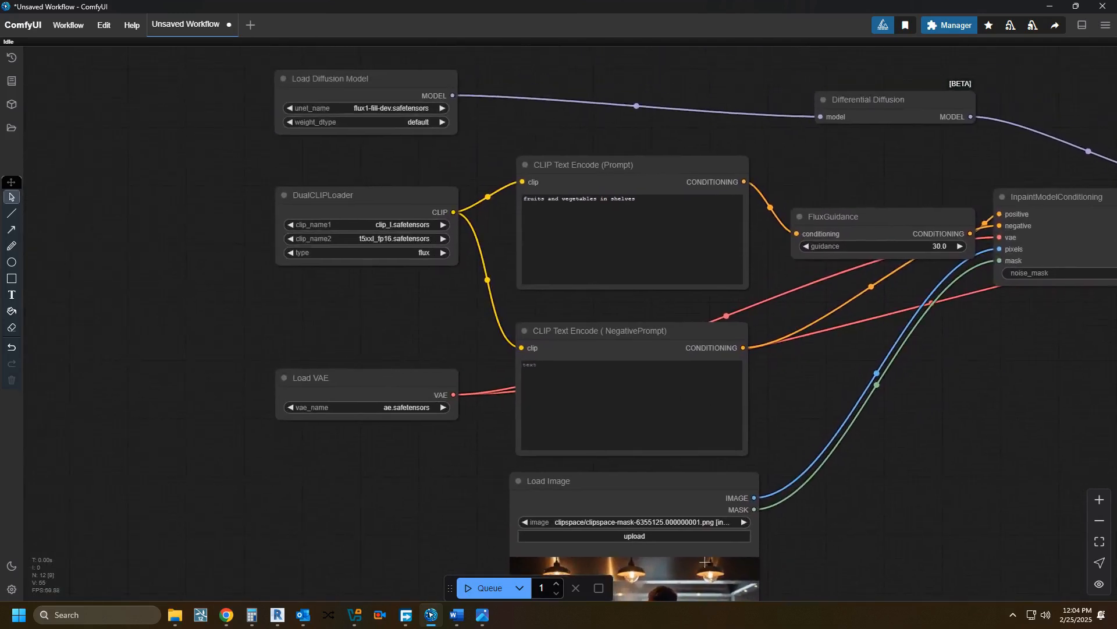
pyautogui.click(634, 535)
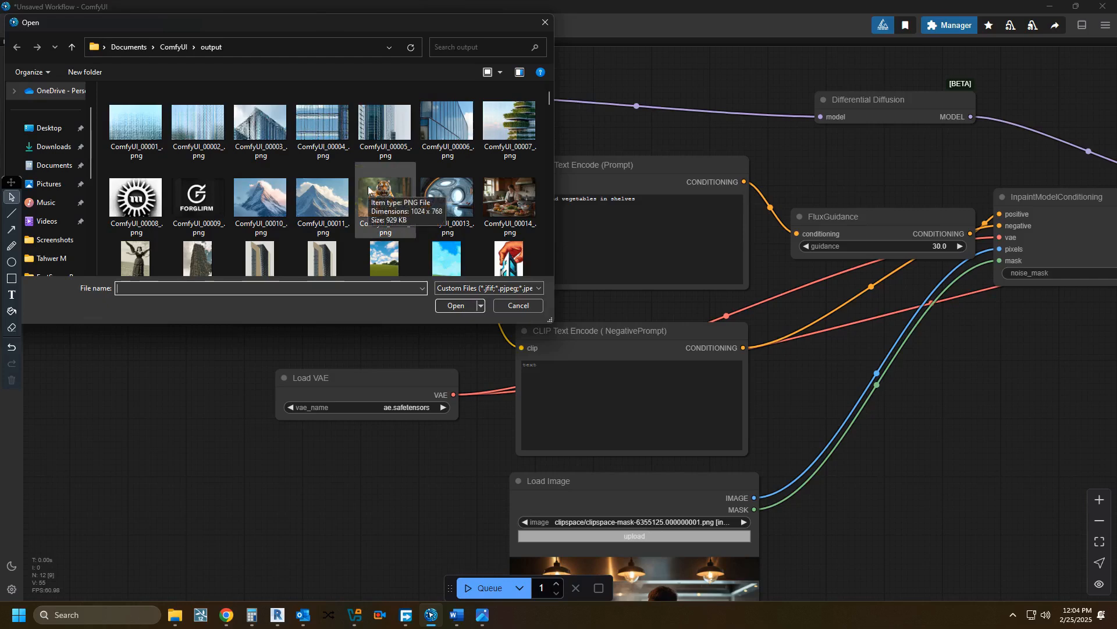
pyautogui.scroll(-2, 368, 189)
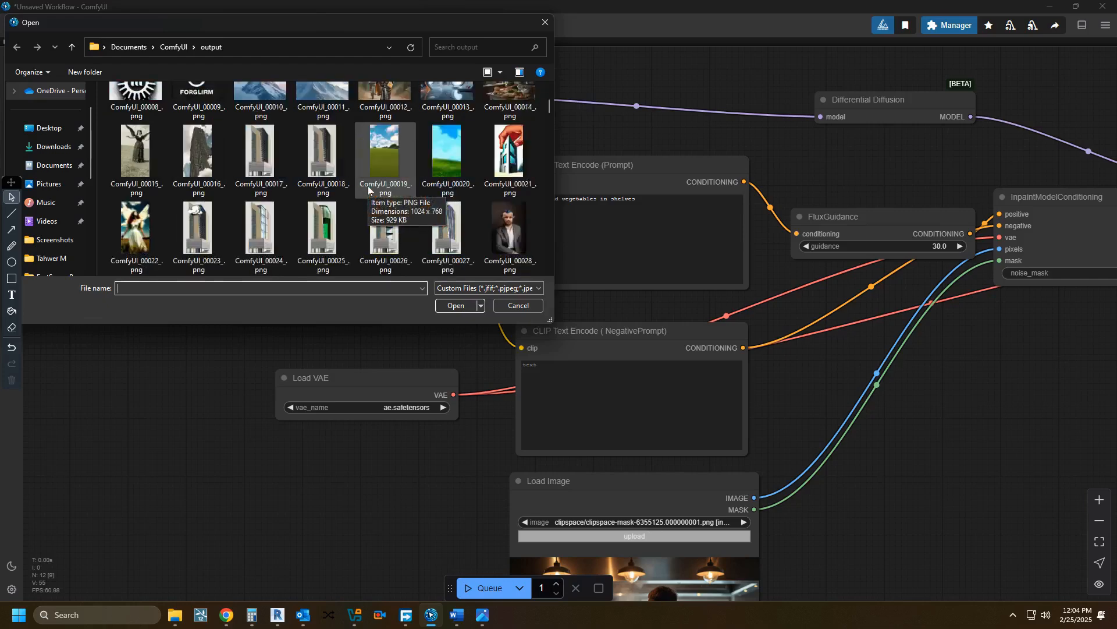
pyautogui.scroll(-2, 410, 188)
pyautogui.scroll(-14, 410, 187)
pyautogui.scroll(-12, 411, 189)
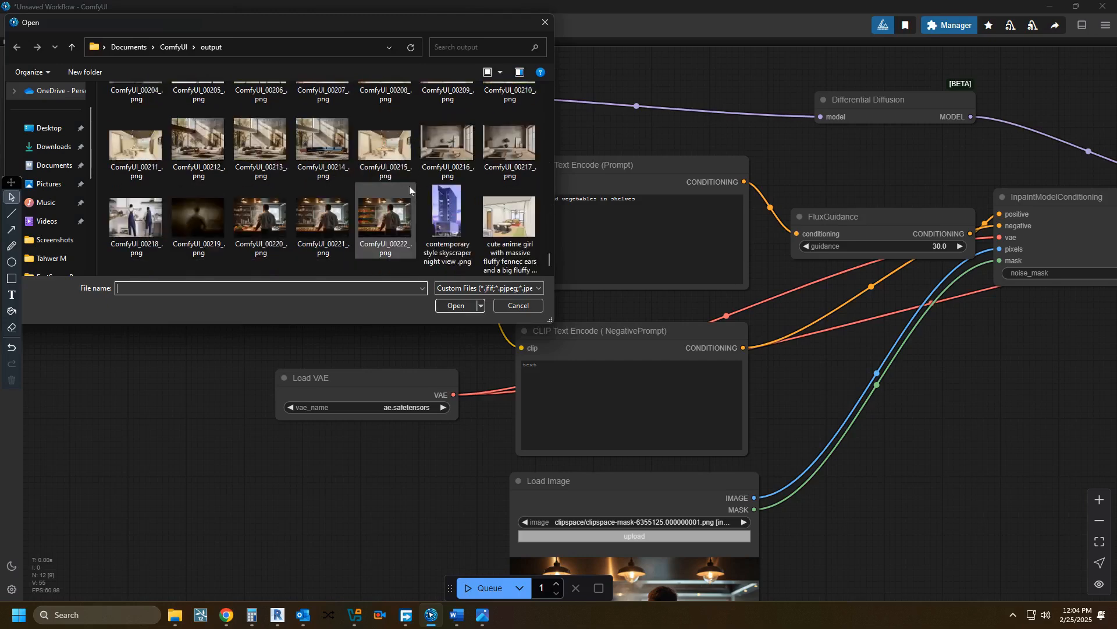
pyautogui.scroll(1, 409, 186)
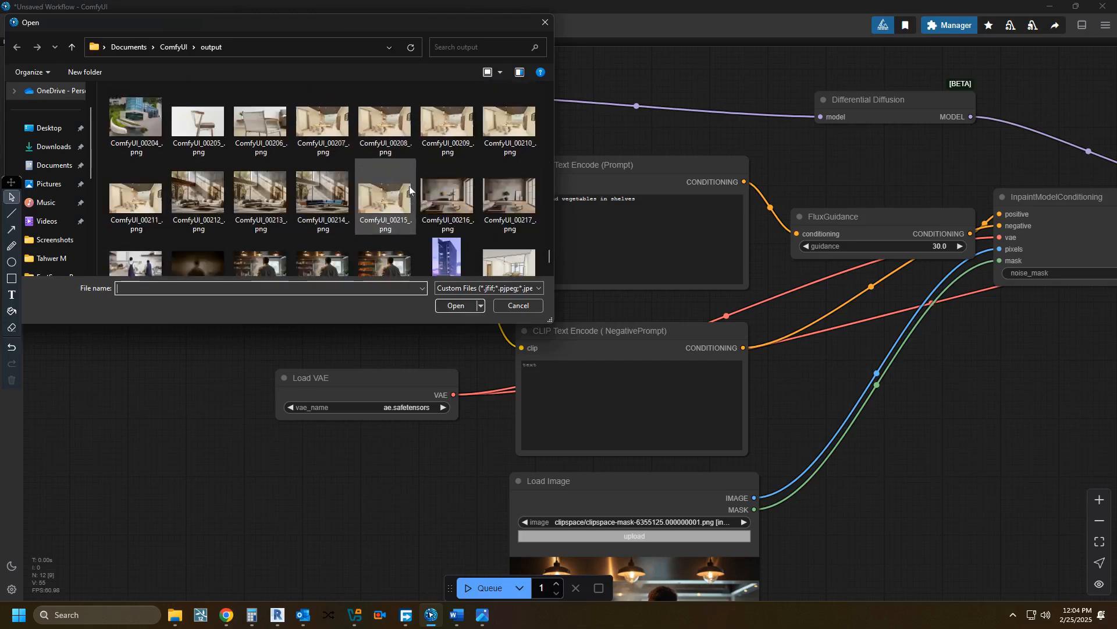
pyautogui.click(525, 211)
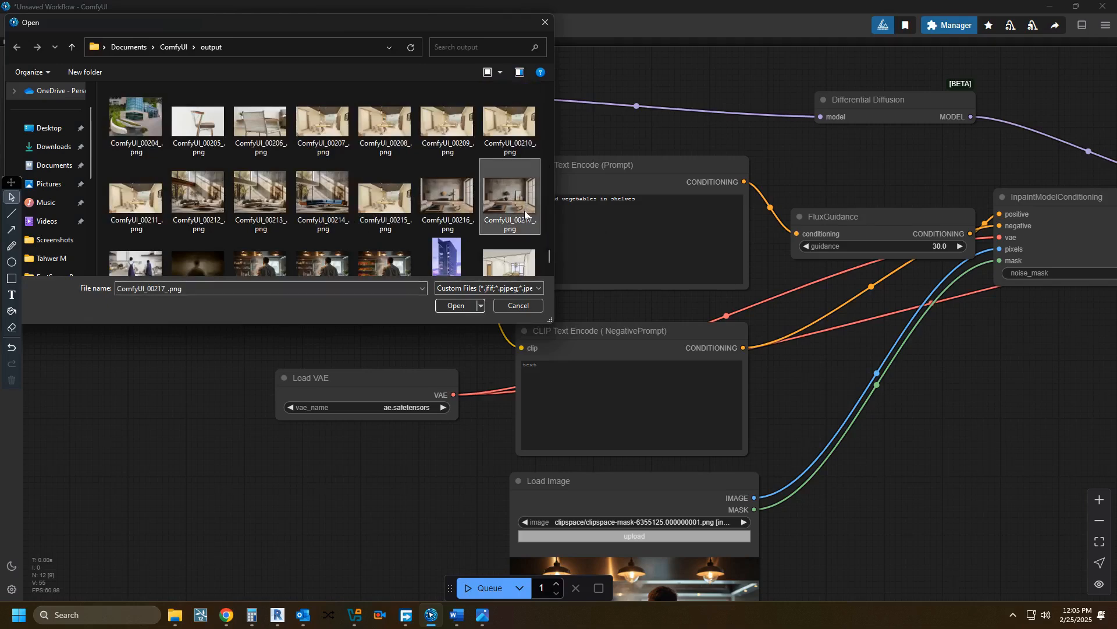
pyautogui.doubleClick(525, 210)
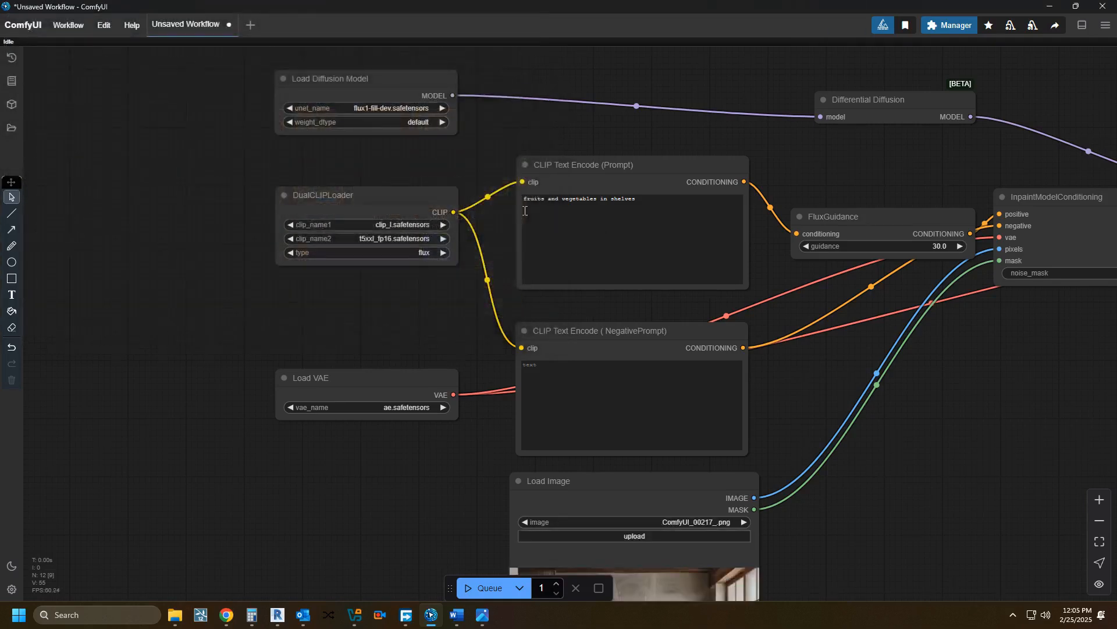
# Open the living room picture from the Load Image node in MaskEditor and set the mask layer colour to white.
pyautogui.moveTo(415, 266); pyautogui.dragTo(266, 97)
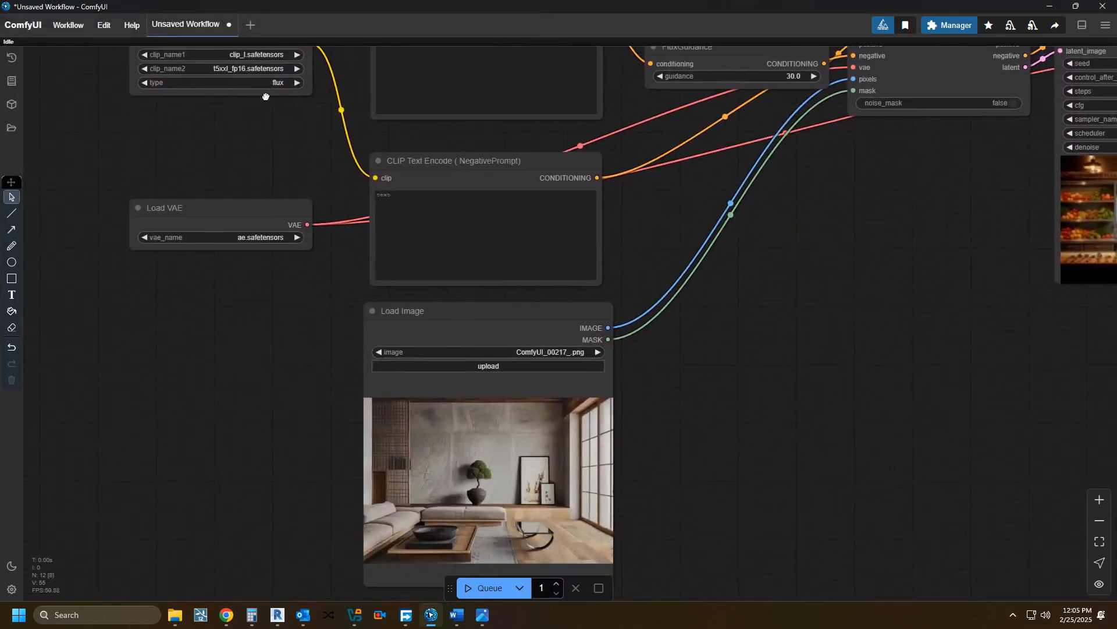
pyautogui.moveTo(485, 530); pyautogui.dragTo(474, 411)
pyautogui.scroll(6, 474, 410)
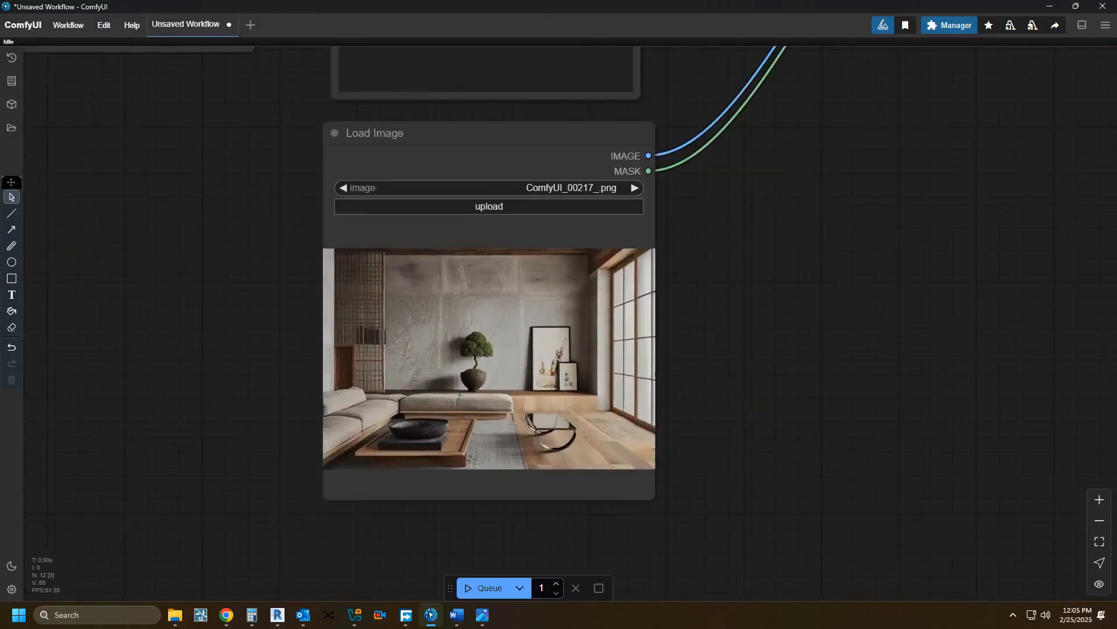
pyautogui.scroll(1, 474, 410)
pyautogui.rightClick(504, 411)
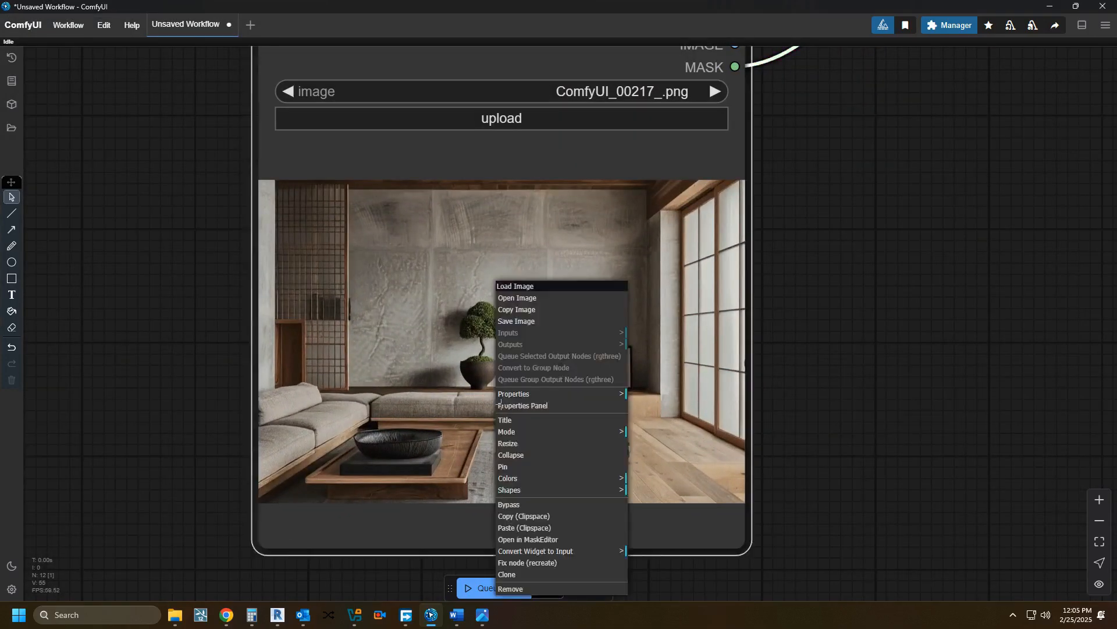
pyautogui.click(532, 541)
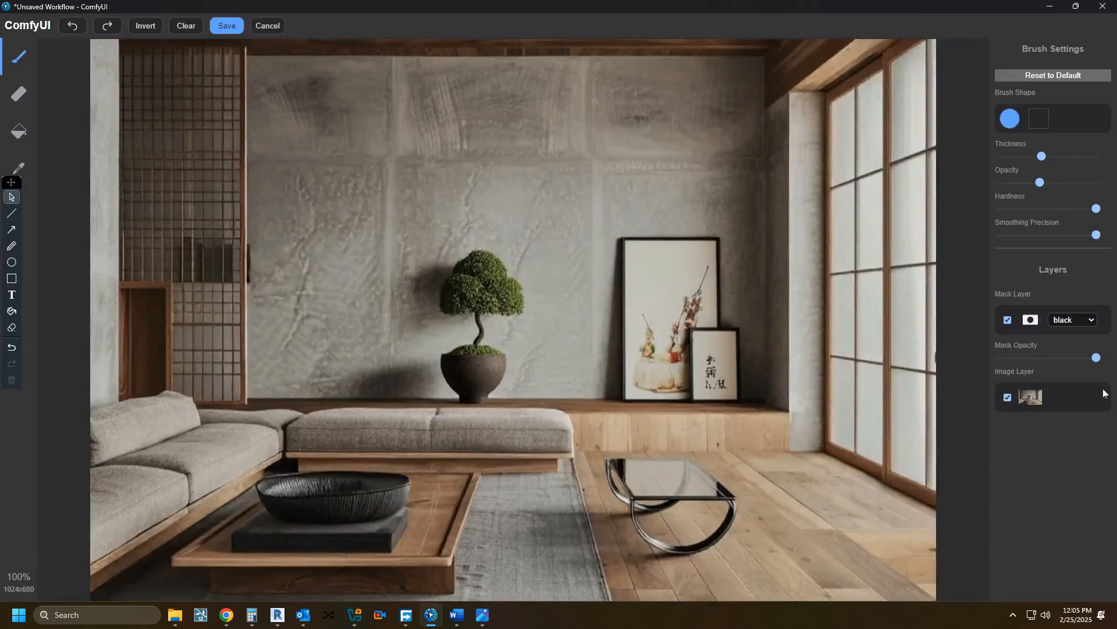
pyautogui.click(1071, 320)
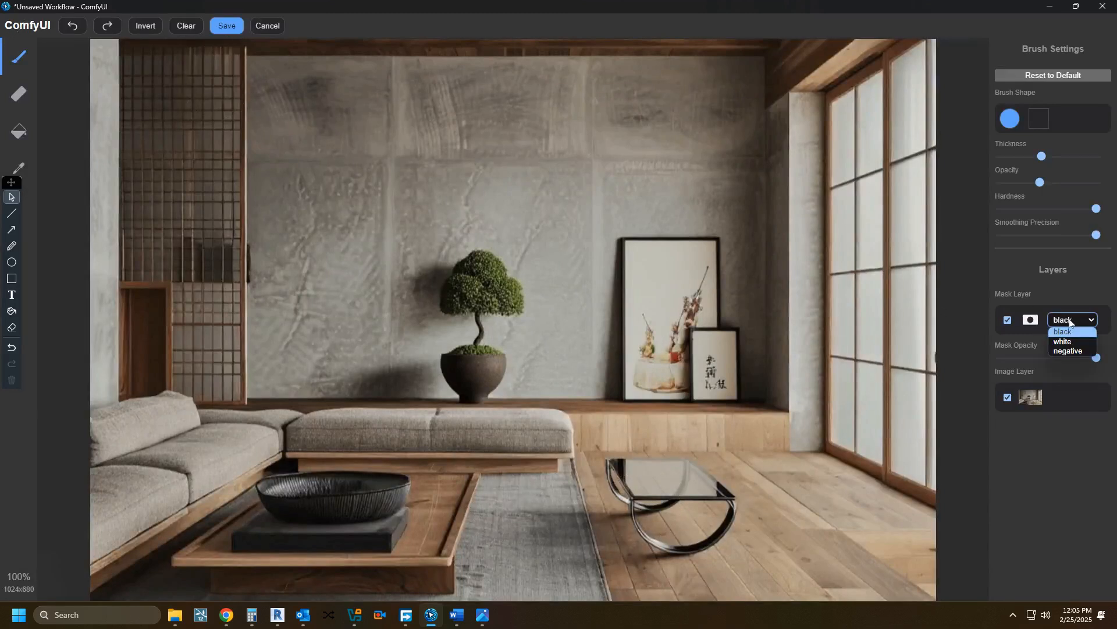
pyautogui.click(1072, 338)
# Paint a mask over the small glass table on the wooden floor, lower the mask opacity and save the mask.
pyautogui.moveTo(654, 530)
pyautogui.mouseDown()
pyautogui.moveTo(630, 478)
pyautogui.moveTo(692, 476)
pyautogui.moveTo(698, 515)
pyautogui.moveTo(673, 524)
pyautogui.moveTo(684, 526)
pyautogui.mouseUp()
pyautogui.moveTo(1080, 356); pyautogui.dragTo(1057, 357)
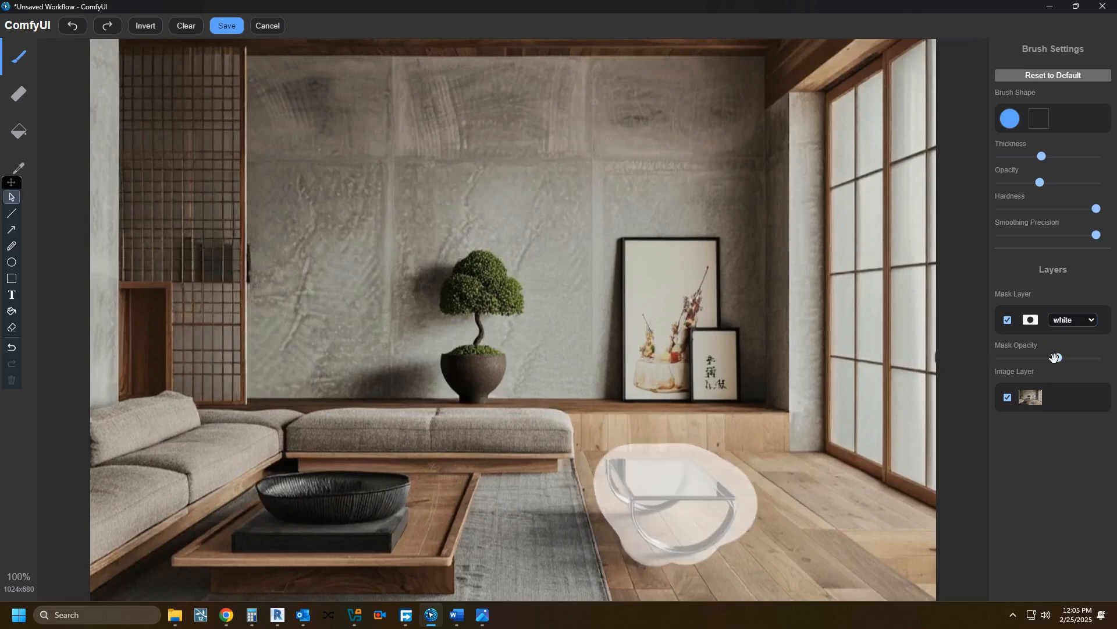
pyautogui.moveTo(675, 534)
pyautogui.mouseDown()
pyautogui.moveTo(713, 523)
pyautogui.moveTo(706, 512)
pyautogui.moveTo(633, 481)
pyautogui.moveTo(660, 500)
pyautogui.moveTo(690, 497)
pyautogui.moveTo(696, 529)
pyautogui.mouseUp()
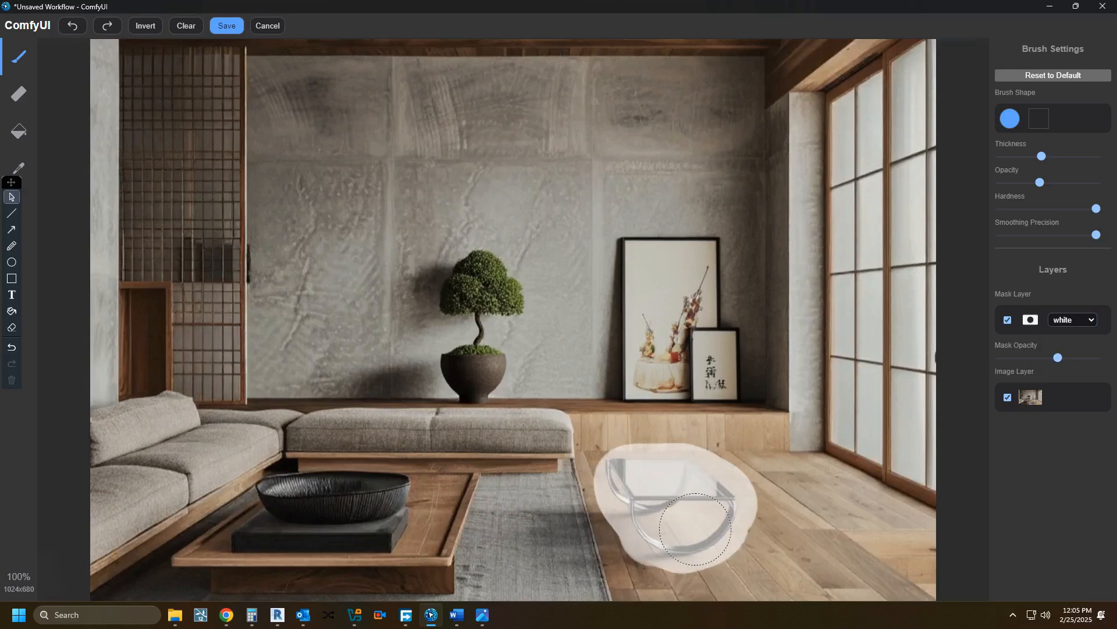
pyautogui.click(236, 27)
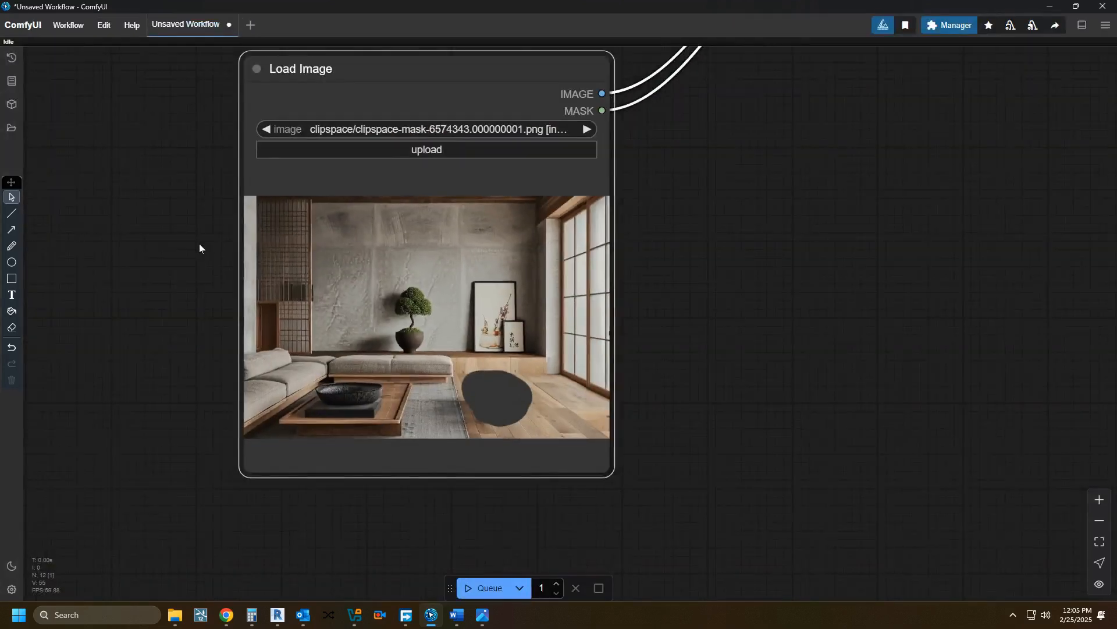
# Reopen the masked living room picture in MaskEditor, set the mask layer to white and make it partly transparent.
pyautogui.scroll(-3, 198, 244)
pyautogui.moveTo(198, 243); pyautogui.dragTo(374, 347)
pyautogui.scroll(3, 375, 347)
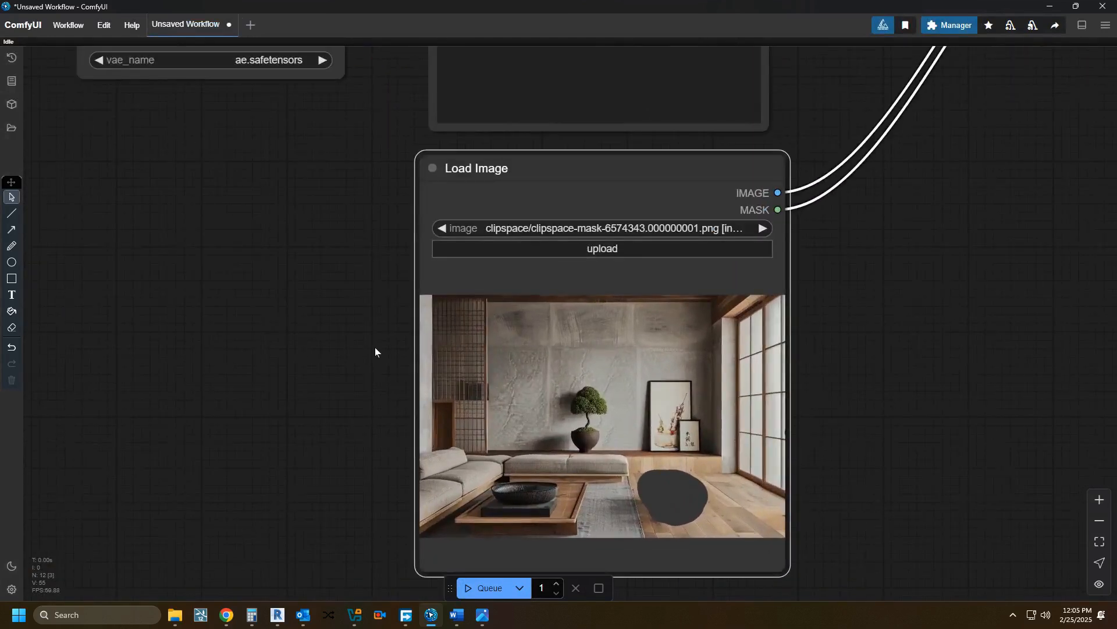
pyautogui.scroll(-6, 375, 347)
pyautogui.moveTo(501, 394); pyautogui.dragTo(704, 284)
pyautogui.scroll(3, 473, 438)
pyautogui.scroll(6, 603, 331)
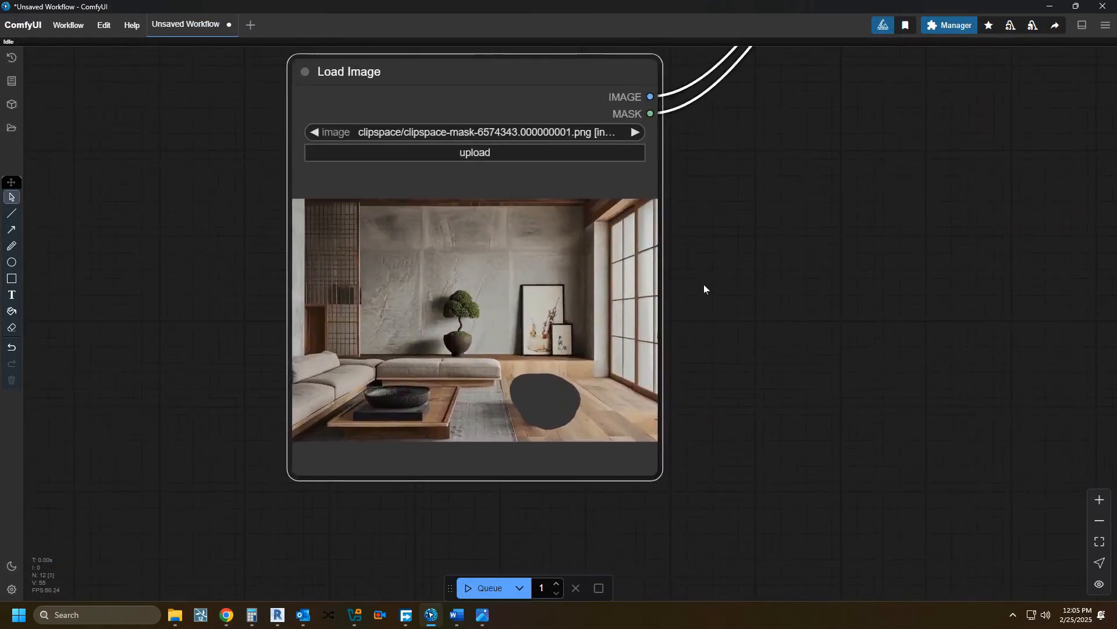
pyautogui.rightClick(485, 320)
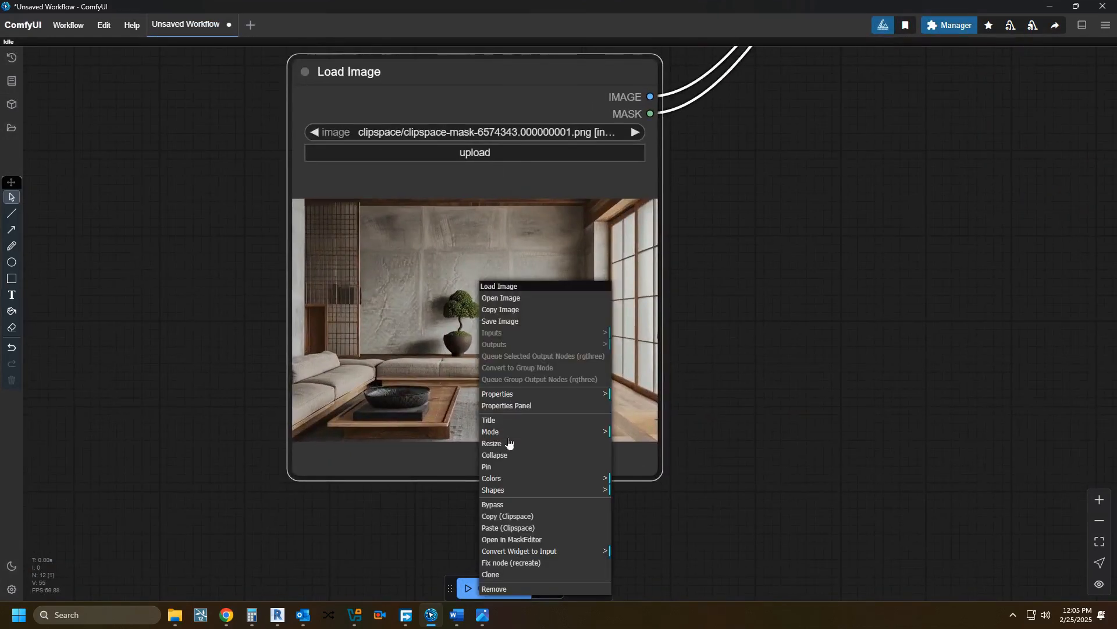
pyautogui.click(529, 538)
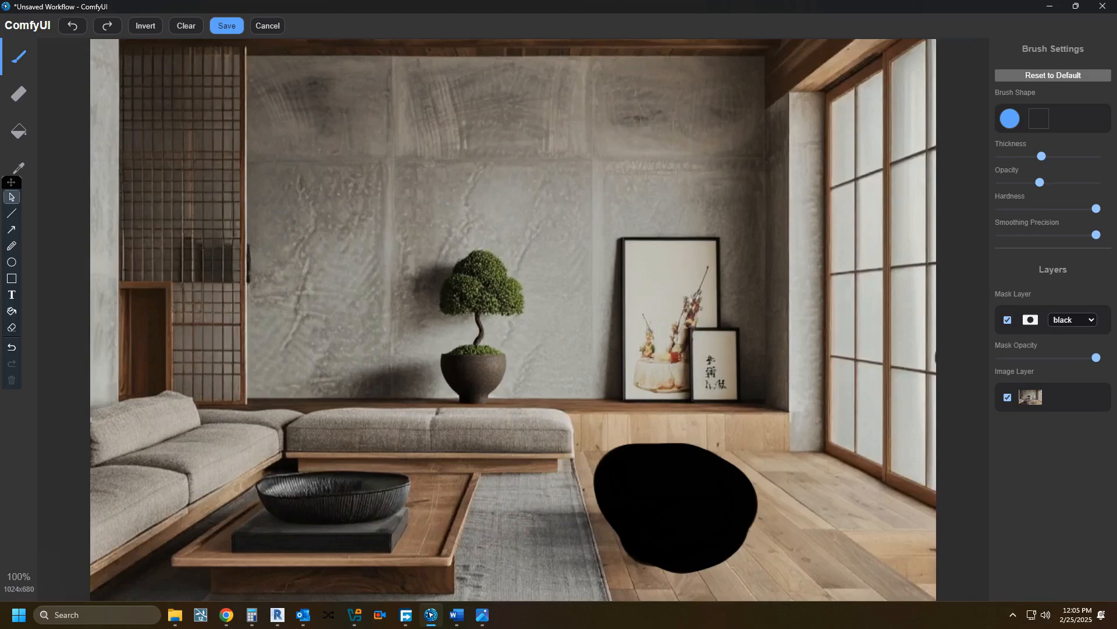
pyautogui.moveTo(1057, 360); pyautogui.dragTo(1047, 358)
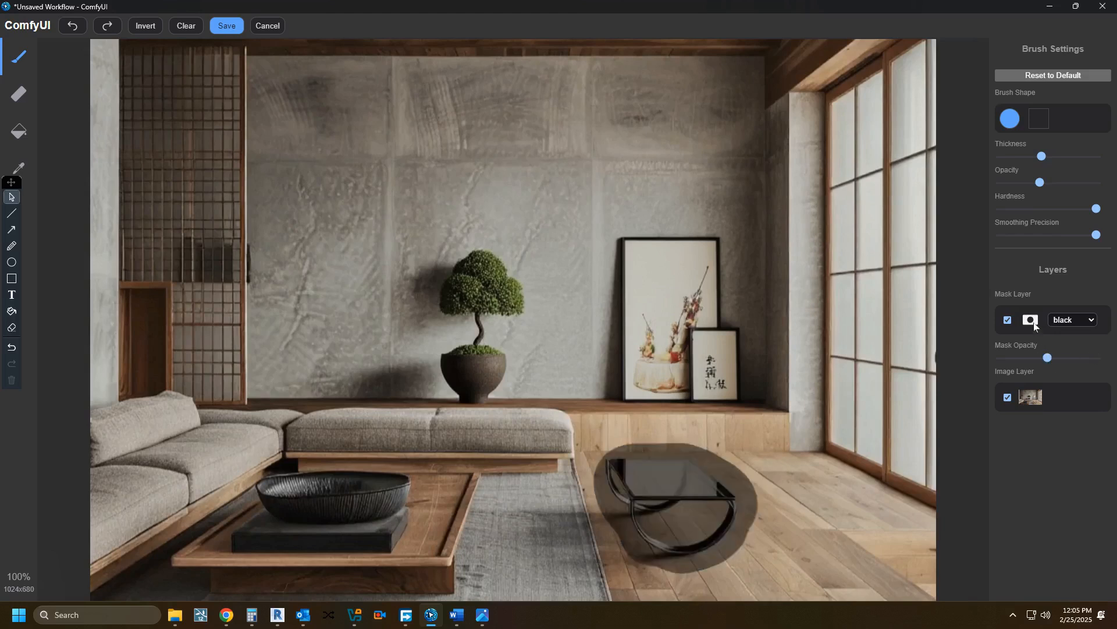
pyautogui.click(1058, 321)
pyautogui.click(1066, 340)
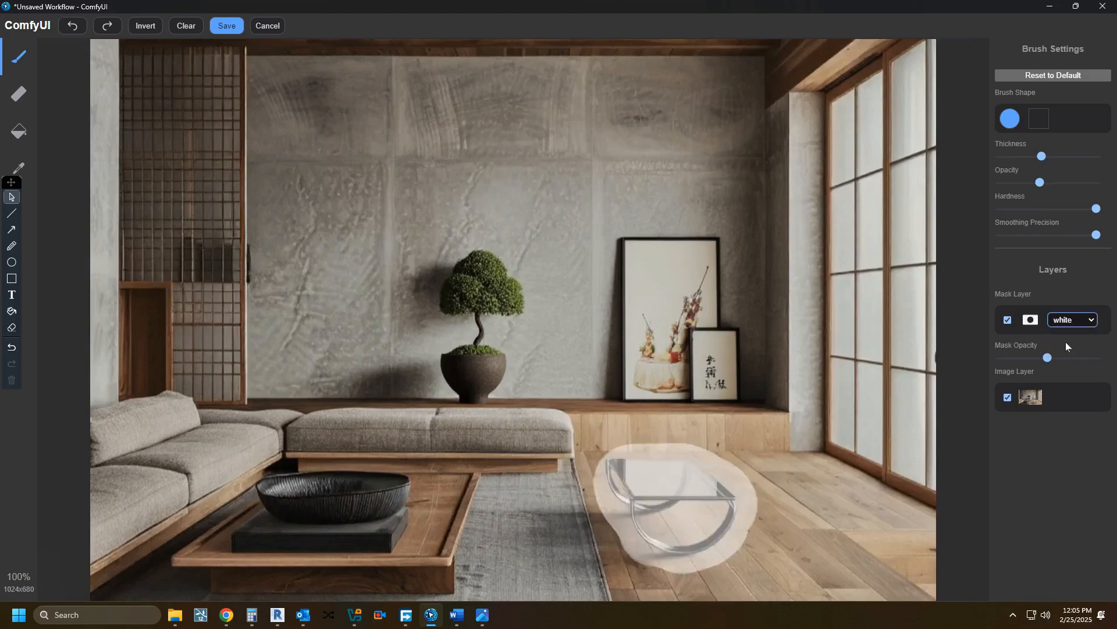
pyautogui.moveTo(1060, 357)
pyautogui.mouseDown()
pyautogui.moveTo(1024, 359)
pyautogui.moveTo(1073, 360)
pyautogui.mouseUp()
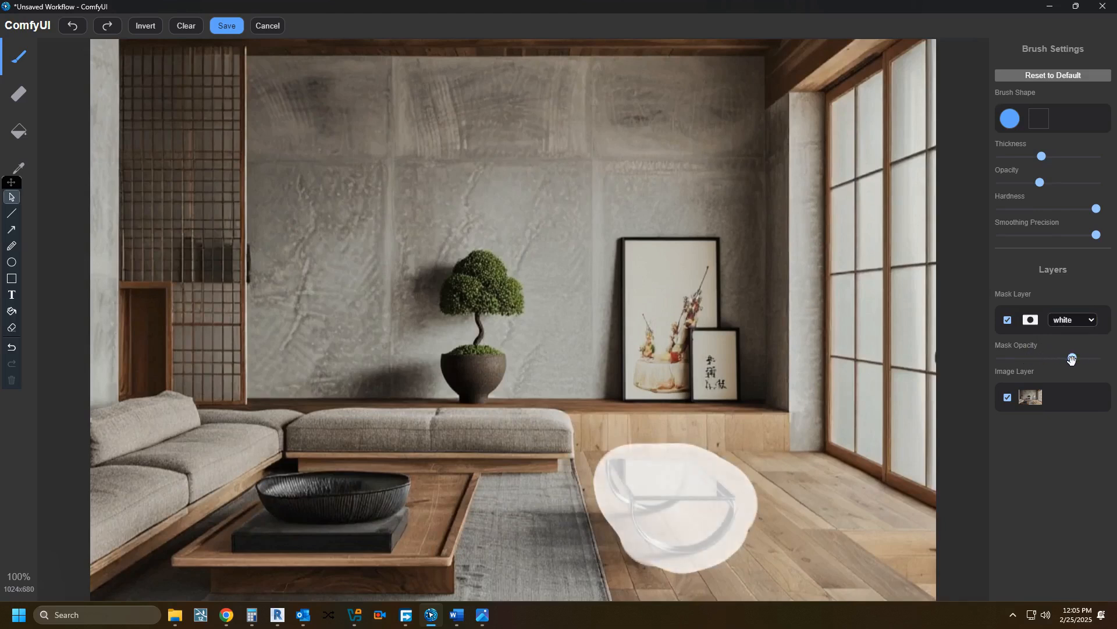
# Take a screen snip of the living room picture with its white mask in MaskEditor.
pyautogui.press('super+shift+s')
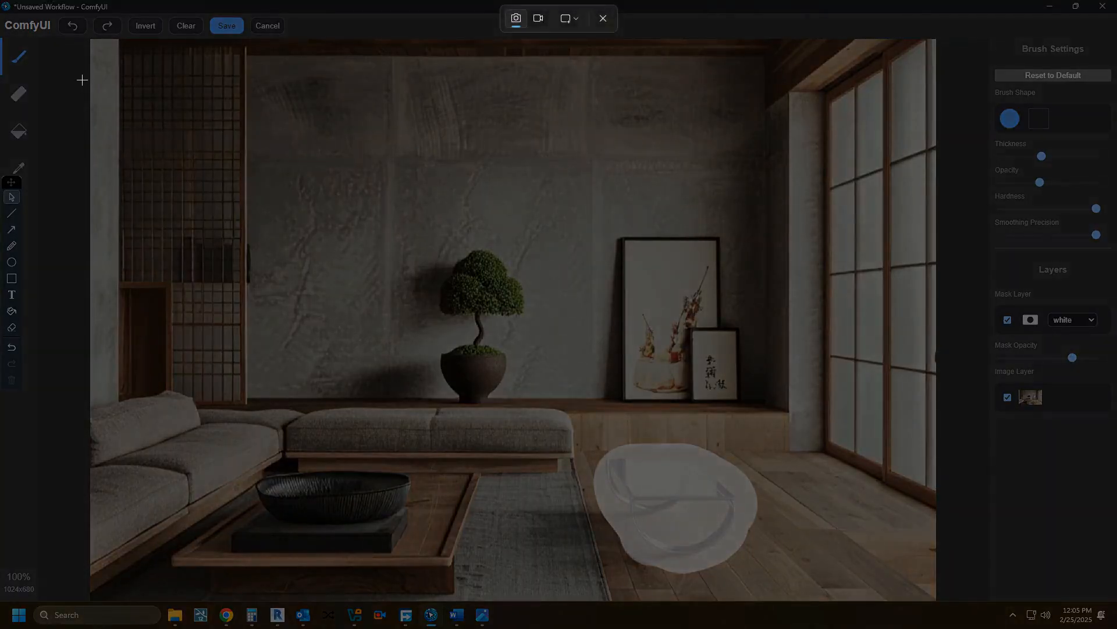
pyautogui.moveTo(103, 42); pyautogui.dragTo(219, 177)
pyautogui.moveTo(302, 274); pyautogui.dragTo(935, 599)
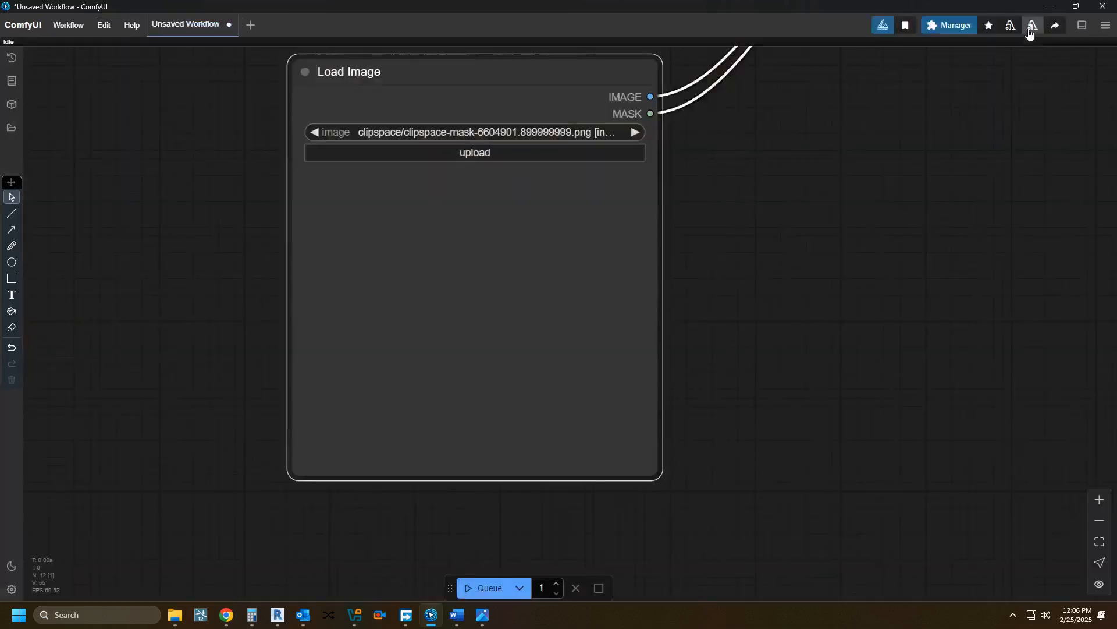
# Replace the positive prompt with "Japanese style wood table".
pyautogui.scroll(-3, 435, 375)
pyautogui.moveTo(553, 380); pyautogui.dragTo(570, 523)
pyautogui.scroll(5, 367, 254)
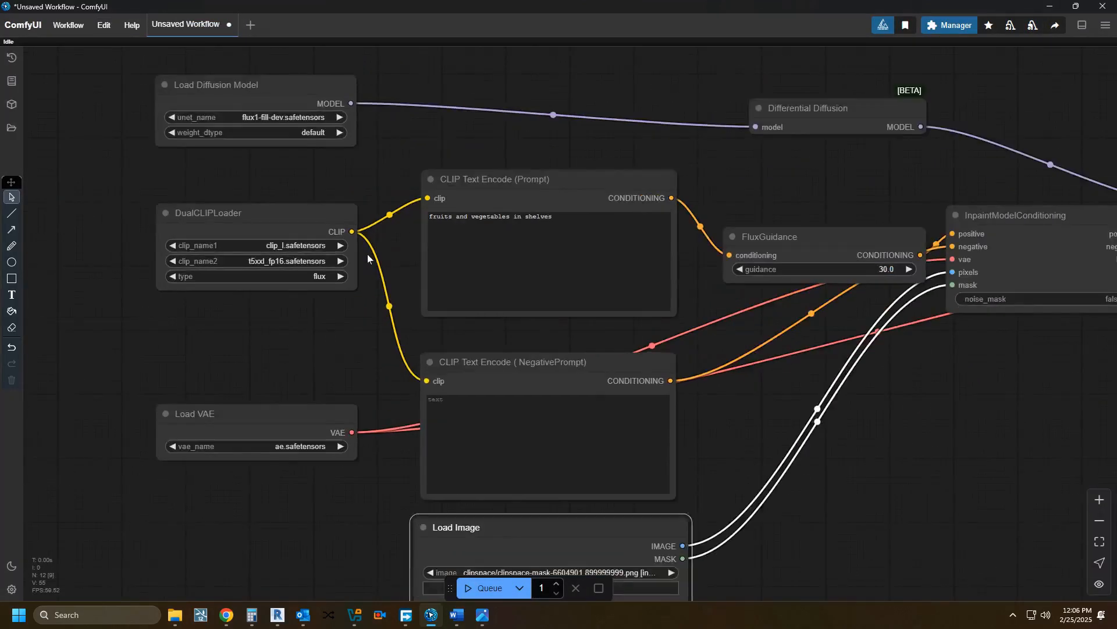
pyautogui.scroll(-2, 464, 284)
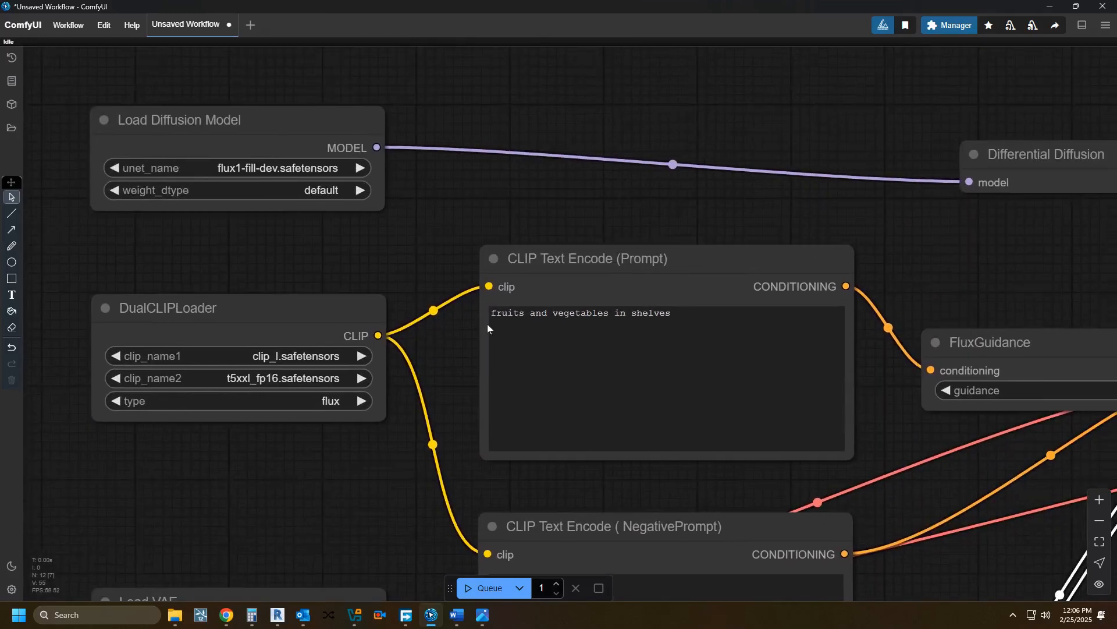
pyautogui.tripleClick(526, 313)
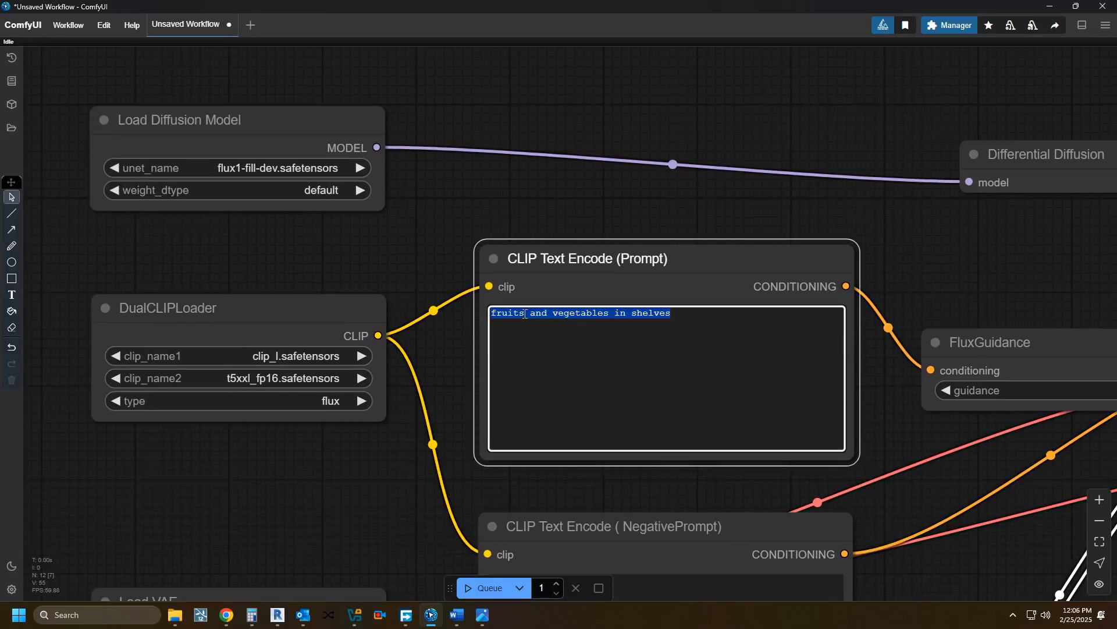
pyautogui.write('Jpa')
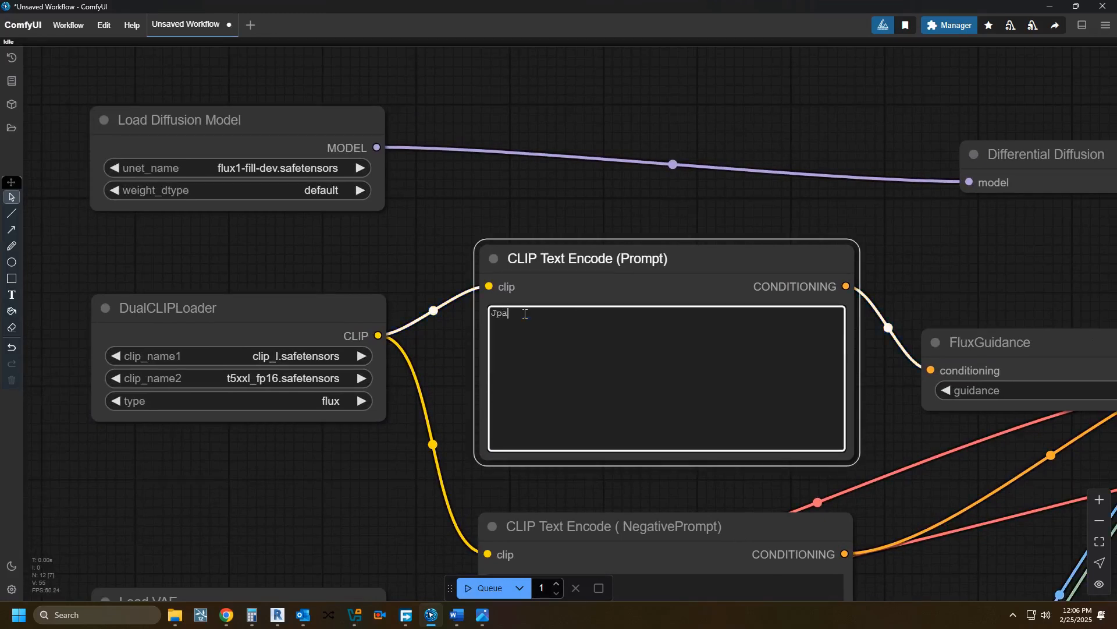
pyautogui.press('BackSpace')
pyautogui.press('BackSpace')
pyautogui.write('apanese style wood table')
# Queue the generation for the masked living room picture.
pyautogui.scroll(-2, 394, 478)
pyautogui.moveTo(394, 479); pyautogui.dragTo(345, 333)
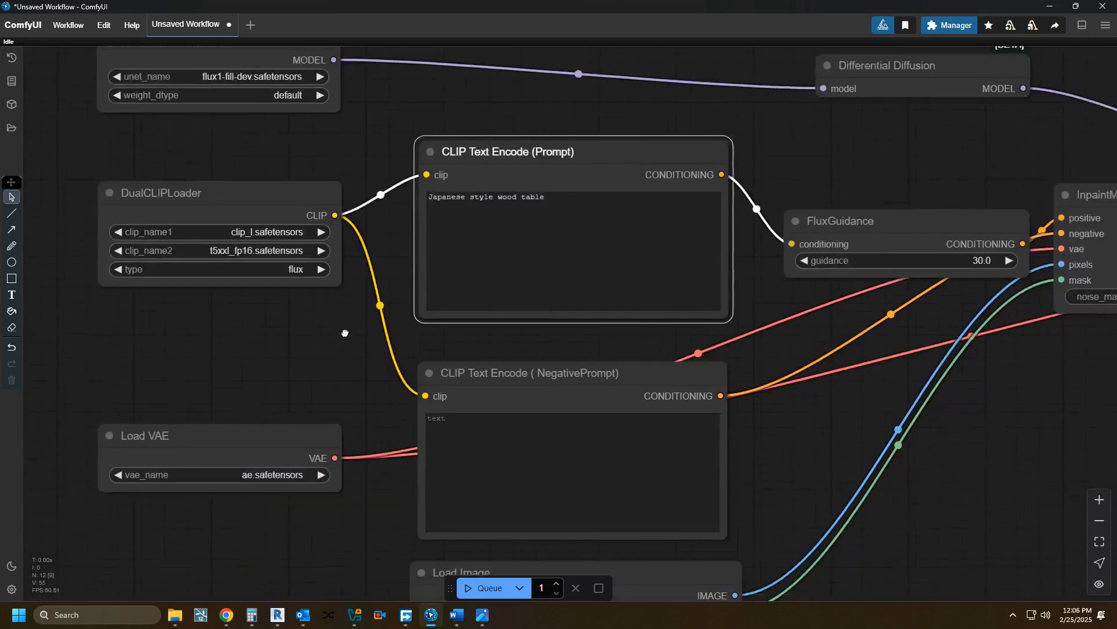
pyautogui.scroll(-1, 352, 501)
pyautogui.moveTo(351, 501); pyautogui.dragTo(400, 396)
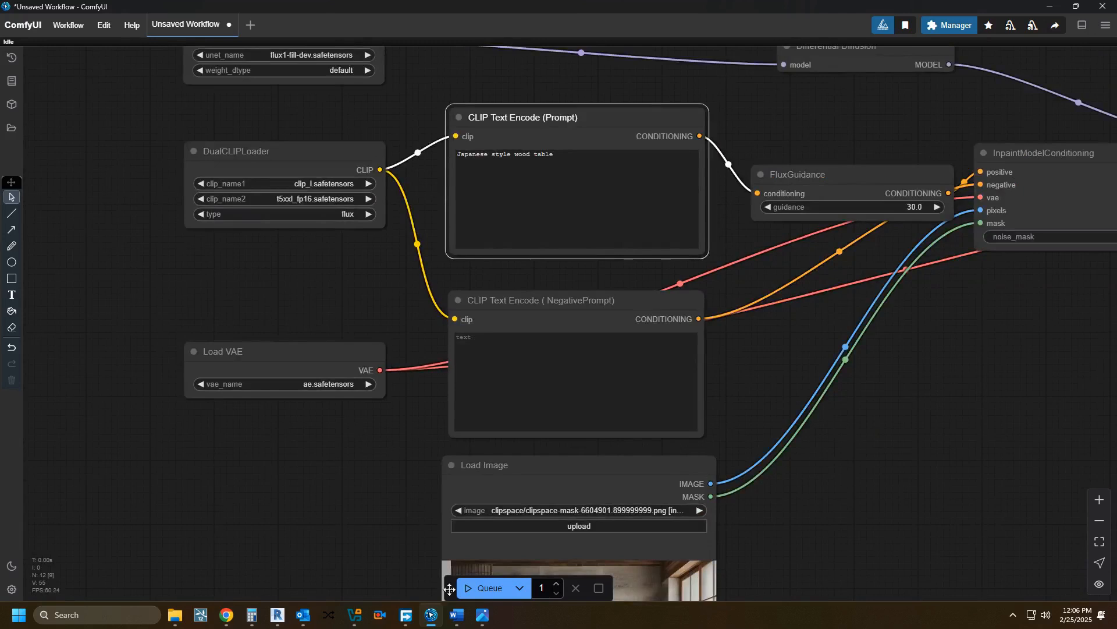
pyautogui.hotkey('ctrl', 'Return')
pyautogui.click(492, 587)
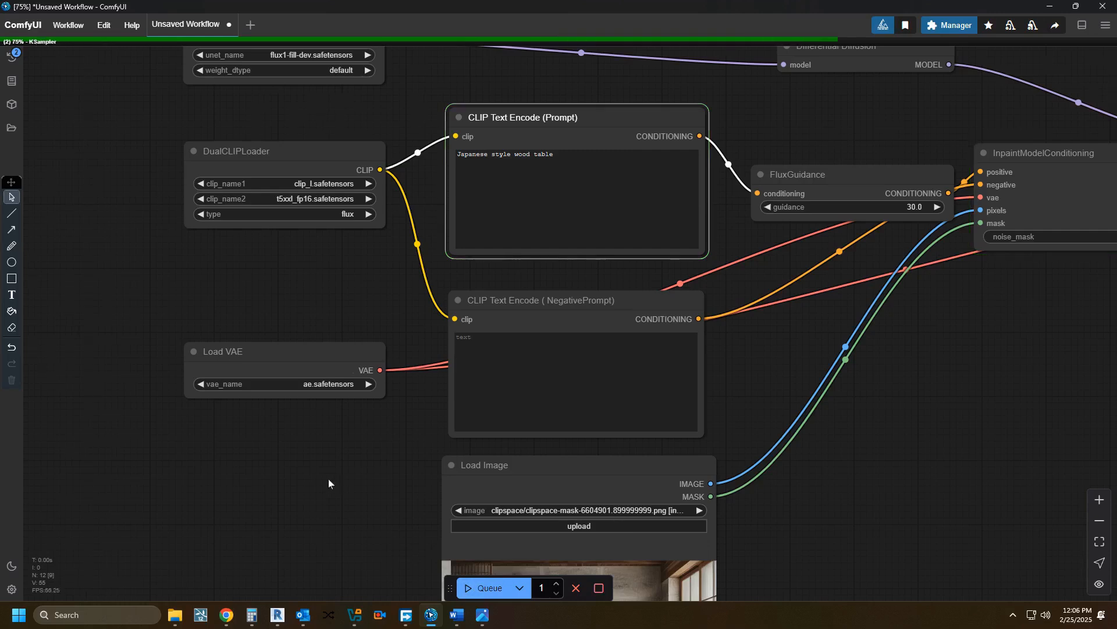
# Follow the running workflow from the prompt nodes to the KSampler node.
pyautogui.moveTo(334, 479); pyautogui.dragTo(158, 494)
pyautogui.scroll(-1, 159, 494)
pyautogui.moveTo(606, 468); pyautogui.dragTo(564, 429)
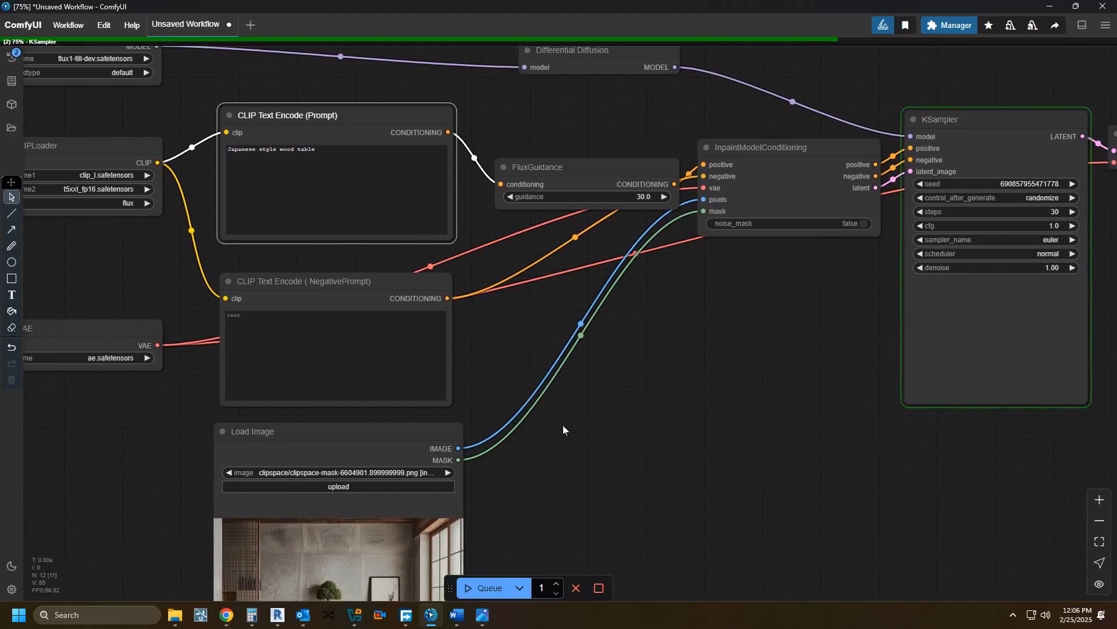
# Watch the wood table take shape in the KSampler preview and compare it with the masked Load Image picture.
pyautogui.moveTo(821, 427); pyautogui.dragTo(693, 412)
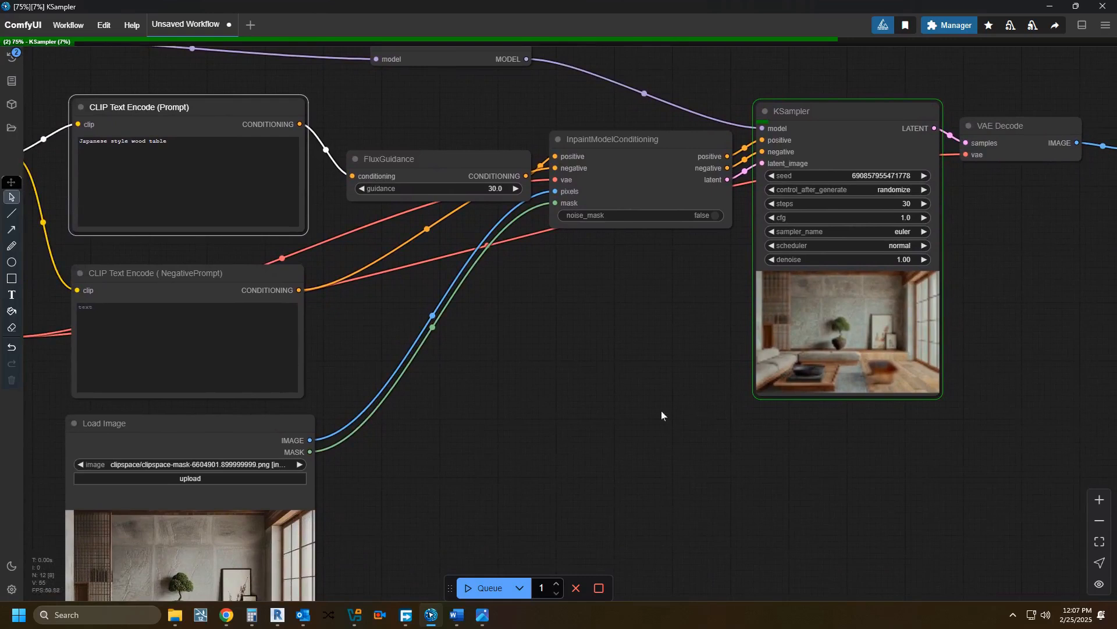
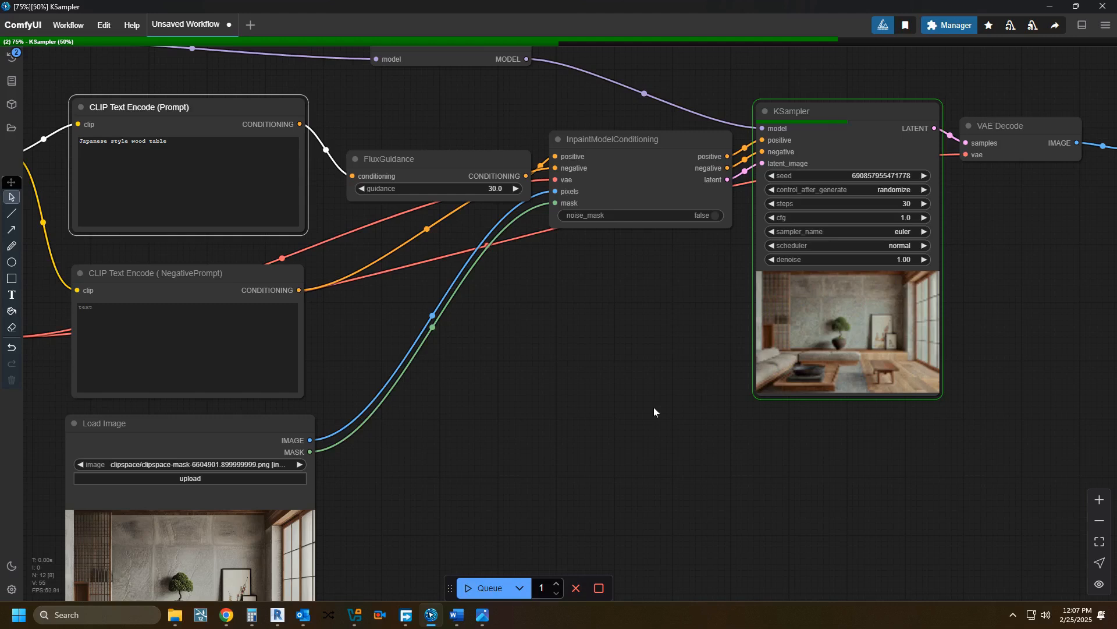
pyautogui.moveTo(589, 416); pyautogui.dragTo(717, 513)
pyautogui.moveTo(633, 430); pyautogui.dragTo(661, 466)
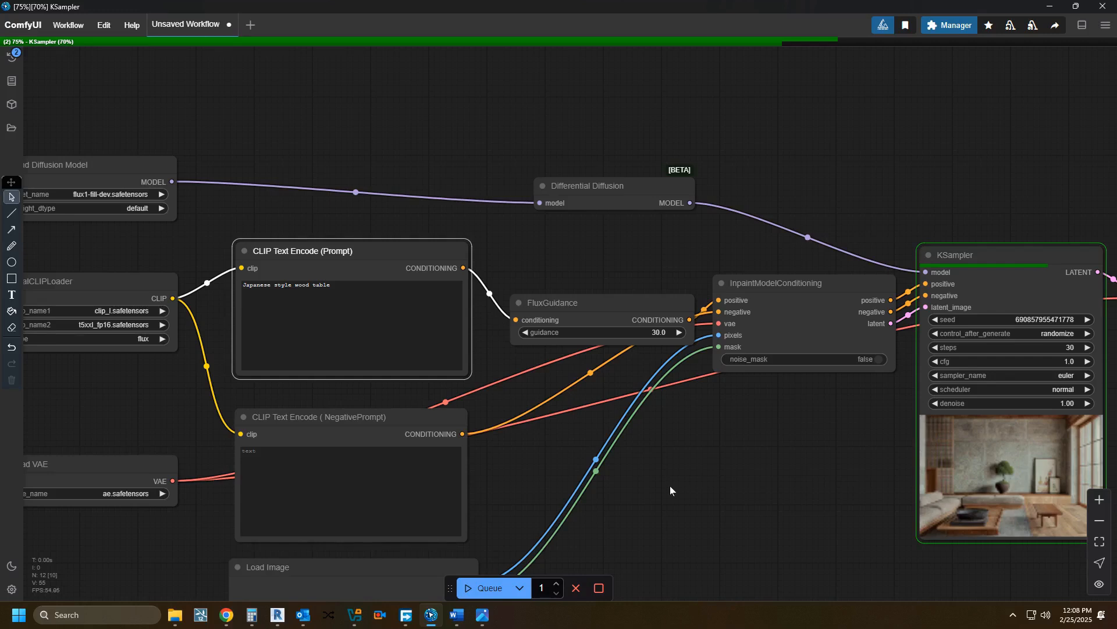
pyautogui.moveTo(665, 465); pyautogui.dragTo(499, 375)
pyautogui.scroll(-1, 660, 455)
pyautogui.scroll(-3, 500, 375)
pyautogui.scroll(3, 578, 513)
pyautogui.scroll(-2, 577, 505)
pyautogui.scroll(2, 575, 496)
pyautogui.moveTo(553, 486); pyautogui.dragTo(619, 487)
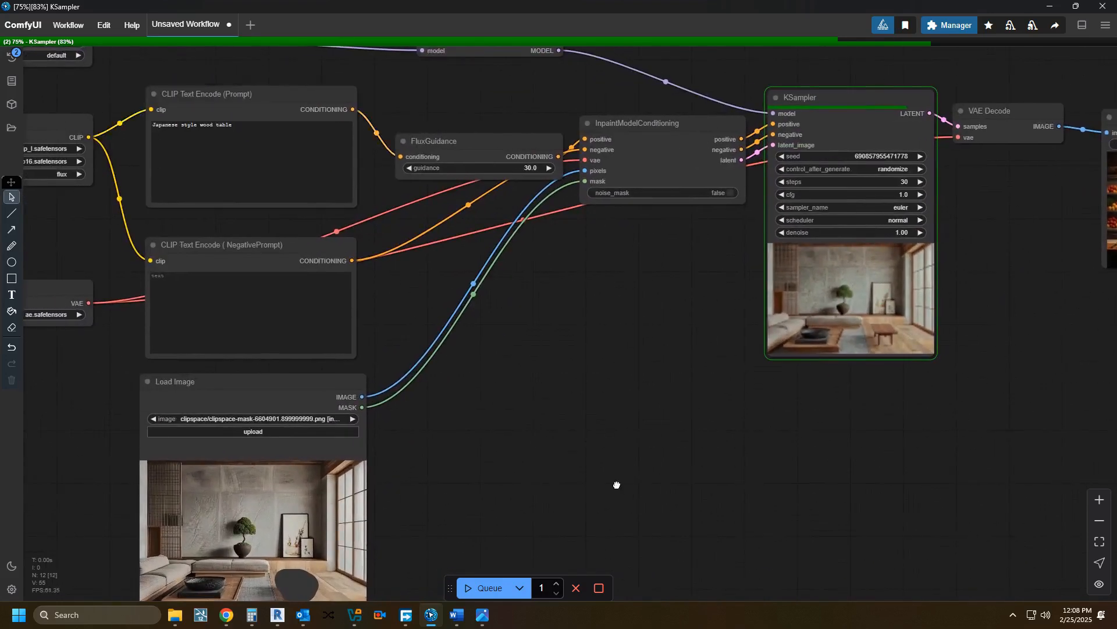
# Add an Image Comparer (rgthree) node in the empty area below the InpaintModelConditioning node.
pyautogui.doubleClick(617, 484)
pyautogui.write('im')
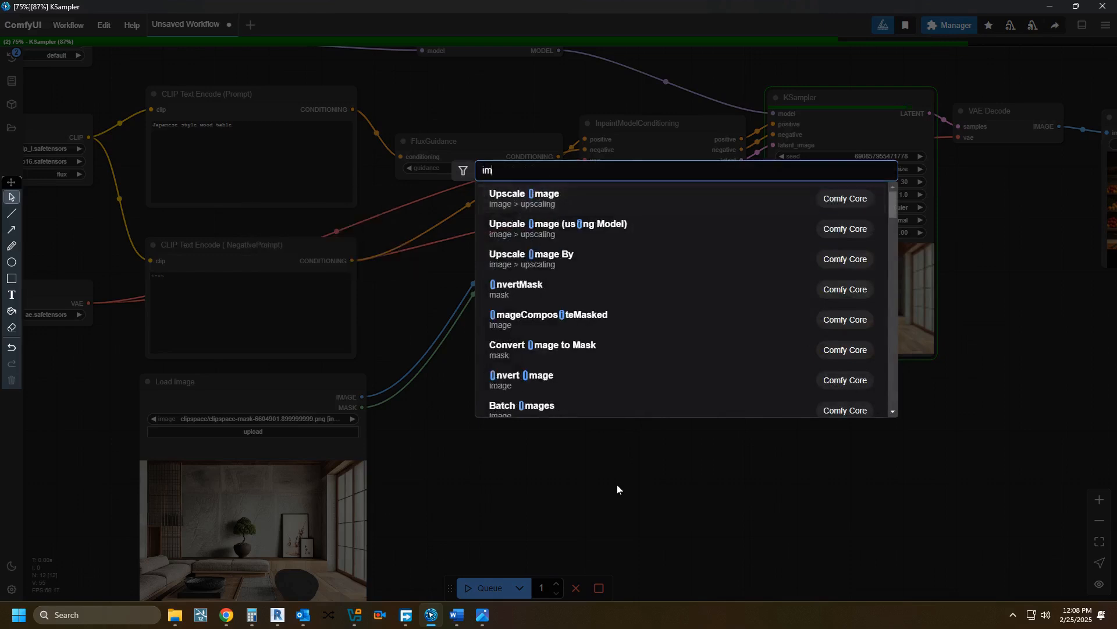
pyautogui.write('agecom')
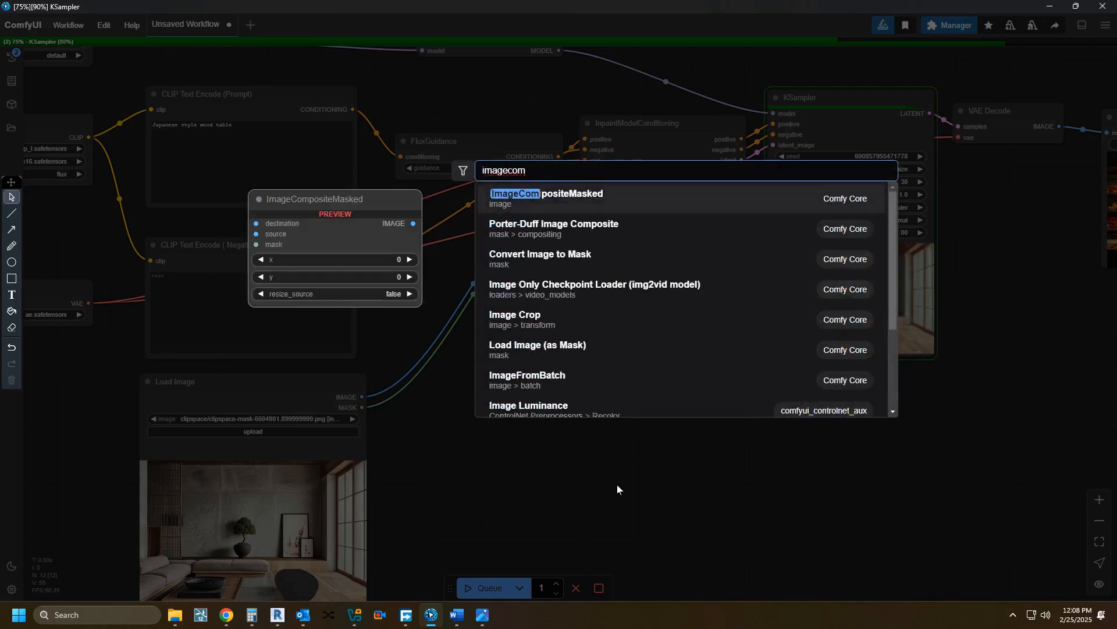
pyautogui.press('BackSpace')
pyautogui.press('BackSpace')
pyautogui.press('BackSpace')
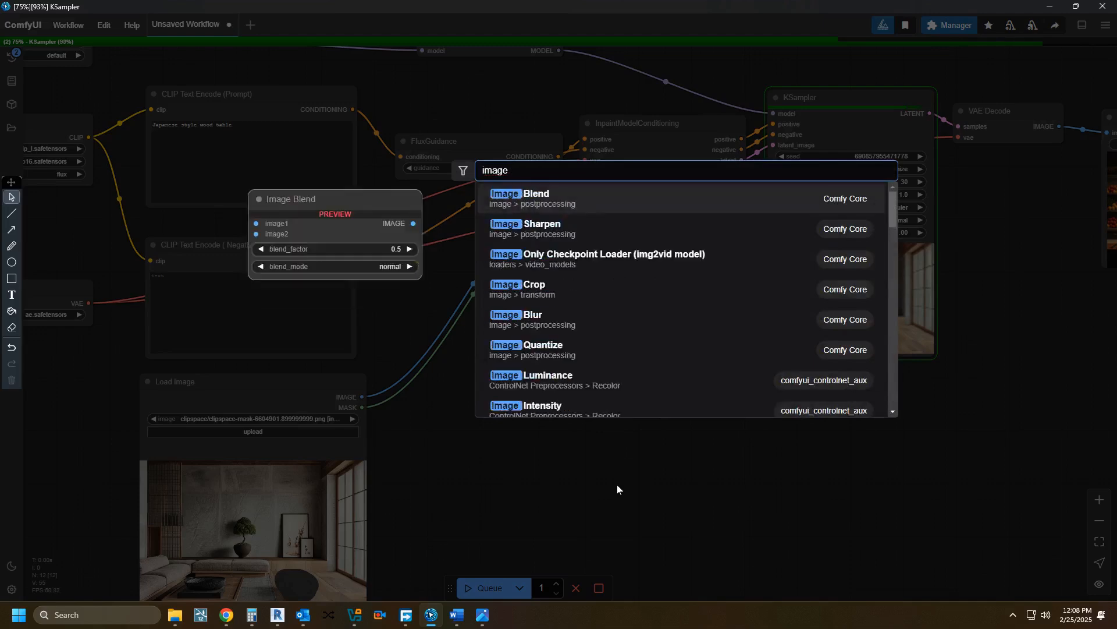
pyautogui.write('com')
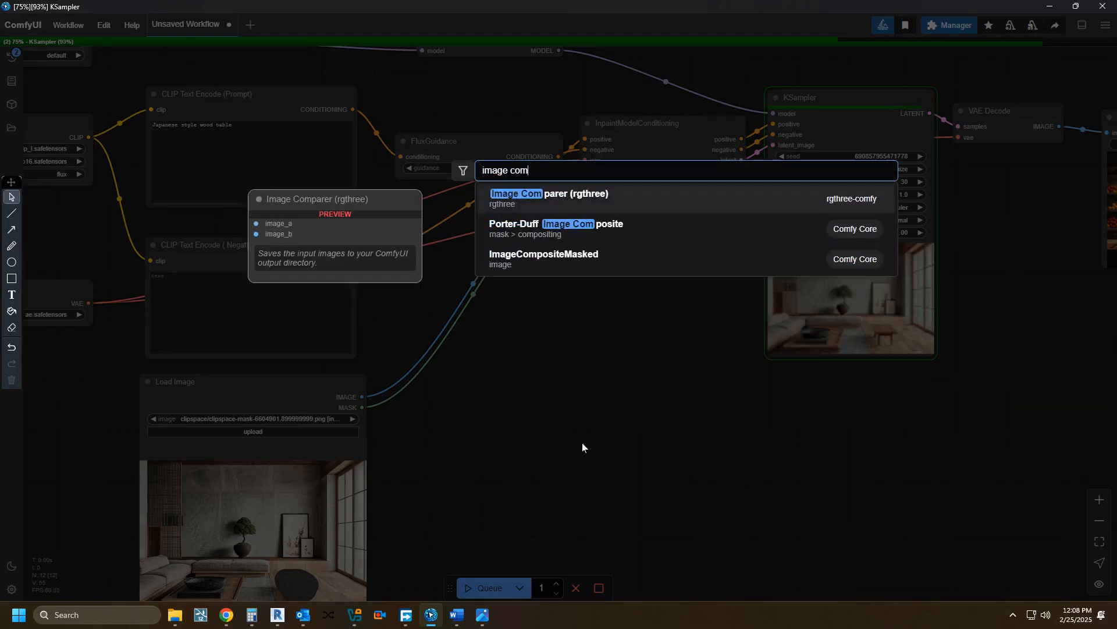
pyautogui.click(654, 195)
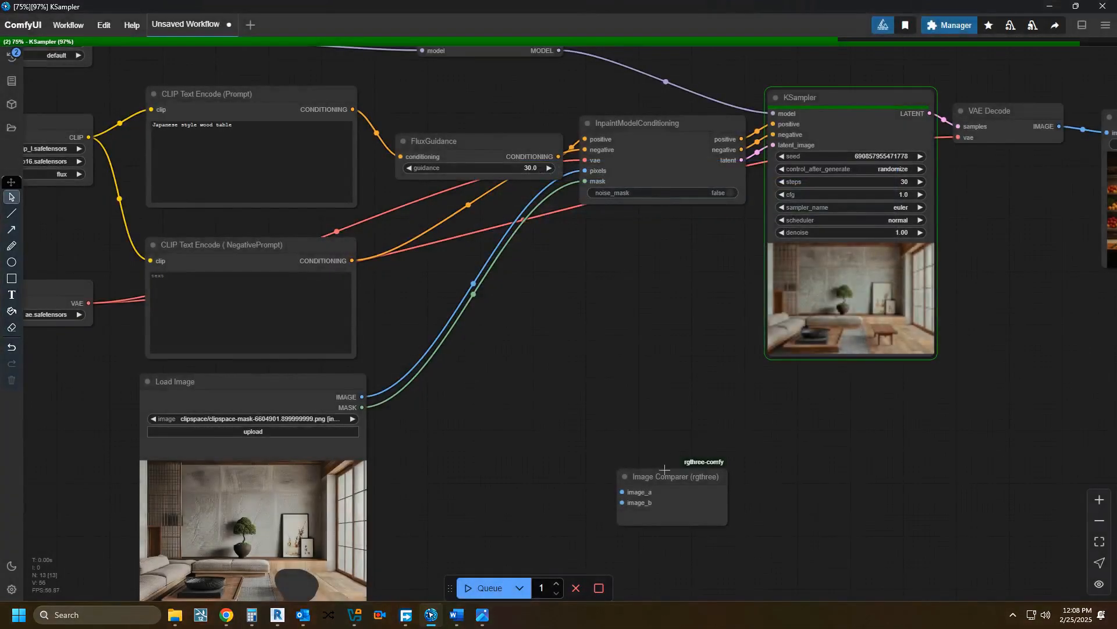
# Connect the Load Image output to the comparer's image_a and the VAE Decode image output to image_b.
pyautogui.moveTo(362, 396); pyautogui.dragTo(672, 406)
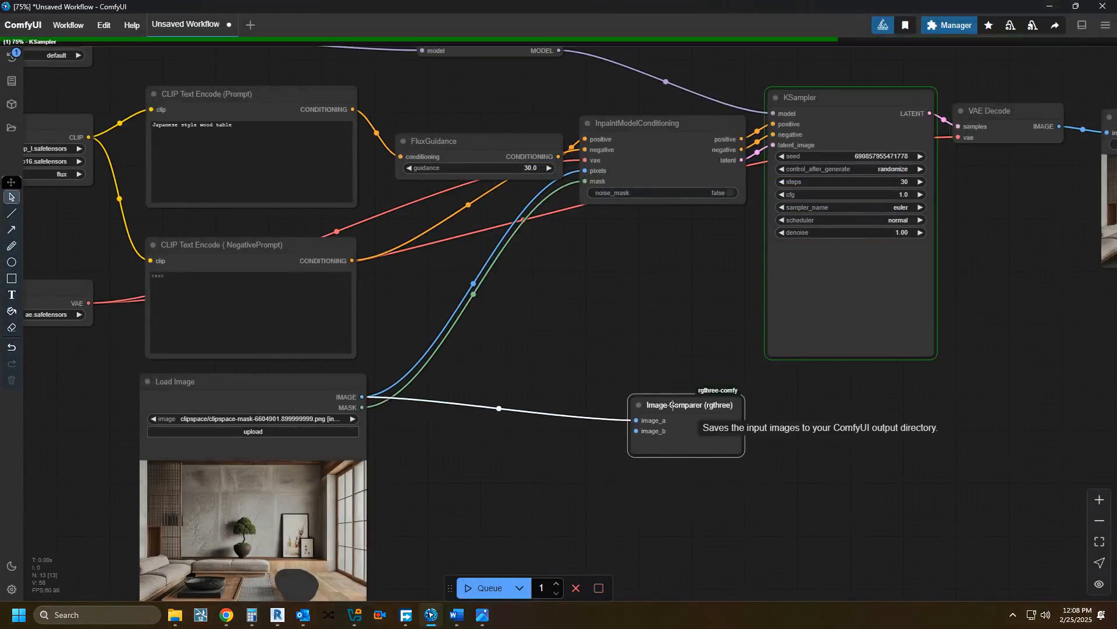
pyautogui.scroll(-2, 660, 436)
pyautogui.moveTo(652, 458); pyautogui.dragTo(803, 255)
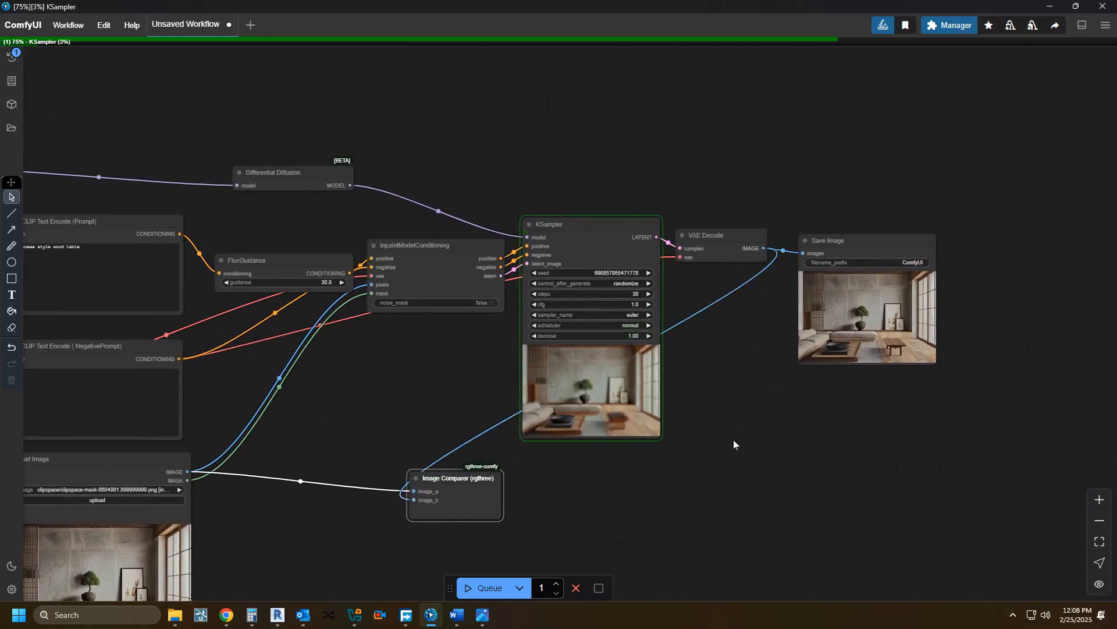
# Inspect the generated living room picture in the Save Image node and cancel the running generation.
pyautogui.moveTo(422, 428); pyautogui.dragTo(296, 449)
pyautogui.scroll(-1, 296, 449)
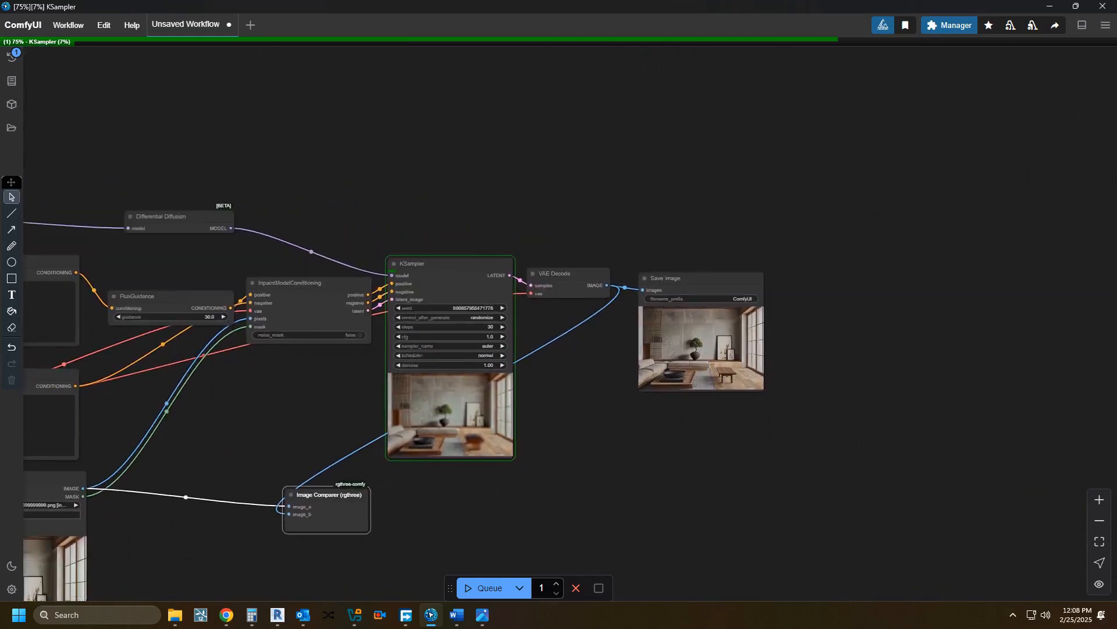
pyautogui.scroll(4, 617, 441)
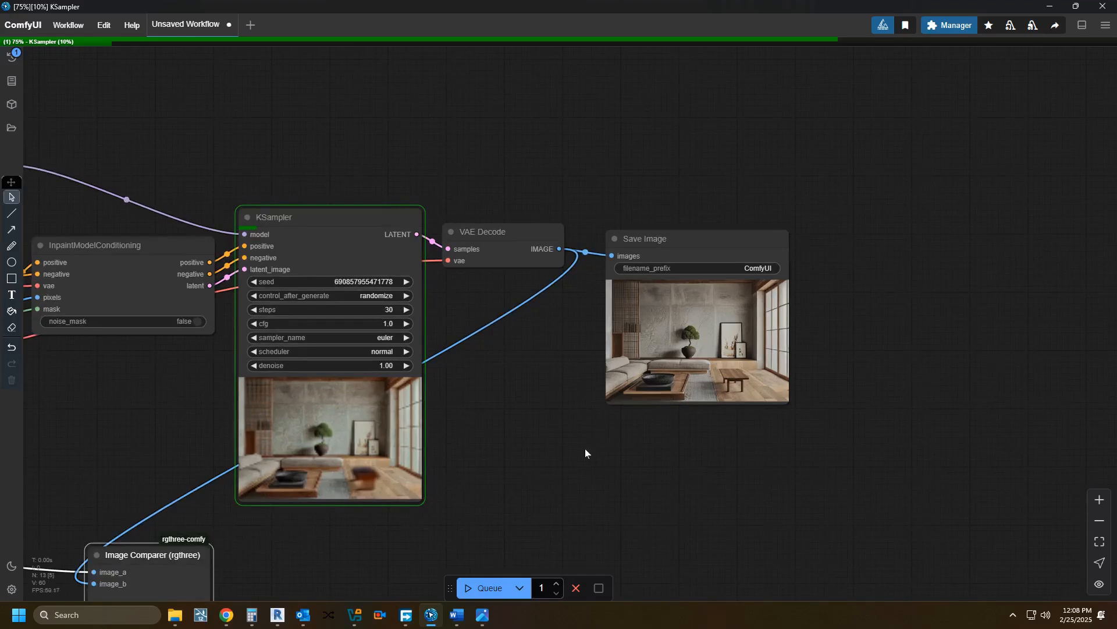
pyautogui.moveTo(586, 448); pyautogui.dragTo(632, 479)
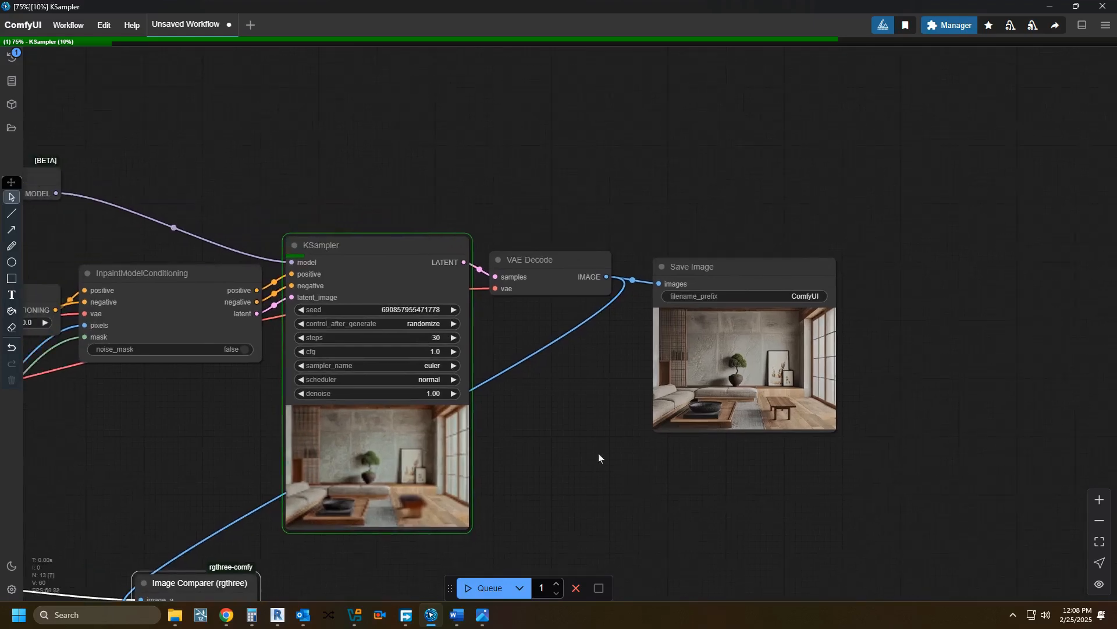
pyautogui.scroll(15, 791, 390)
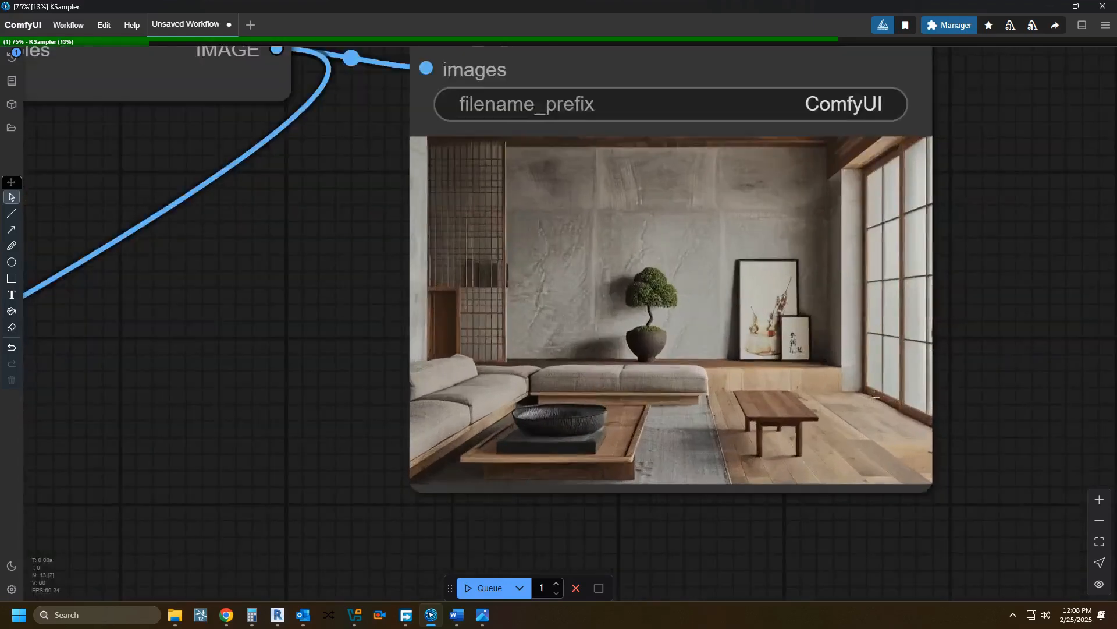
pyautogui.scroll(1, 850, 421)
pyautogui.scroll(-4, 657, 367)
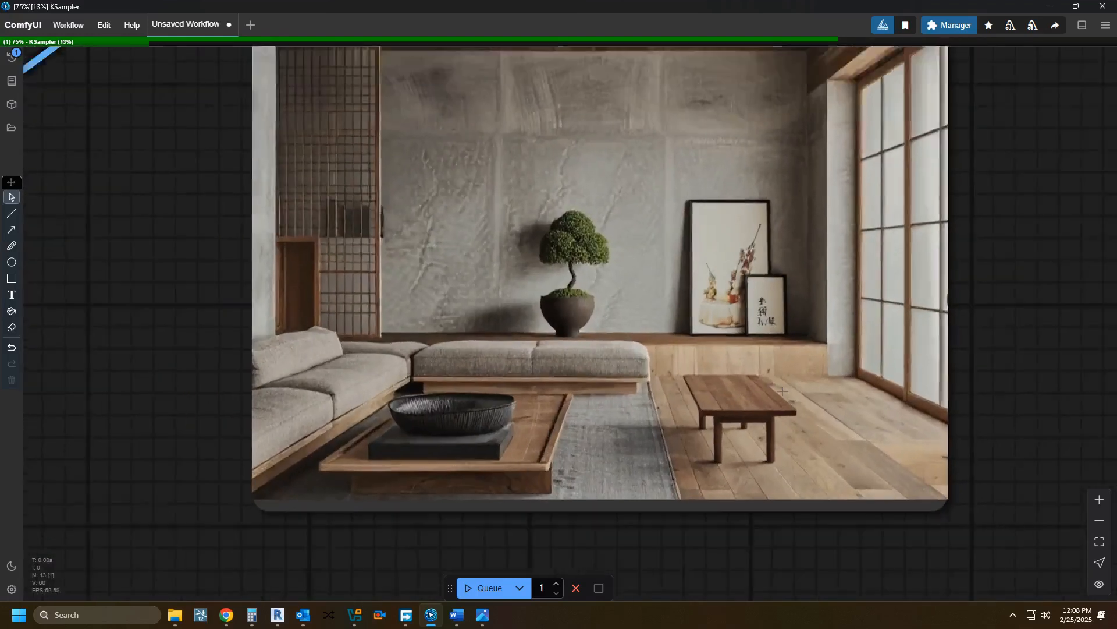
pyautogui.click(576, 588)
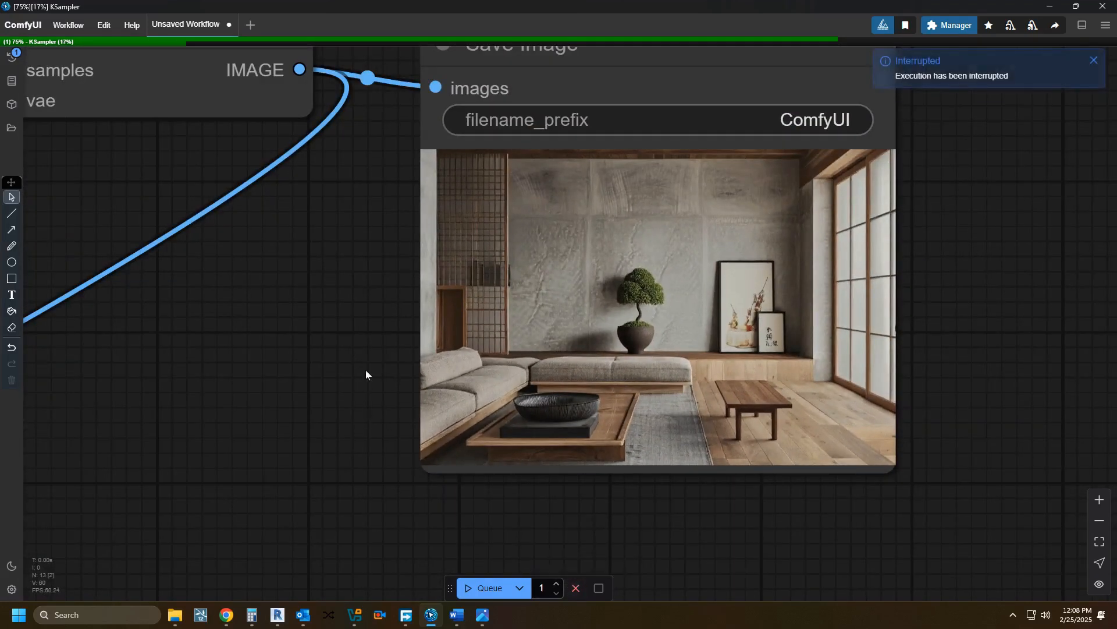
# Examine the new wood table up close in the saved living room picture.
pyautogui.moveTo(529, 406); pyautogui.dragTo(433, 505)
pyautogui.moveTo(667, 520); pyautogui.dragTo(721, 439)
pyautogui.scroll(8, 748, 441)
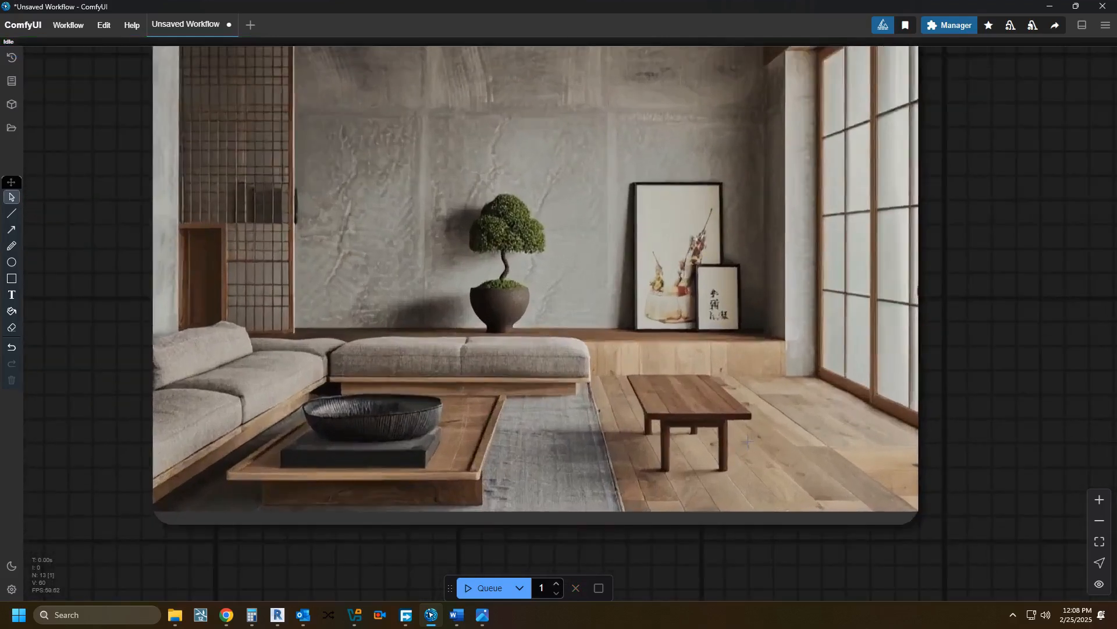
pyautogui.scroll(-8, 731, 436)
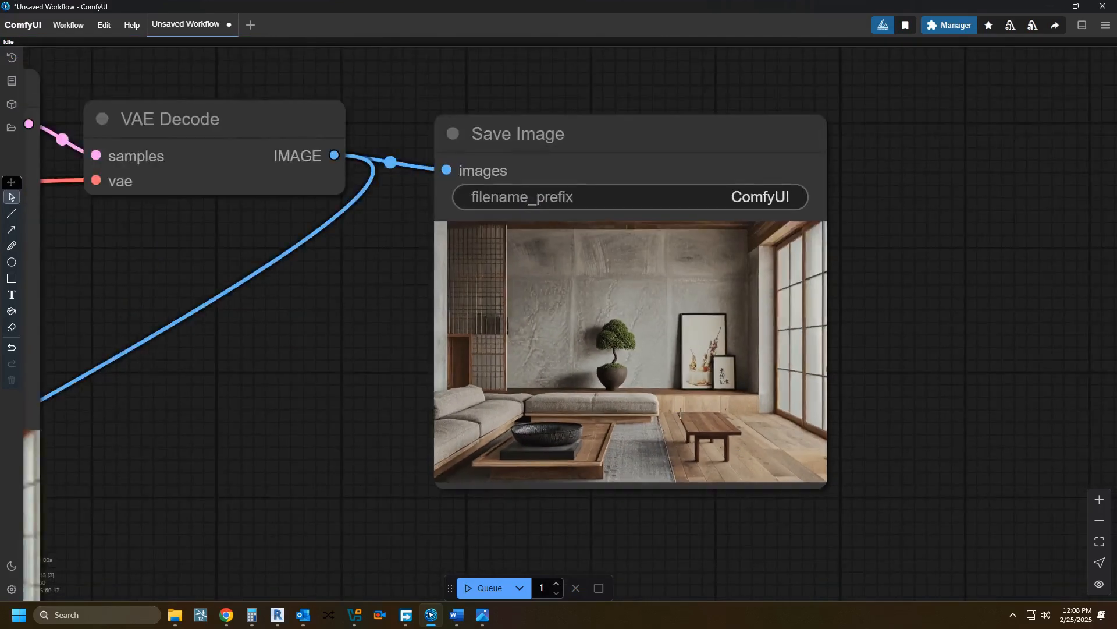
pyautogui.moveTo(701, 428); pyautogui.dragTo(671, 446)
pyautogui.scroll(-6, 671, 446)
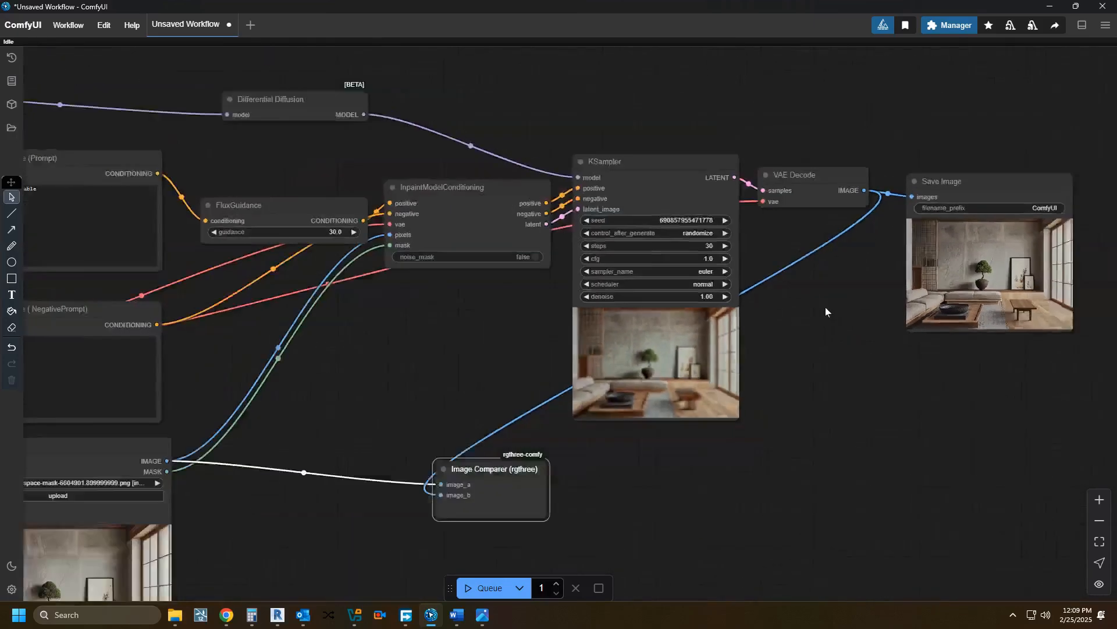
# Try to transfer the generated picture from Save Image to Load Image using the Copy Image command.
pyautogui.scroll(-1, 825, 307)
pyautogui.moveTo(440, 390); pyautogui.dragTo(675, 272)
pyautogui.moveTo(529, 389); pyautogui.dragTo(549, 342)
pyautogui.scroll(2, 538, 387)
pyautogui.rightClick(367, 424)
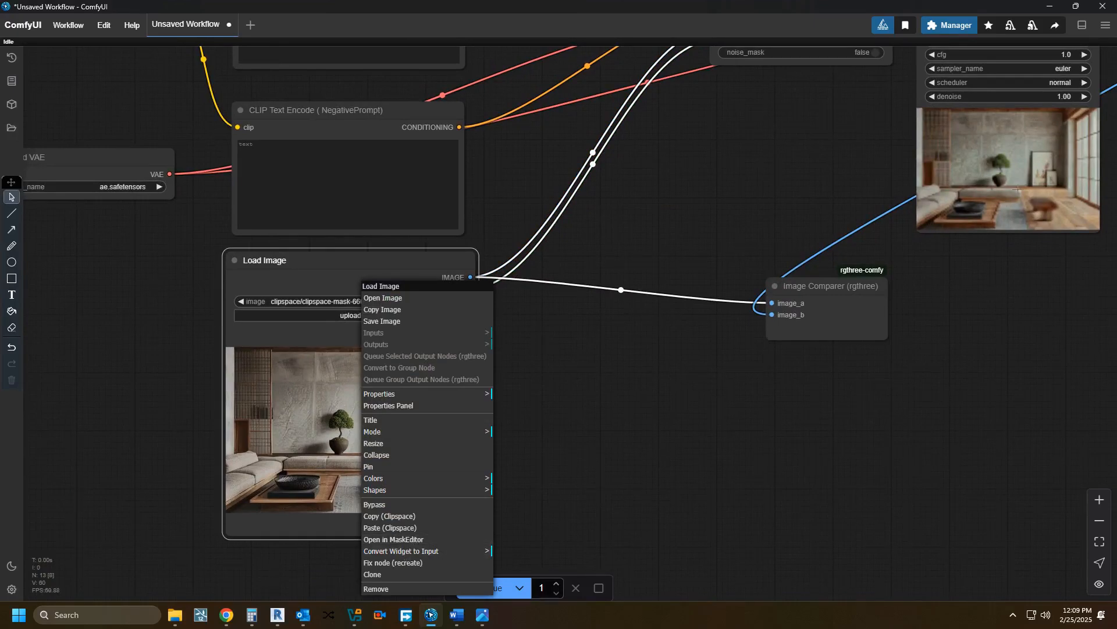
pyautogui.scroll(-3, 700, 394)
pyautogui.moveTo(690, 399); pyautogui.dragTo(412, 417)
pyautogui.moveTo(815, 385); pyautogui.dragTo(731, 418)
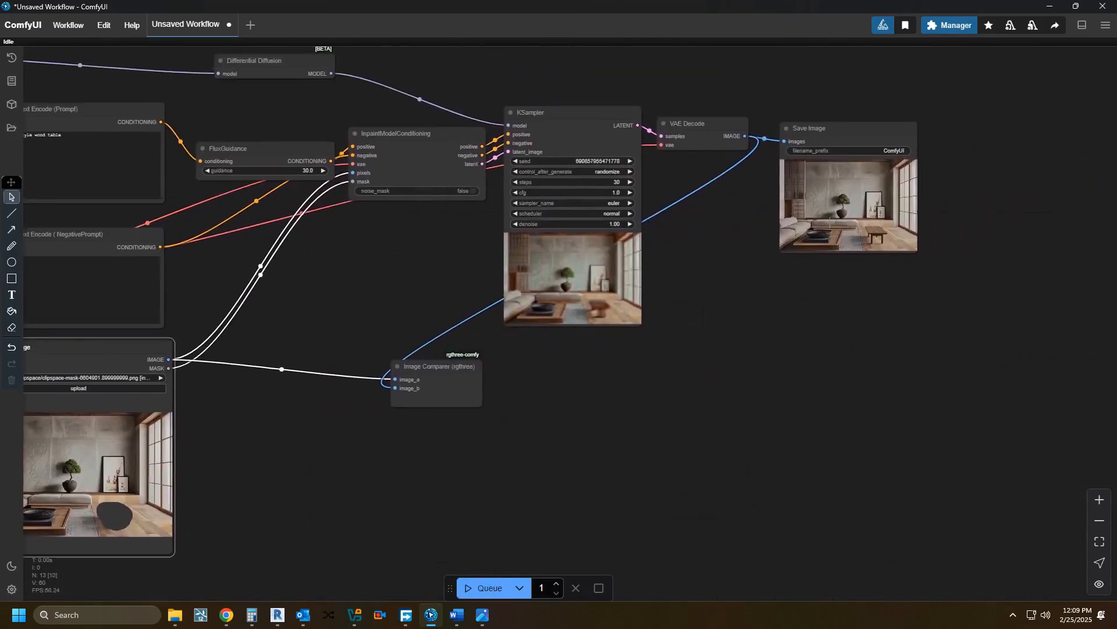
pyautogui.rightClick(831, 220)
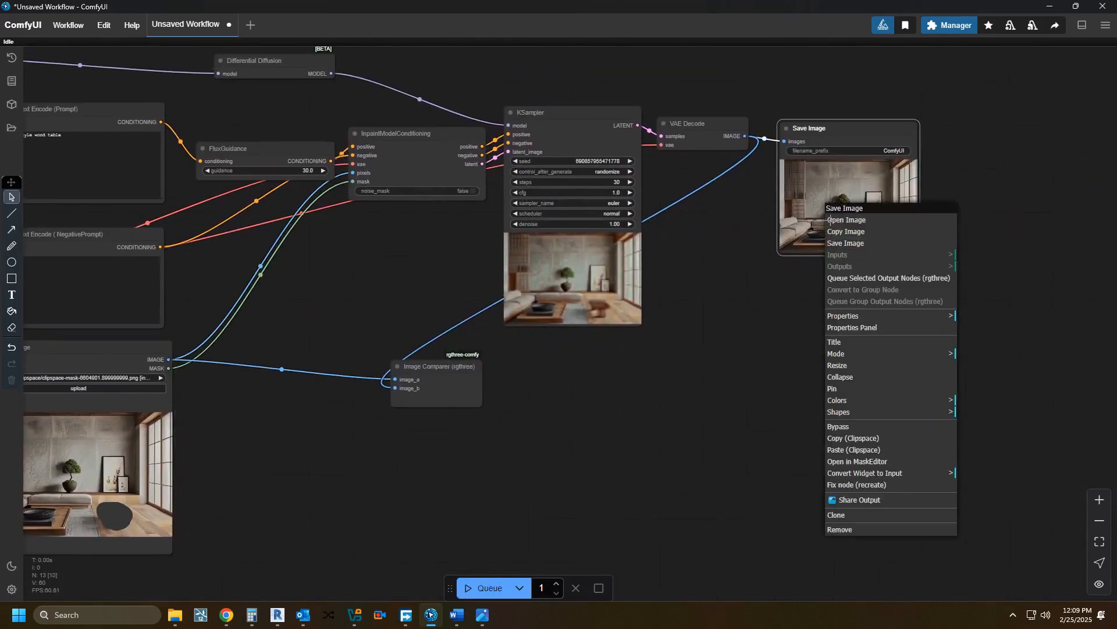
pyautogui.click(868, 232)
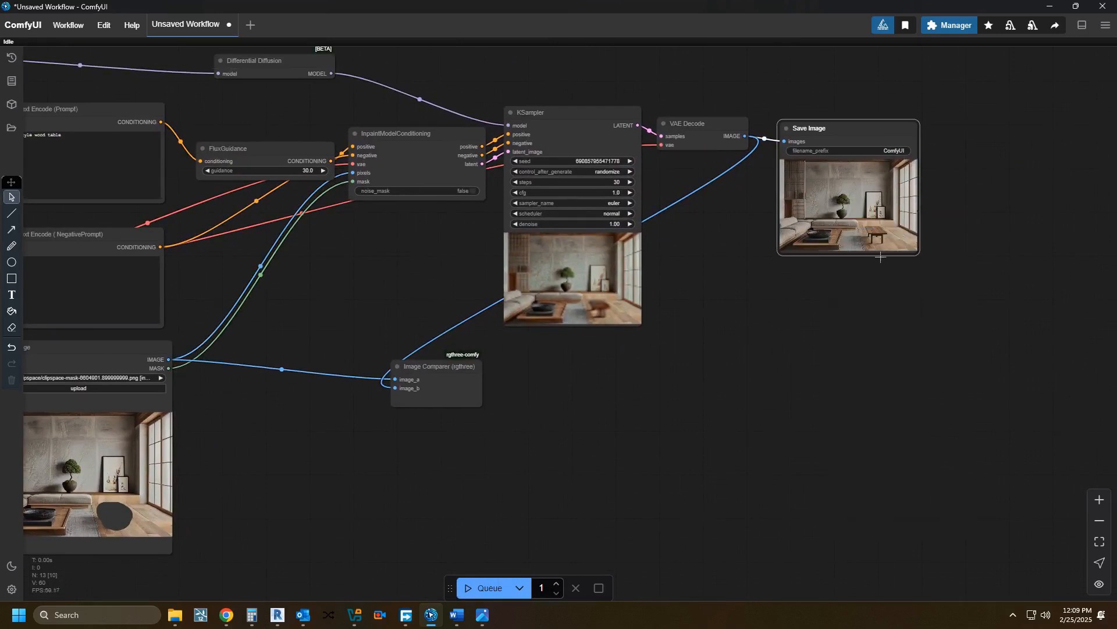
pyautogui.scroll(-2, 873, 268)
pyautogui.moveTo(832, 359); pyautogui.dragTo(911, 353)
pyautogui.scroll(7, 364, 484)
pyautogui.scroll(-2, 259, 424)
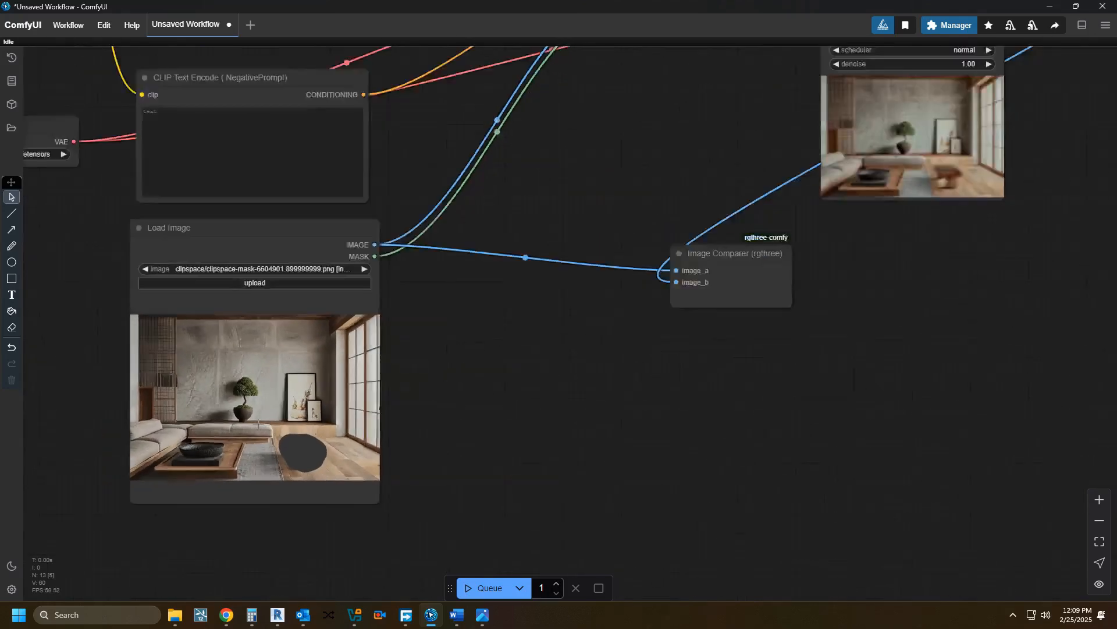
# Copy the generated living room picture from the Save Image node to the clipspace.
pyautogui.scroll(-1, 258, 424)
pyautogui.moveTo(849, 219); pyautogui.dragTo(403, 343)
pyautogui.scroll(-1, 369, 387)
pyautogui.rightClick(726, 201)
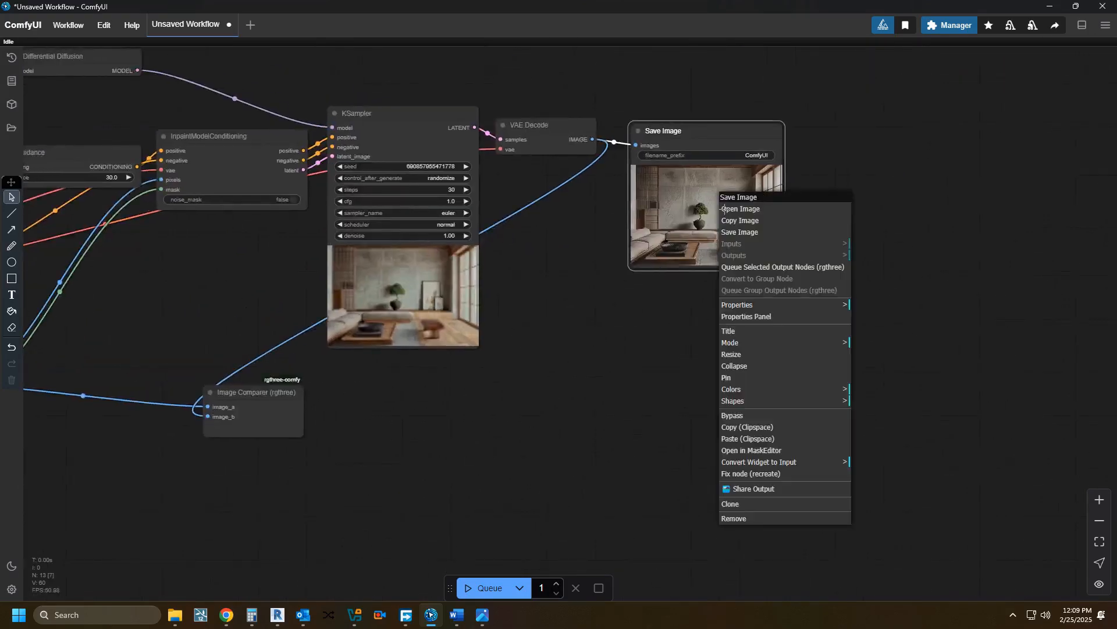
pyautogui.click(751, 426)
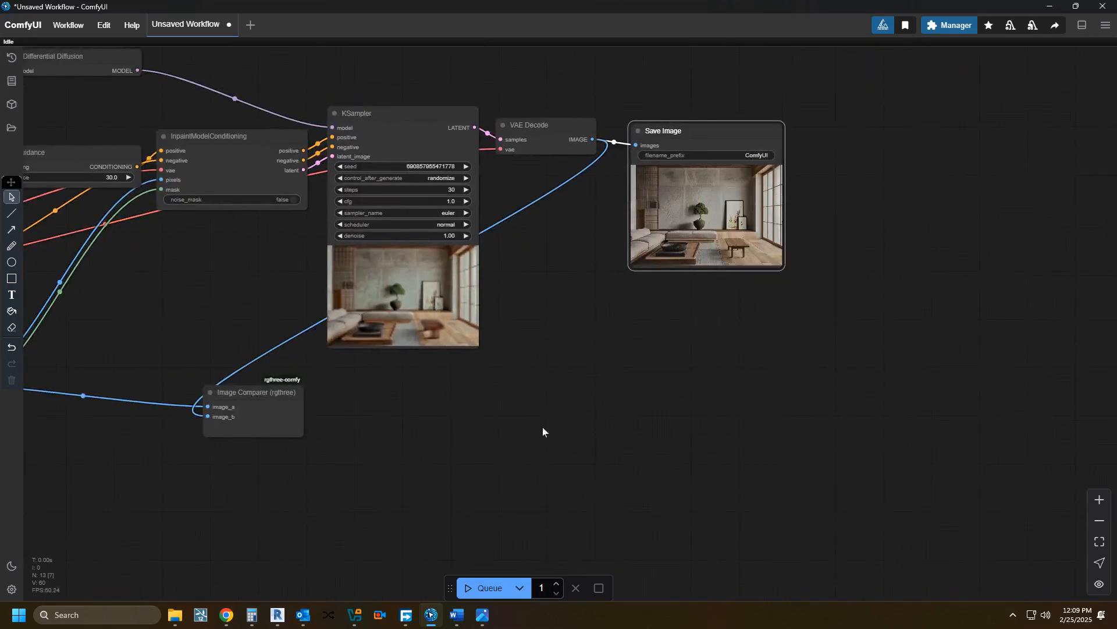
# Paste the clipspace picture into the Load Image node, replacing the masked living room picture.
pyautogui.scroll(-1, 596, 419)
pyautogui.moveTo(596, 419); pyautogui.dragTo(1026, 302)
pyautogui.rightClick(496, 349)
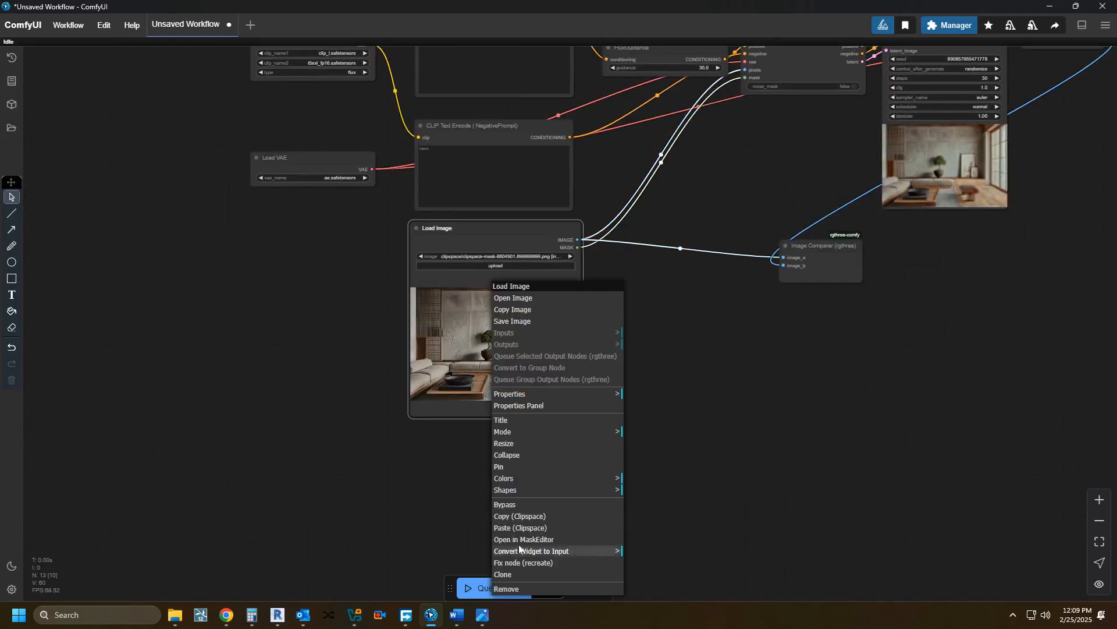
pyautogui.click(506, 527)
pyautogui.moveTo(515, 452); pyautogui.dragTo(317, 571)
pyautogui.moveTo(448, 506); pyautogui.dragTo(382, 544)
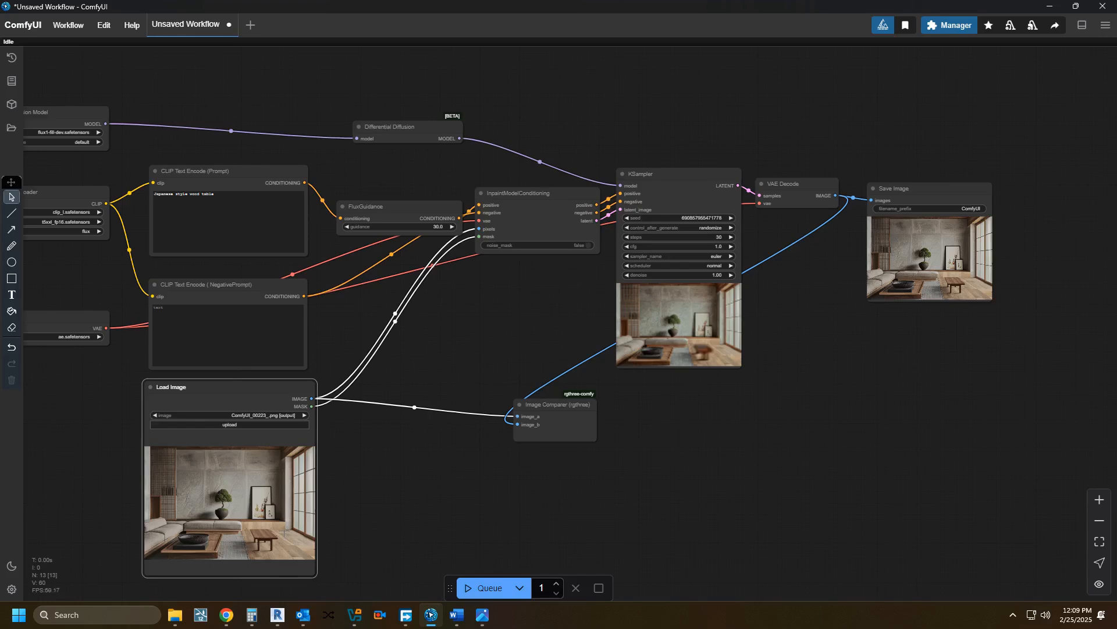
# Open the new Load Image picture in MaskEditor with the whole room in view.
pyautogui.moveTo(271, 523); pyautogui.dragTo(401, 448)
pyautogui.scroll(6, 396, 448)
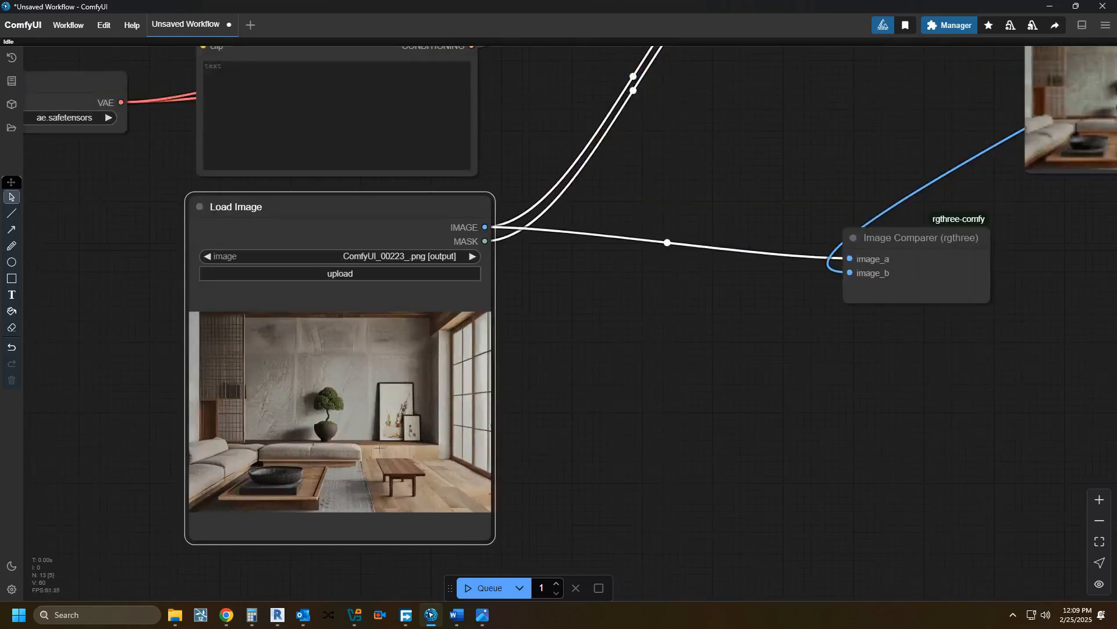
pyautogui.rightClick(337, 287)
pyautogui.click(365, 539)
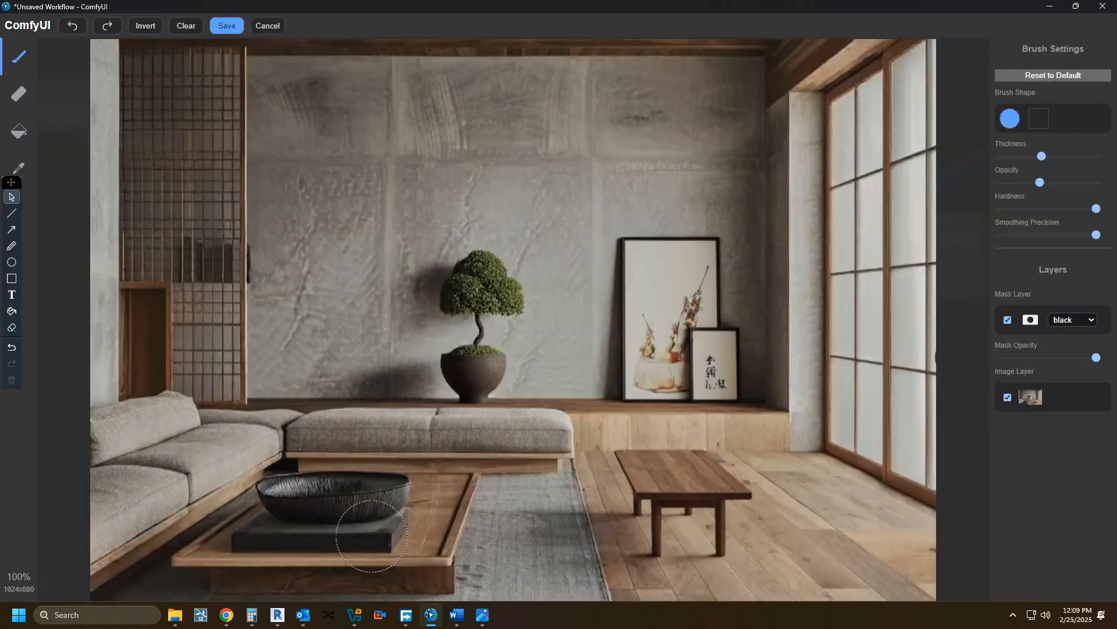
pyautogui.scroll(-5, 437, 474)
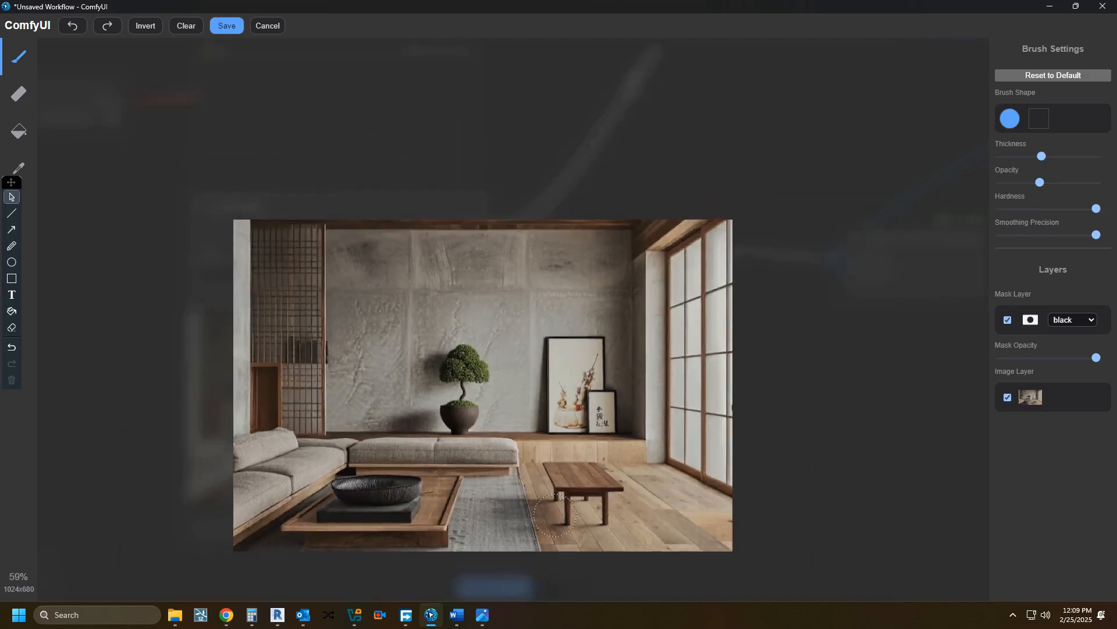
# Set the mask to white at about half opacity and paint it over the bonsai, its shadow and both framed pictures.
pyautogui.click(1070, 321)
pyautogui.click(1069, 343)
pyautogui.moveTo(1093, 357); pyautogui.dragTo(1045, 357)
pyautogui.moveTo(457, 418)
pyautogui.mouseDown()
pyautogui.moveTo(451, 365)
pyautogui.moveTo(468, 357)
pyautogui.moveTo(473, 397)
pyautogui.moveTo(553, 410)
pyautogui.moveTo(579, 408)
pyautogui.moveTo(585, 382)
pyautogui.moveTo(569, 348)
pyautogui.moveTo(561, 383)
pyautogui.moveTo(552, 378)
pyautogui.moveTo(552, 330)
pyautogui.moveTo(599, 339)
pyautogui.moveTo(610, 353)
pyautogui.moveTo(608, 412)
pyautogui.moveTo(462, 412)
pyautogui.moveTo(474, 414)
pyautogui.moveTo(442, 371)
pyautogui.moveTo(450, 396)
pyautogui.moveTo(450, 364)
pyautogui.moveTo(463, 357)
pyautogui.moveTo(468, 373)
pyautogui.moveTo(556, 389)
pyautogui.moveTo(399, 411)
pyautogui.moveTo(600, 412)
pyautogui.moveTo(428, 412)
pyautogui.mouseUp()
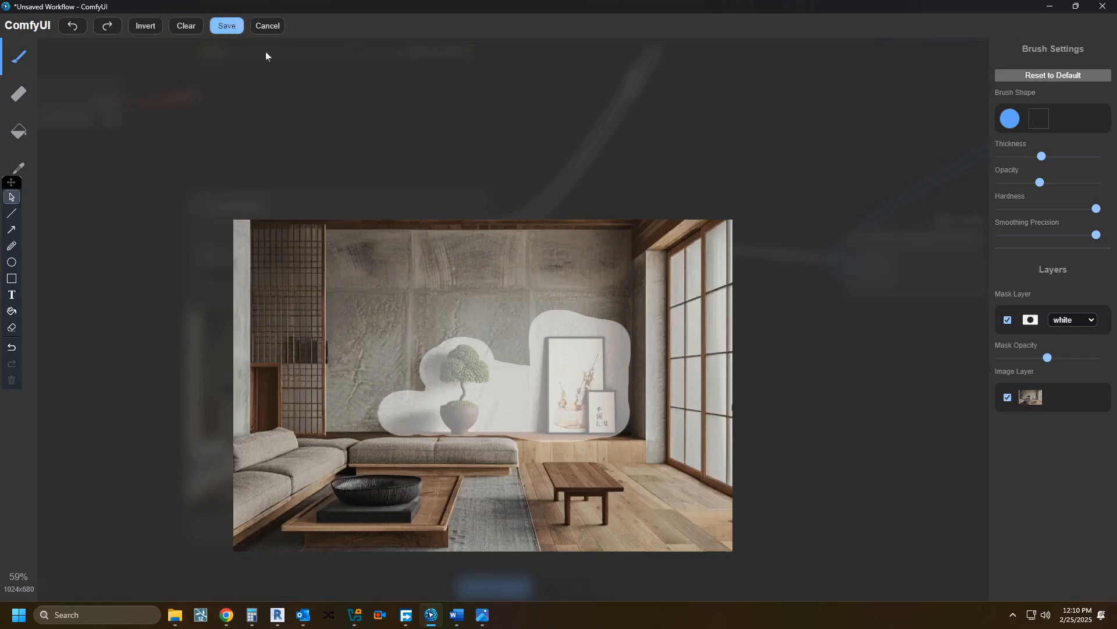
# Capture a screen snip of the masked living room picture and save the mask to the Load Image node.
pyautogui.scroll(1, 300, 245)
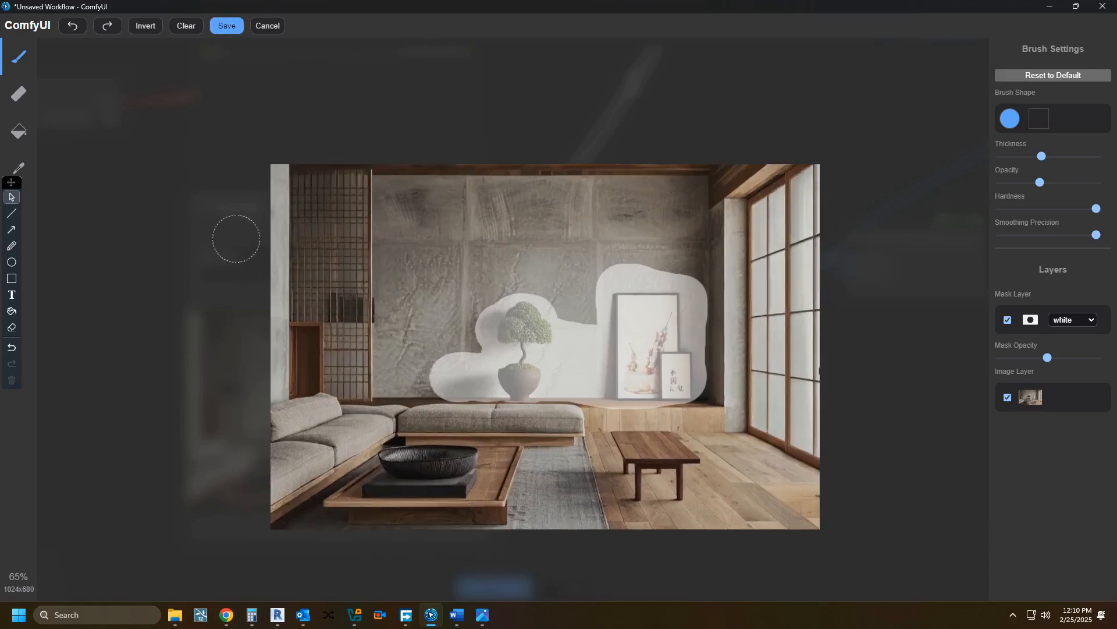
pyautogui.press('super+shift+s')
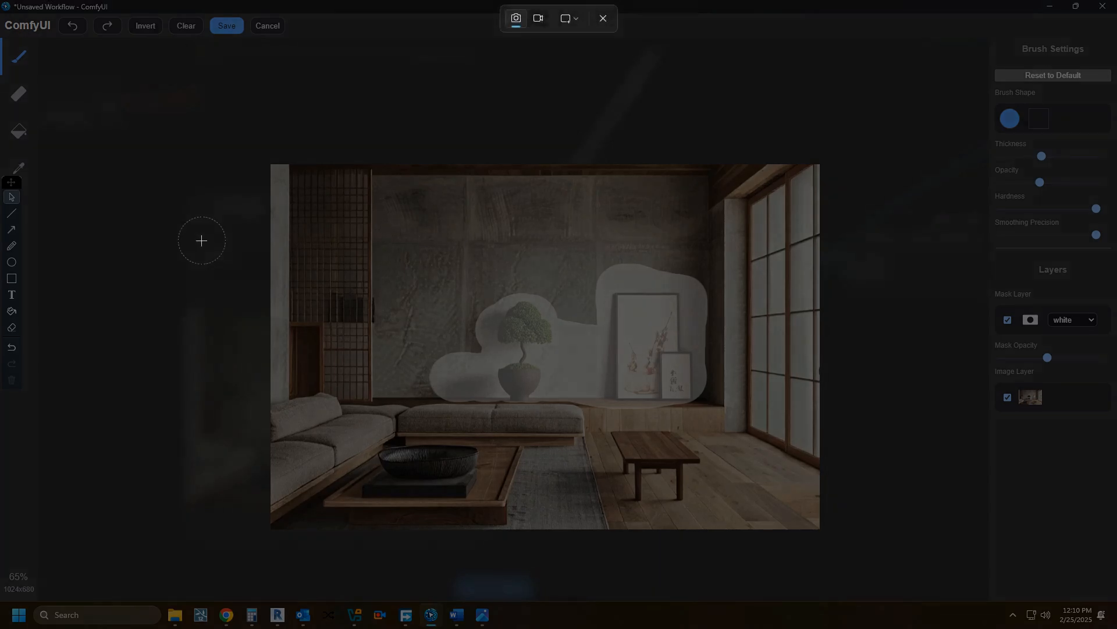
pyautogui.moveTo(274, 163); pyautogui.dragTo(808, 527)
pyautogui.click(227, 25)
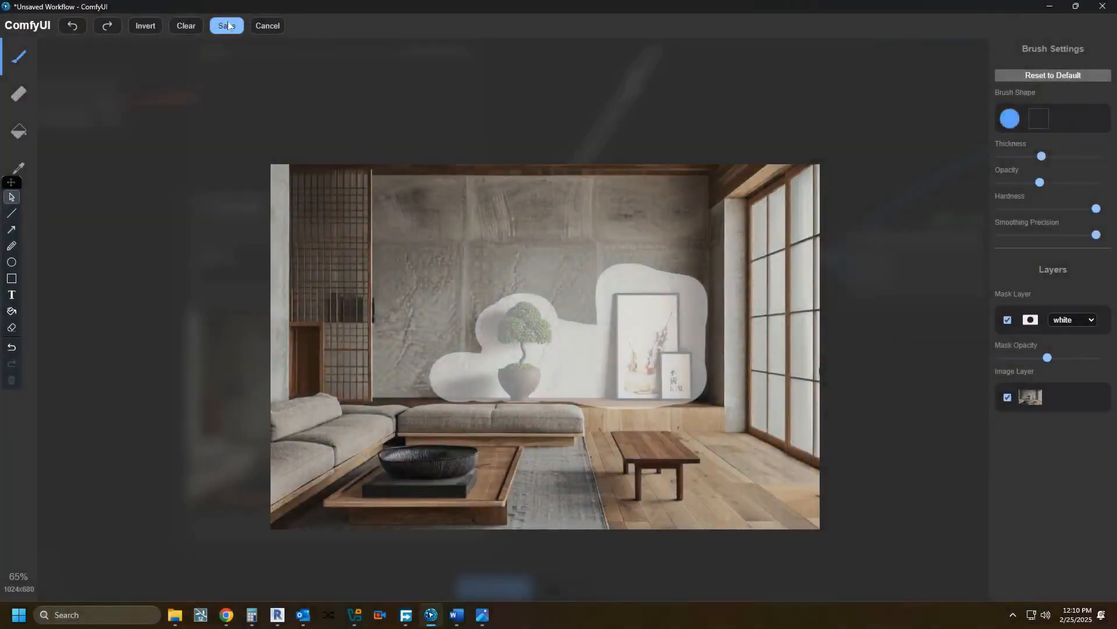
# Replace the positive prompt with "fruit basket, samurai sword, japanese decoration items on counter top".
pyautogui.moveTo(309, 310); pyautogui.dragTo(528, 514)
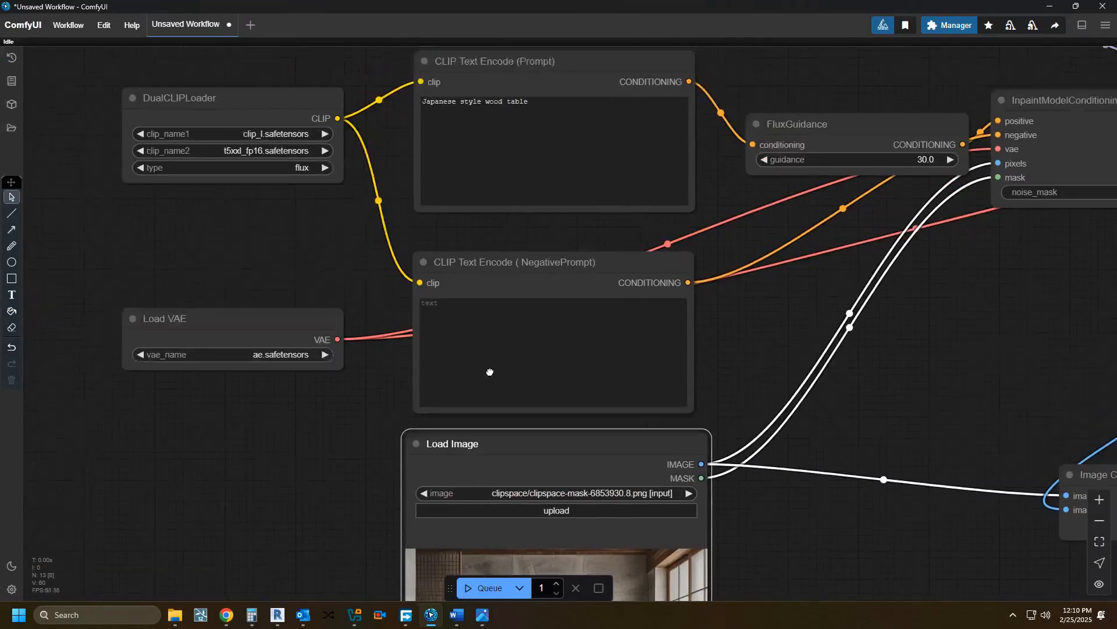
pyautogui.scroll(3, 491, 337)
pyautogui.click(458, 181)
pyautogui.hotkey('ctrl', 'a')
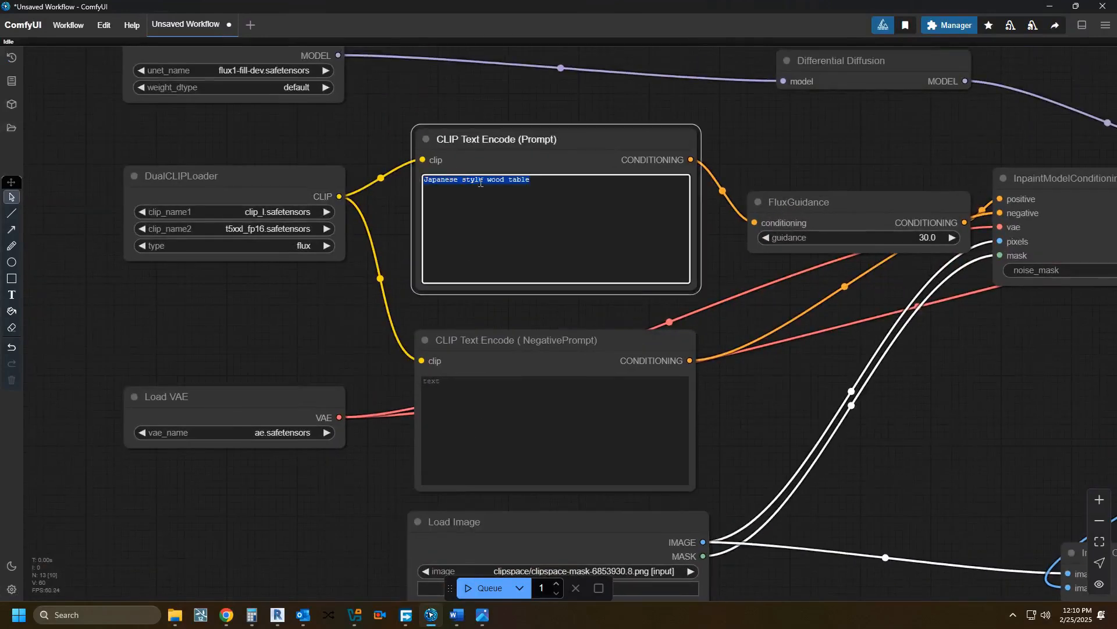
pyautogui.write('fruit')
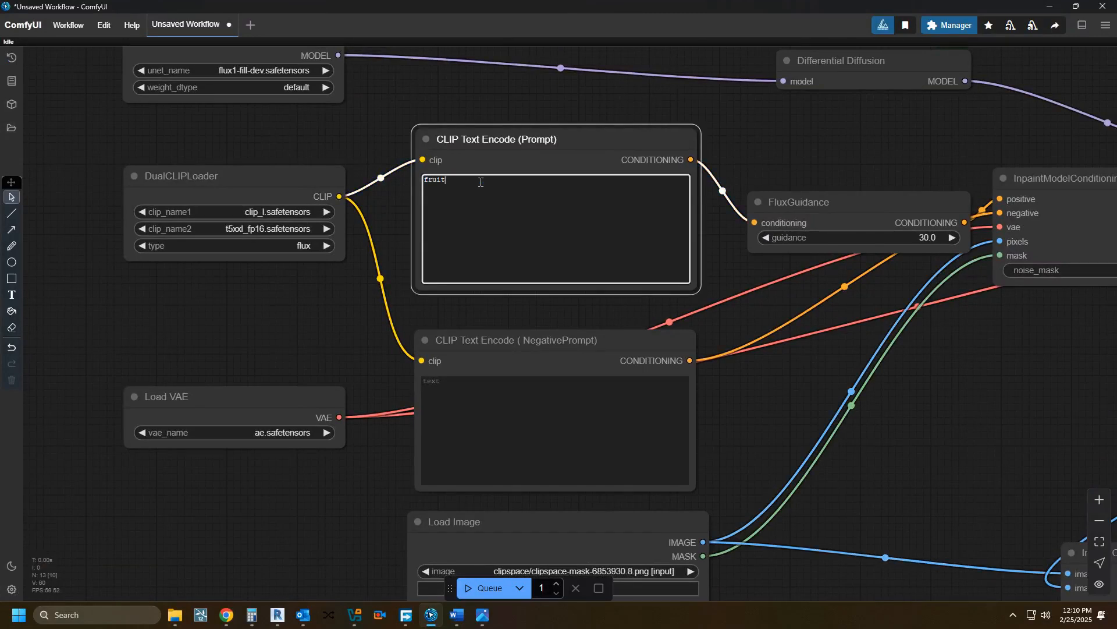
pyautogui.write(' ba')
pyautogui.write('sket')
pyautogui.write(' Japanese')
pyautogui.write(' sword')
pyautogui.press('BackSpace')
pyautogui.press('BackSpace')
pyautogui.press('BackSpace')
pyautogui.press('BackSpace')
pyautogui.press('BackSpace')
pyautogui.press('BackSpace')
pyautogui.press('BackSpace')
pyautogui.press('BackSpace')
pyautogui.press('BackSpace')
pyautogui.press('BackSpace')
pyautogui.write(', samurai')
pyautogui.write(', japanese decoration items')
pyautogui.write('on counter top')
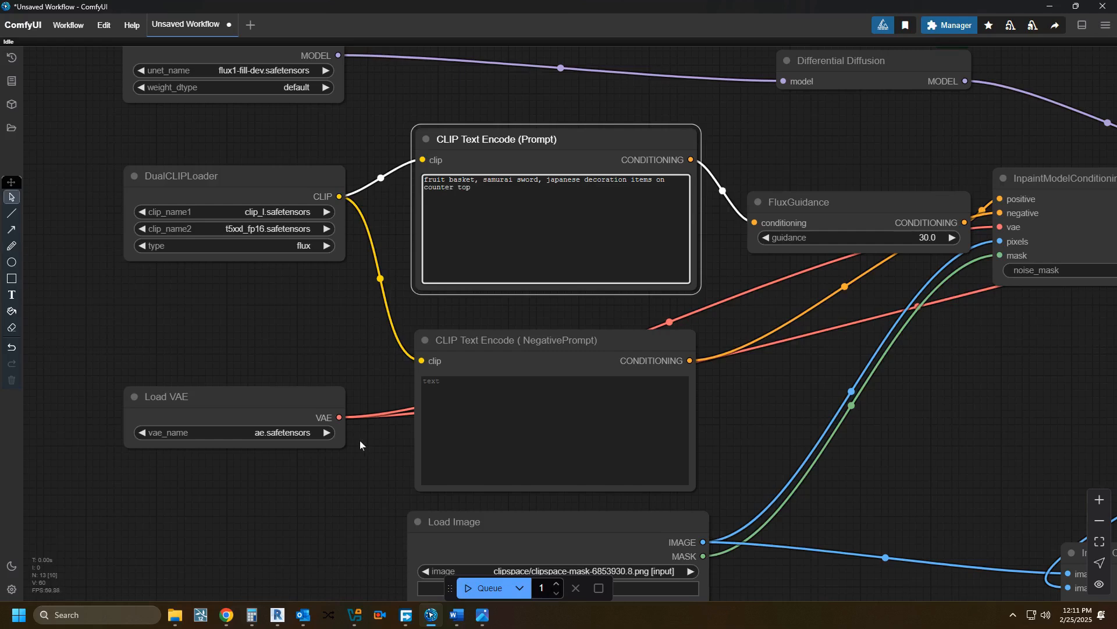
# Queue the workflow to inpaint the masked bonsai and picture frame area.
pyautogui.scroll(-3, 396, 490)
pyautogui.moveTo(397, 491); pyautogui.dragTo(376, 327)
pyautogui.click(479, 589)
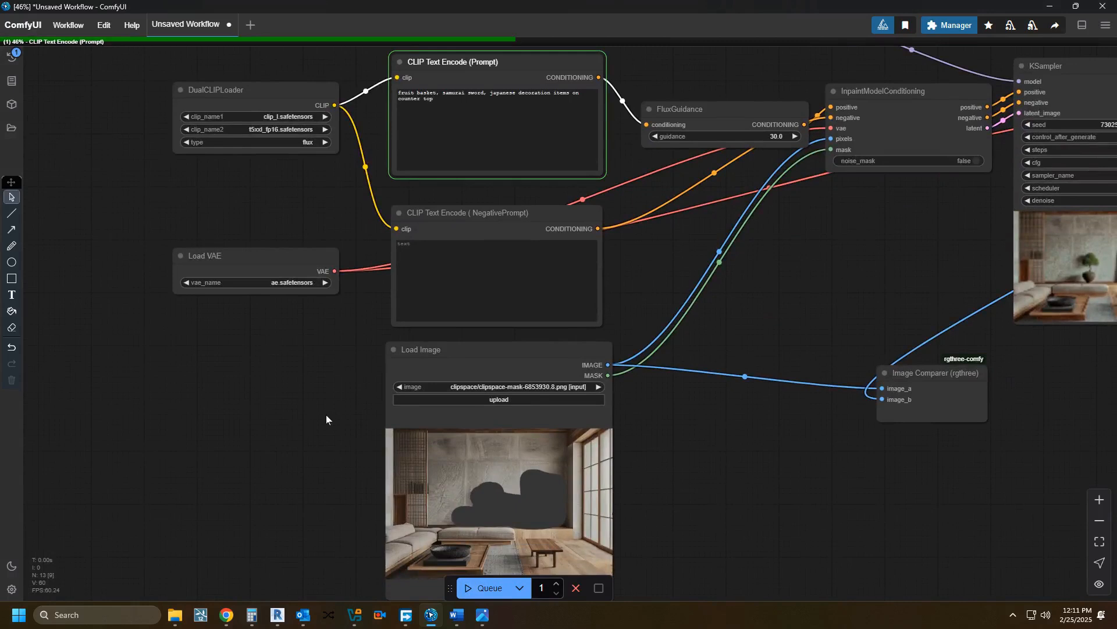
# Examine the KSampler preview during generation and the previous result in the Save Image node.
pyautogui.moveTo(306, 399); pyautogui.dragTo(288, 428)
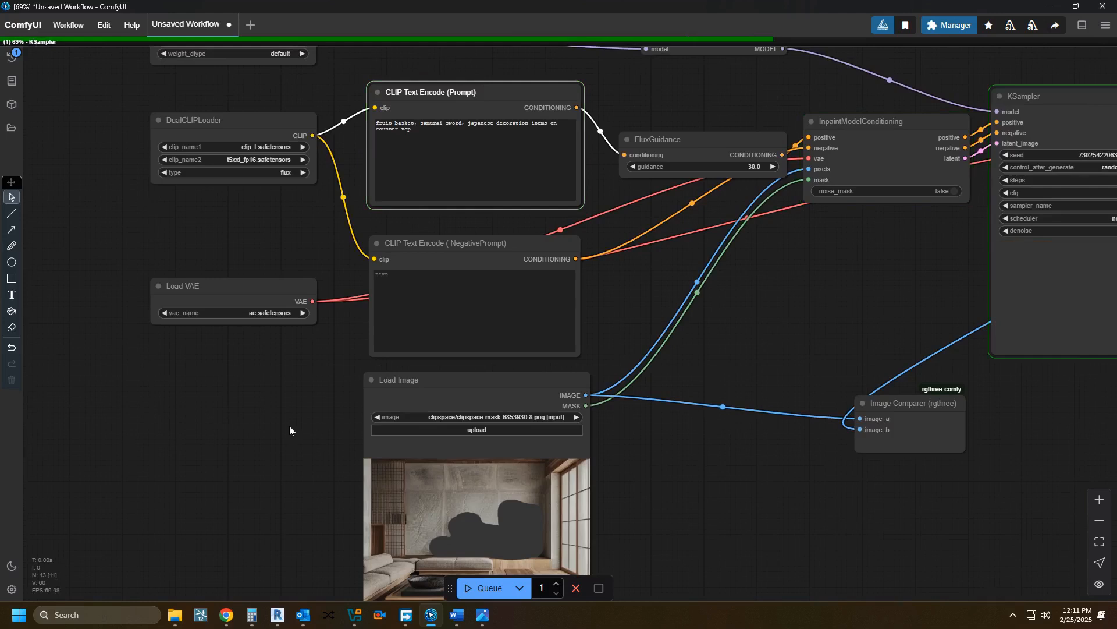
pyautogui.moveTo(596, 479); pyautogui.dragTo(339, 492)
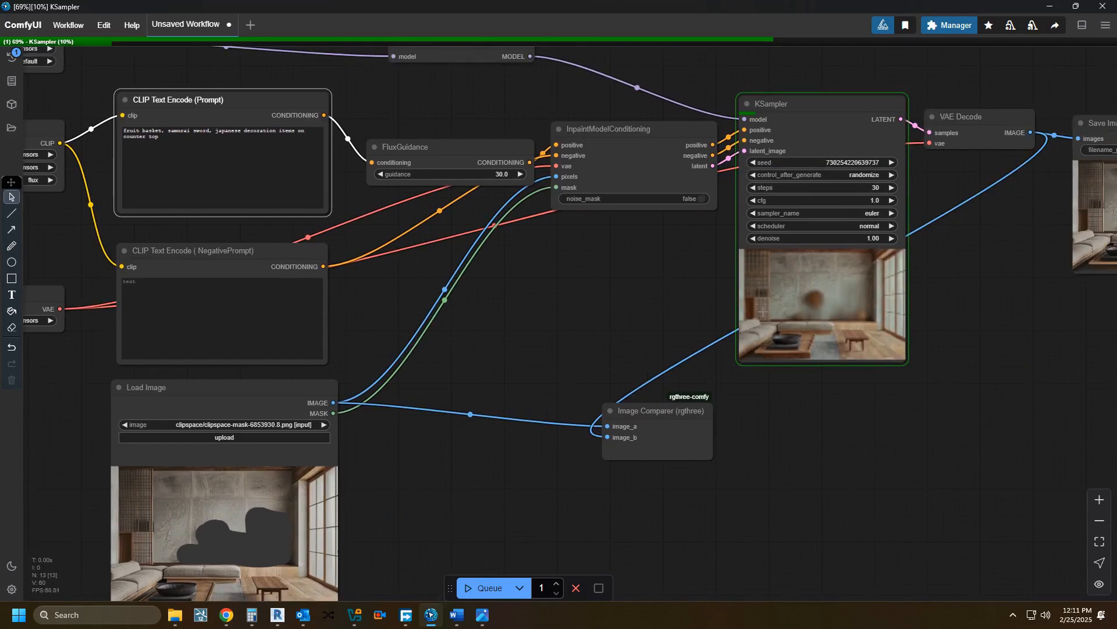
pyautogui.scroll(5, 773, 306)
pyautogui.moveTo(472, 428); pyautogui.dragTo(413, 505)
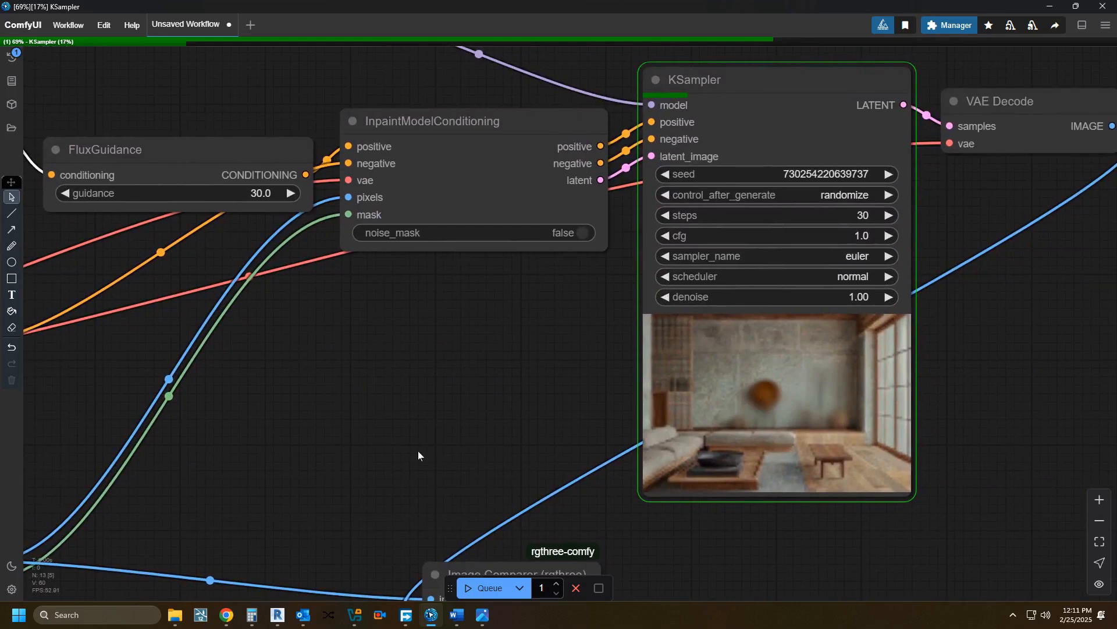
pyautogui.moveTo(418, 451); pyautogui.dragTo(324, 457)
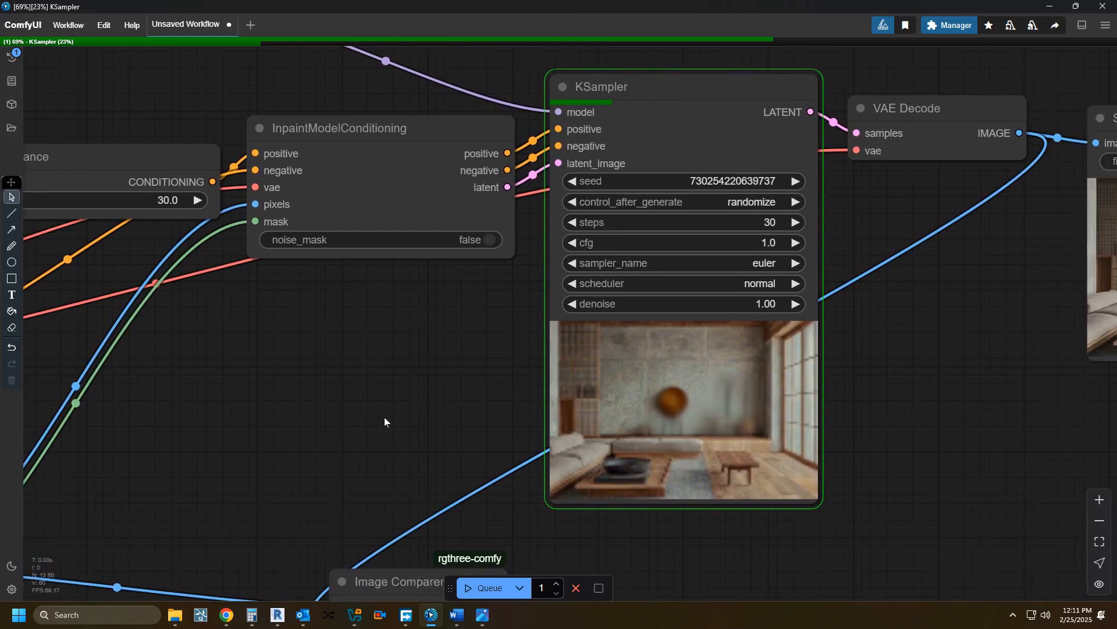
pyautogui.moveTo(384, 418); pyautogui.dragTo(334, 429)
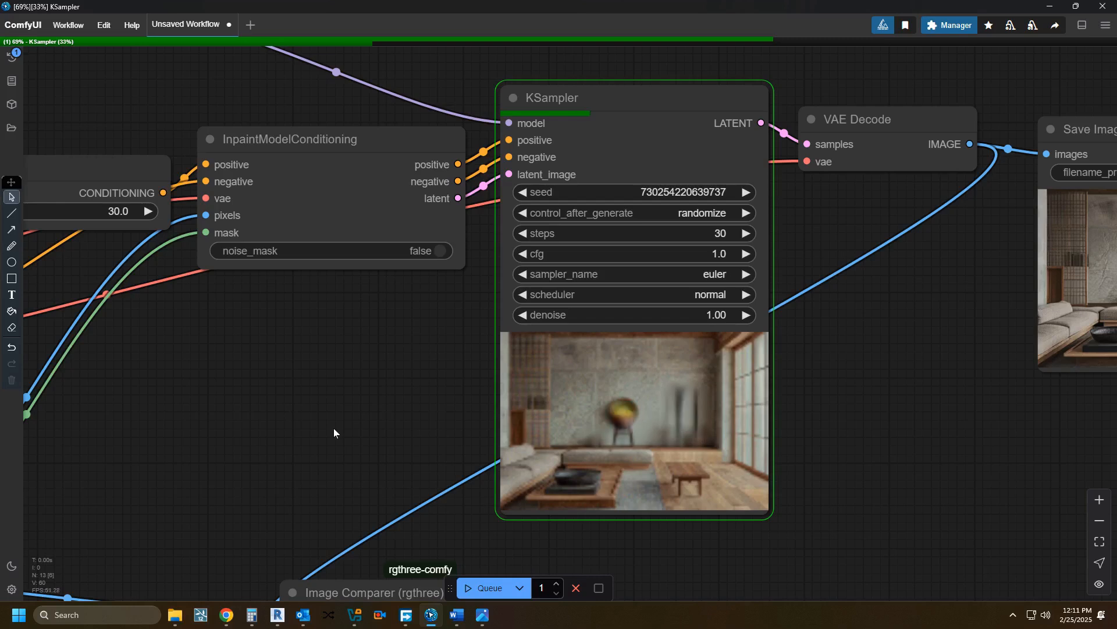
pyautogui.moveTo(334, 429); pyautogui.dragTo(249, 463)
pyautogui.scroll(-2, 249, 463)
pyautogui.scroll(1, 594, 439)
pyautogui.moveTo(609, 442); pyautogui.dragTo(521, 510)
pyautogui.scroll(2, 502, 457)
pyautogui.scroll(2, 507, 494)
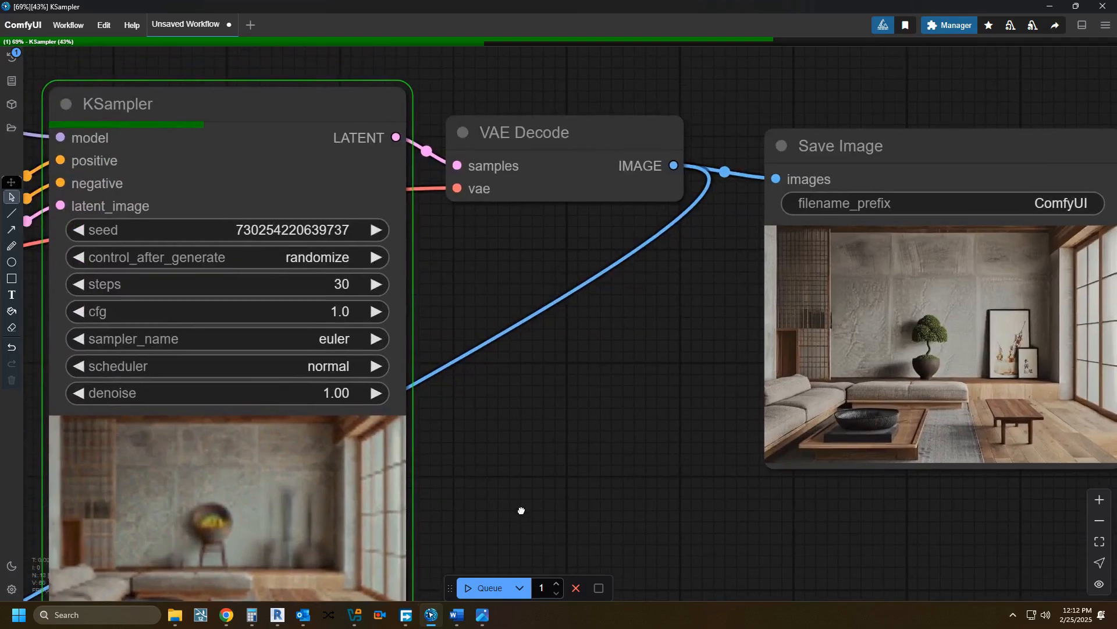
pyautogui.scroll(-3, 522, 510)
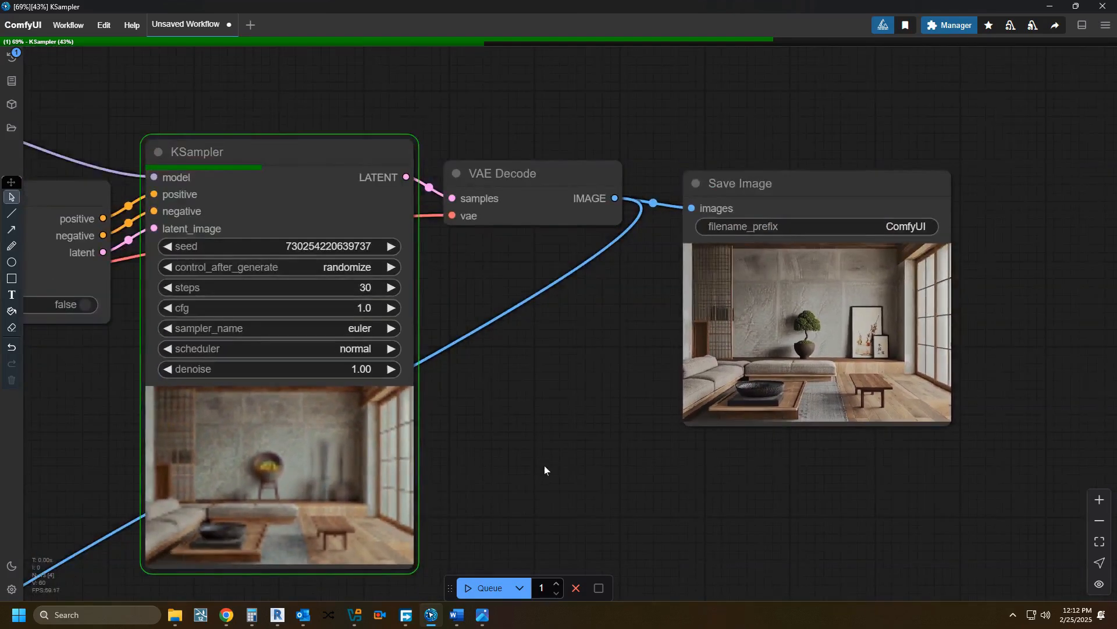
pyautogui.scroll(-3, 545, 470)
pyautogui.moveTo(545, 470); pyautogui.dragTo(623, 300)
pyautogui.scroll(-1, 621, 302)
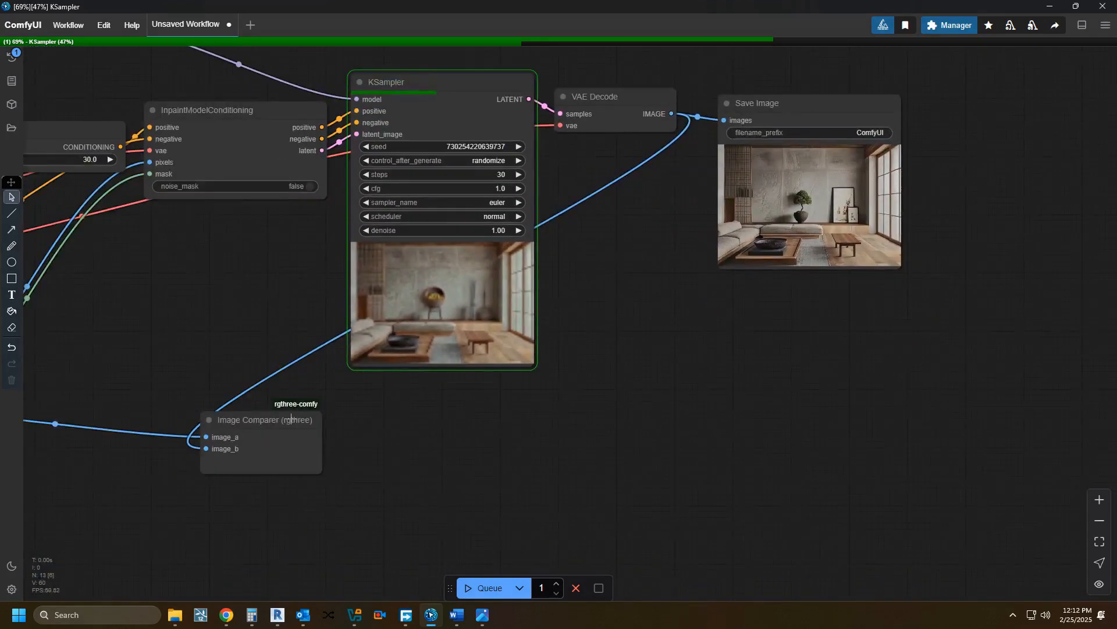
# Move the Image Comparer node to the empty area beneath the Save Image node.
pyautogui.moveTo(289, 424); pyautogui.dragTo(731, 348)
pyautogui.moveTo(572, 284); pyautogui.dragTo(546, 340)
pyautogui.scroll(4, 478, 379)
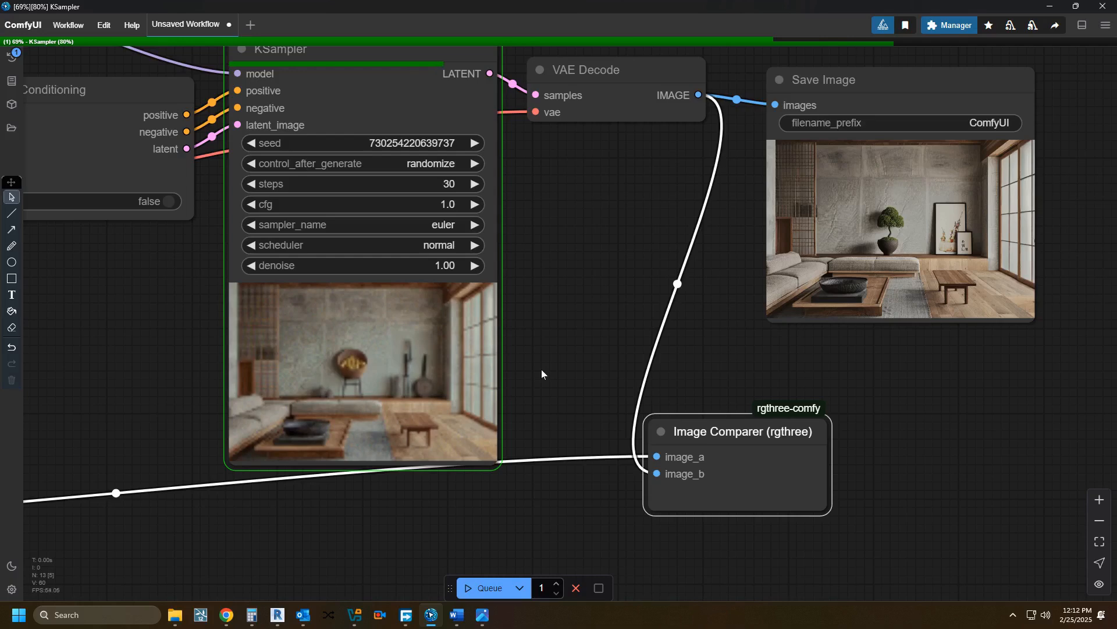
# Look over the workflow from the loaders and prompts through the KSampler to the output nodes during generation.
pyautogui.moveTo(537, 369); pyautogui.dragTo(956, 457)
pyautogui.moveTo(473, 369); pyautogui.dragTo(560, 447)
pyautogui.scroll(-4, 560, 450)
pyautogui.moveTo(463, 450); pyautogui.dragTo(737, 375)
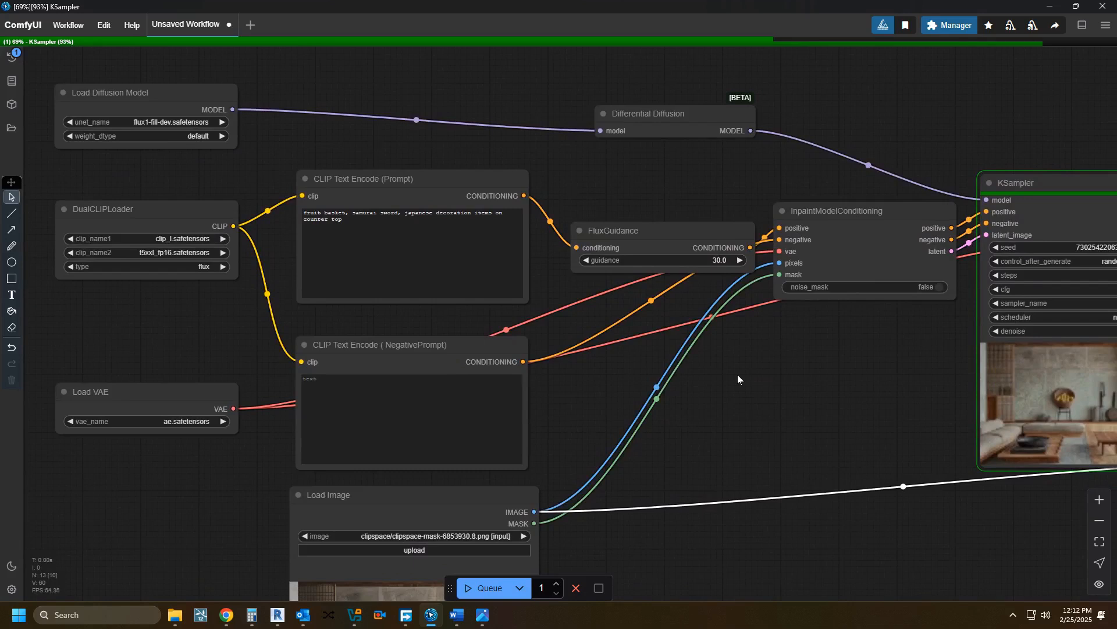
pyautogui.moveTo(738, 375); pyautogui.dragTo(519, 362)
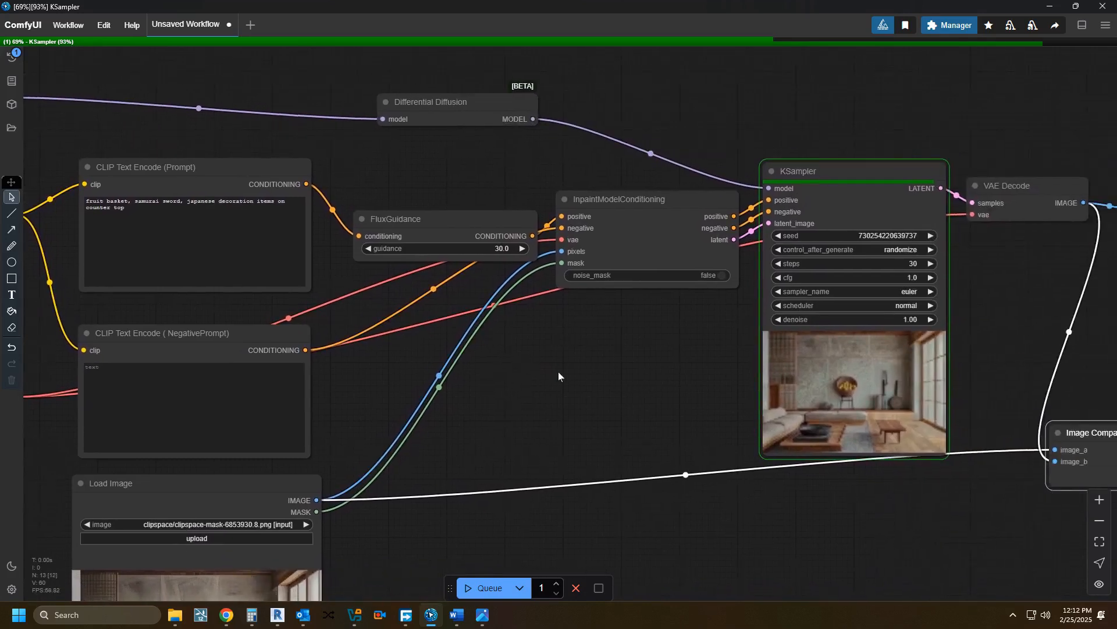
pyautogui.scroll(-3, 558, 371)
pyautogui.moveTo(597, 347); pyautogui.dragTo(552, 358)
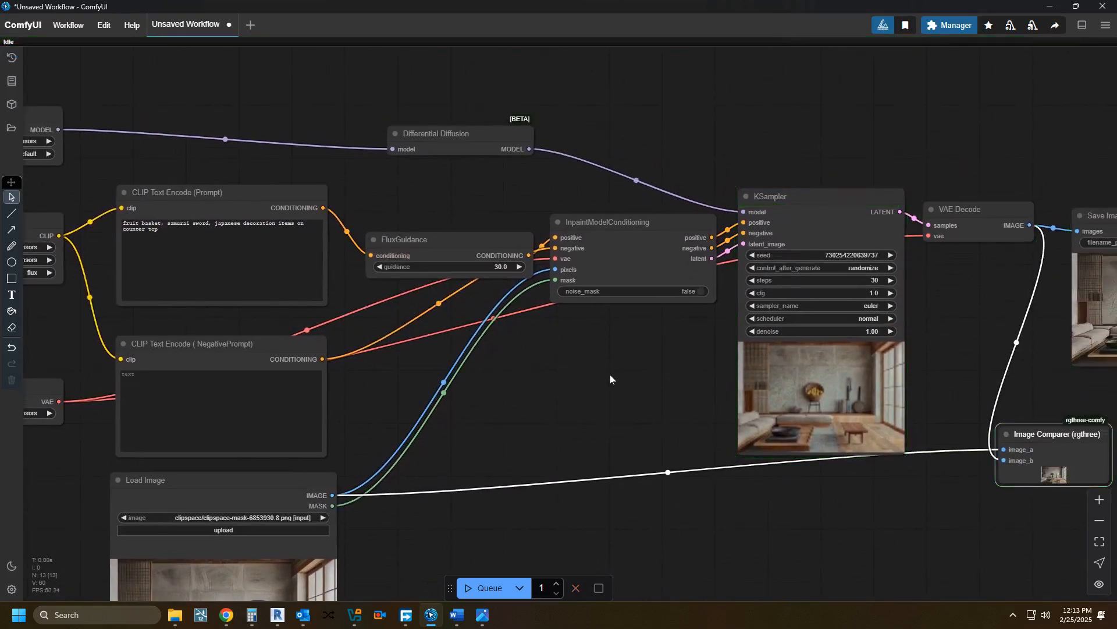
pyautogui.moveTo(610, 379); pyautogui.dragTo(363, 391)
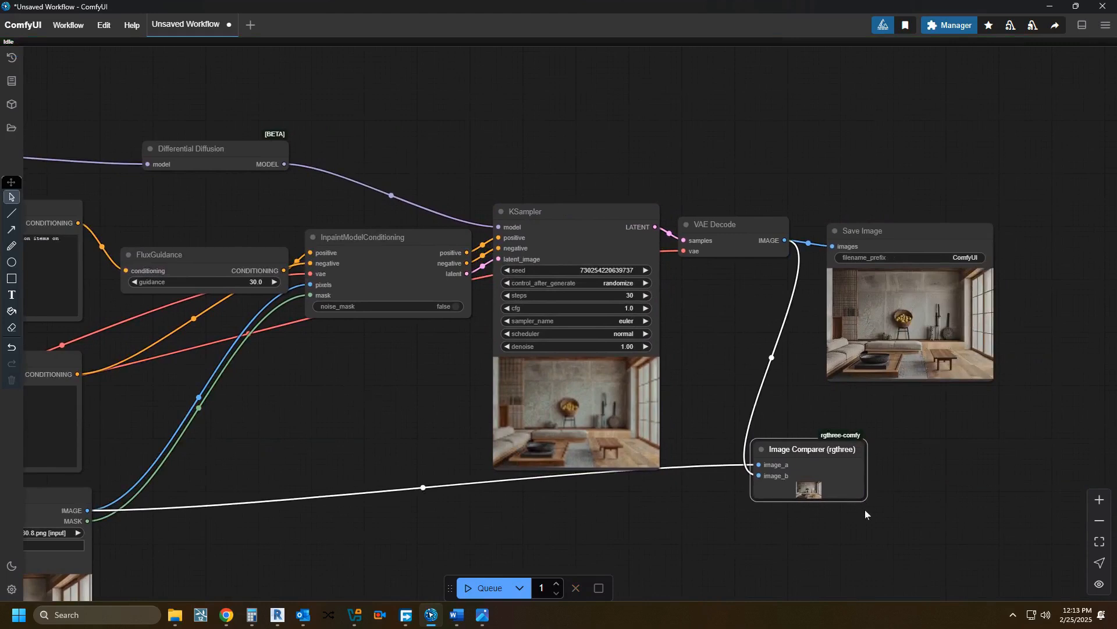
# Enlarge the Image Comparer node and compare the original living room picture with the inpainted one in it.
pyautogui.moveTo(864, 499); pyautogui.dragTo(972, 614)
pyautogui.moveTo(696, 549); pyautogui.dragTo(554, 264)
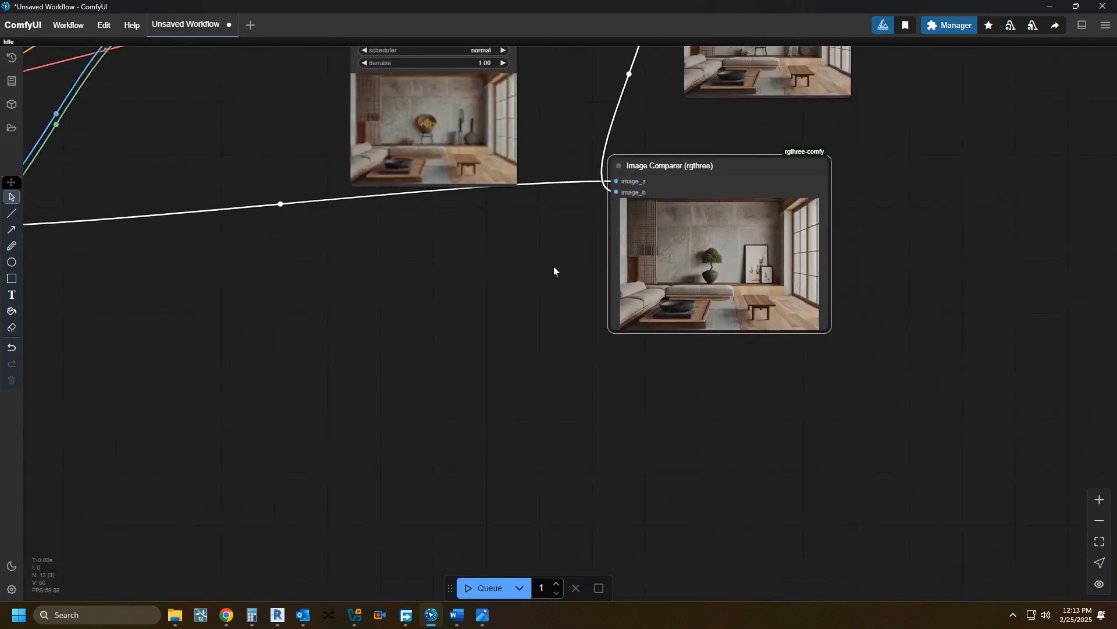
pyautogui.scroll(5, 545, 323)
pyautogui.moveTo(545, 323); pyautogui.dragTo(319, 431)
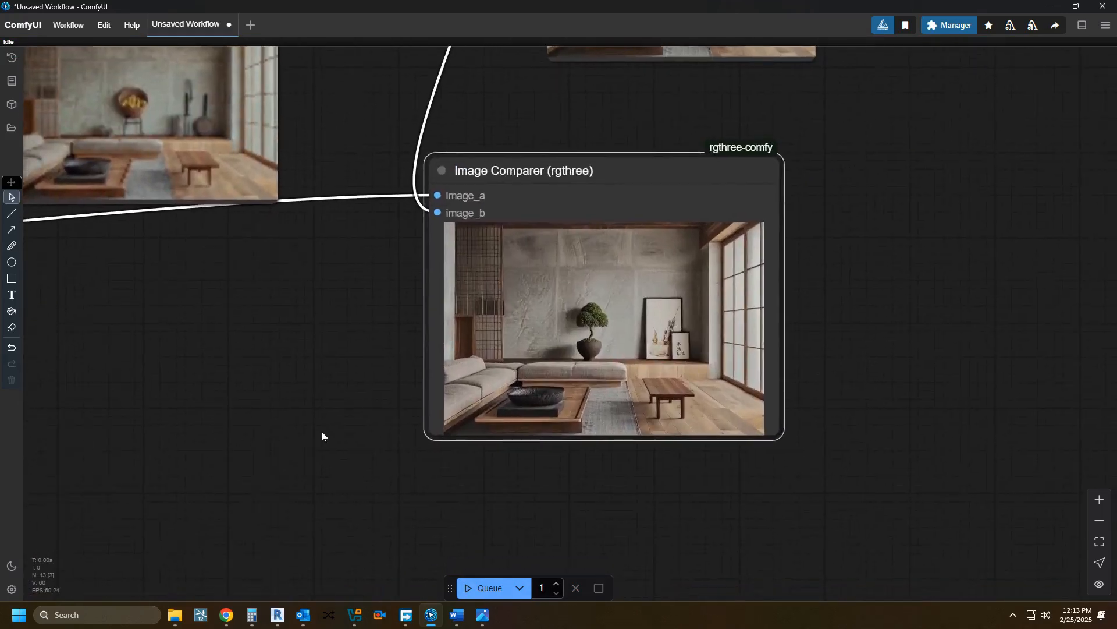
pyautogui.scroll(3, 326, 433)
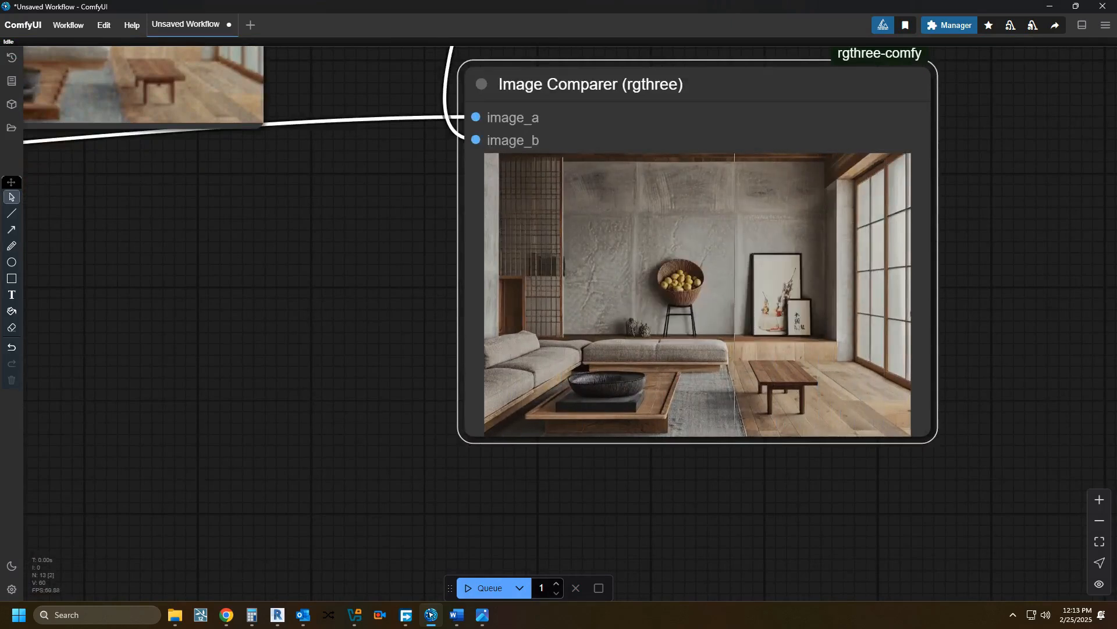
pyautogui.scroll(-1, 548, 490)
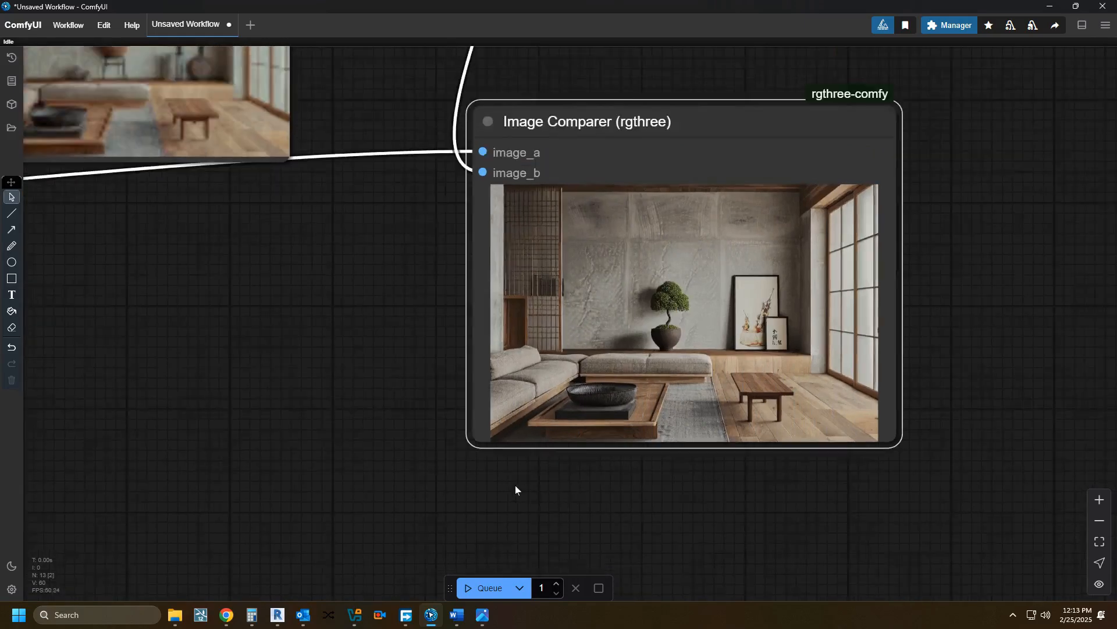
pyautogui.moveTo(392, 452); pyautogui.dragTo(368, 496)
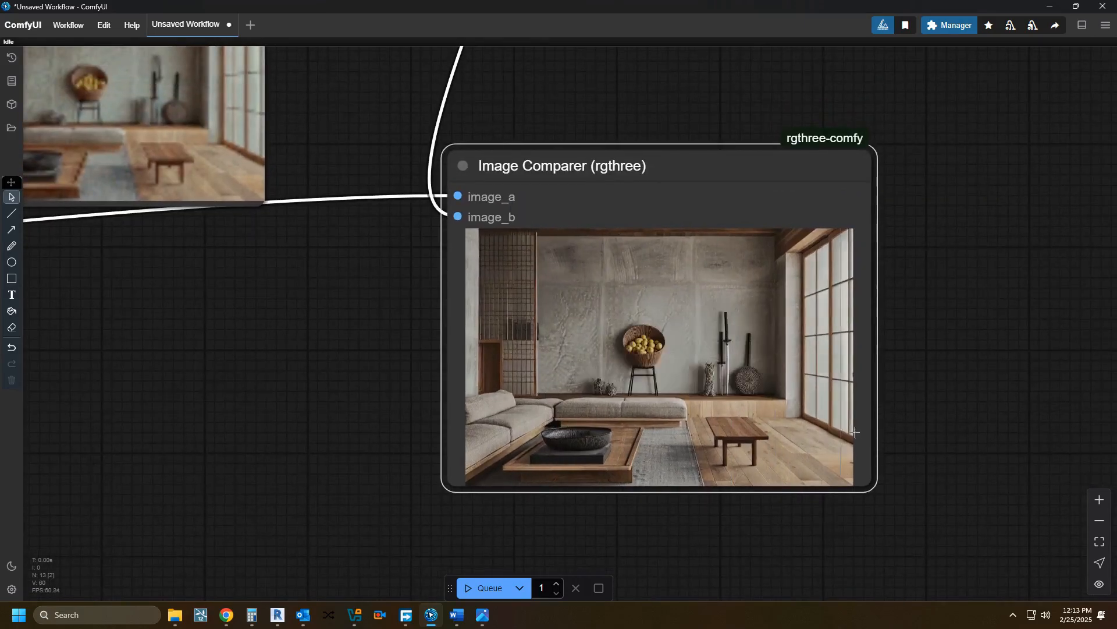
pyautogui.scroll(-2, 262, 454)
pyautogui.moveTo(262, 454); pyautogui.dragTo(740, 396)
pyautogui.scroll(-3, 739, 396)
pyautogui.moveTo(454, 407); pyautogui.dragTo(645, 409)
pyautogui.rightClick(586, 461)
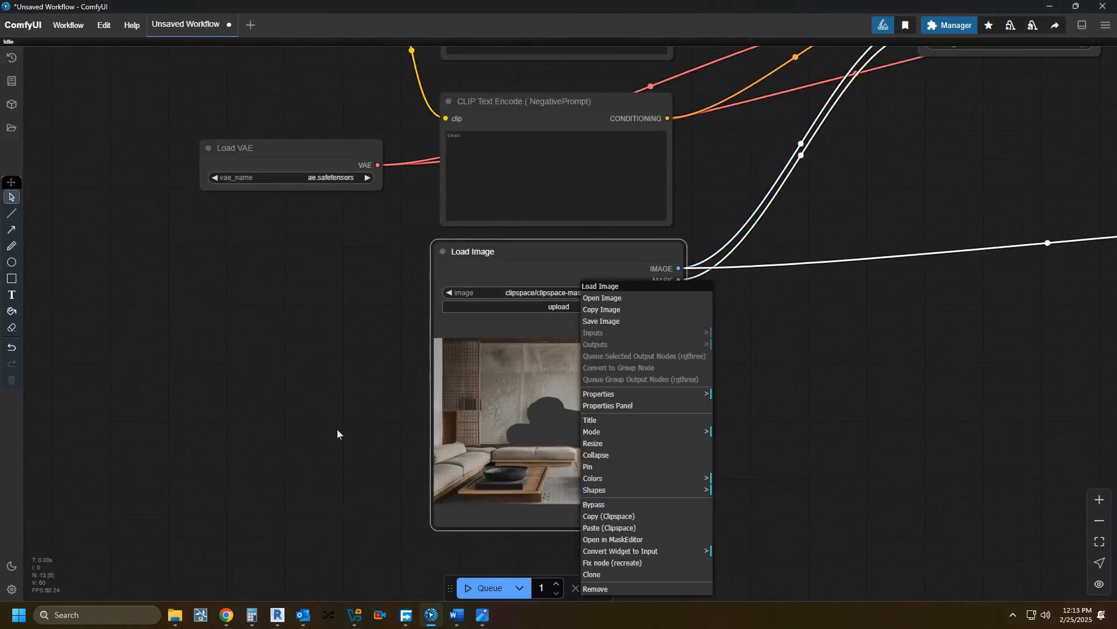
pyautogui.scroll(-1, 327, 432)
pyautogui.moveTo(327, 432); pyautogui.dragTo(114, 426)
# Copy the newly generated fruit basket and sword picture from the Save Image node to the clipspace.
pyautogui.moveTo(913, 395); pyautogui.dragTo(343, 456)
pyautogui.scroll(2, 606, 416)
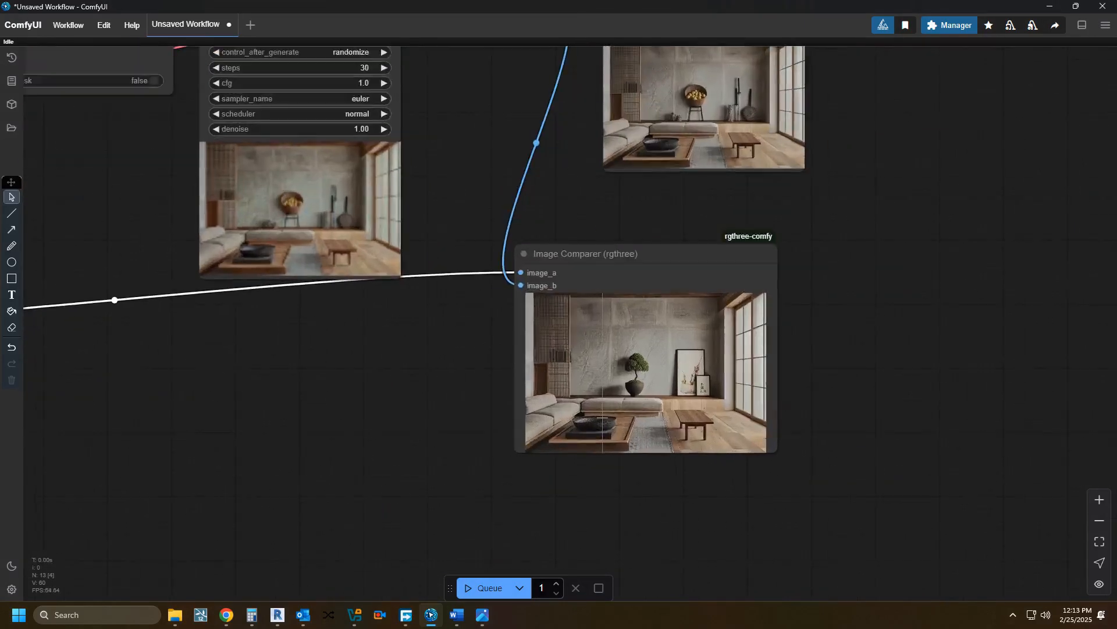
pyautogui.moveTo(660, 369); pyautogui.dragTo(666, 417)
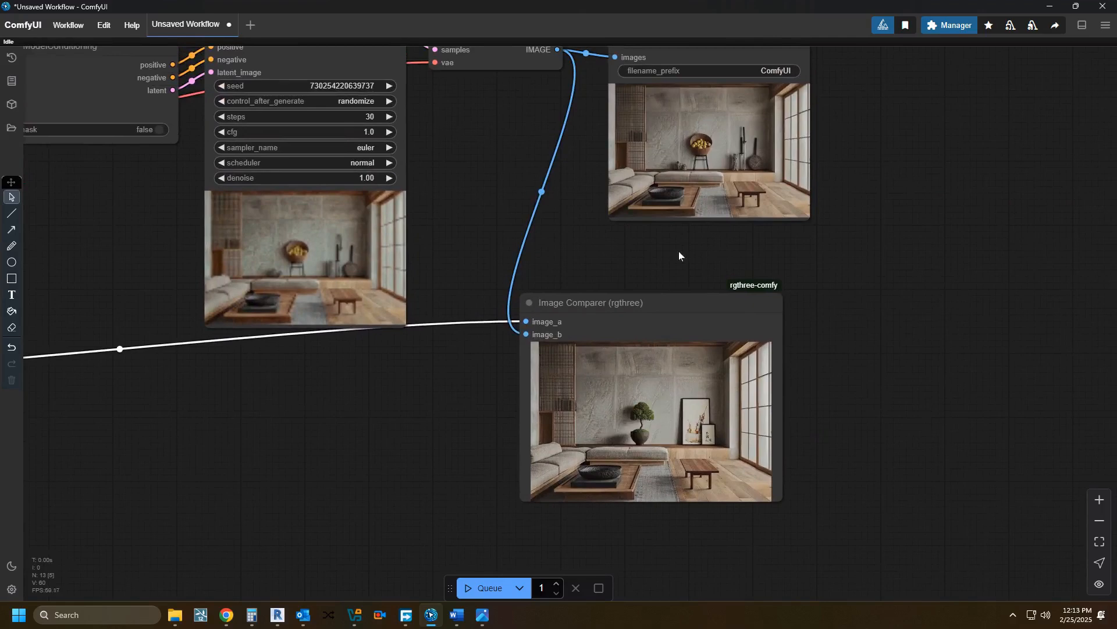
pyautogui.moveTo(658, 259); pyautogui.dragTo(666, 409)
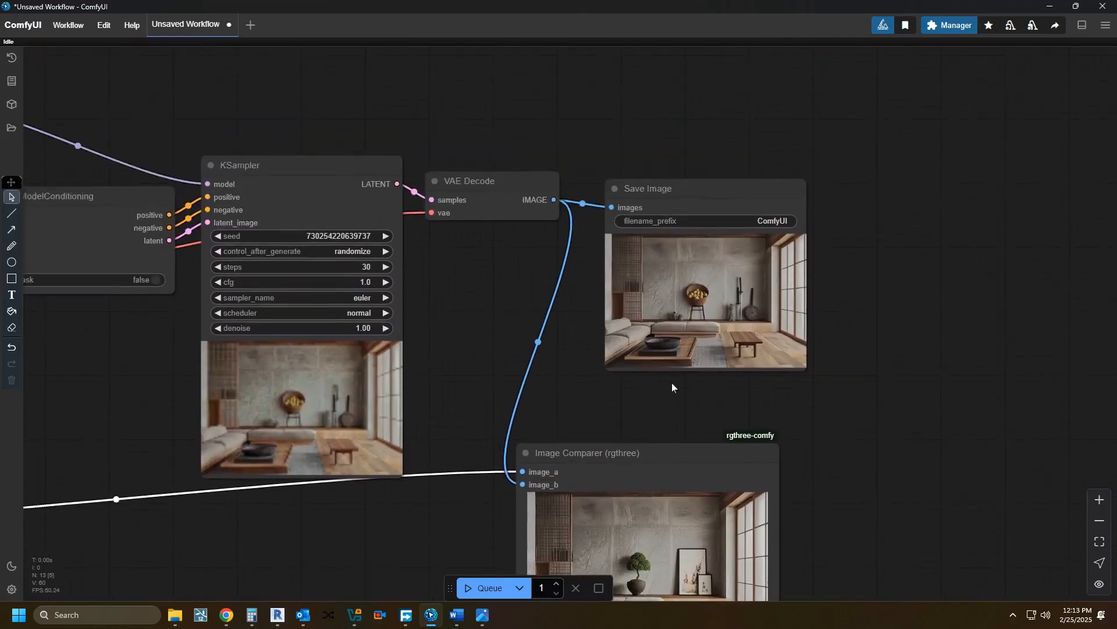
pyautogui.rightClick(684, 268)
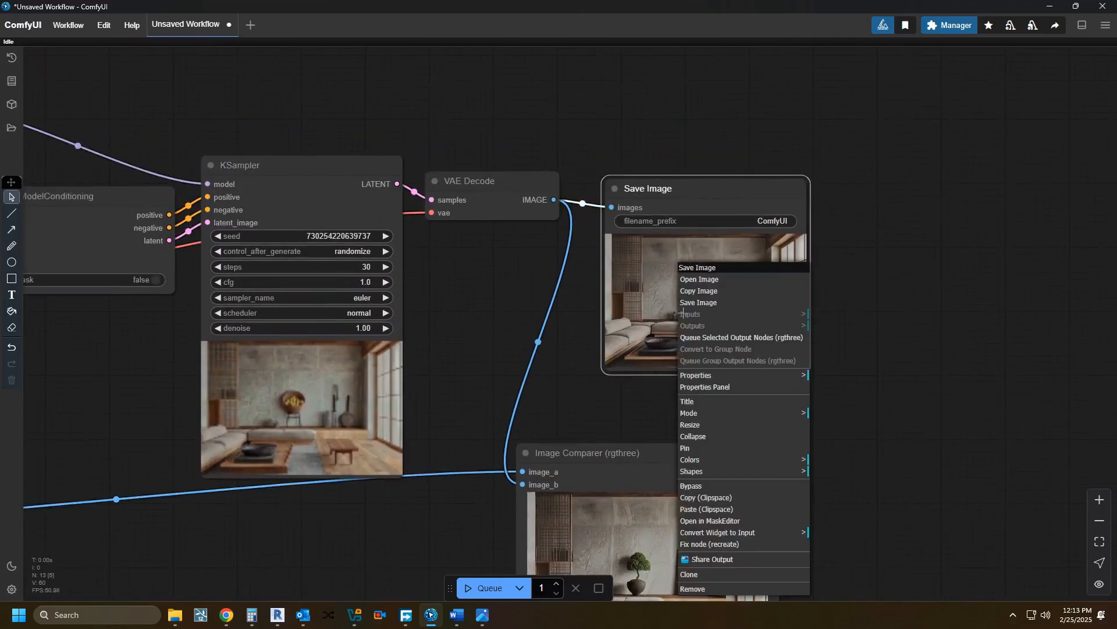
pyautogui.click(728, 497)
# Paste the clipspace picture into the Load Image node in place of the masked bonsai picture.
pyautogui.scroll(-2, 838, 496)
pyautogui.moveTo(838, 496); pyautogui.dragTo(973, 383)
pyautogui.moveTo(517, 470); pyautogui.dragTo(918, 321)
pyautogui.moveTo(621, 432); pyautogui.dragTo(861, 382)
pyautogui.scroll(4, 470, 364)
pyautogui.moveTo(443, 434); pyautogui.dragTo(332, 481)
pyautogui.rightClick(349, 515)
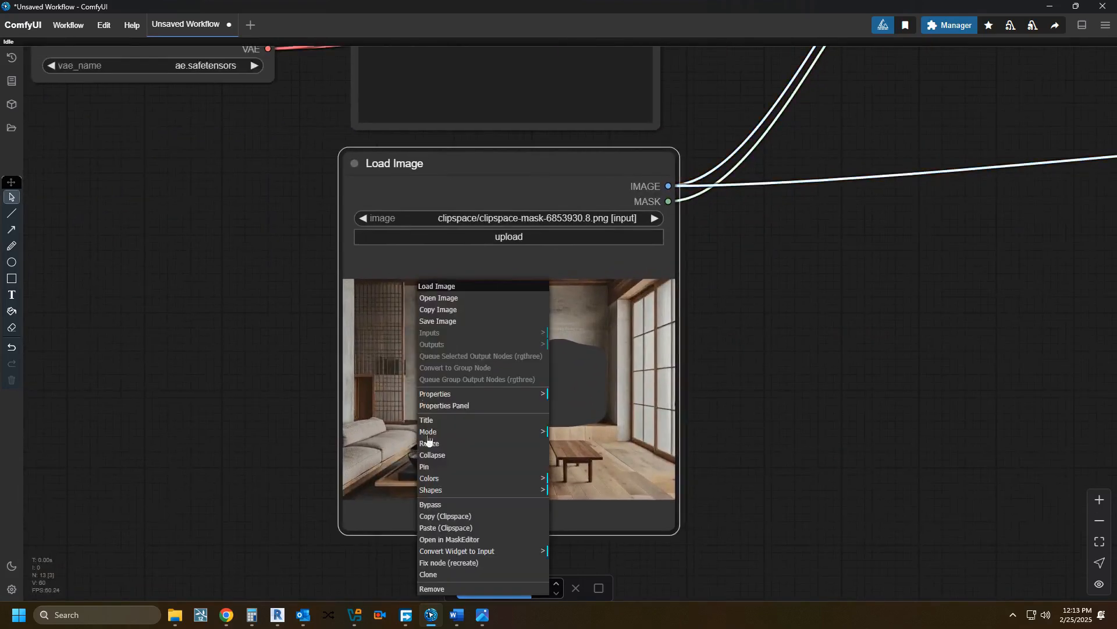
pyautogui.click(455, 530)
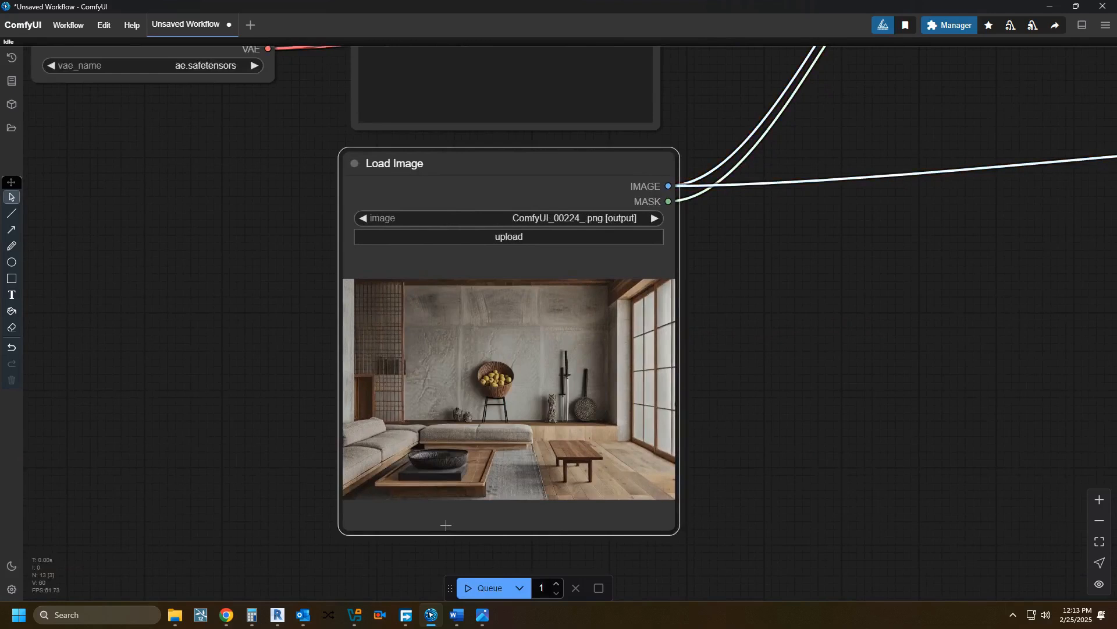
# Open the new Load Image picture in MaskEditor and cover the black bowl on the coffee table with a white mask.
pyautogui.rightClick(434, 466)
pyautogui.click(466, 532)
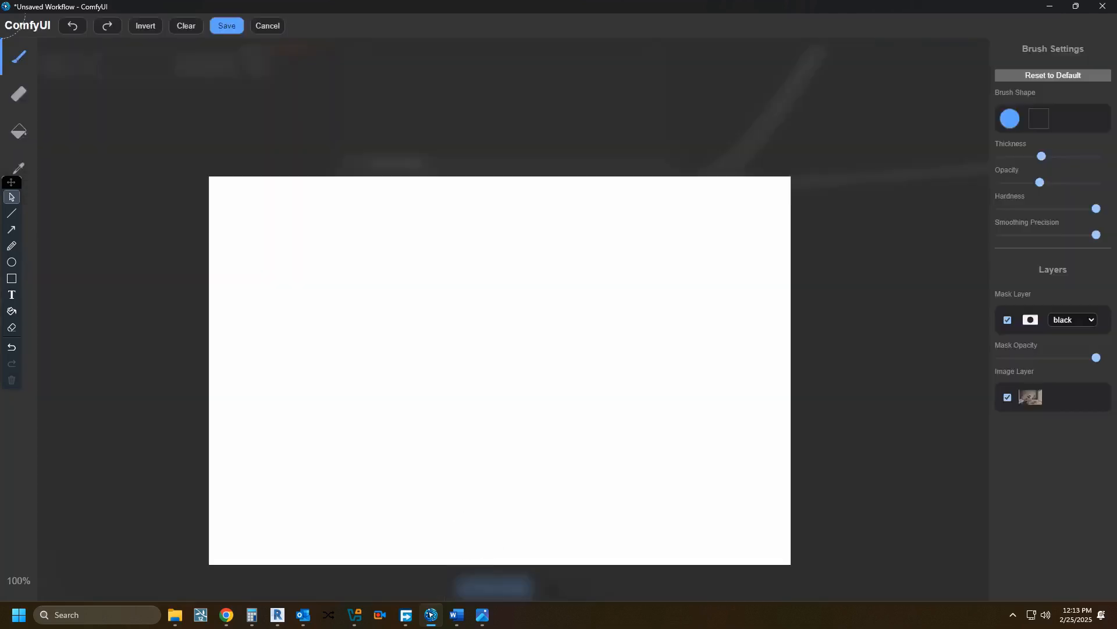
pyautogui.moveTo(268, 522)
pyautogui.mouseDown()
pyautogui.moveTo(291, 499)
pyautogui.moveTo(390, 492)
pyautogui.moveTo(394, 512)
pyautogui.moveTo(294, 524)
pyautogui.moveTo(361, 500)
pyautogui.mouseUp()
pyautogui.click(1072, 319)
pyautogui.click(1067, 343)
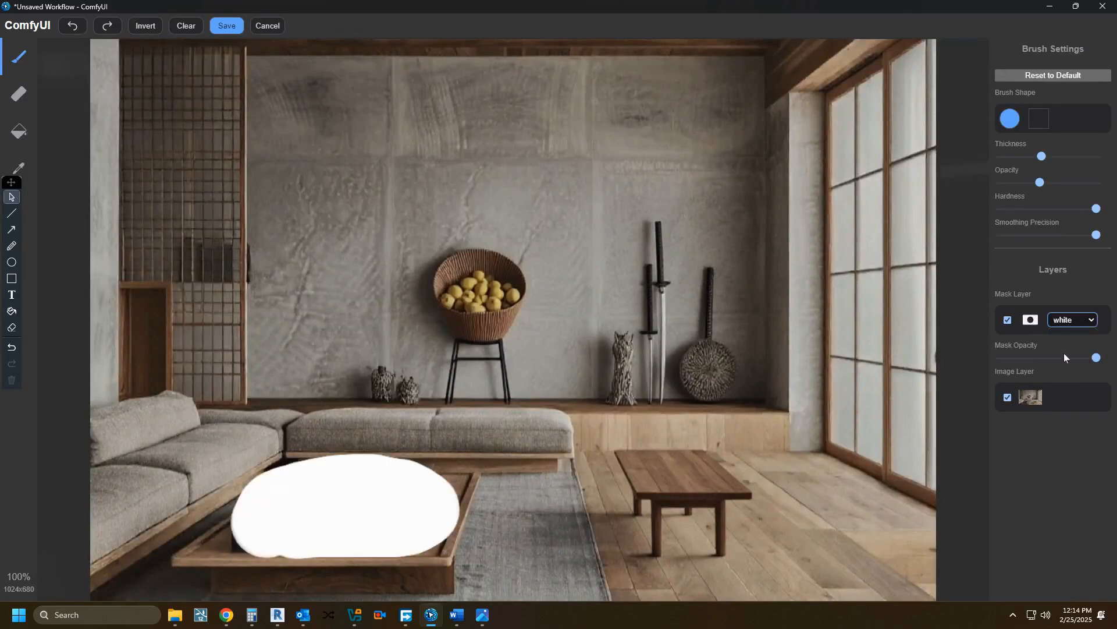
# Lower the mask opacity so the bowl shows through, and save the mask to the Load Image node.
pyautogui.click(1065, 357)
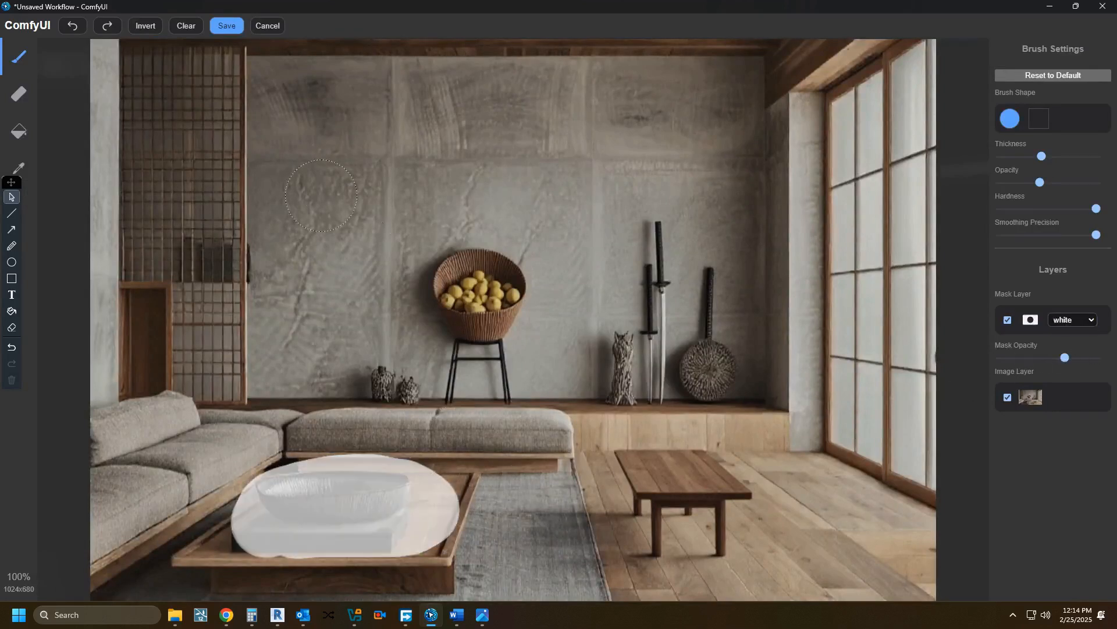
pyautogui.click(227, 26)
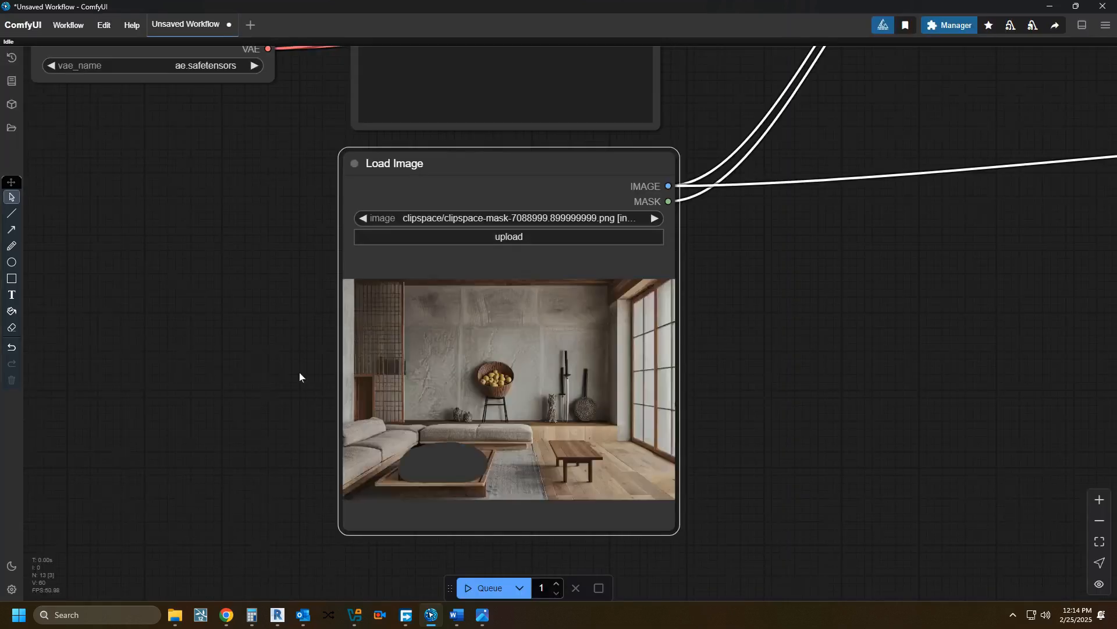
# Replace the positive prompt with "Apples and potatoes on table" and queue the generation.
pyautogui.scroll(-3, 299, 375)
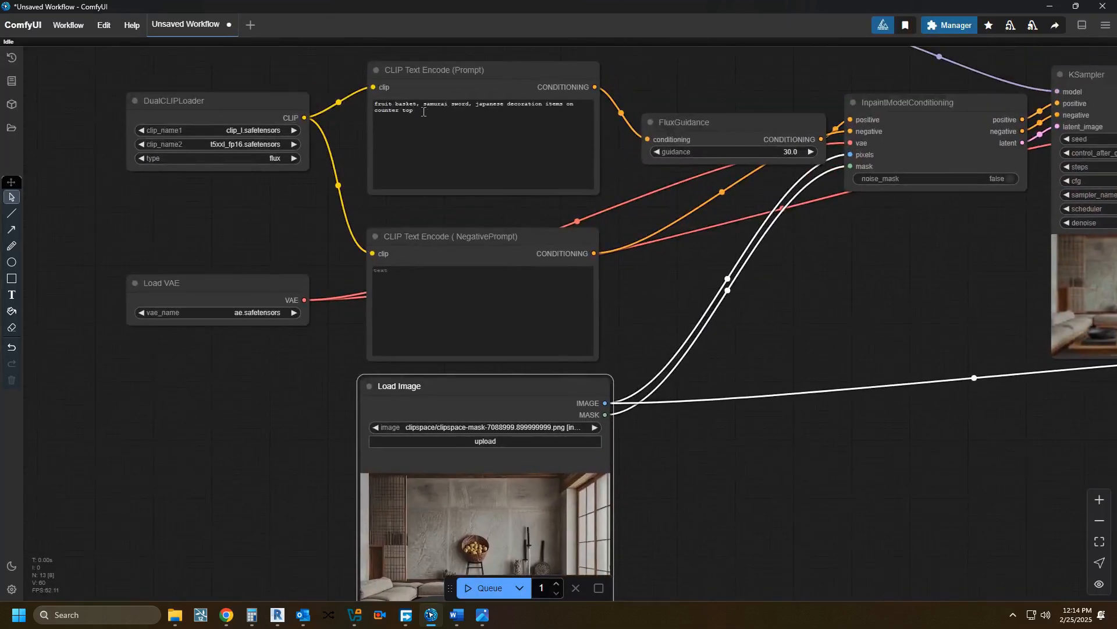
pyautogui.tripleClick(417, 112)
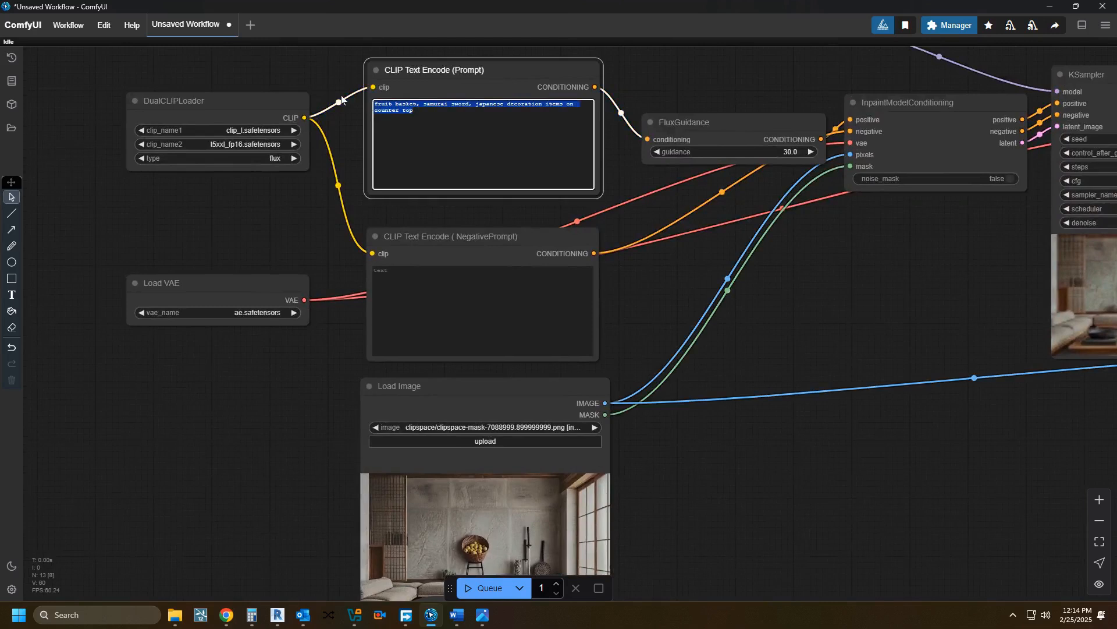
pyautogui.write('App')
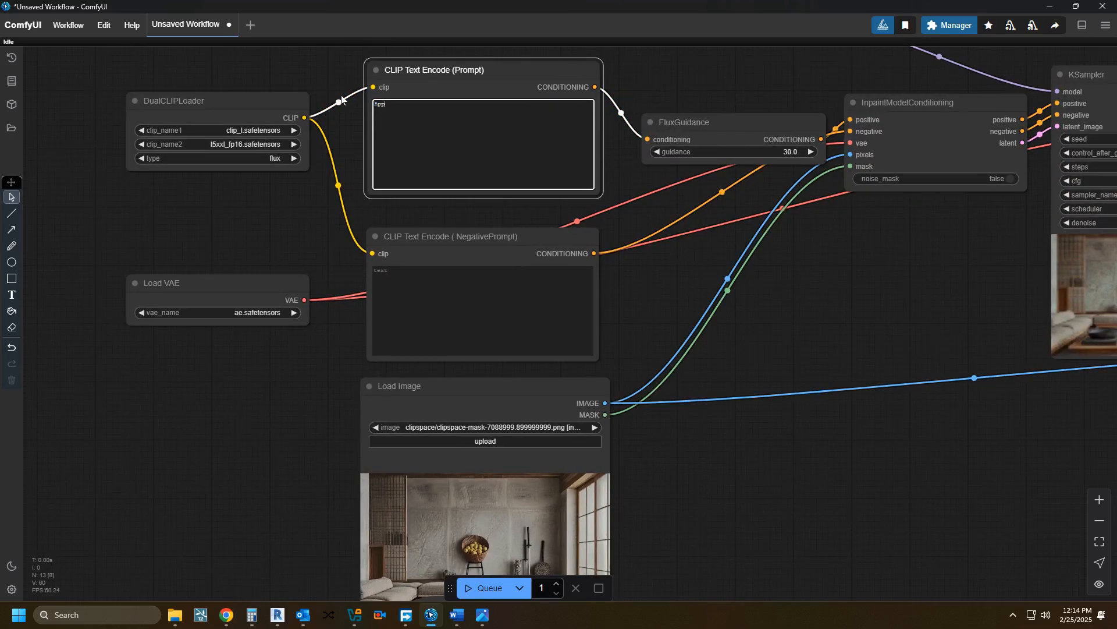
pyautogui.write('les and')
pyautogui.write(' ba')
pyautogui.press('BackSpace')
pyautogui.press('BackSpace')
pyautogui.write('otat')
pyautogui.press('BackSpace')
pyautogui.press('BackSpace')
pyautogui.write('on tabl')
pyautogui.click(489, 589)
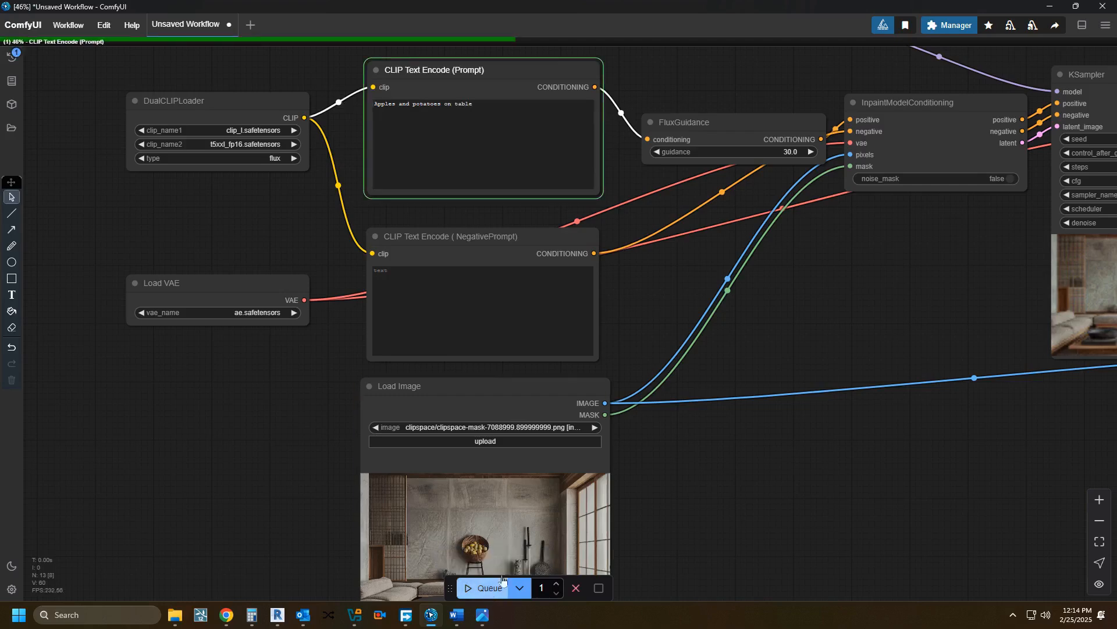
# Follow the generation, and compare the coffee table before and after inpainting closely in the Image Comparer node.
pyautogui.scroll(-1, 690, 499)
pyautogui.moveTo(631, 477); pyautogui.dragTo(440, 451)
pyautogui.moveTo(645, 443); pyautogui.dragTo(567, 463)
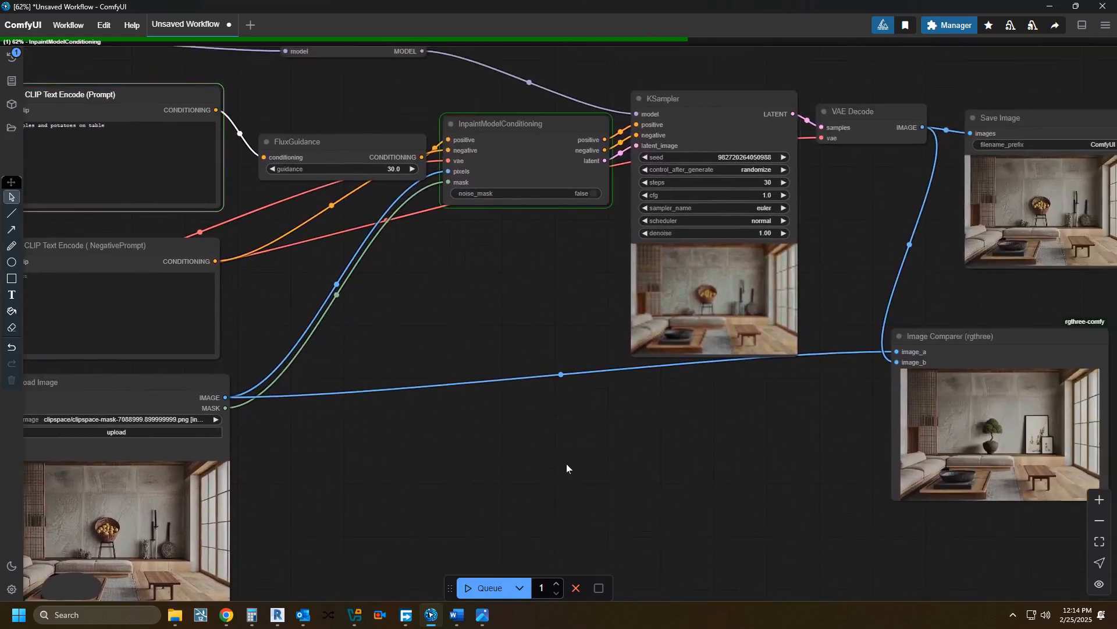
pyautogui.moveTo(567, 464)
pyautogui.mouseDown()
pyautogui.moveTo(439, 473)
pyautogui.moveTo(564, 454)
pyautogui.mouseUp()
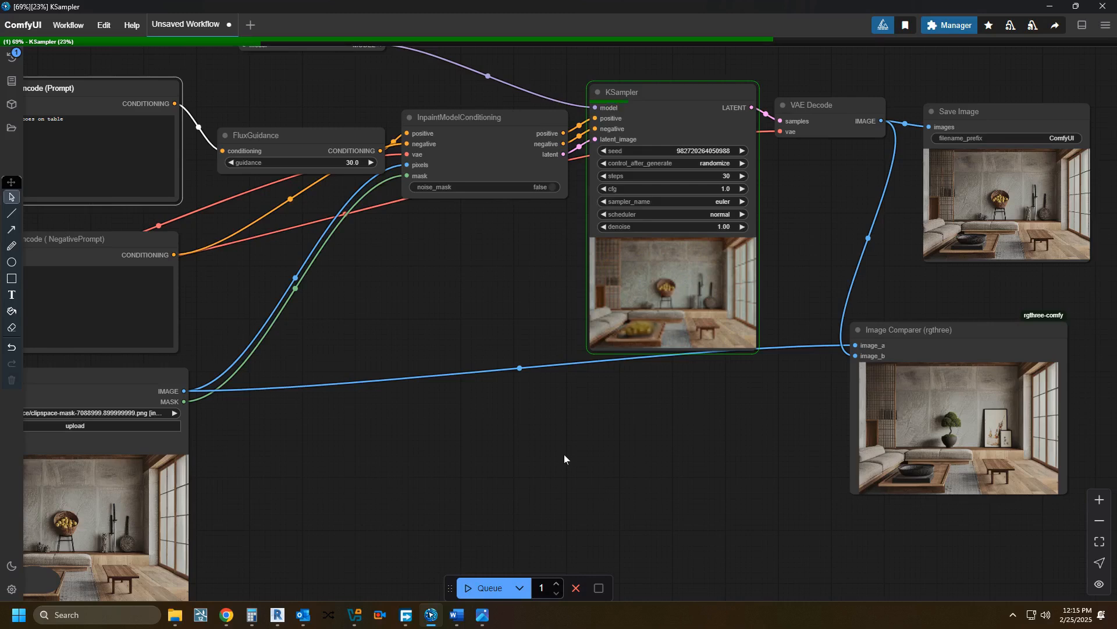
pyautogui.moveTo(680, 451); pyautogui.dragTo(540, 465)
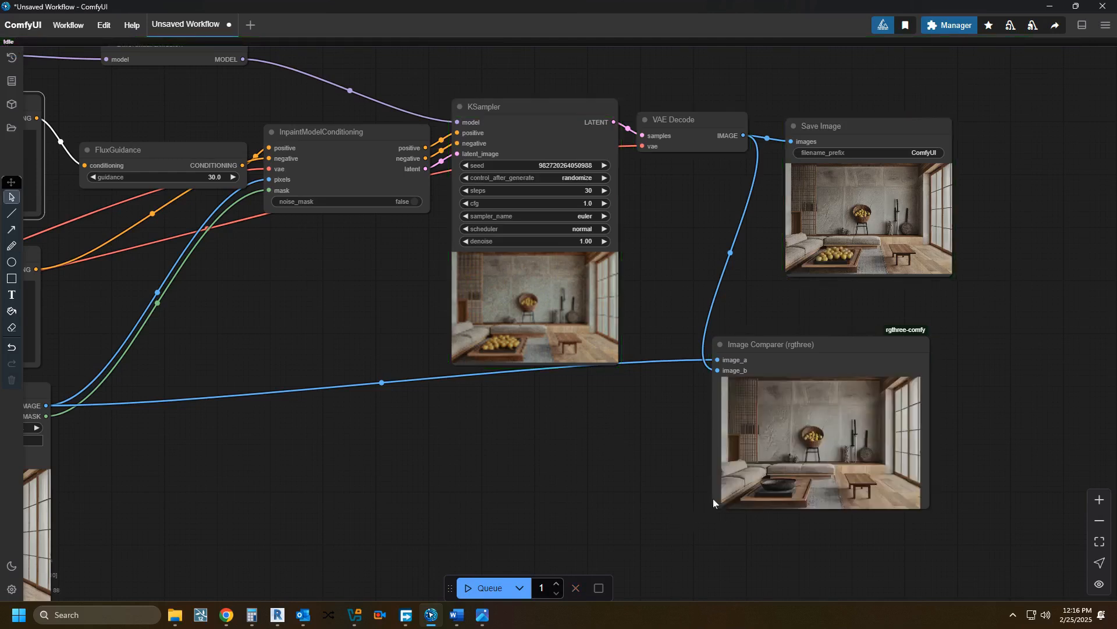
pyautogui.scroll(6, 794, 490)
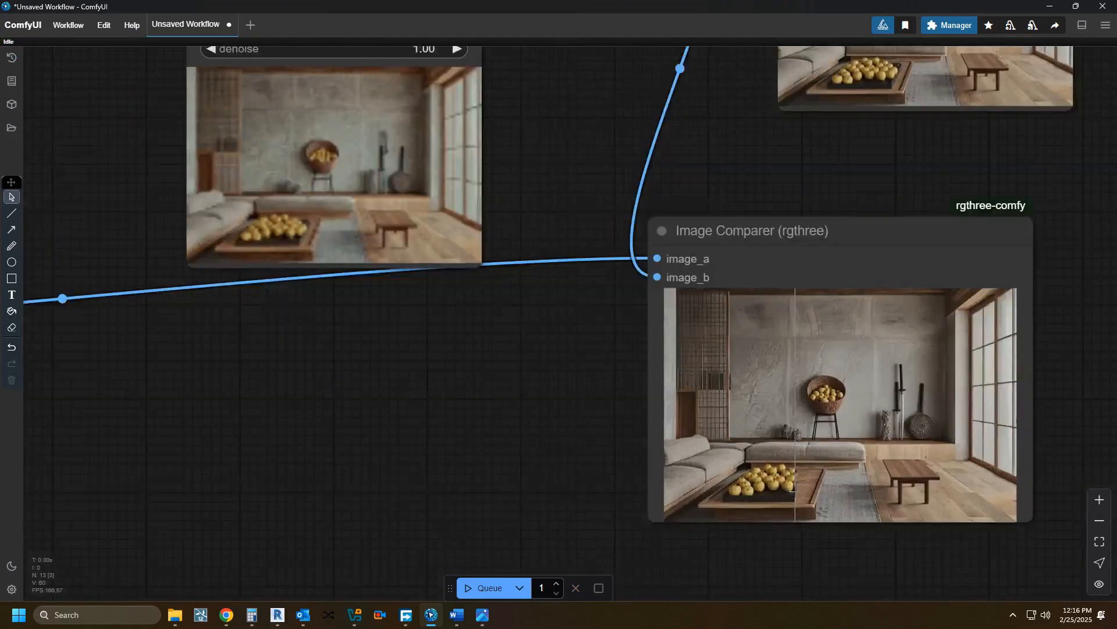
pyautogui.scroll(10, 791, 490)
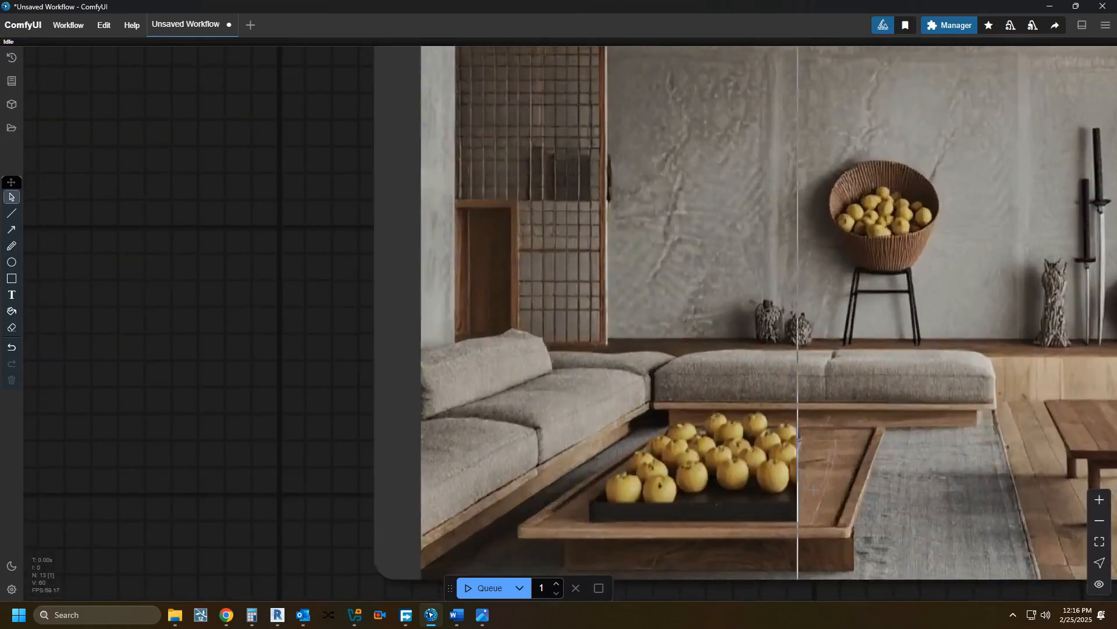
pyautogui.scroll(-1, 887, 491)
pyautogui.moveTo(886, 493); pyautogui.dragTo(695, 486)
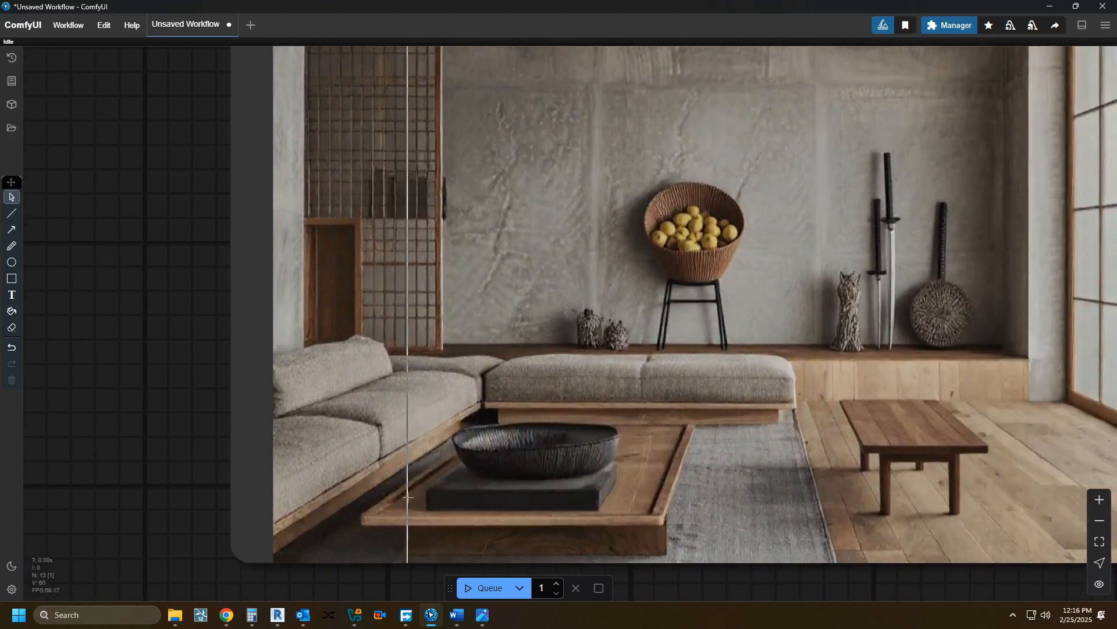
pyautogui.scroll(-10, 754, 492)
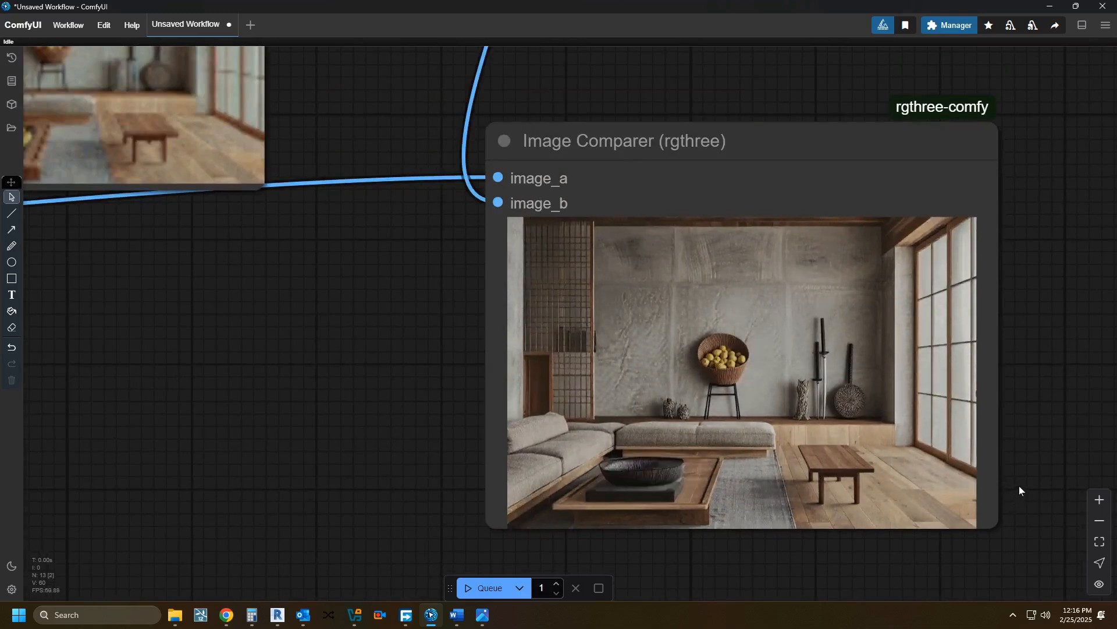
pyautogui.scroll(-3, 911, 486)
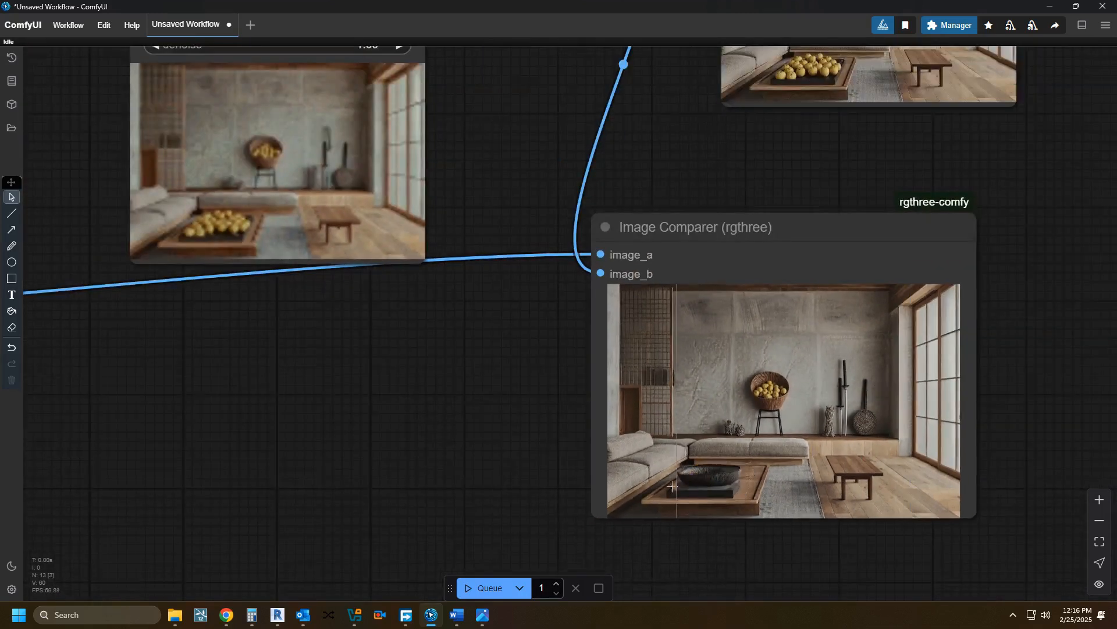
# Look over the whole inpainting workflow, from the prompt and masked picture to the saved and compared images.
pyautogui.scroll(-1, 773, 472)
pyautogui.moveTo(772, 489); pyautogui.dragTo(766, 584)
pyautogui.scroll(-3, 711, 584)
pyautogui.scroll(-1, 521, 504)
pyautogui.moveTo(522, 504); pyautogui.dragTo(726, 456)
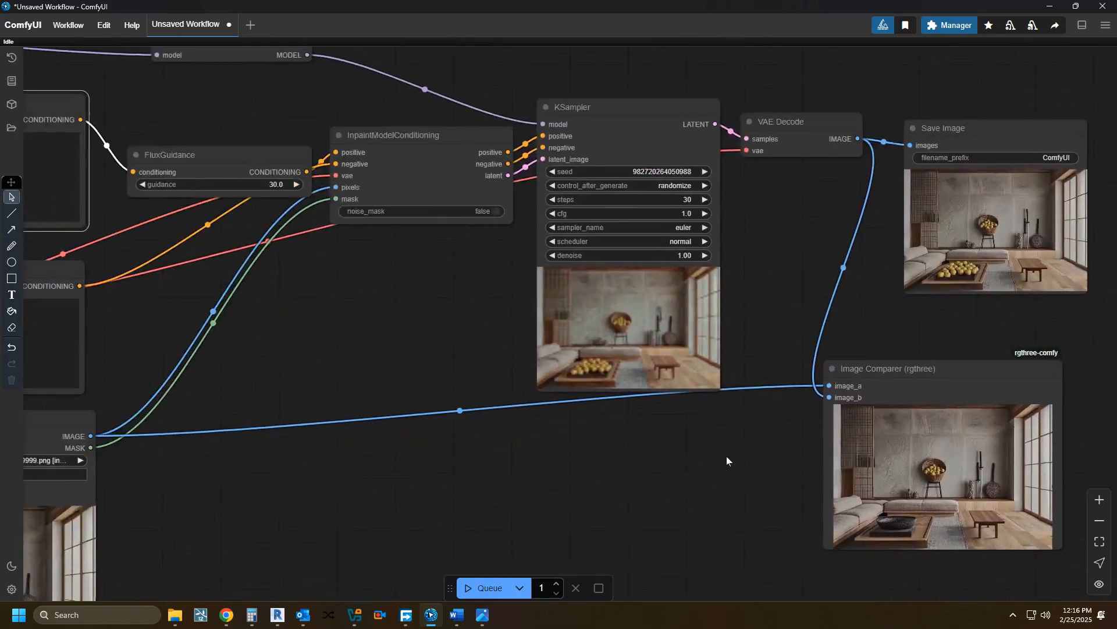
pyautogui.scroll(-3, 725, 456)
pyautogui.moveTo(443, 468); pyautogui.dragTo(558, 407)
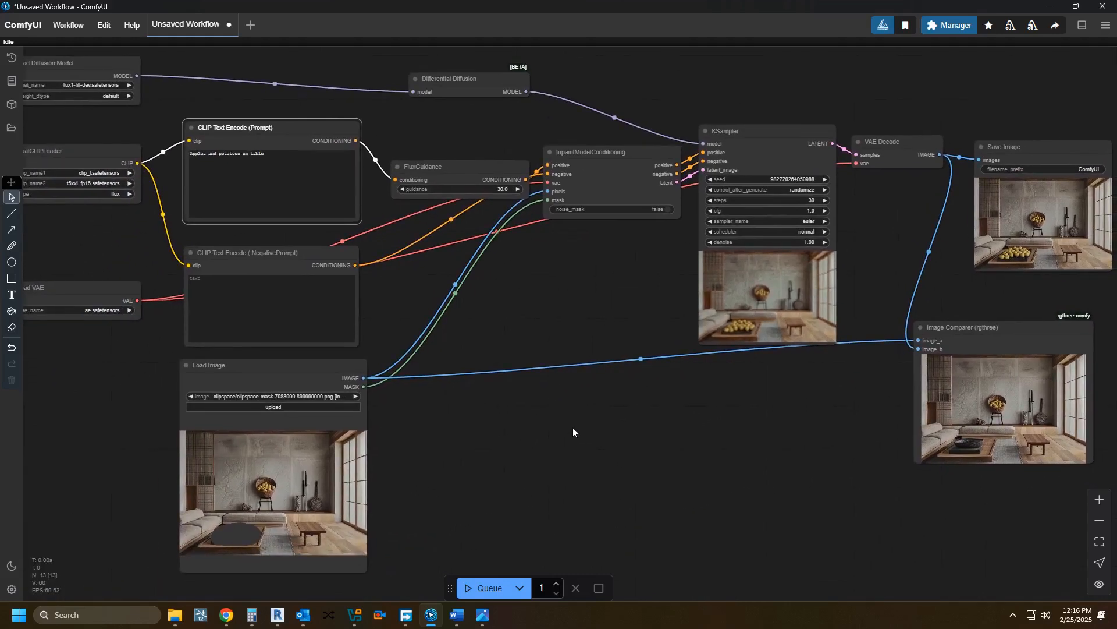
pyautogui.moveTo(834, 494); pyautogui.dragTo(720, 483)
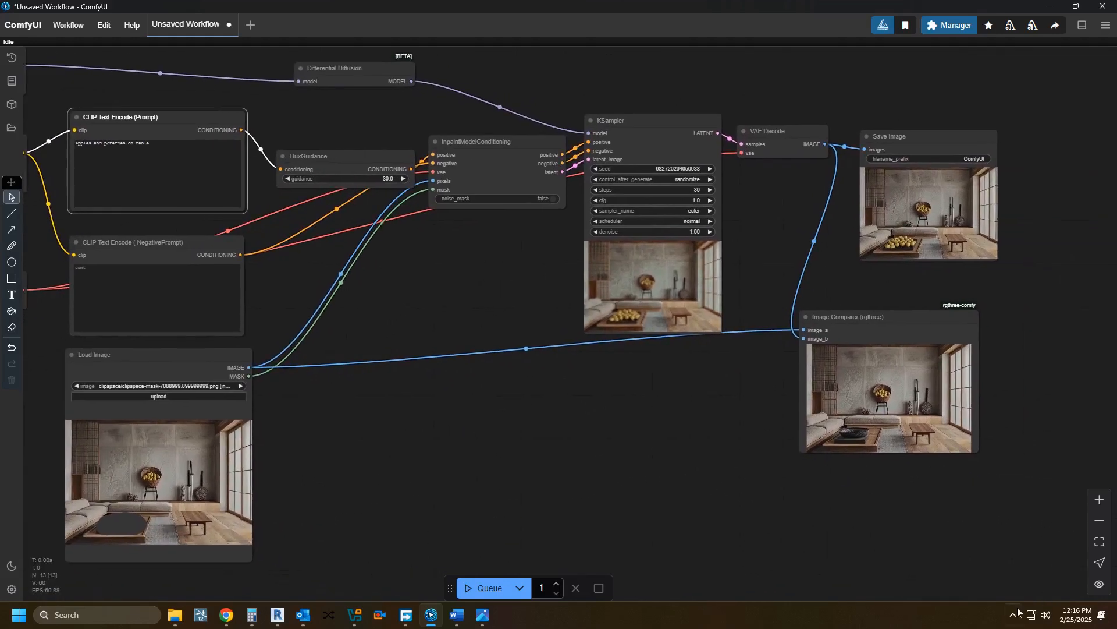